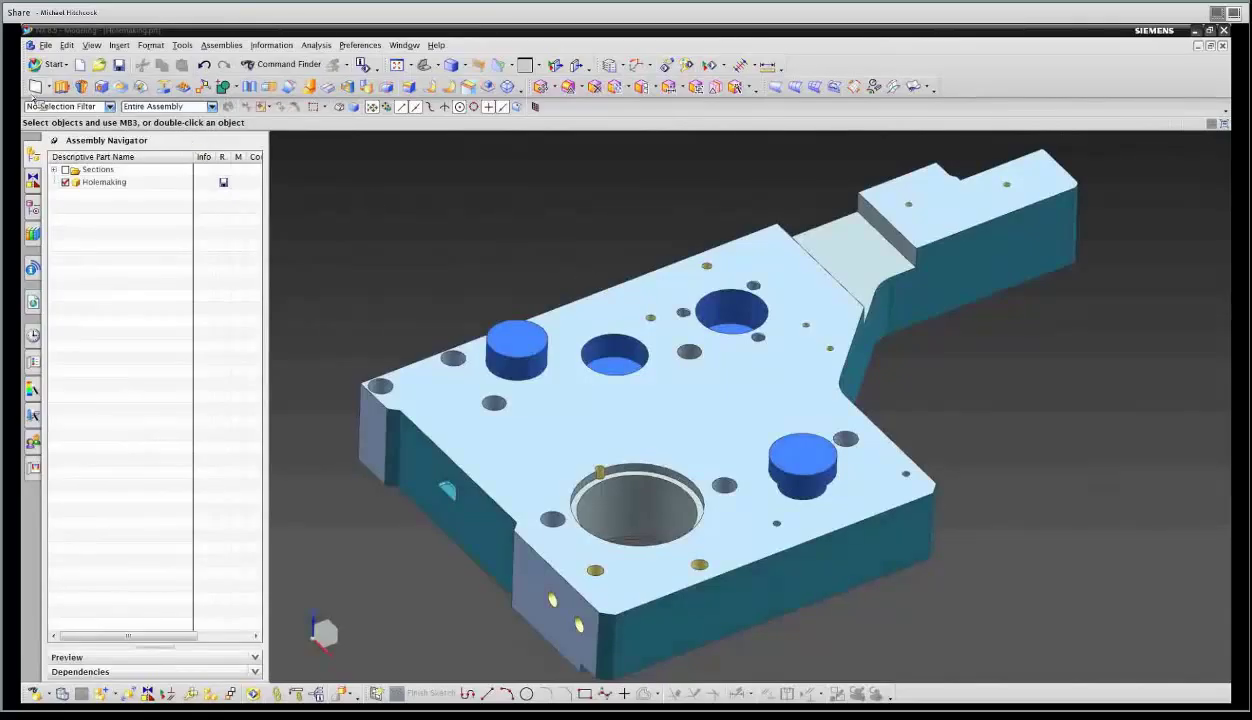
# Create the manufacturing setup Holemaking_setup_1.prt from the Machinery (Express) template in F:\Hitch\Techtips\, referencing the Holemaking part.
pyautogui.click(88, 72)
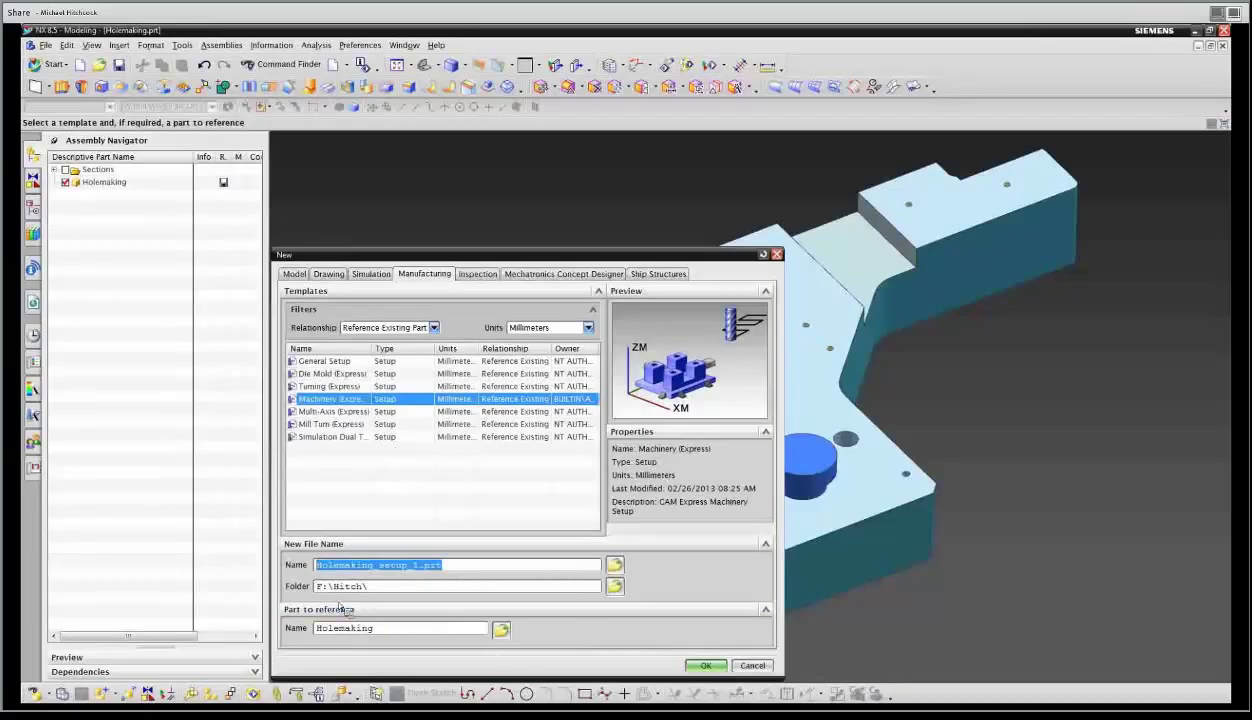
pyautogui.click(614, 587)
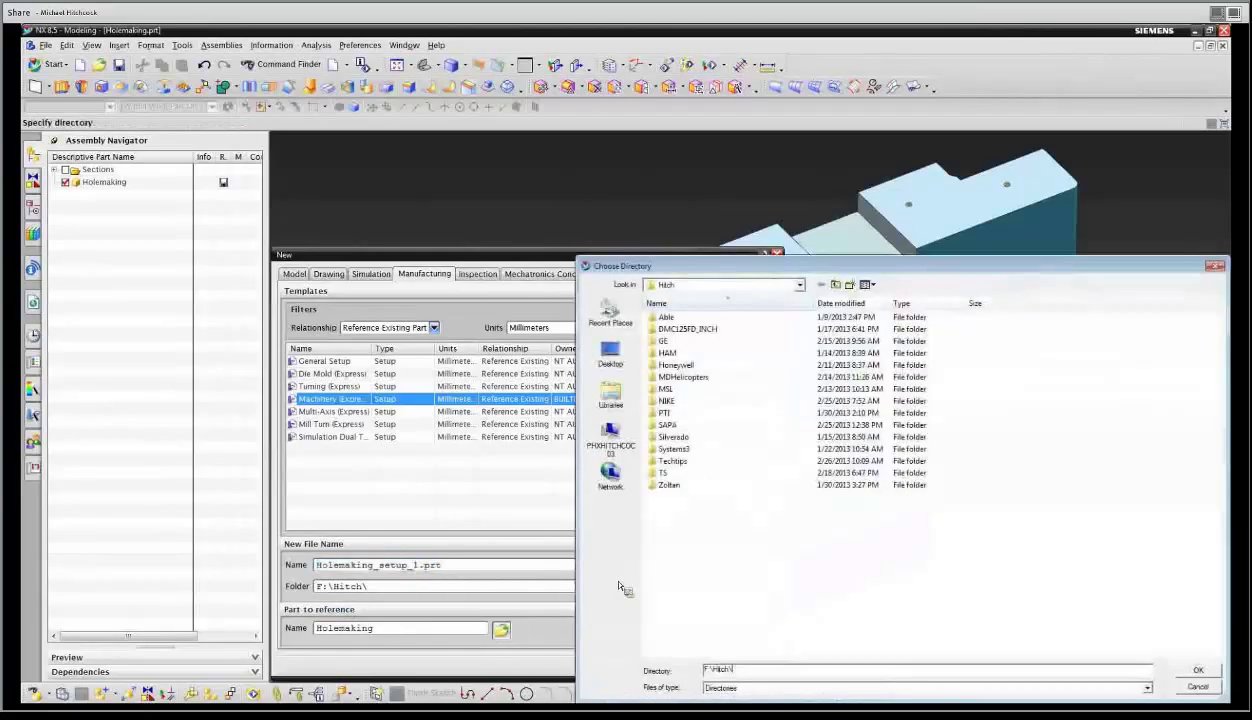
pyautogui.doubleClick(672, 472)
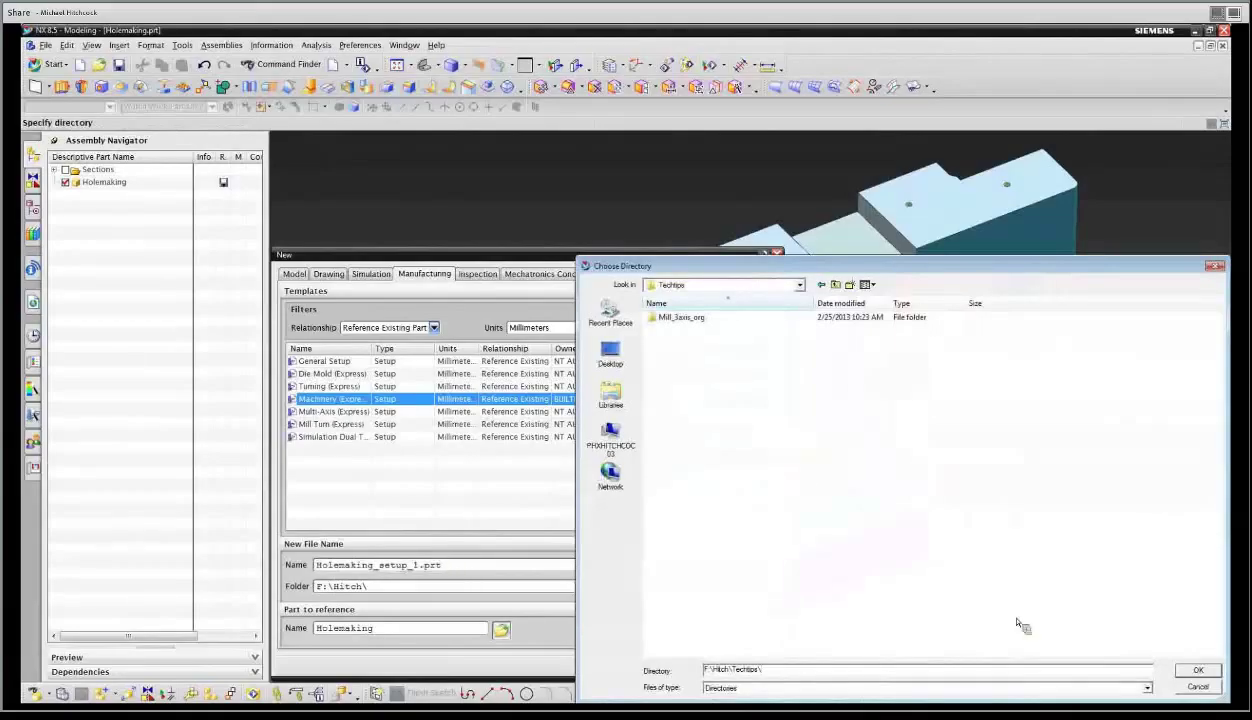
pyautogui.click(1197, 670)
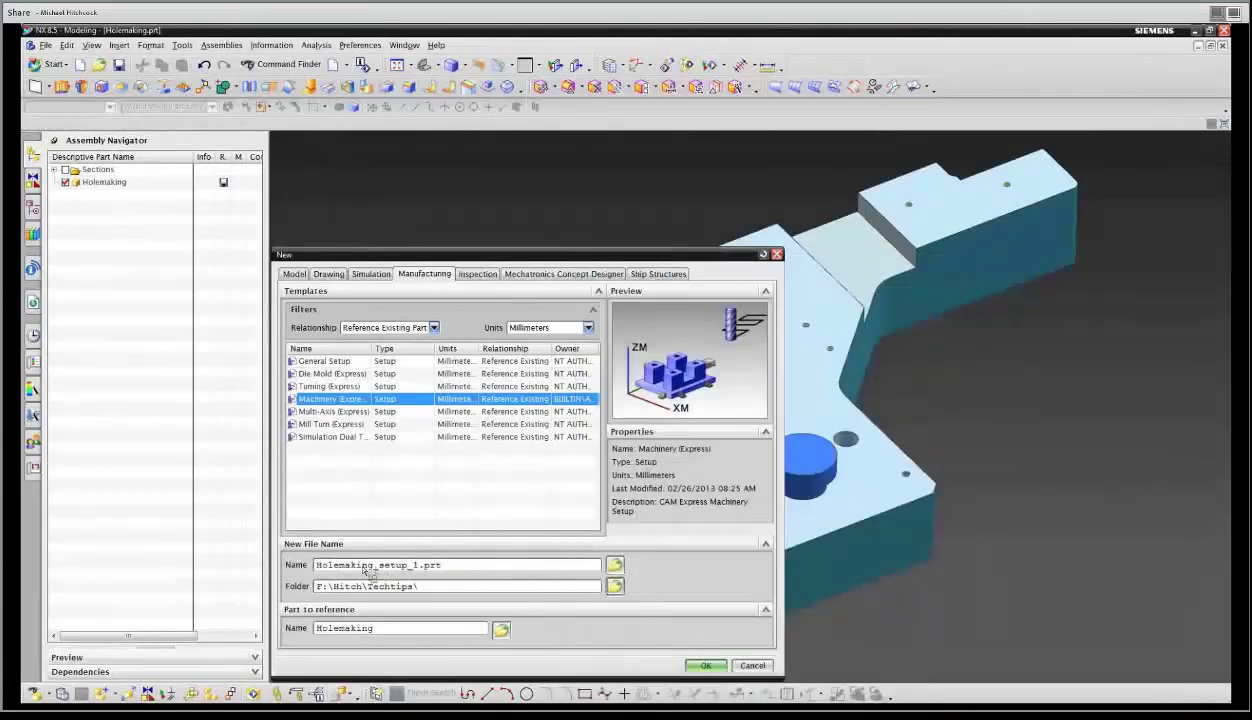
pyautogui.click(705, 666)
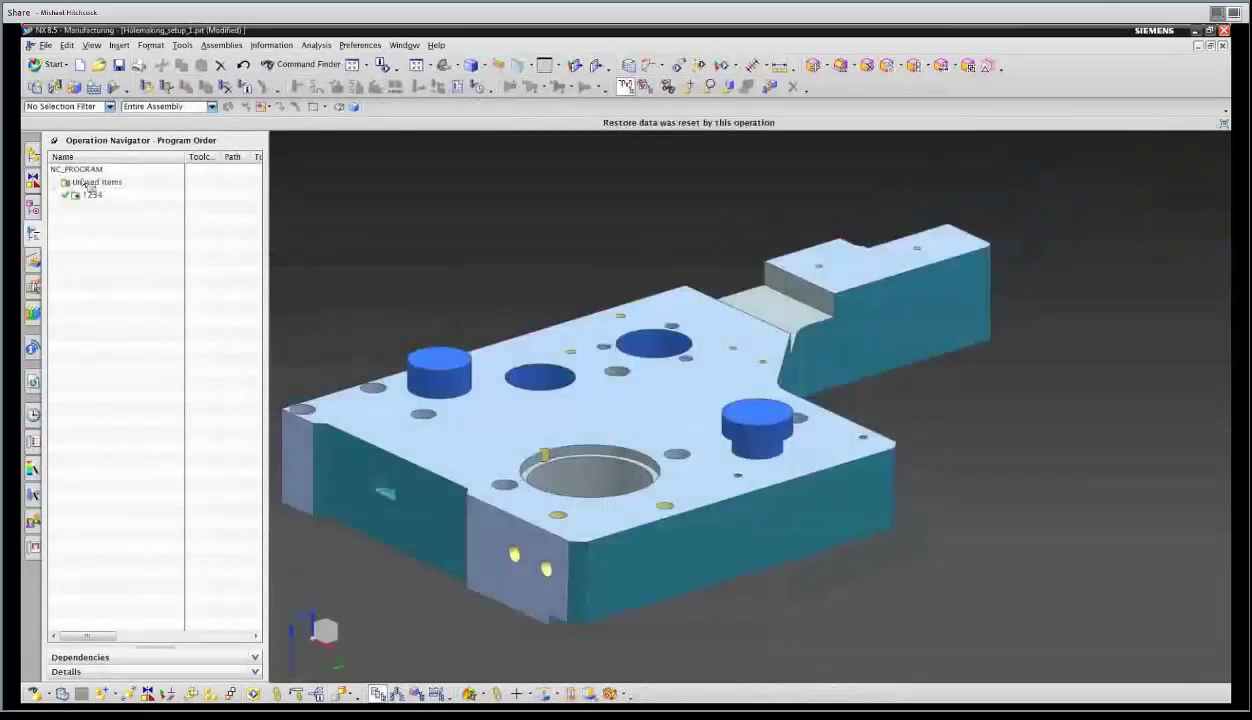
# Create an associative WAVE-linked copy of the Holemaking solid body in the setup part, hiding the original.
pyautogui.click(33, 157)
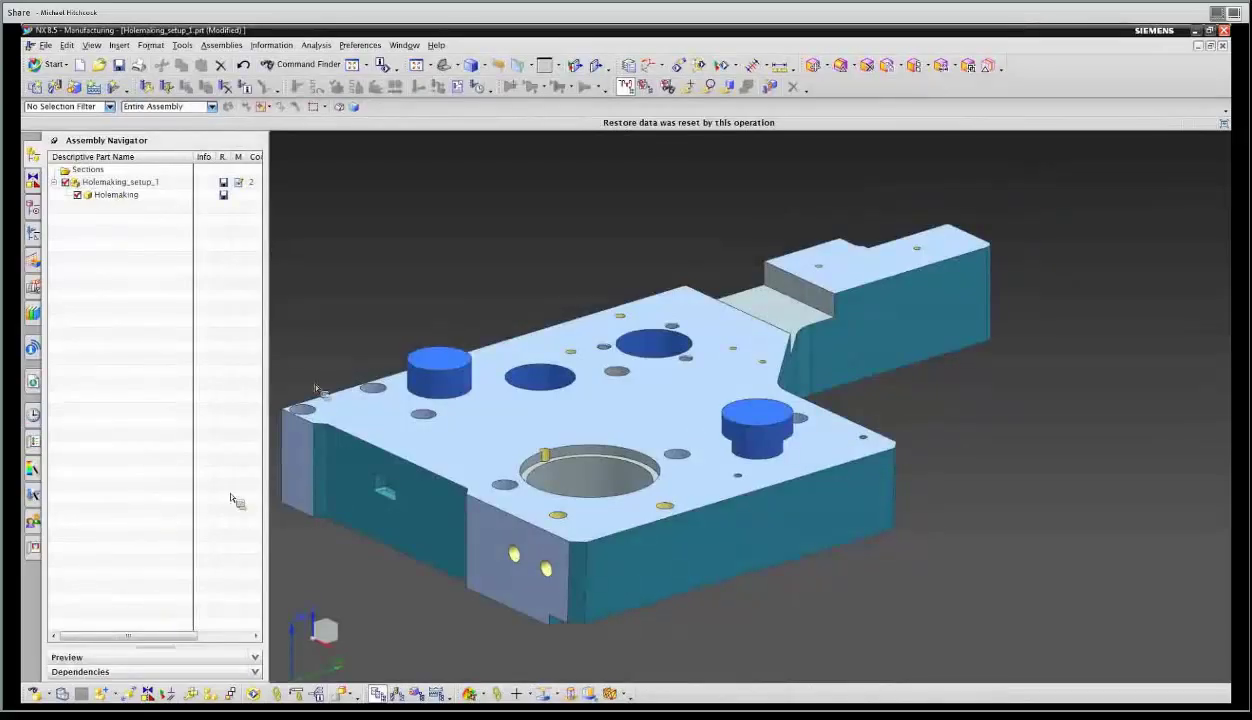
pyautogui.click(283, 696)
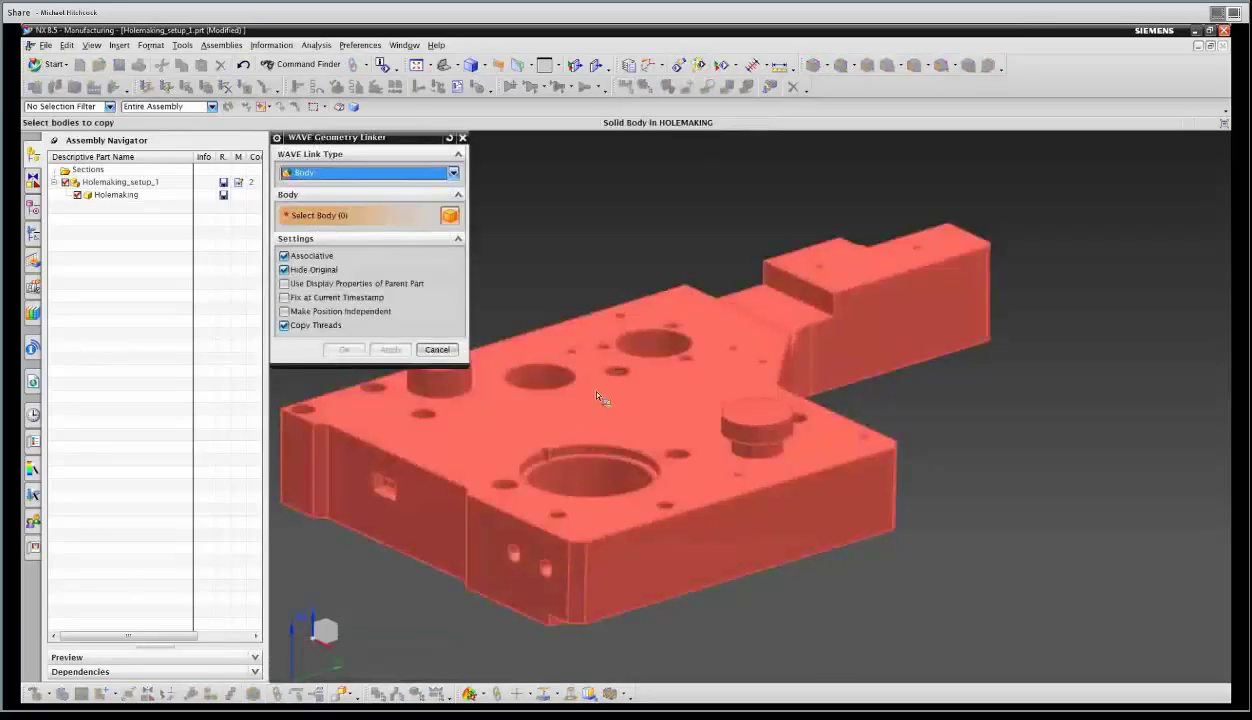
pyautogui.click(583, 382)
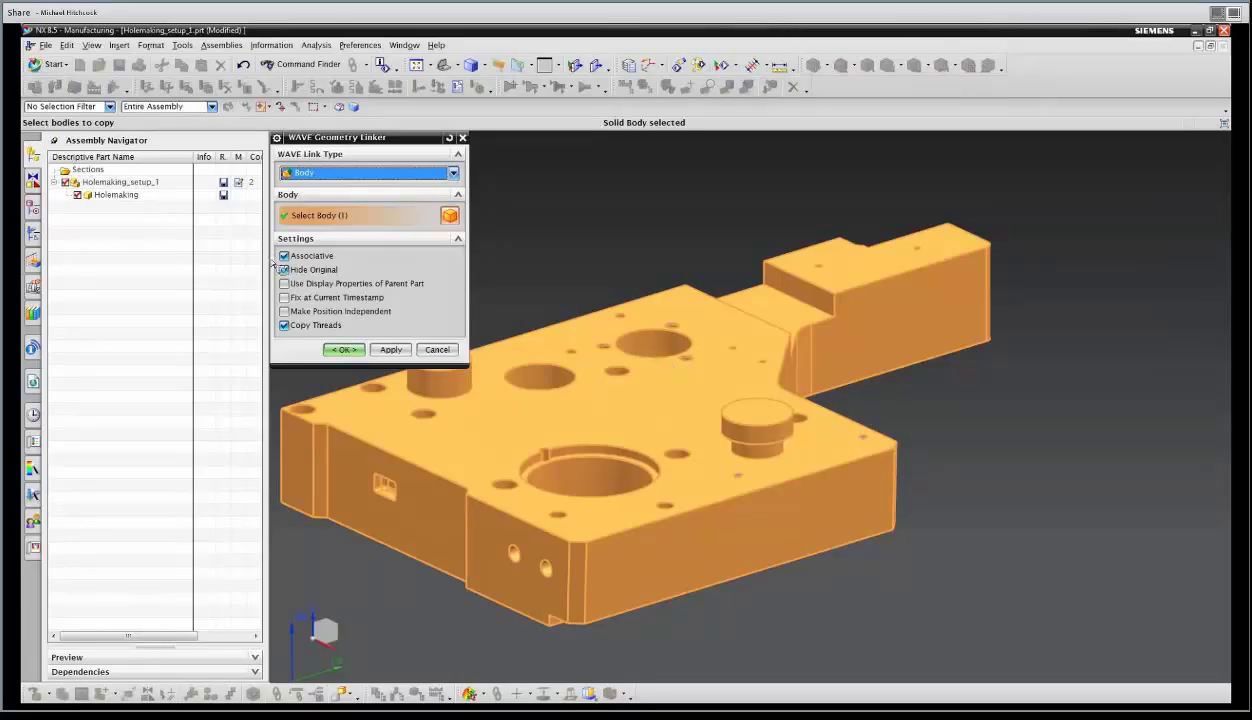
pyautogui.click(345, 350)
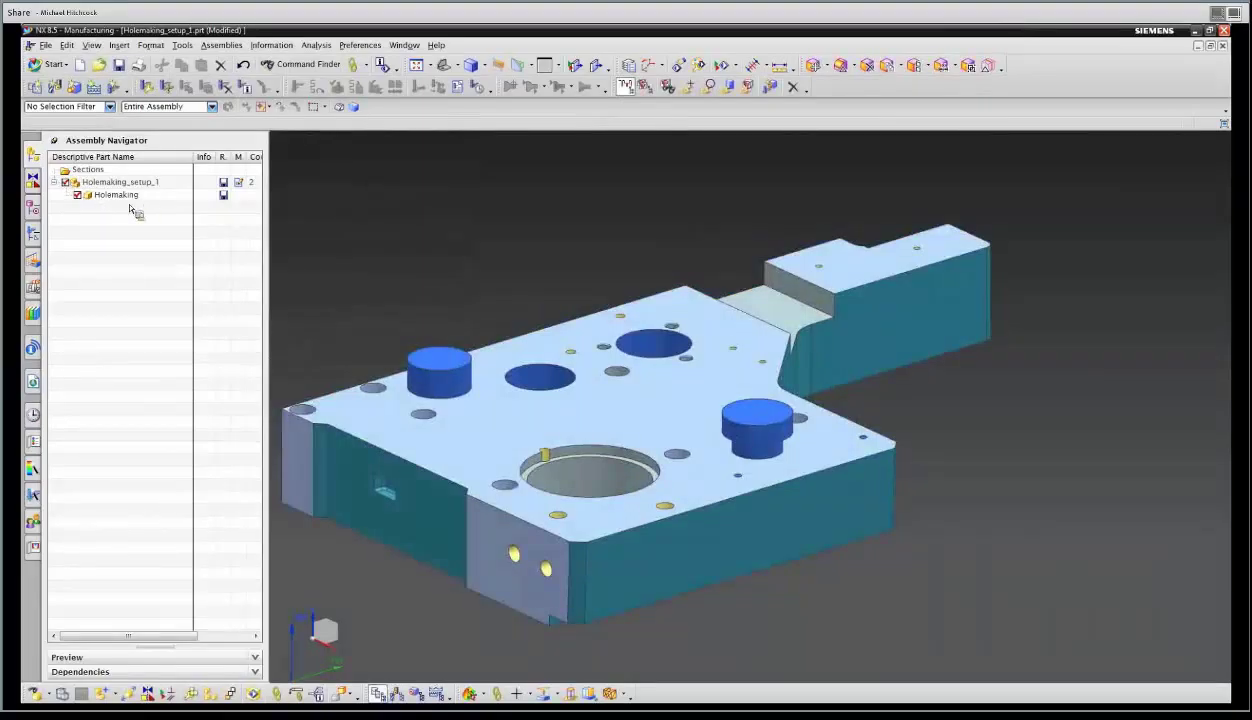
pyautogui.click(36, 213)
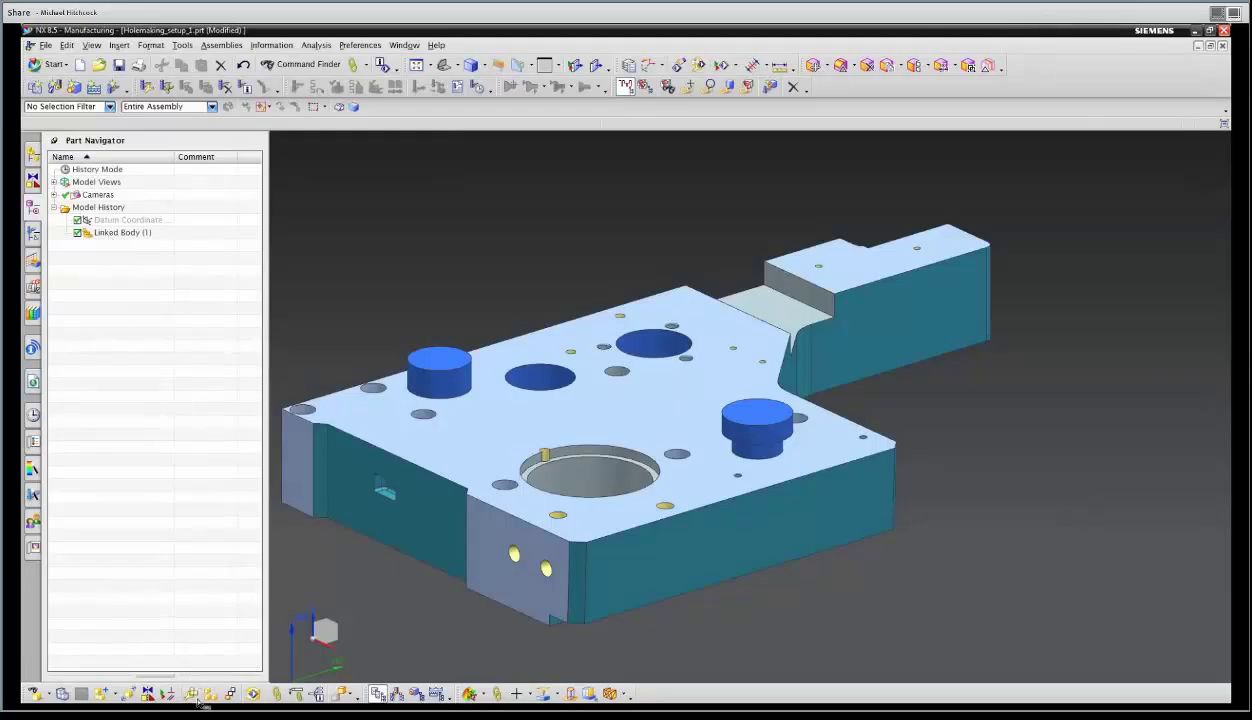
# Add Holemaking_blank.prt to the setup assembly as a component positioned at the Absolute Origin.
pyautogui.click(101, 692)
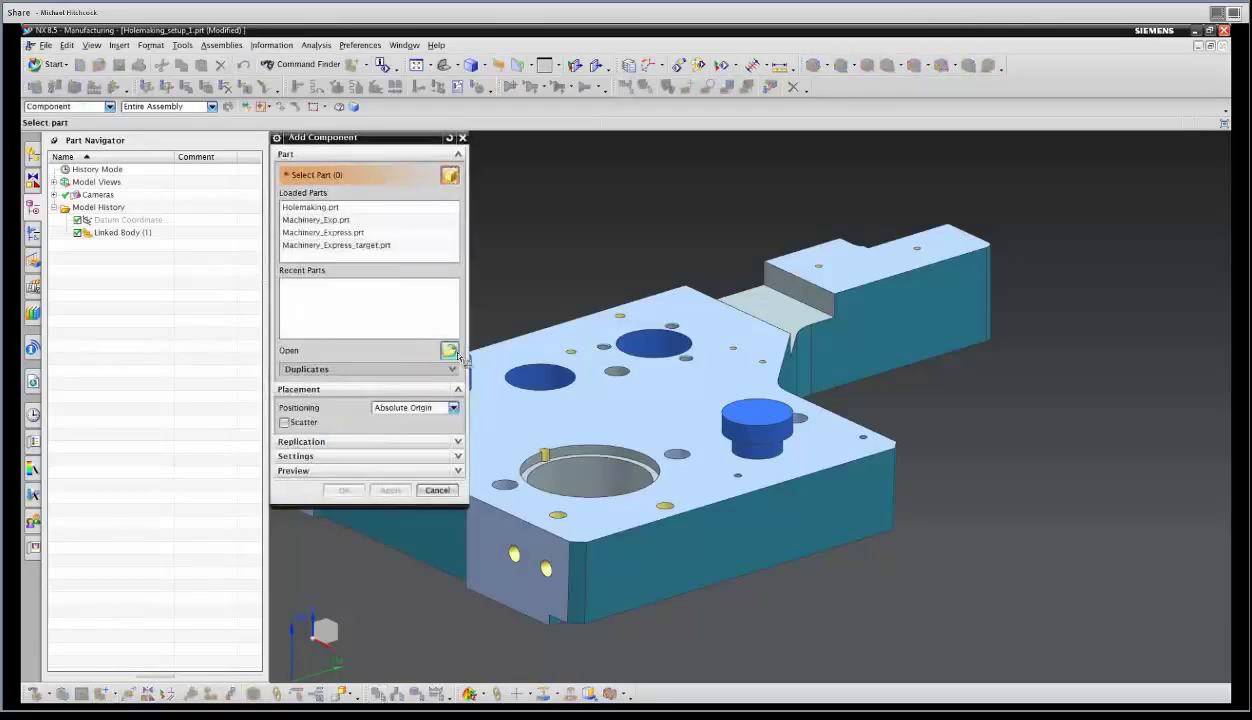
pyautogui.click(447, 350)
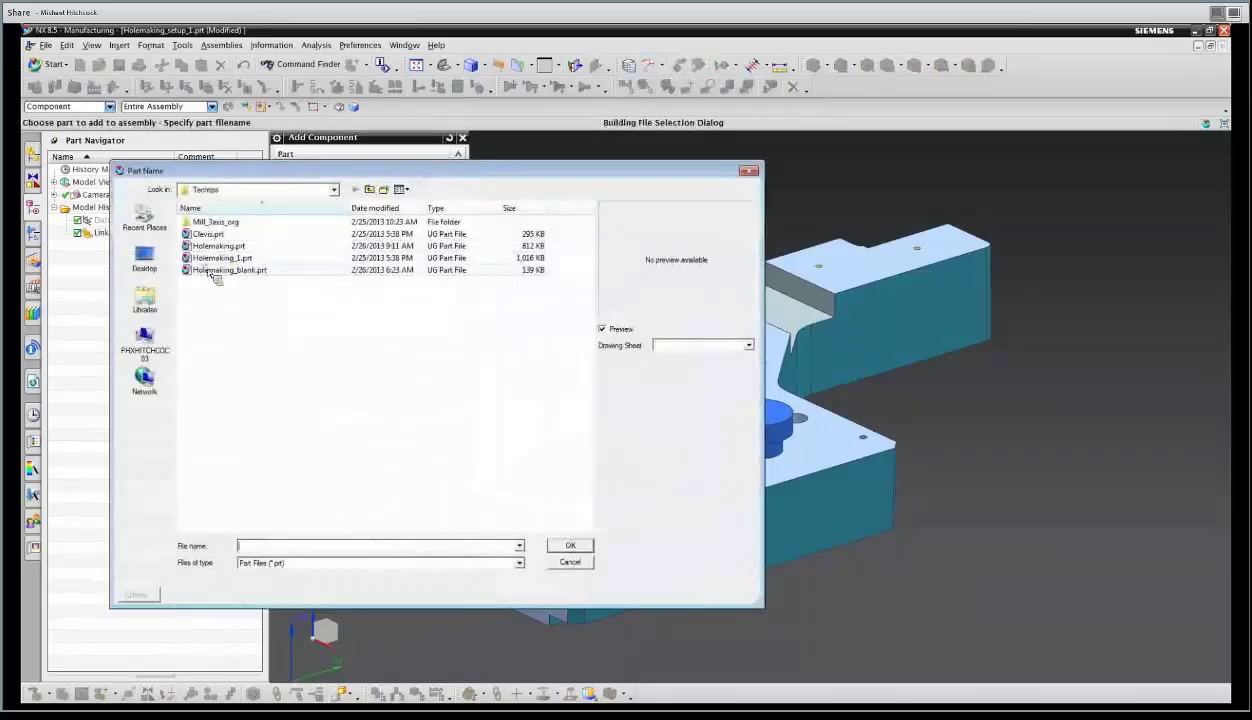
pyautogui.click(220, 270)
pyautogui.click(570, 545)
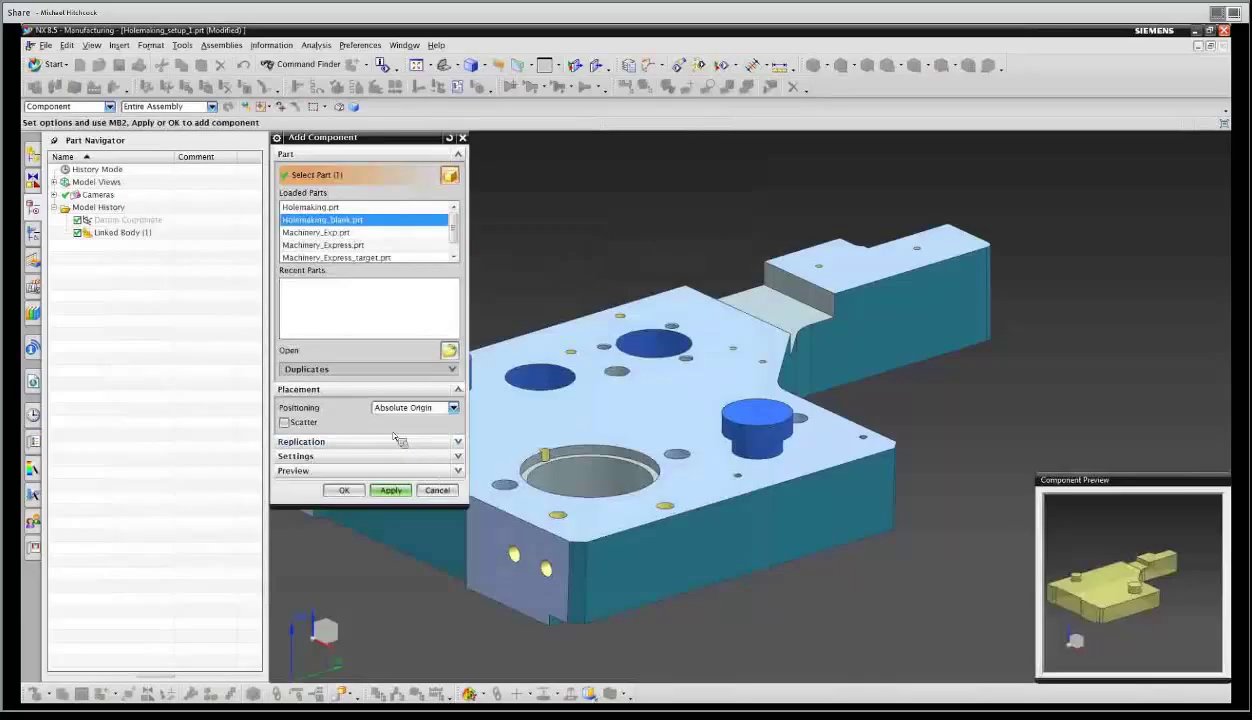
pyautogui.click(343, 490)
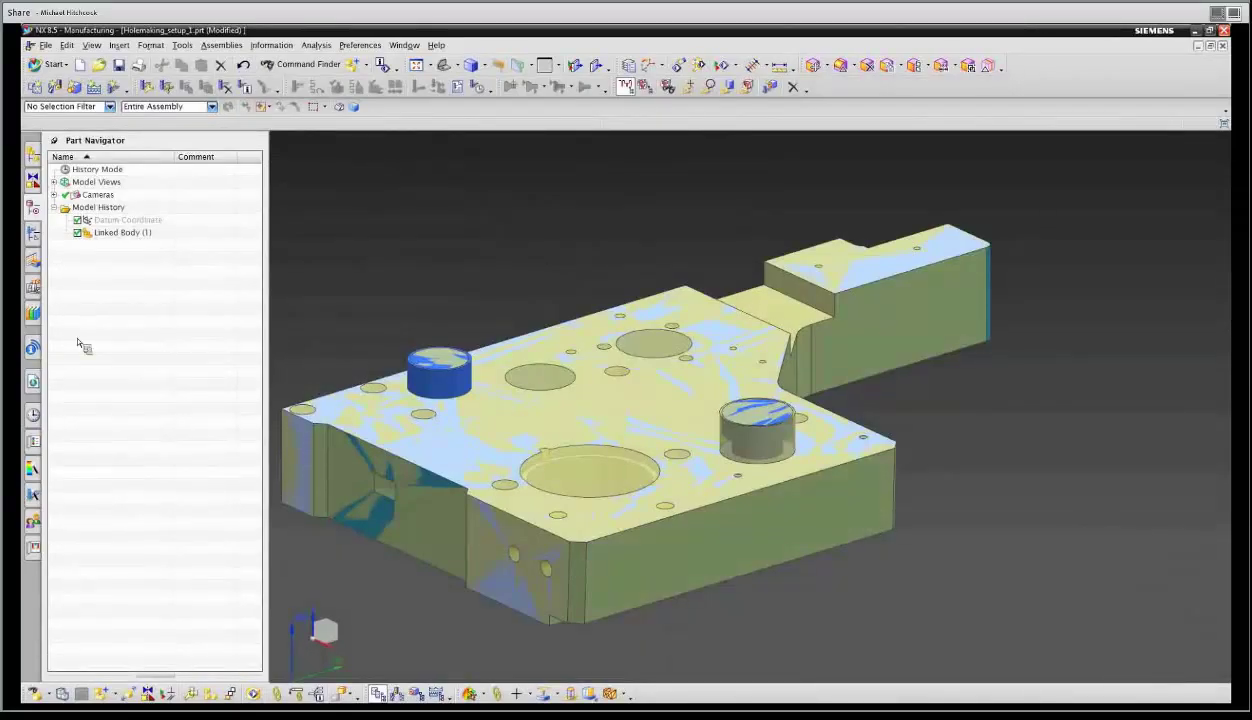
# Show the operations by geometry and set the MCS_MILL coordinate system's definition type to X-axis, Y-axis.
pyautogui.click(36, 242)
pyautogui.rightClick(70, 262)
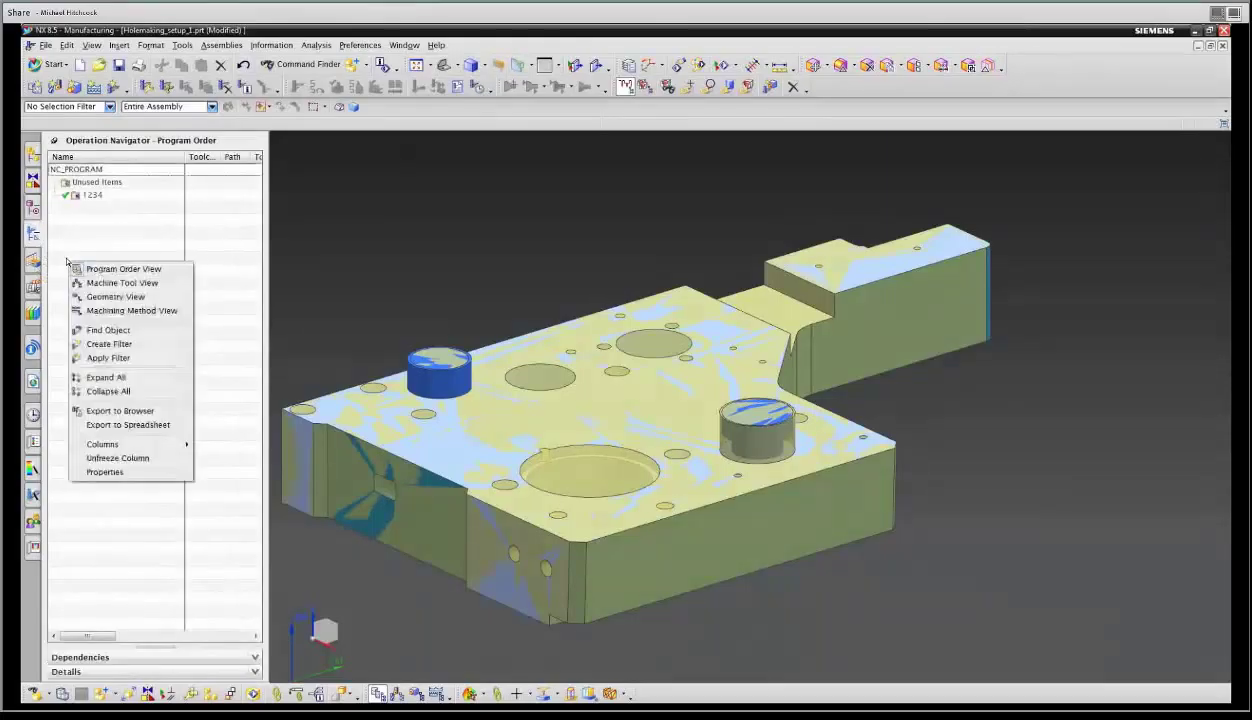
pyautogui.click(97, 298)
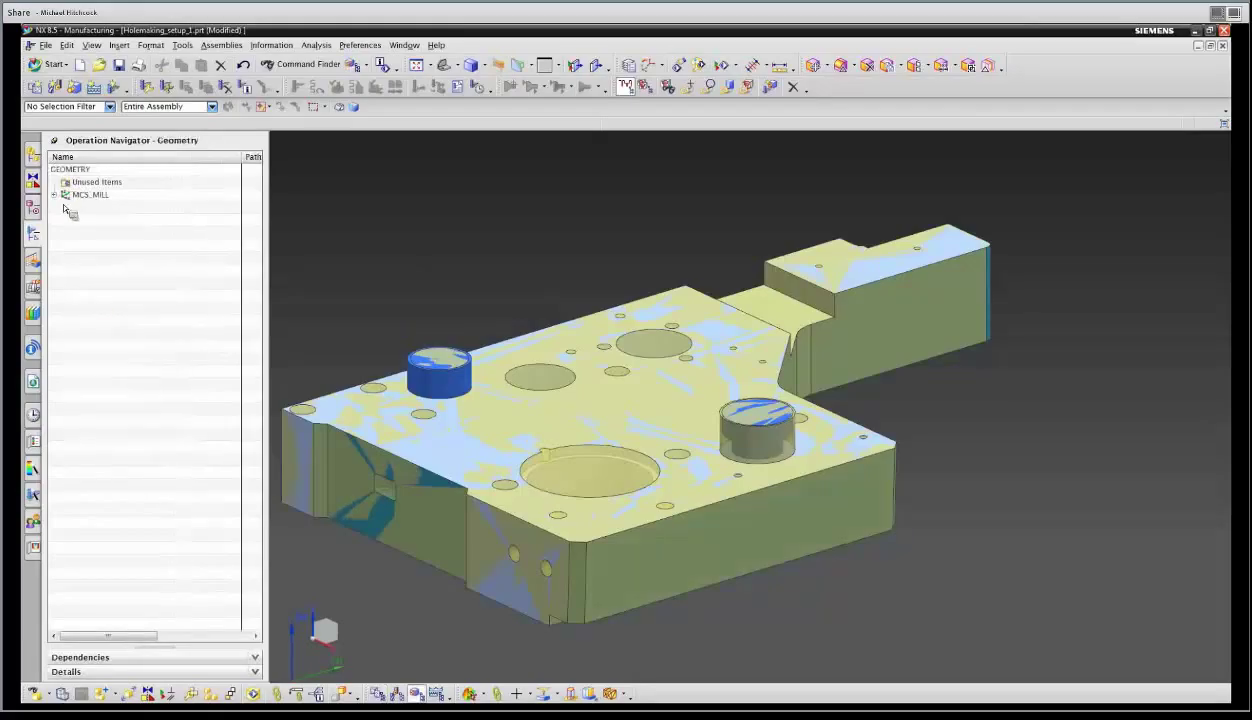
pyautogui.doubleClick(90, 194)
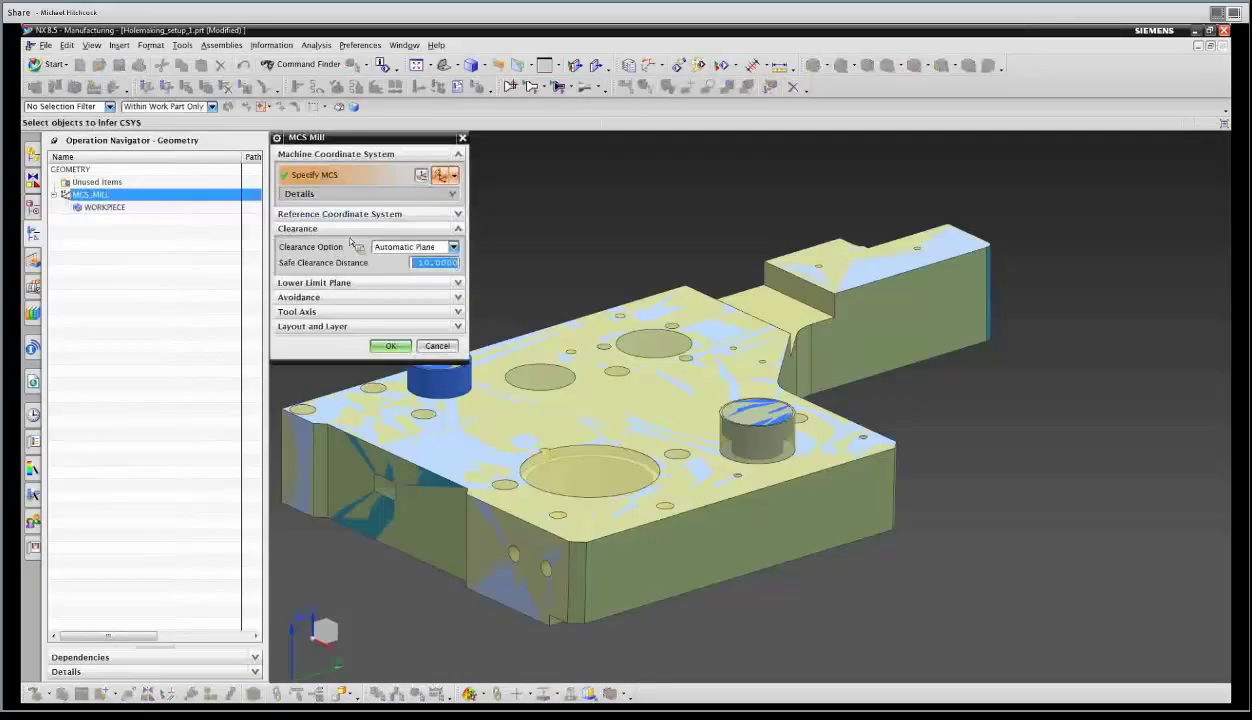
pyautogui.click(421, 175)
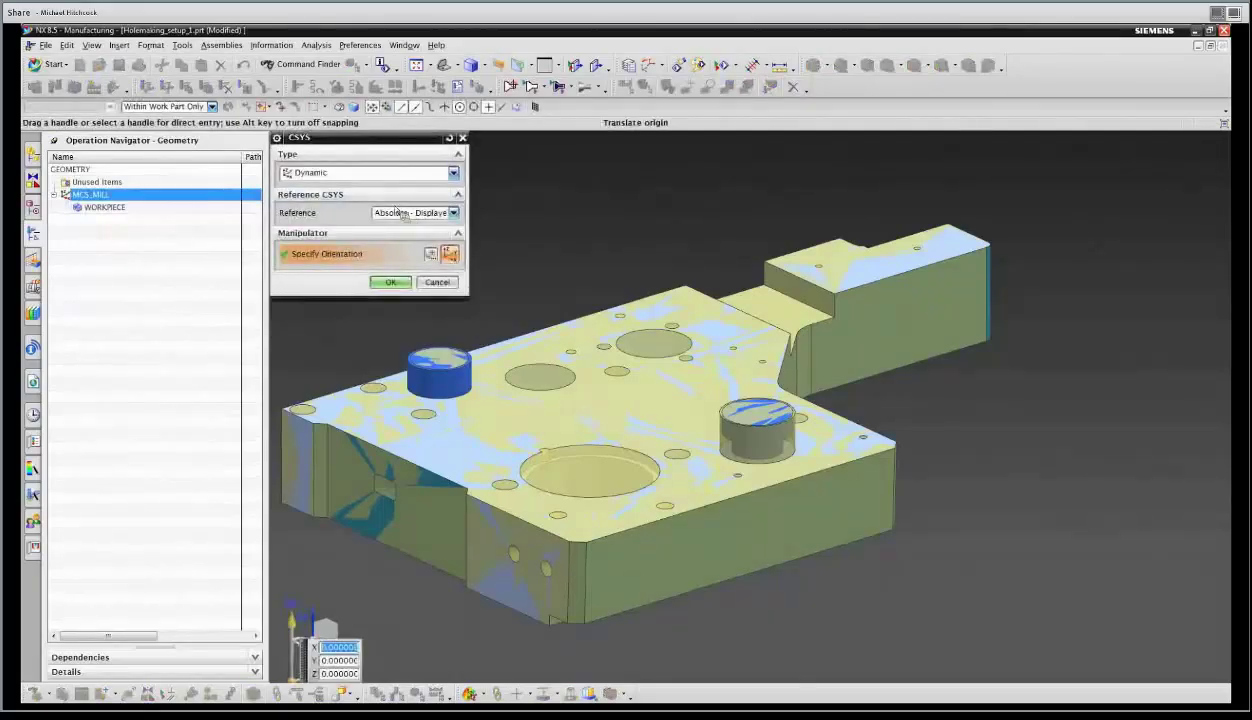
pyautogui.click(391, 174)
pyautogui.click(345, 181)
pyautogui.click(338, 177)
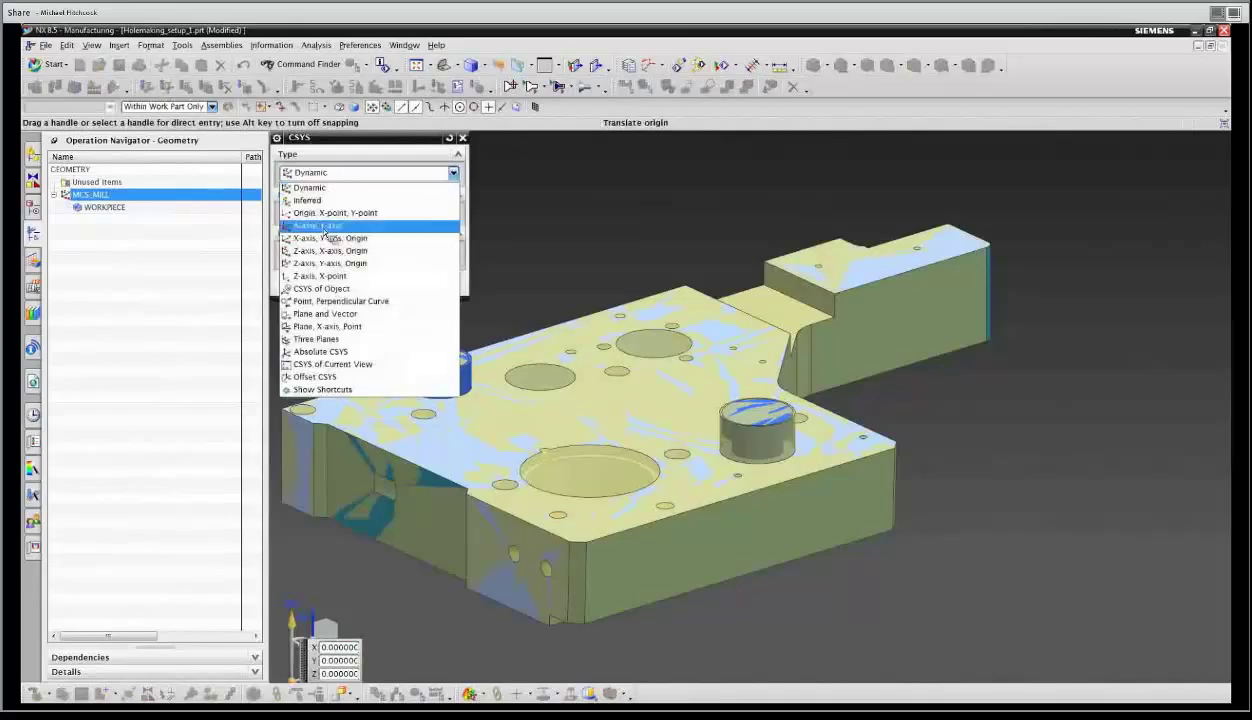
pyautogui.click(325, 226)
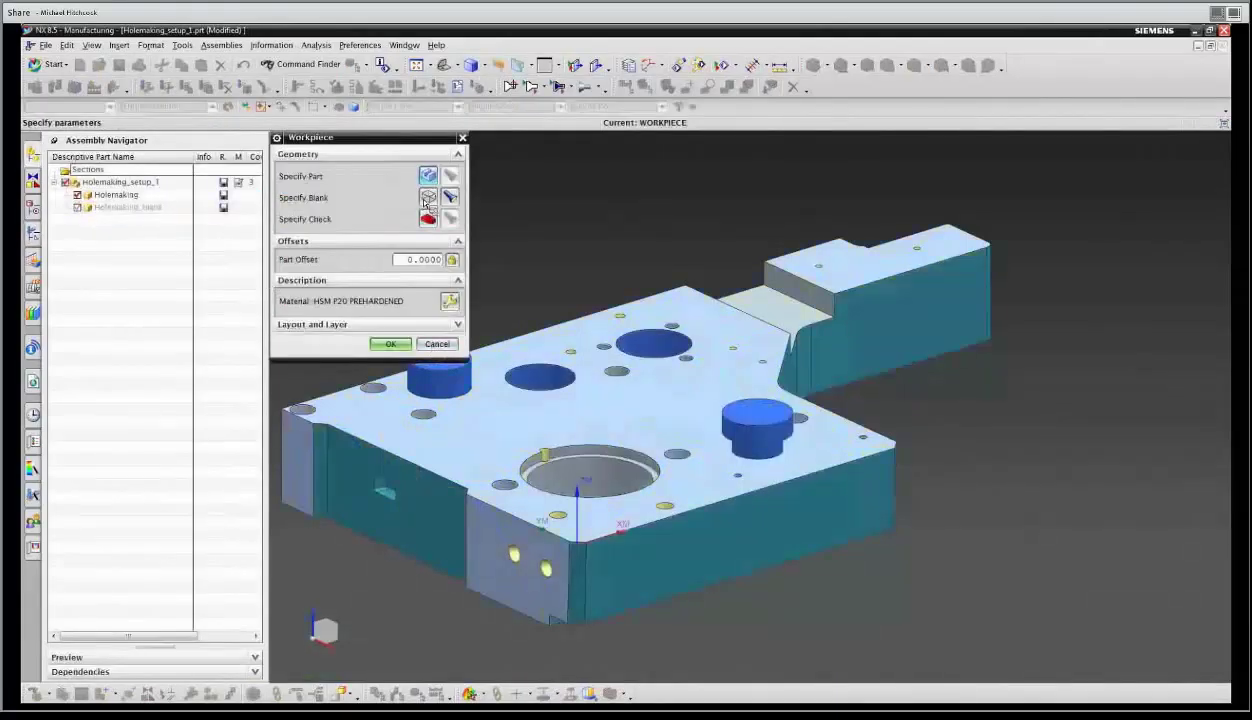
# Specify the plate's solid body as the part geometry of the WORKPIECE and accept the workpiece definition.
pyautogui.click(428, 176)
pyautogui.click(566, 344)
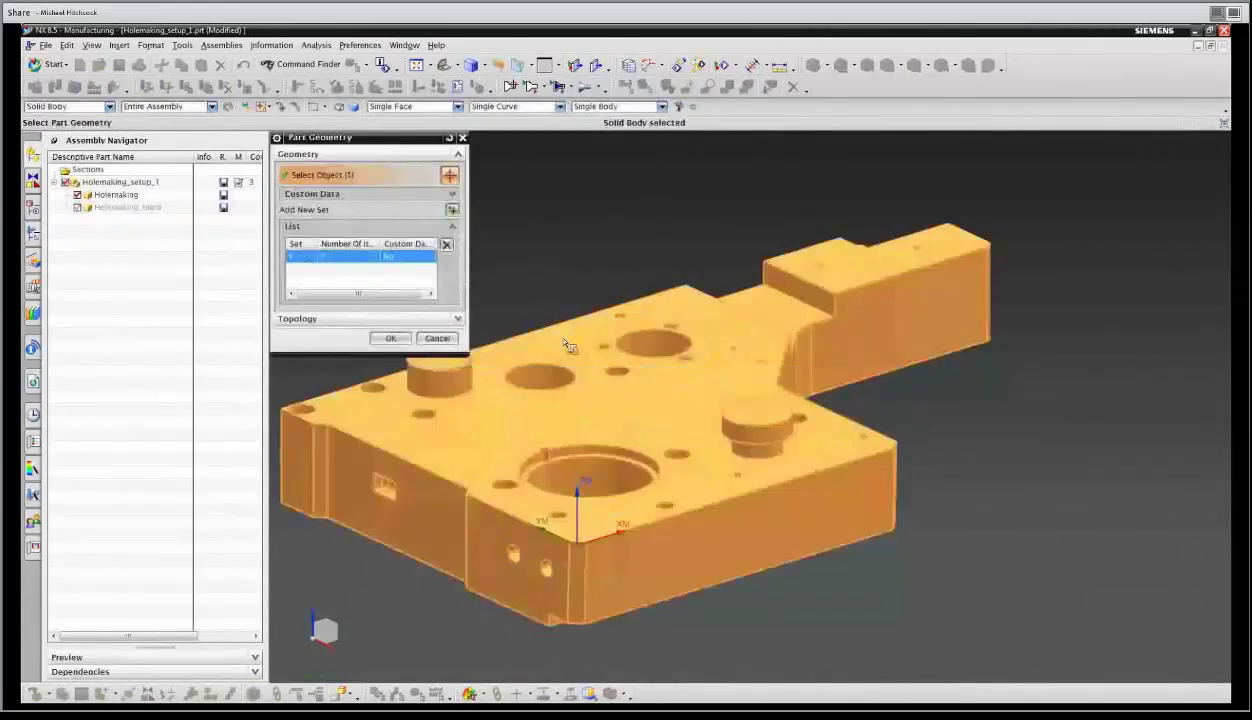
pyautogui.click(402, 339)
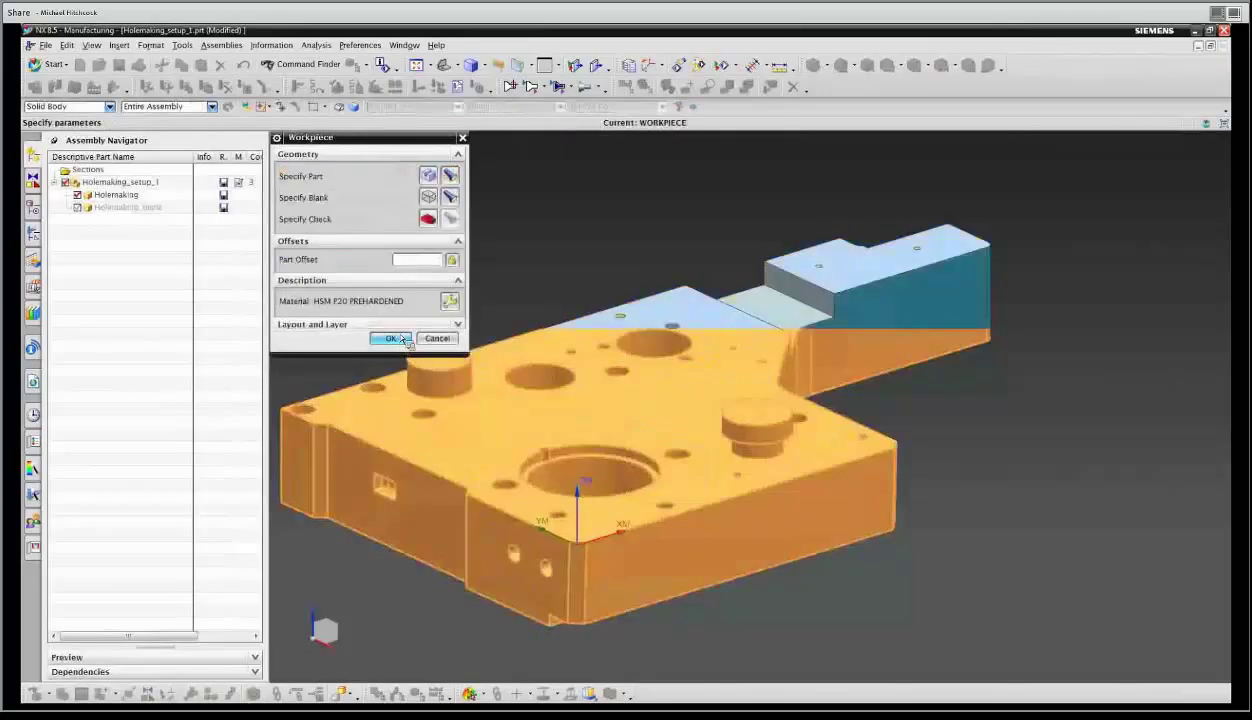
pyautogui.click(402, 339)
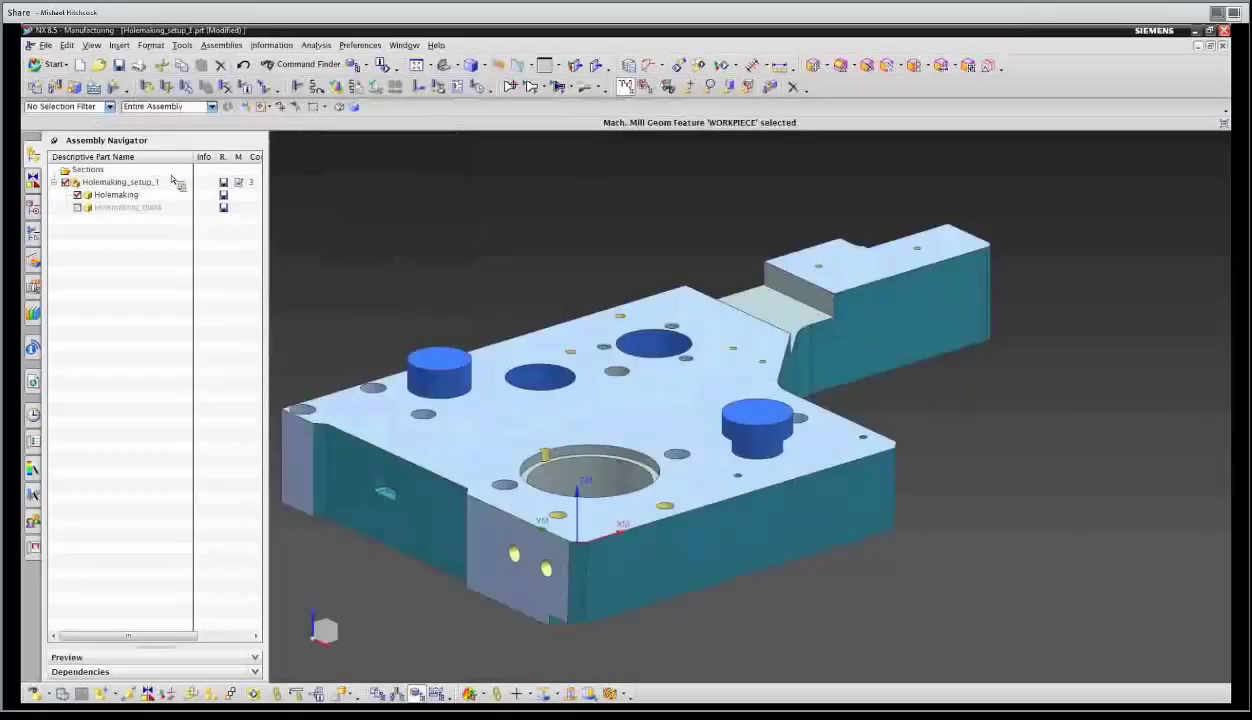
# Start Find Features for the setup part with Parametric Recognition and the search method set to Workpiece.
pyautogui.click(32, 266)
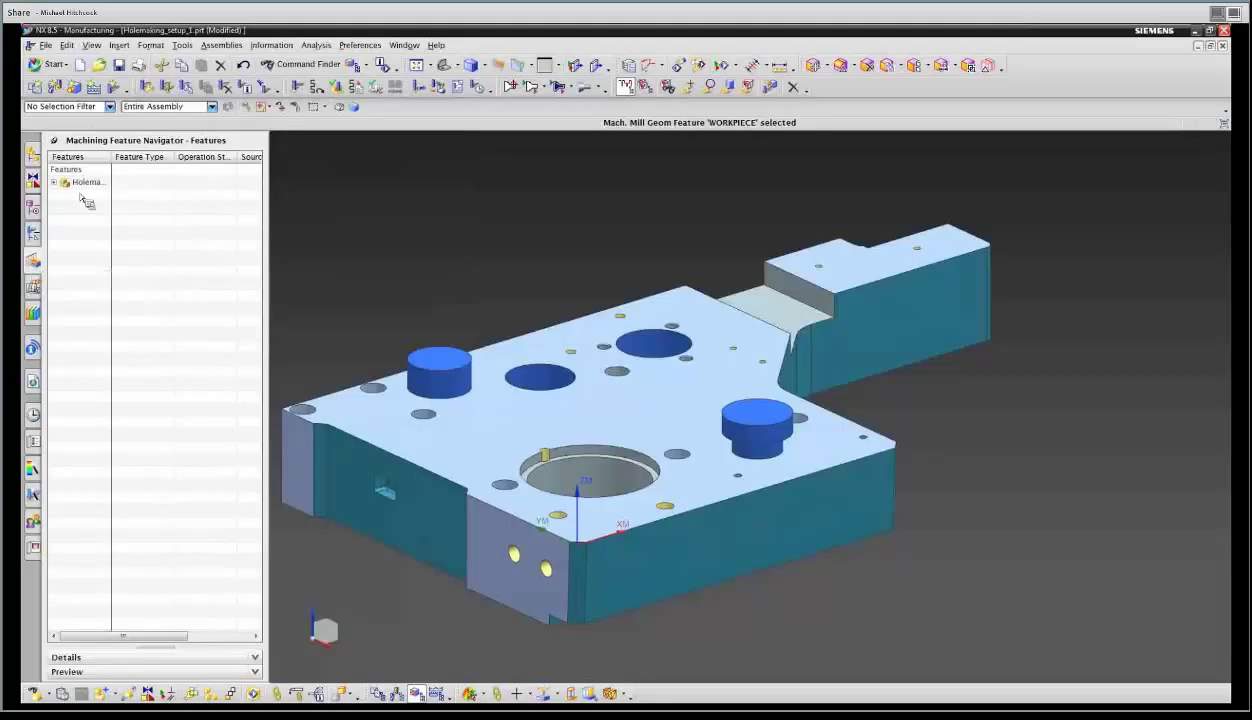
pyautogui.rightClick(82, 184)
pyautogui.click(100, 191)
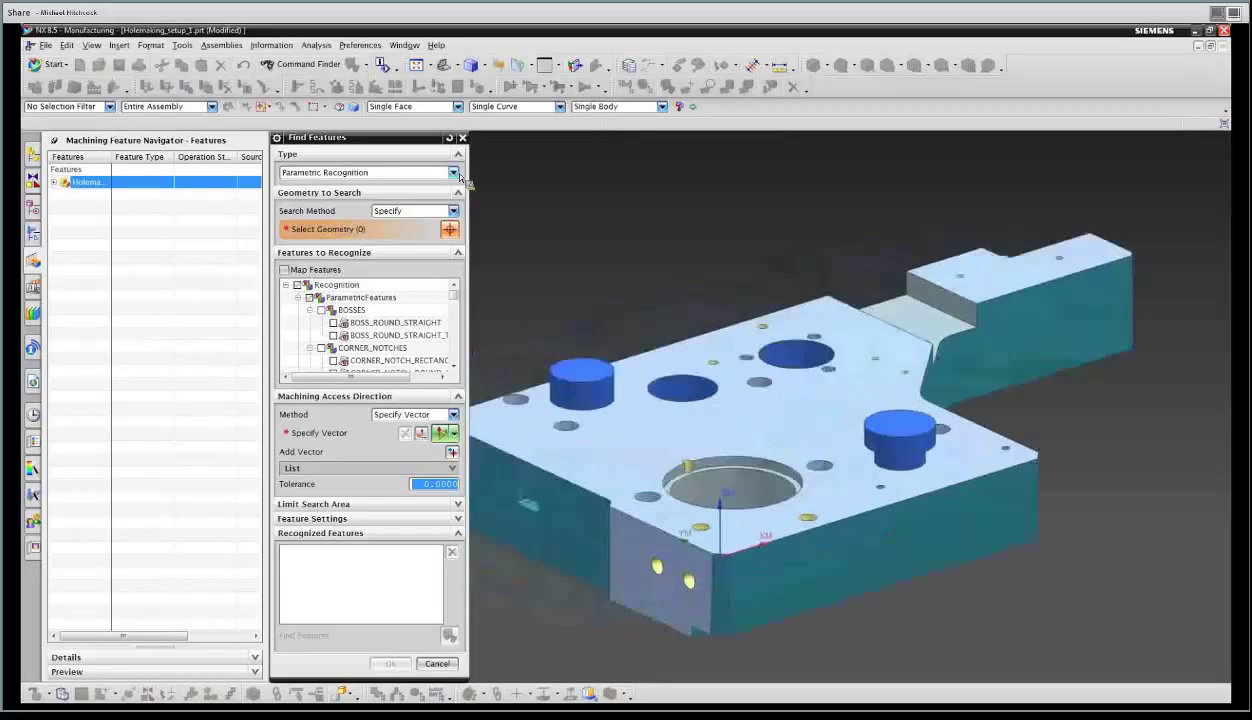
pyautogui.click(453, 173)
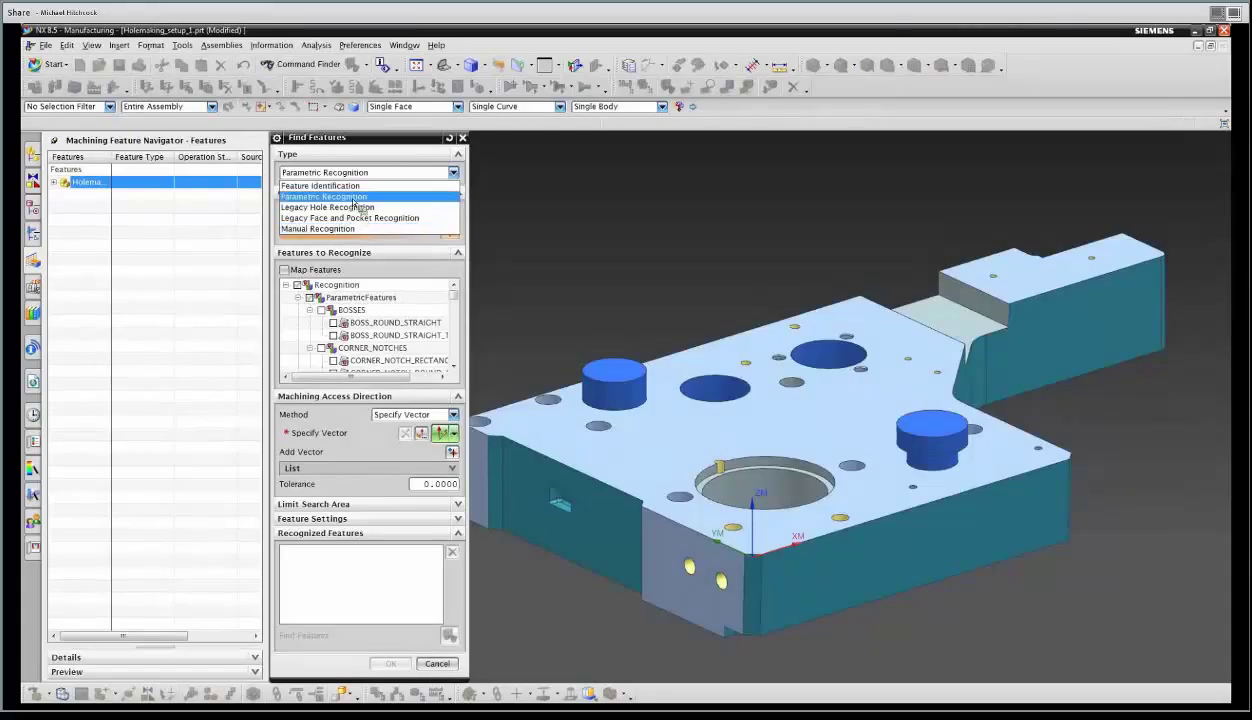
pyautogui.click(353, 199)
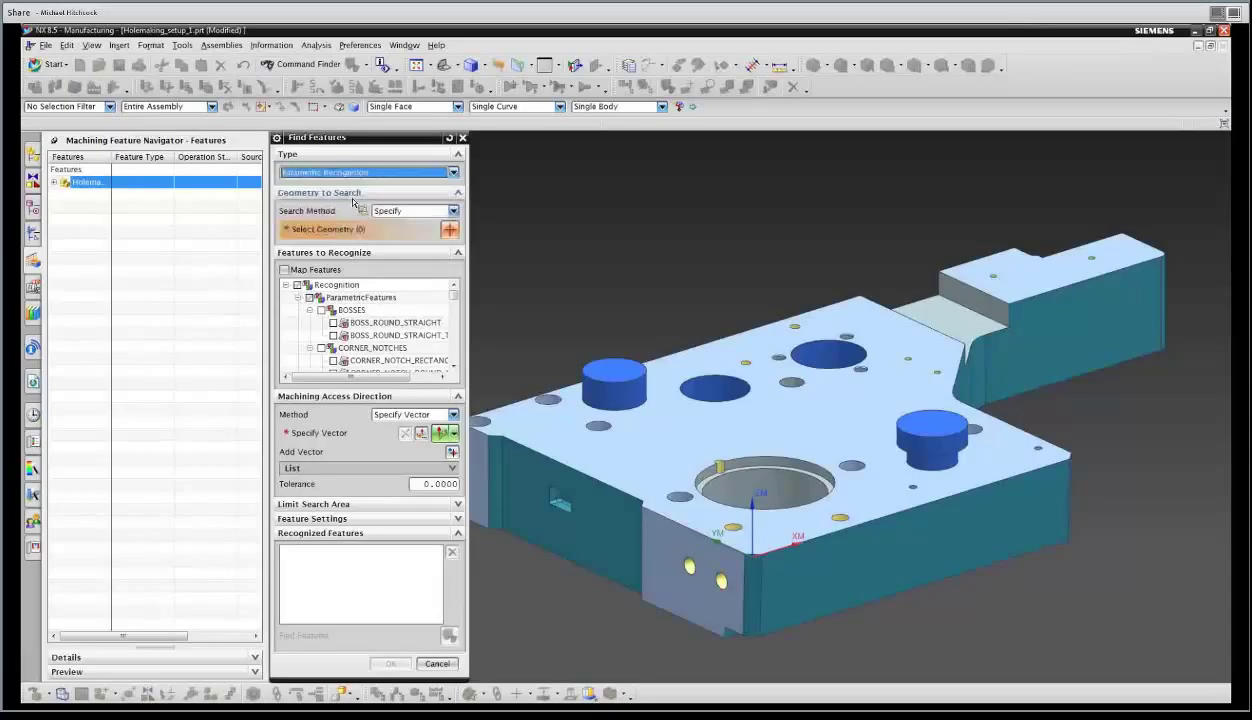
pyautogui.click(416, 216)
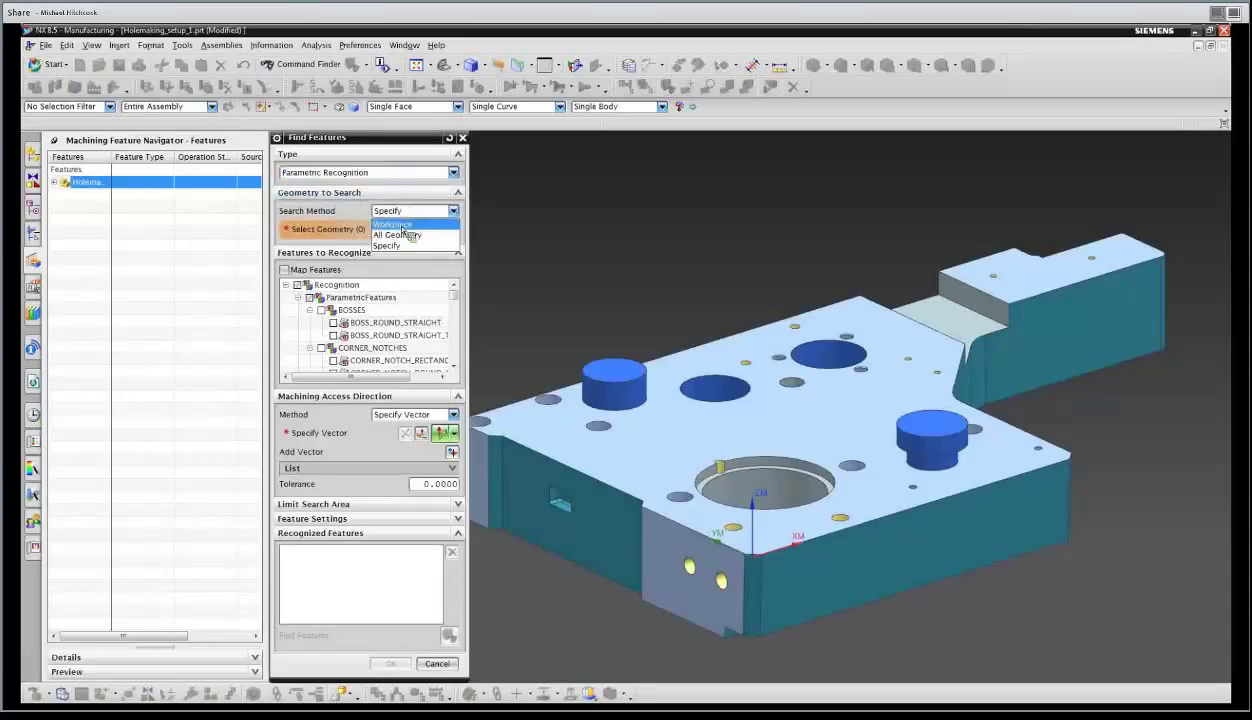
pyautogui.click(402, 224)
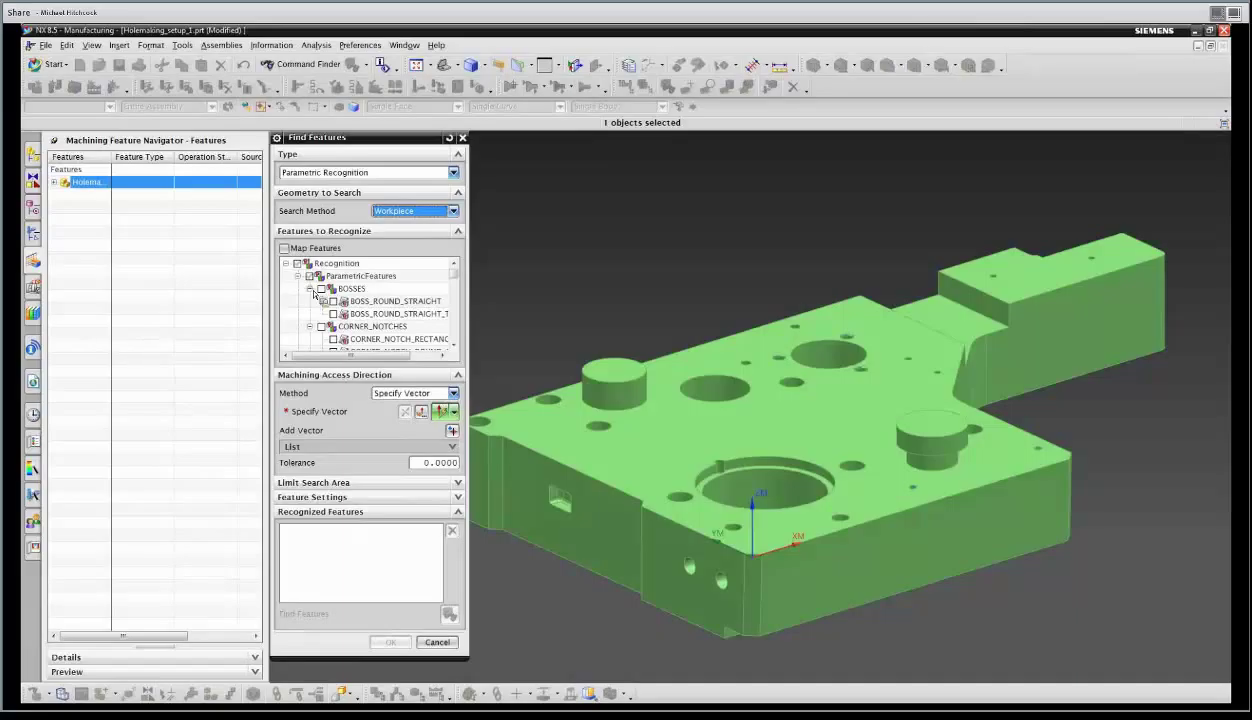
# Collapse the BOSSES, CORNER_NOTCHES and GROOVES groups and review the remaining feature types to recognize, including HOLES.
pyautogui.click(309, 289)
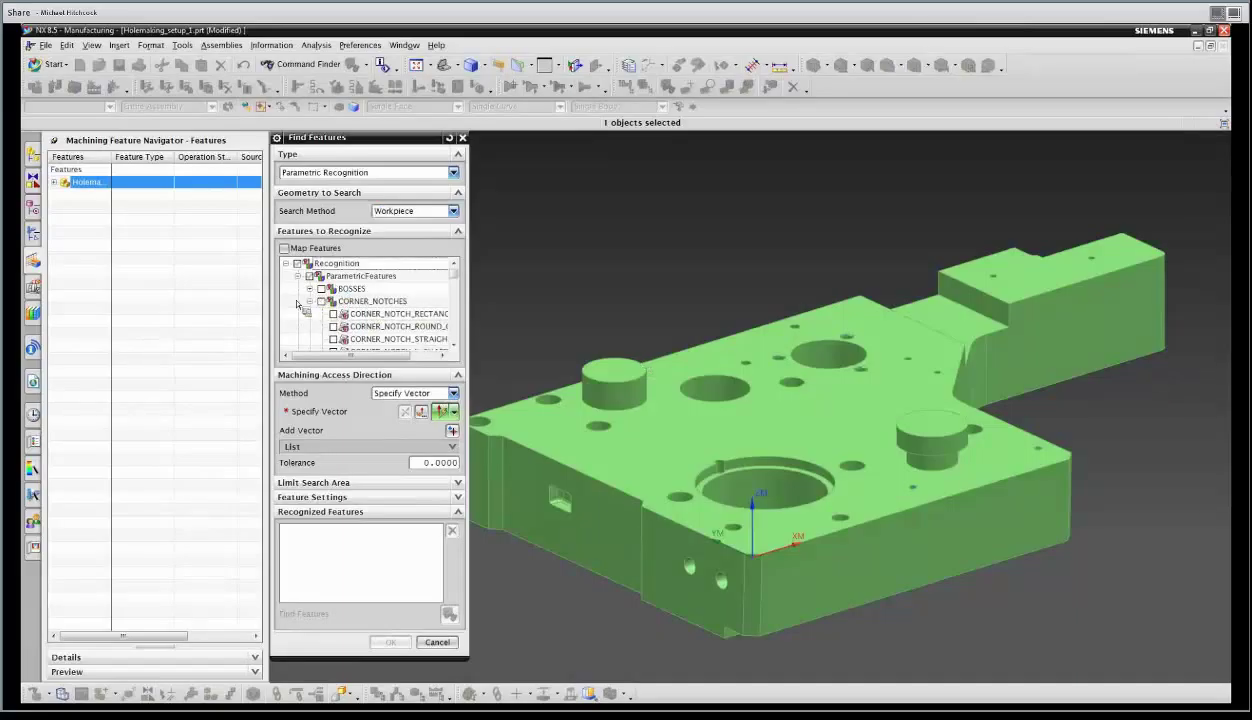
pyautogui.click(310, 301)
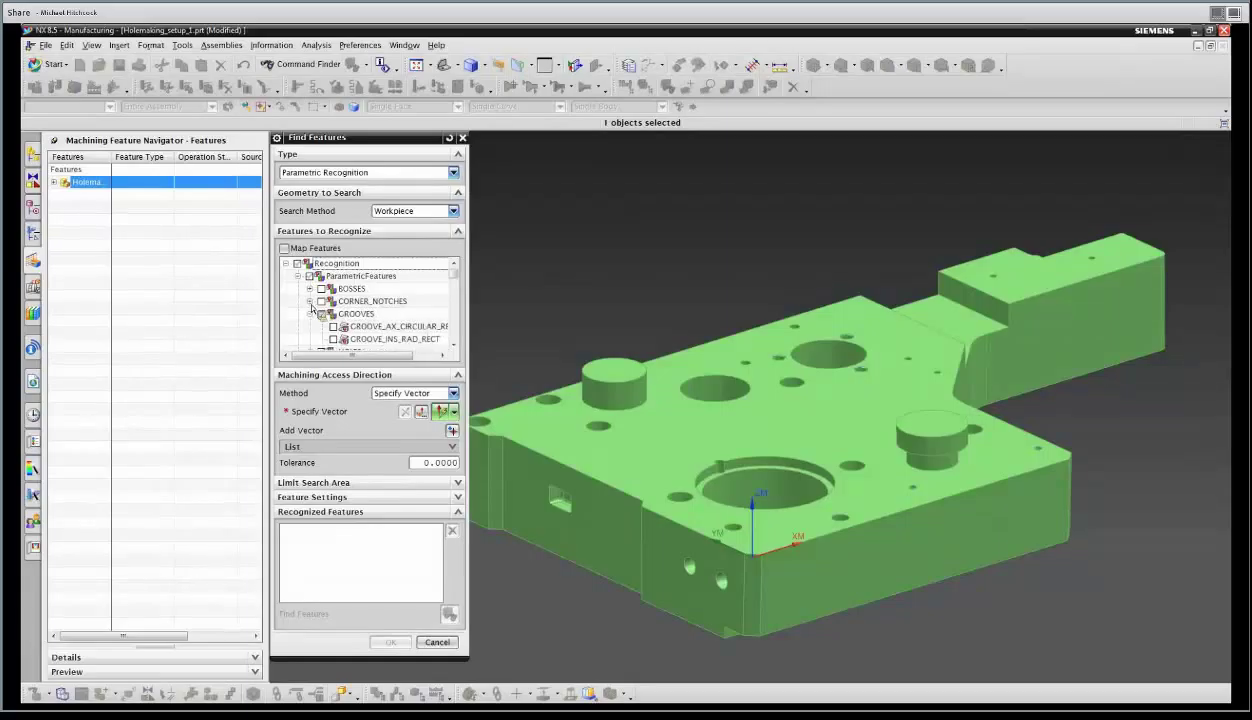
pyautogui.click(310, 314)
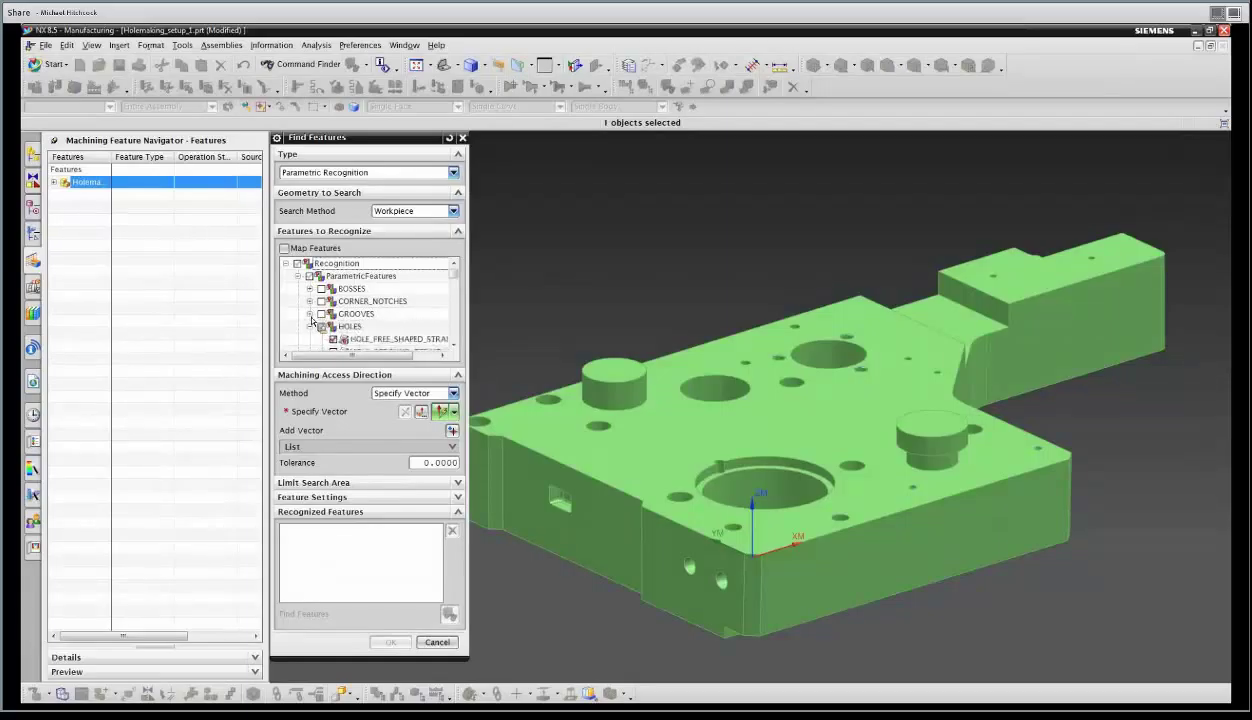
pyautogui.scroll(-2, 340, 325)
pyautogui.scroll(-2, 350, 318)
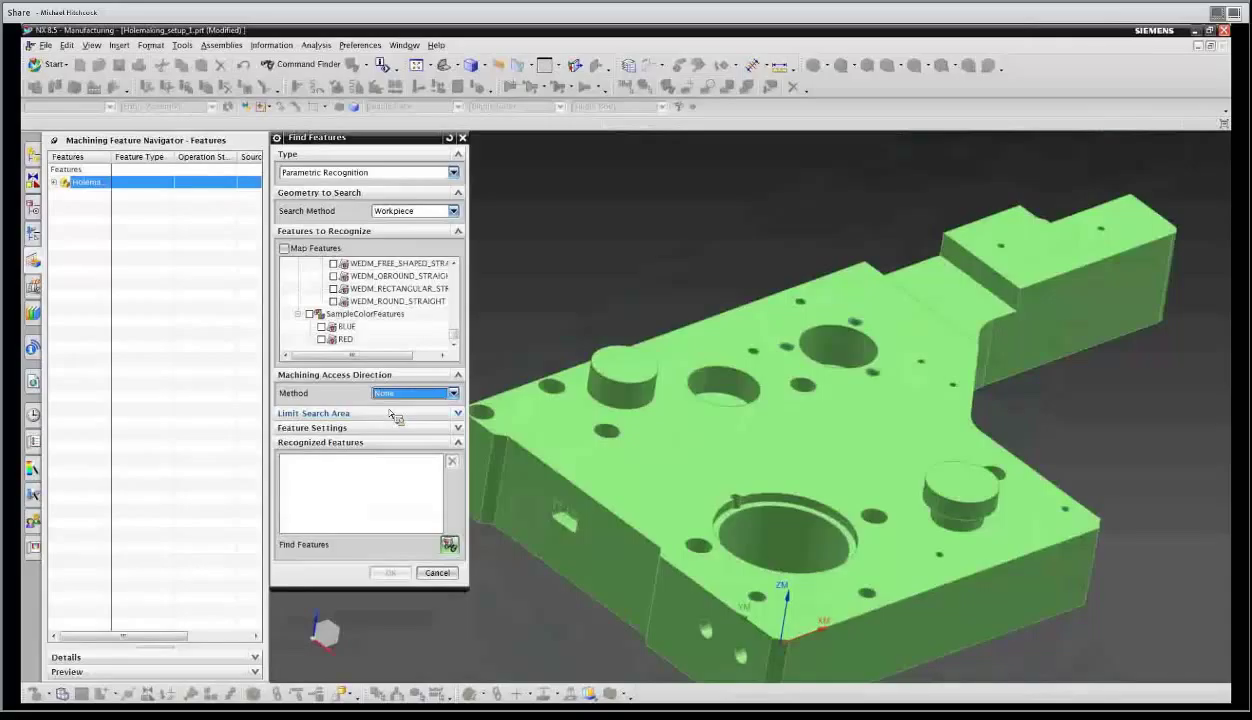
# Find the workpiece's features with the machining access direction method None, inspect them on the plate, and delete all of them from the recognized features.
pyautogui.click(449, 545)
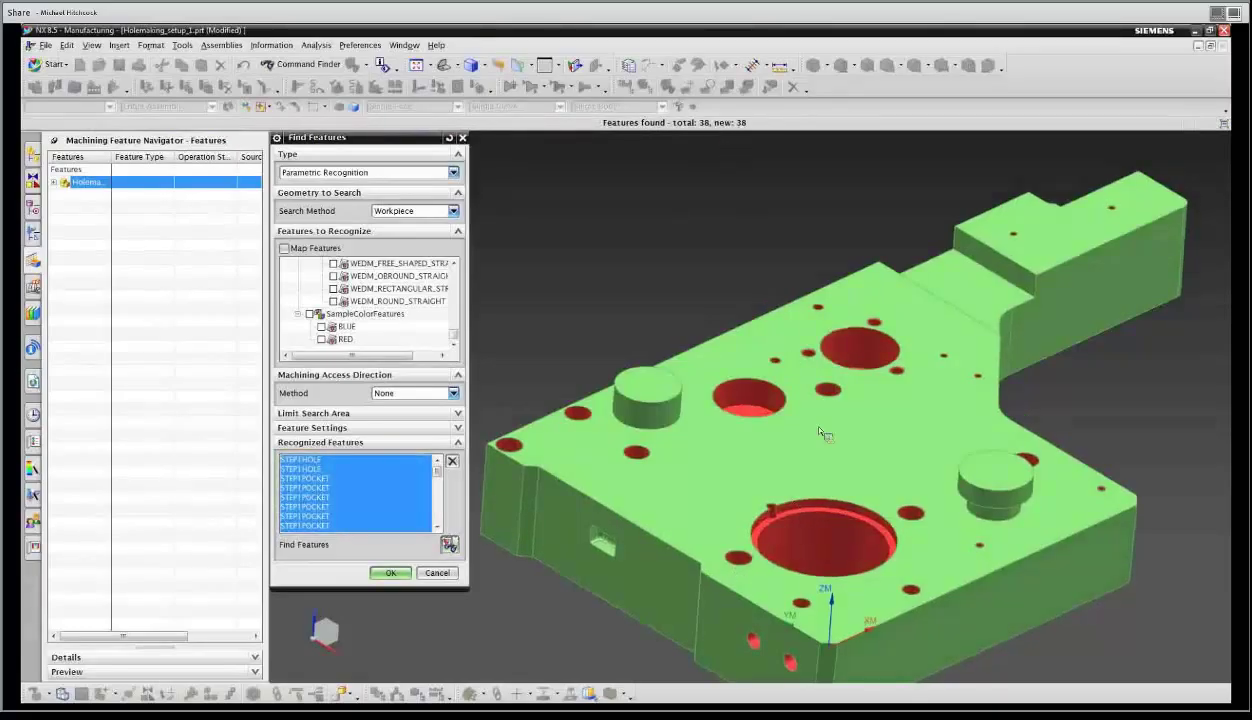
pyautogui.moveTo(837, 654); pyautogui.dragTo(808, 504, button='middle')
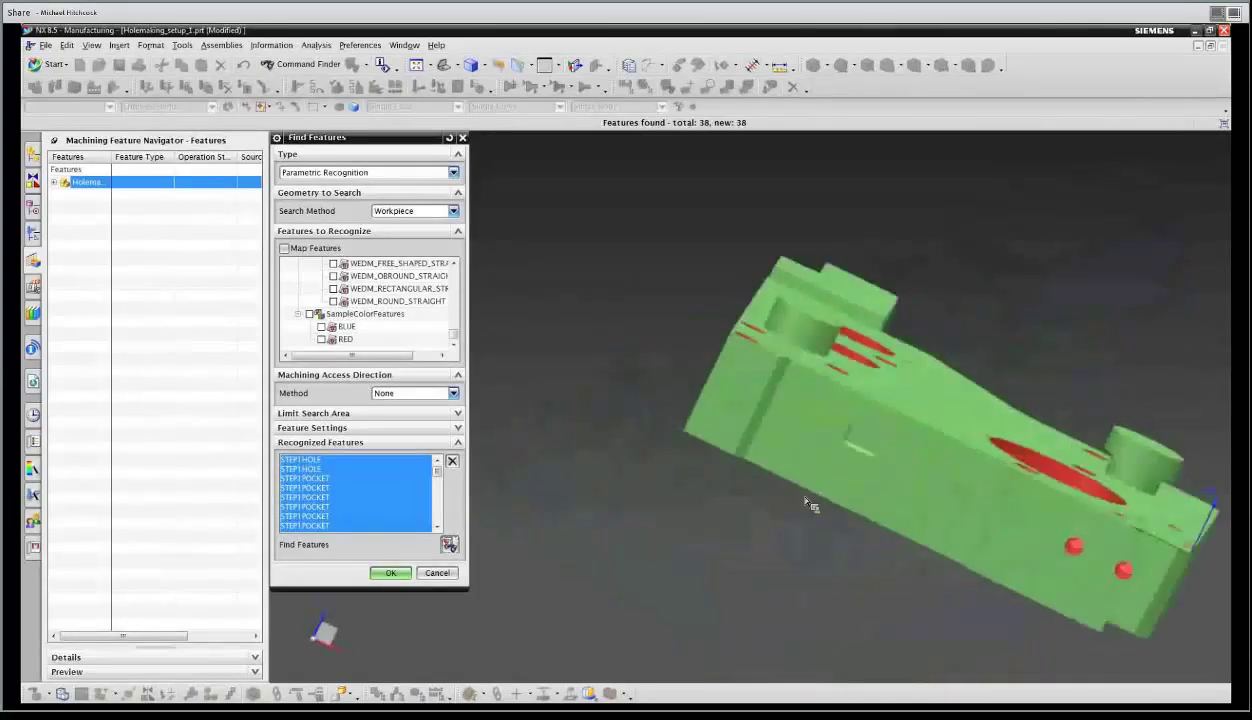
pyautogui.moveTo(793, 390)
pyautogui.mouseDown(button='middle')
pyautogui.moveTo(830, 309)
pyautogui.moveTo(944, 385)
pyautogui.moveTo(930, 383)
pyautogui.moveTo(1077, 424)
pyautogui.moveTo(1145, 554)
pyautogui.moveTo(1050, 540)
pyautogui.moveTo(733, 346)
pyautogui.moveTo(733, 385)
pyautogui.mouseUp(button='middle')
pyautogui.click(452, 462)
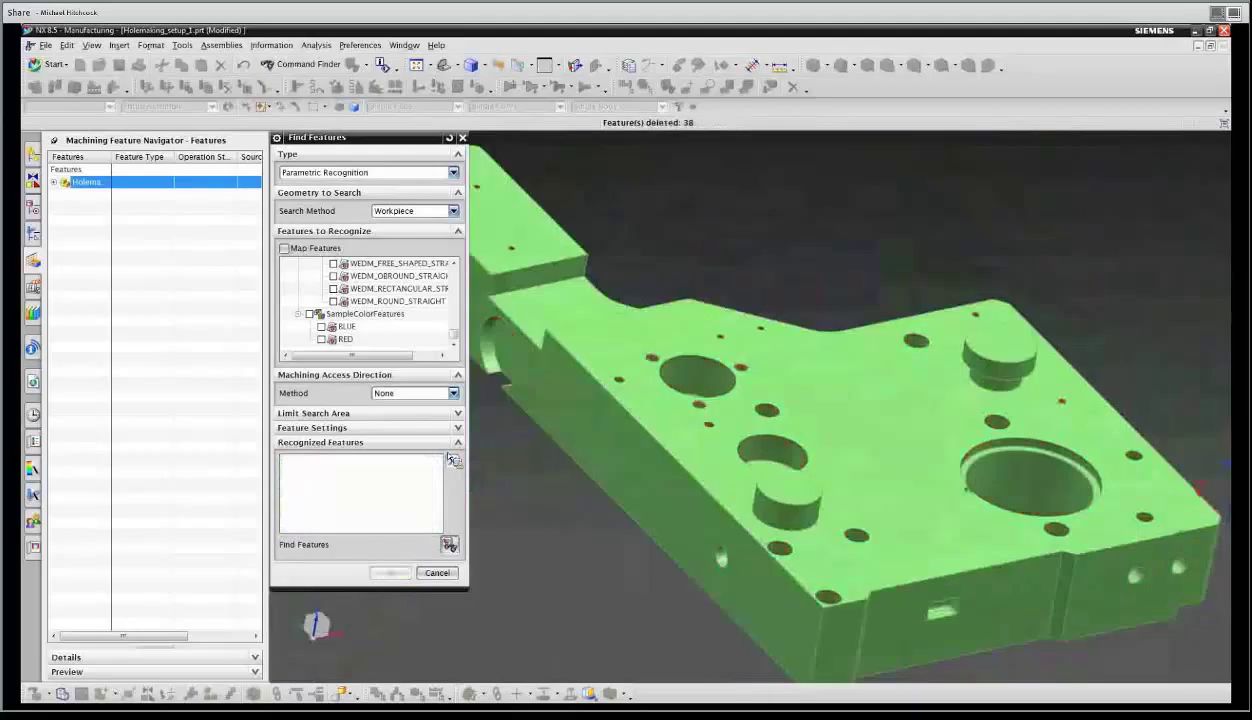
# Set the machining access direction to a specified vector normal to the plate's upper face and find the features.
pyautogui.click(416, 395)
pyautogui.click(410, 416)
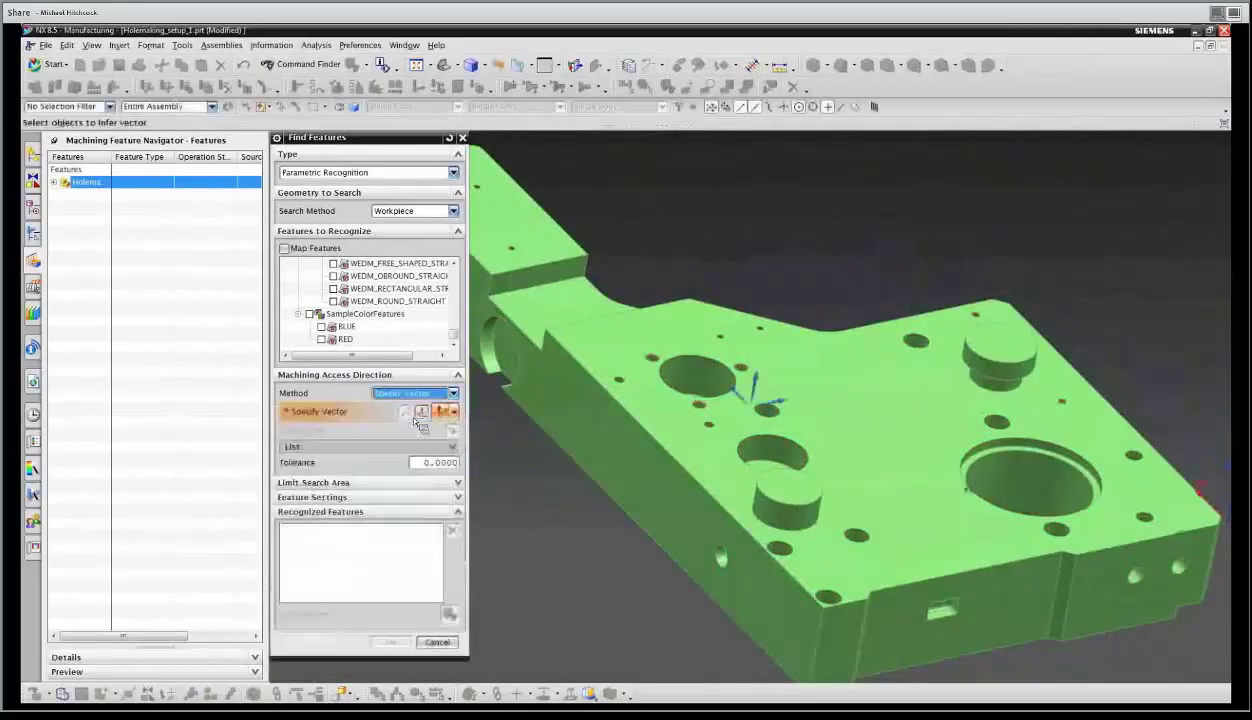
pyautogui.moveTo(935, 392); pyautogui.dragTo(738, 345, button='middle')
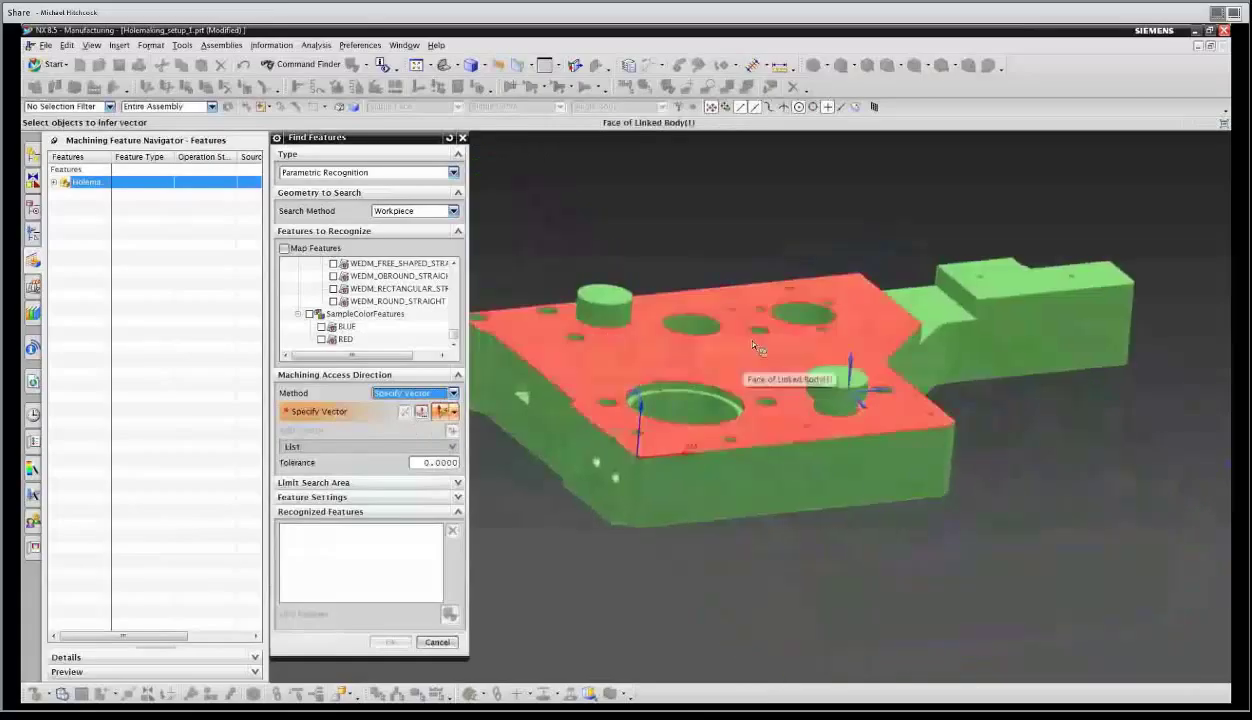
pyautogui.click(736, 333)
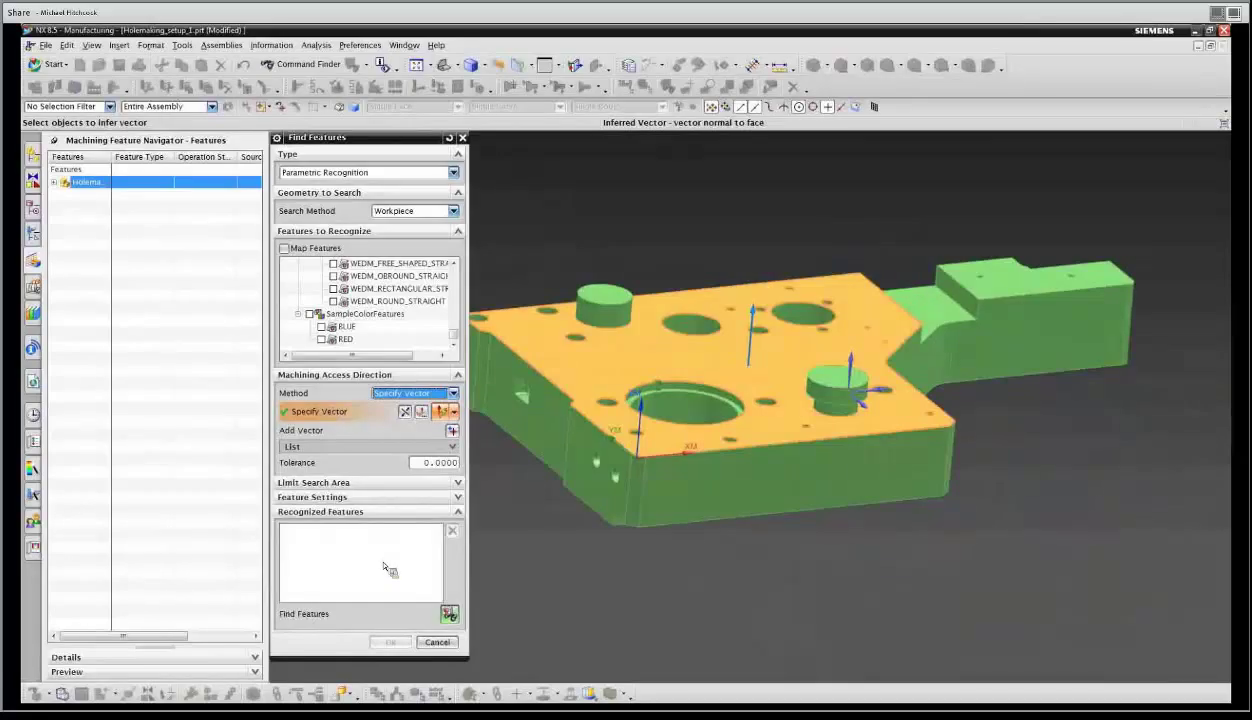
pyautogui.click(449, 614)
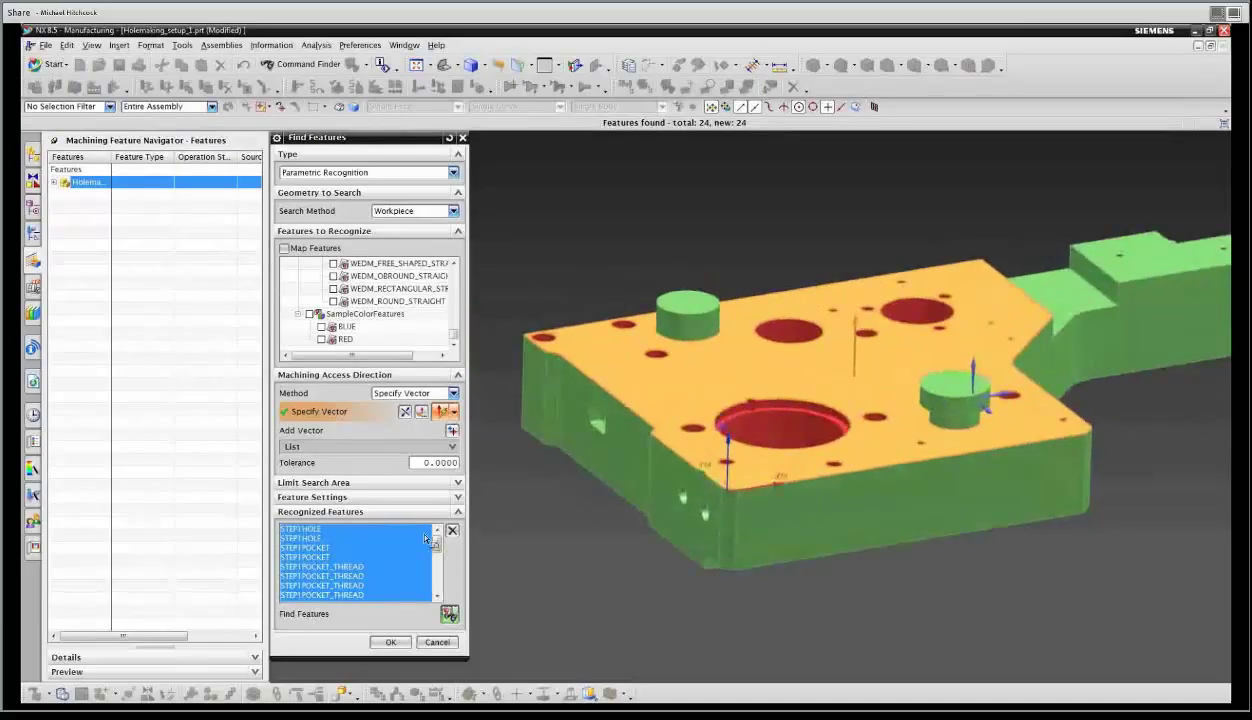
# Remove the two large STEP1POCKET features from the recognized features.
pyautogui.click(336, 548)
pyautogui.scroll(4, 941, 335)
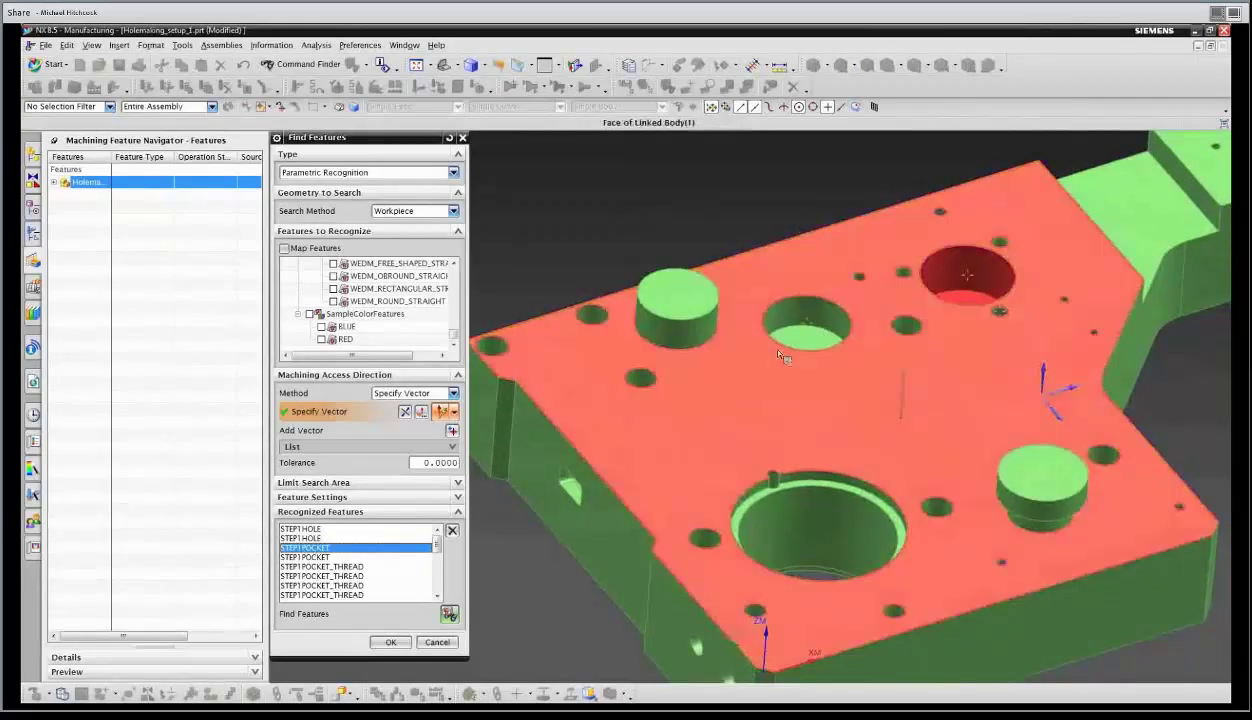
pyautogui.click(618, 405)
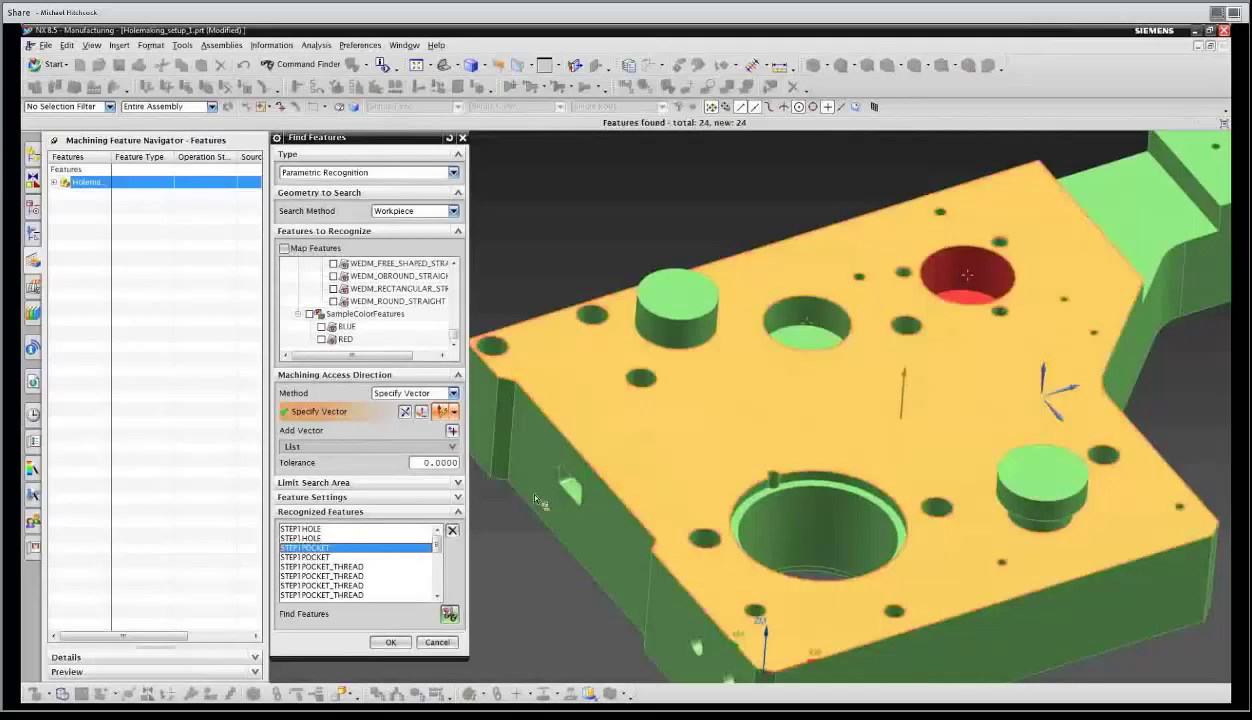
pyautogui.keyDown('ctrl'); pyautogui.click(303, 557); pyautogui.keyUp('ctrl')
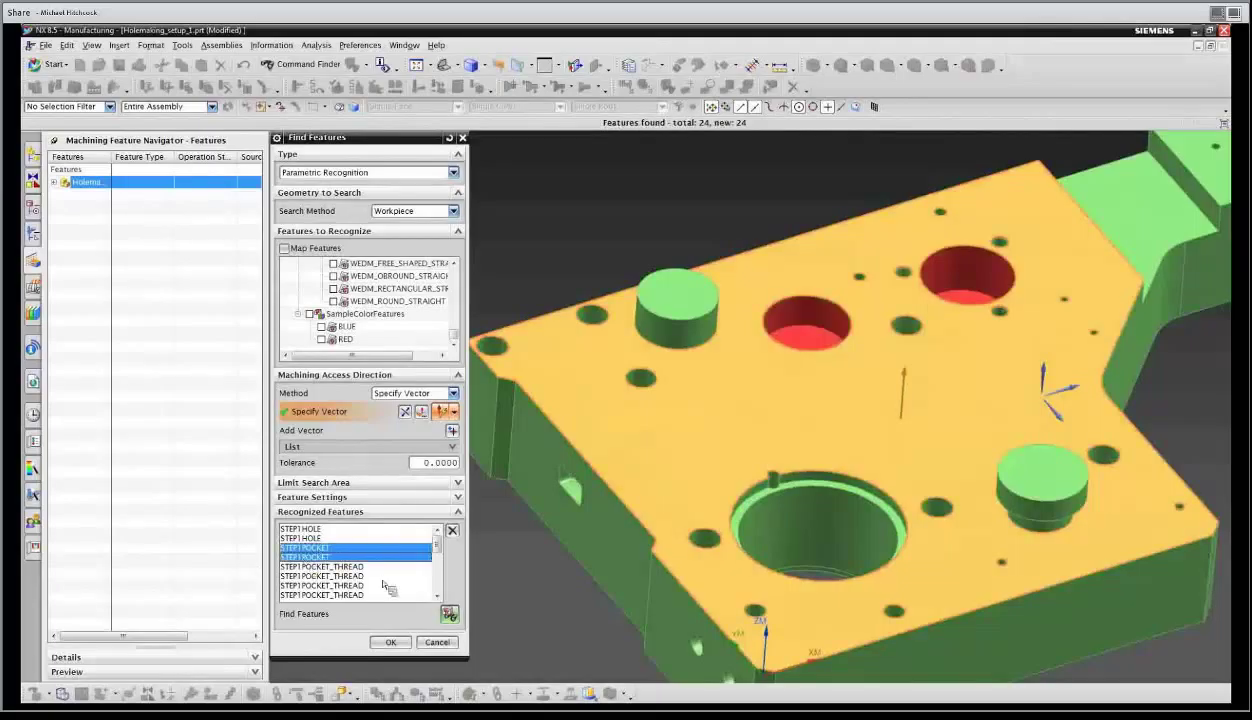
pyautogui.click(452, 530)
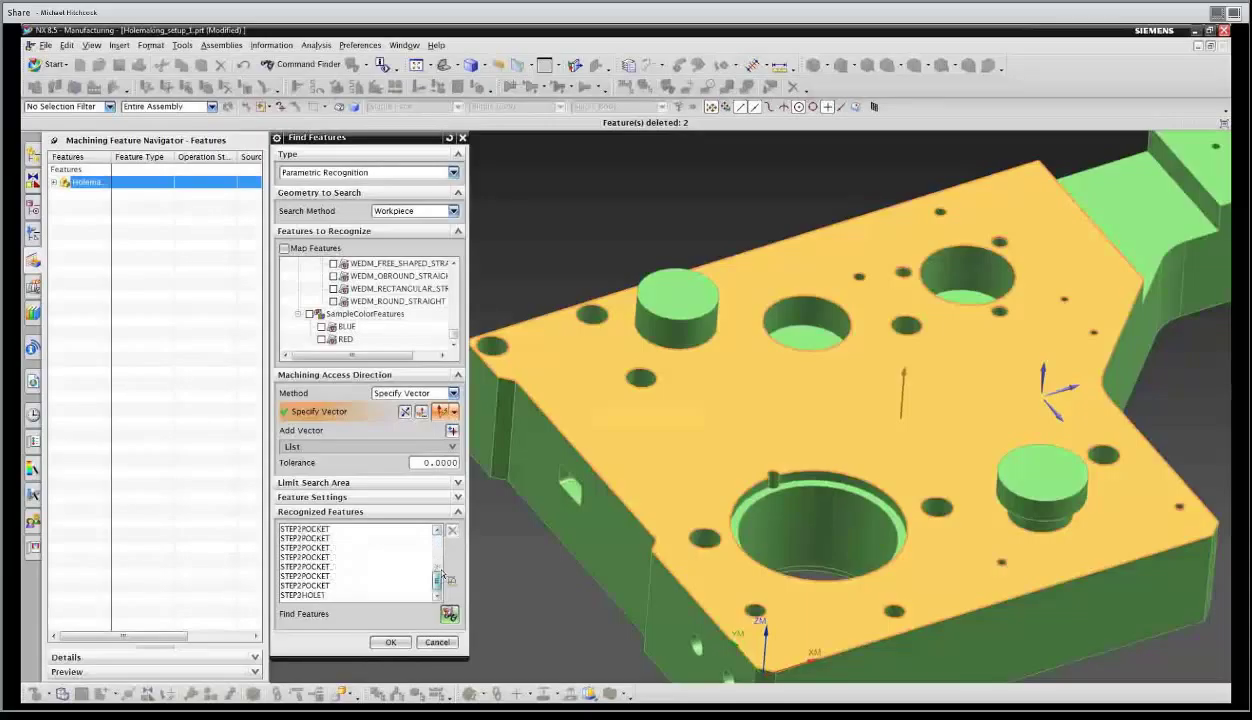
# Remove the large stepped through hole at the end of the recognized features and accept the remaining ones.
pyautogui.scroll(-4, 330, 560)
pyautogui.click(321, 595)
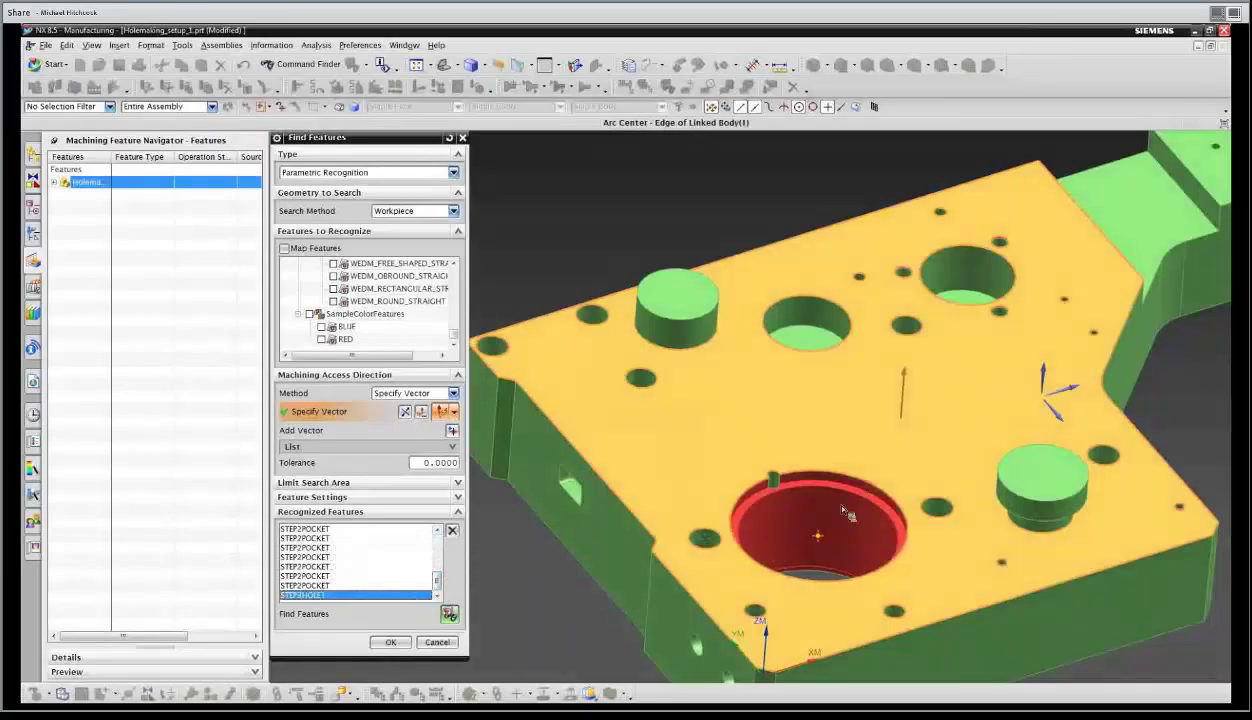
pyautogui.moveTo(823, 494)
pyautogui.mouseDown(button='middle')
pyautogui.moveTo(794, 468)
pyautogui.moveTo(809, 494)
pyautogui.moveTo(821, 476)
pyautogui.moveTo(810, 512)
pyautogui.mouseUp(button='middle')
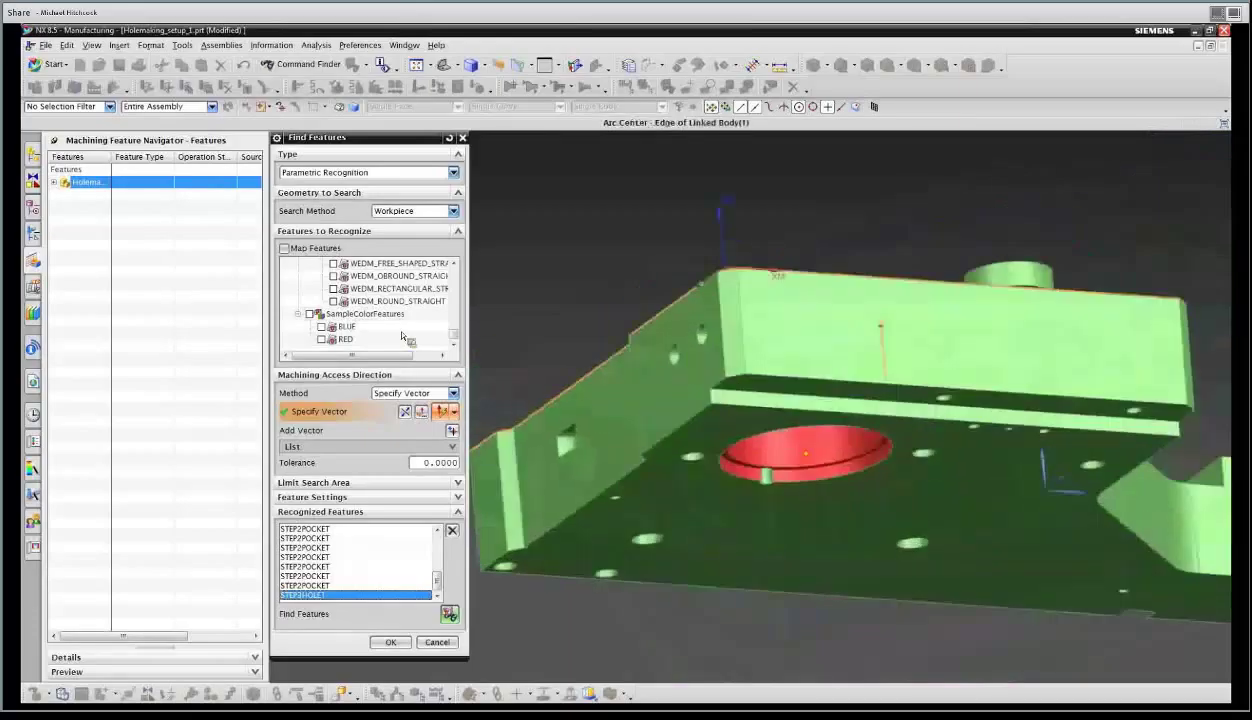
pyautogui.click(452, 530)
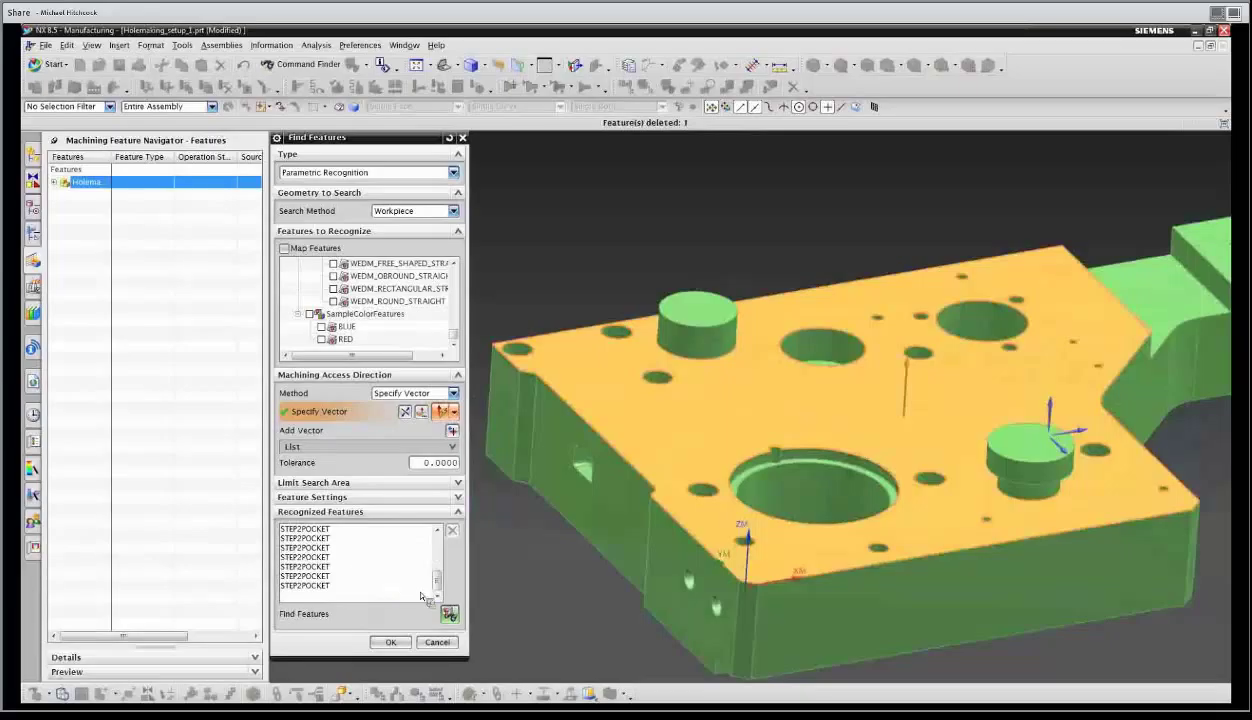
pyautogui.click(391, 641)
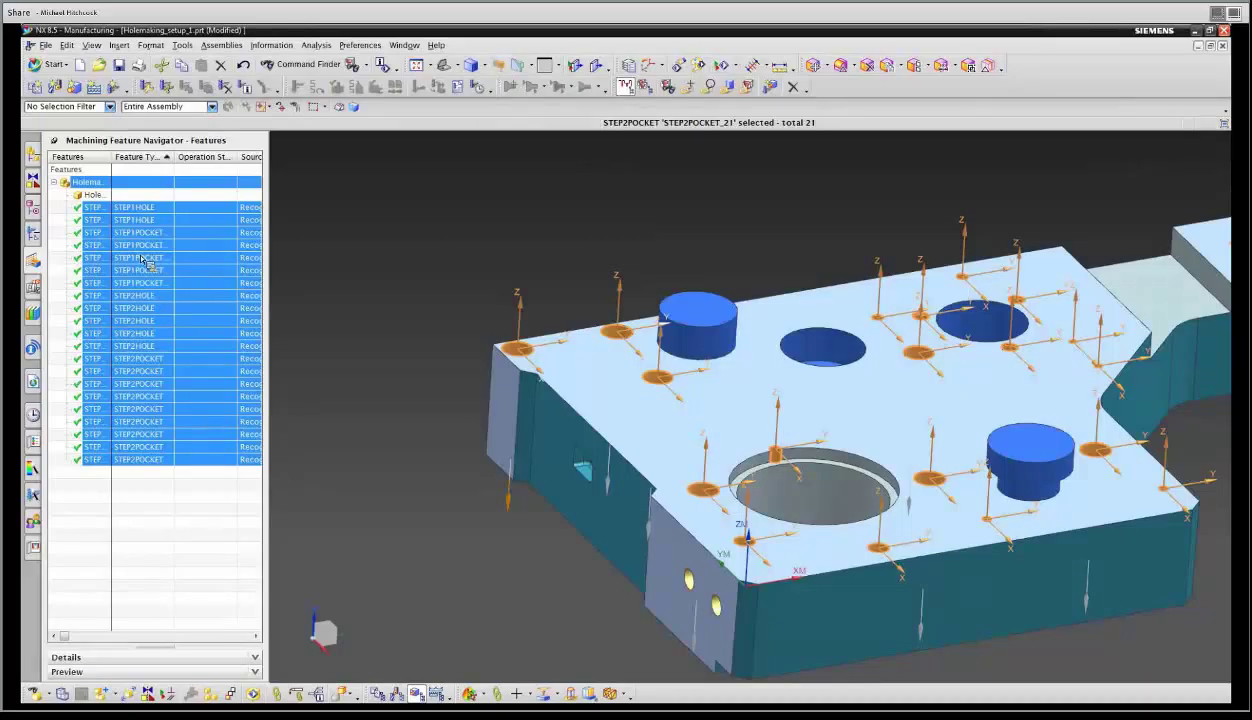
# Examine the recognized features' position, angle, depth and thread attributes in a widened navigator, and show the details of the first STEP1HOLE.
pyautogui.rightClick(144, 260)
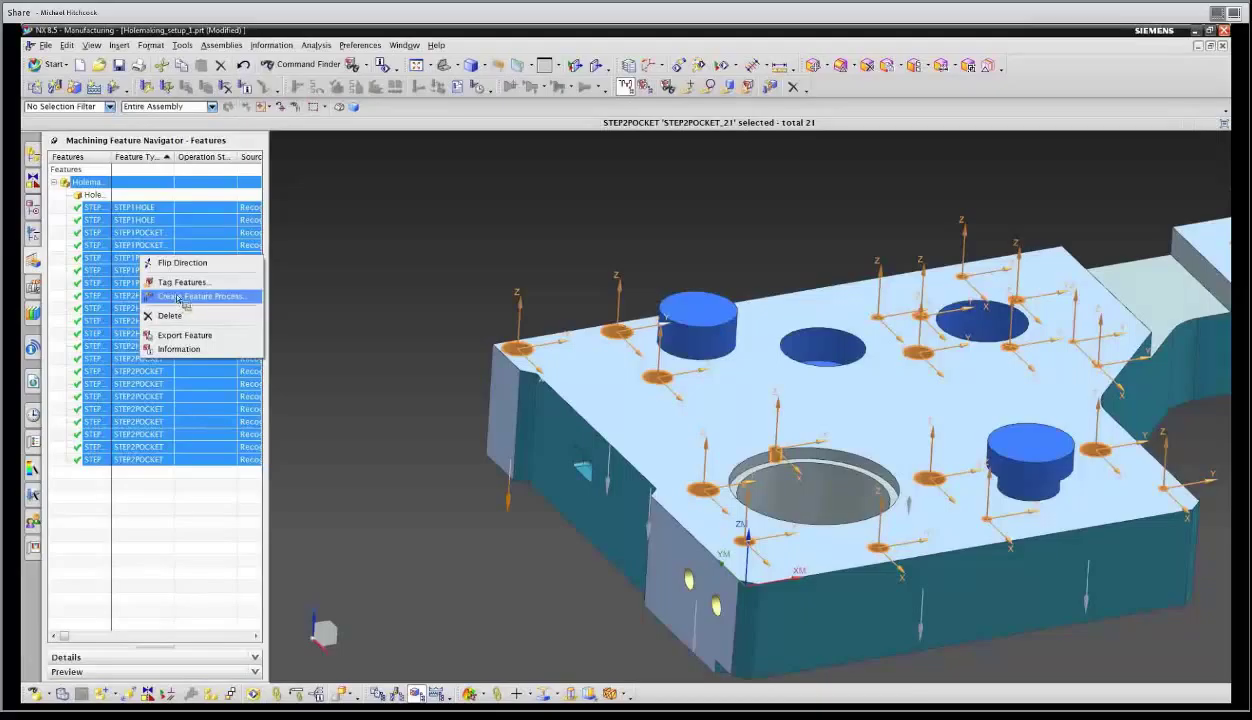
pyautogui.click(135, 208)
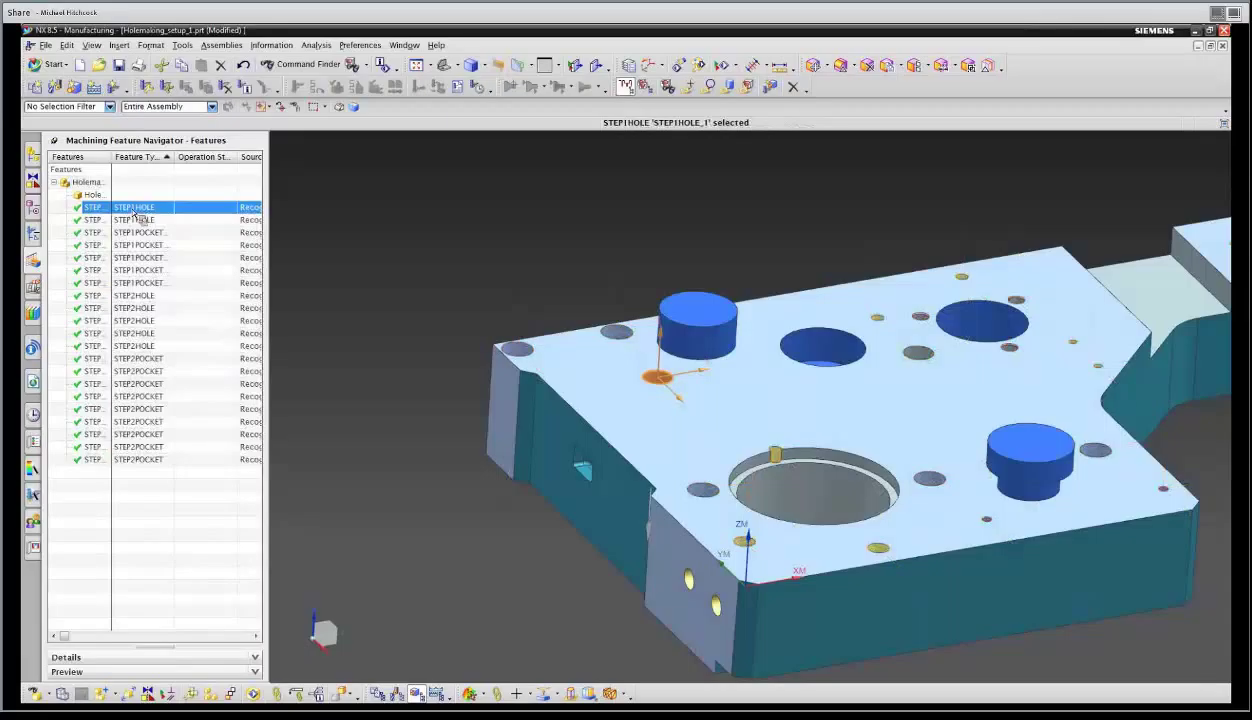
pyautogui.moveTo(271, 285); pyautogui.dragTo(601, 304)
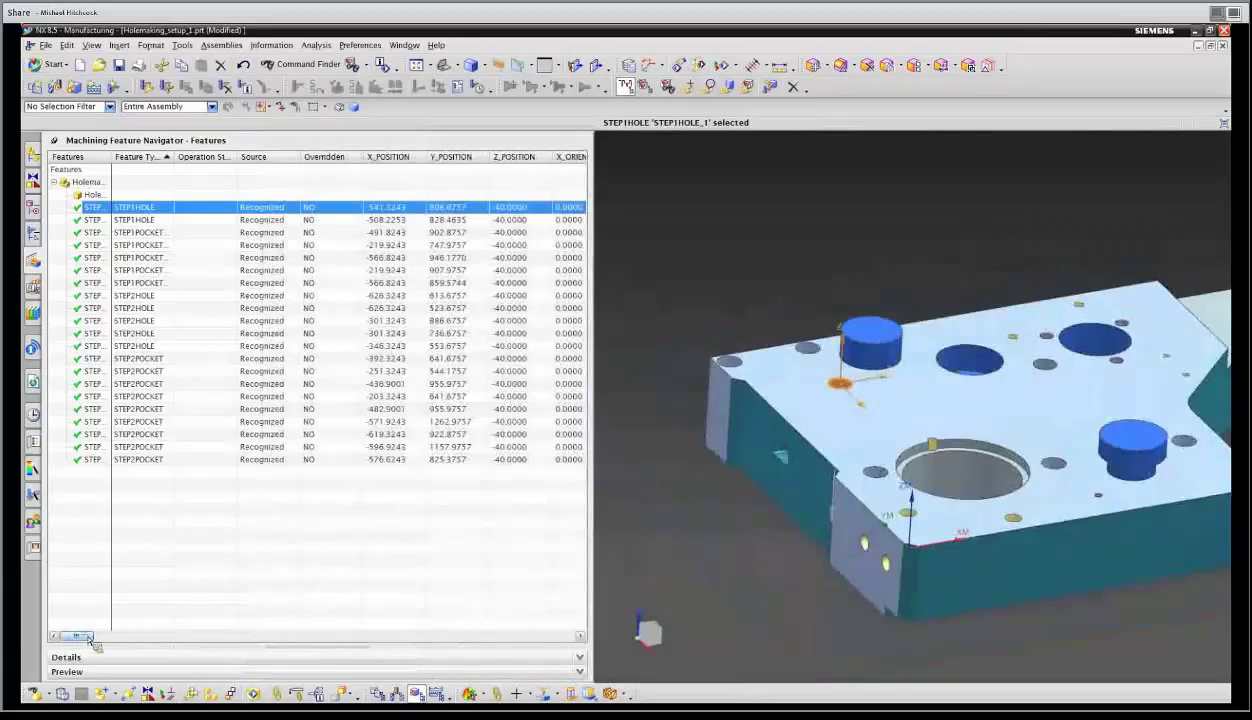
pyautogui.moveTo(91, 642); pyautogui.dragTo(145, 637)
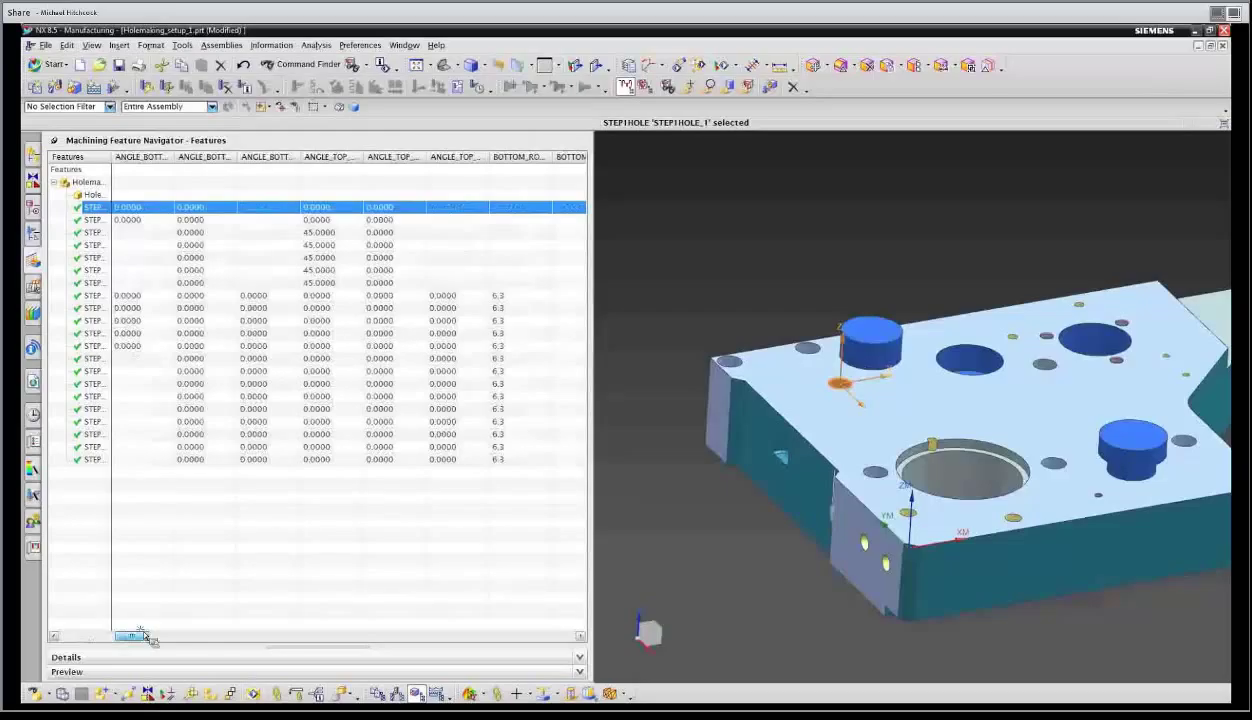
pyautogui.moveTo(143, 635); pyautogui.dragTo(230, 642)
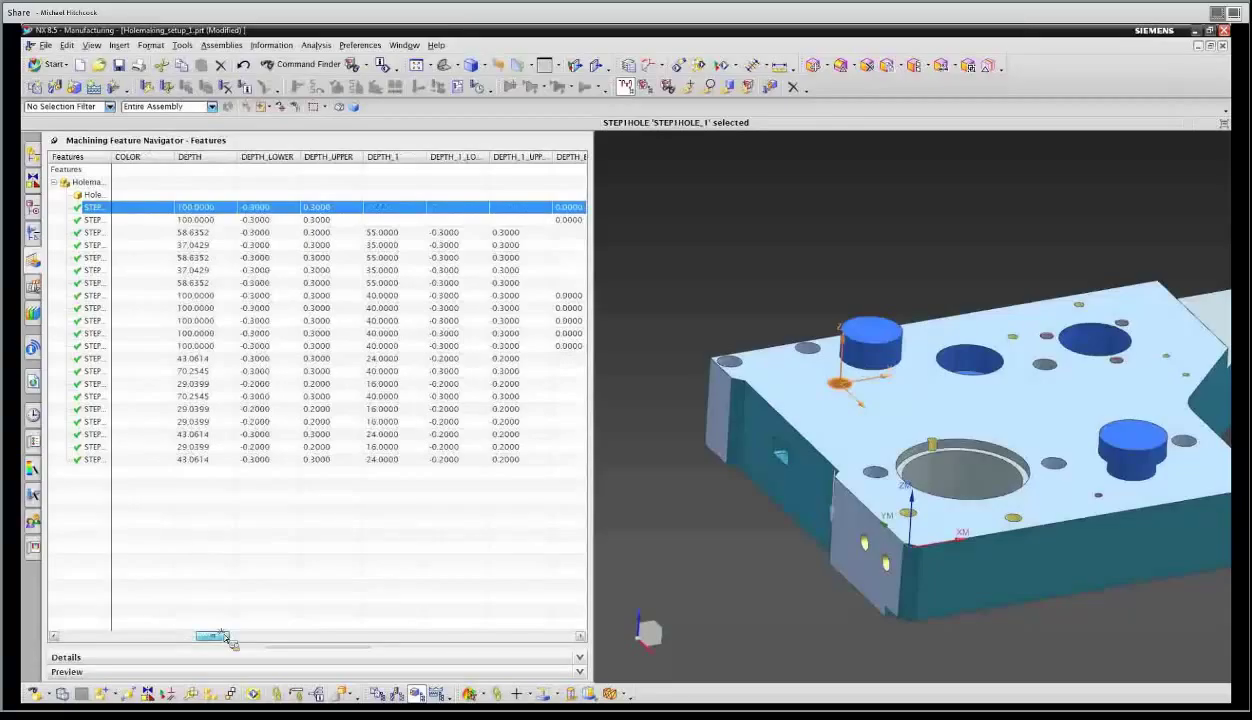
pyautogui.moveTo(229, 640); pyautogui.dragTo(505, 630)
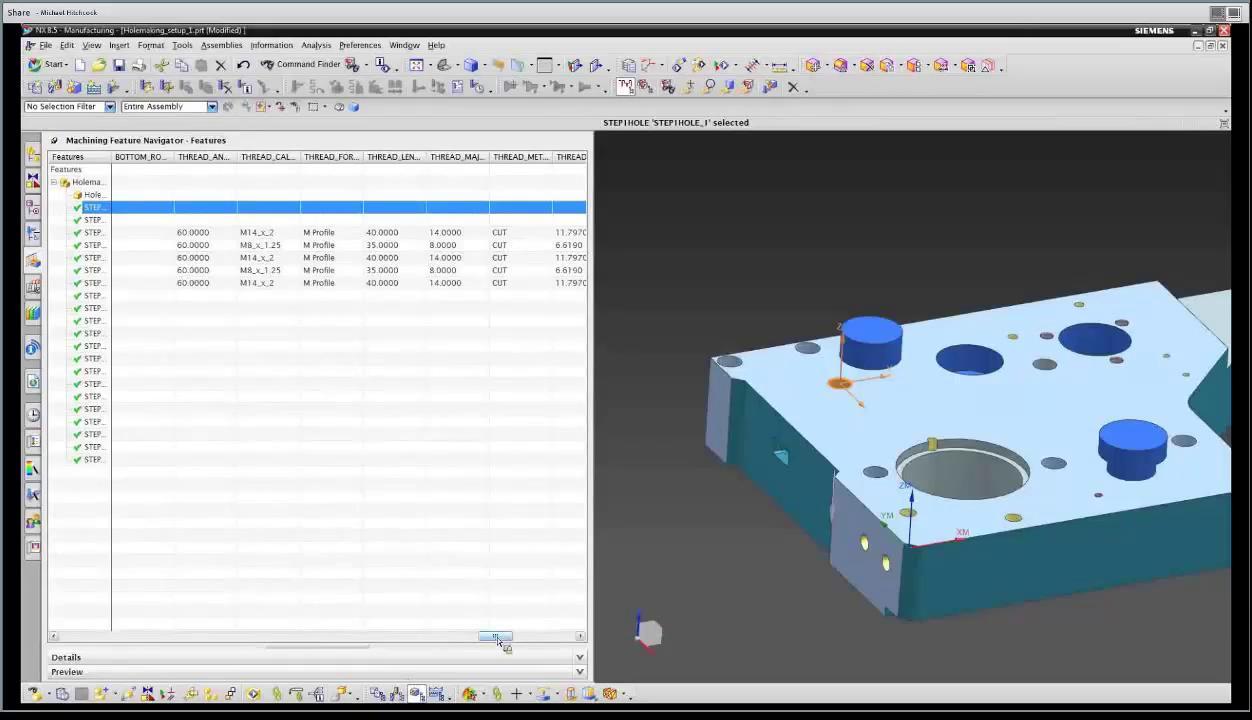
pyautogui.moveTo(496, 638); pyautogui.dragTo(113, 645)
pyautogui.click(83, 657)
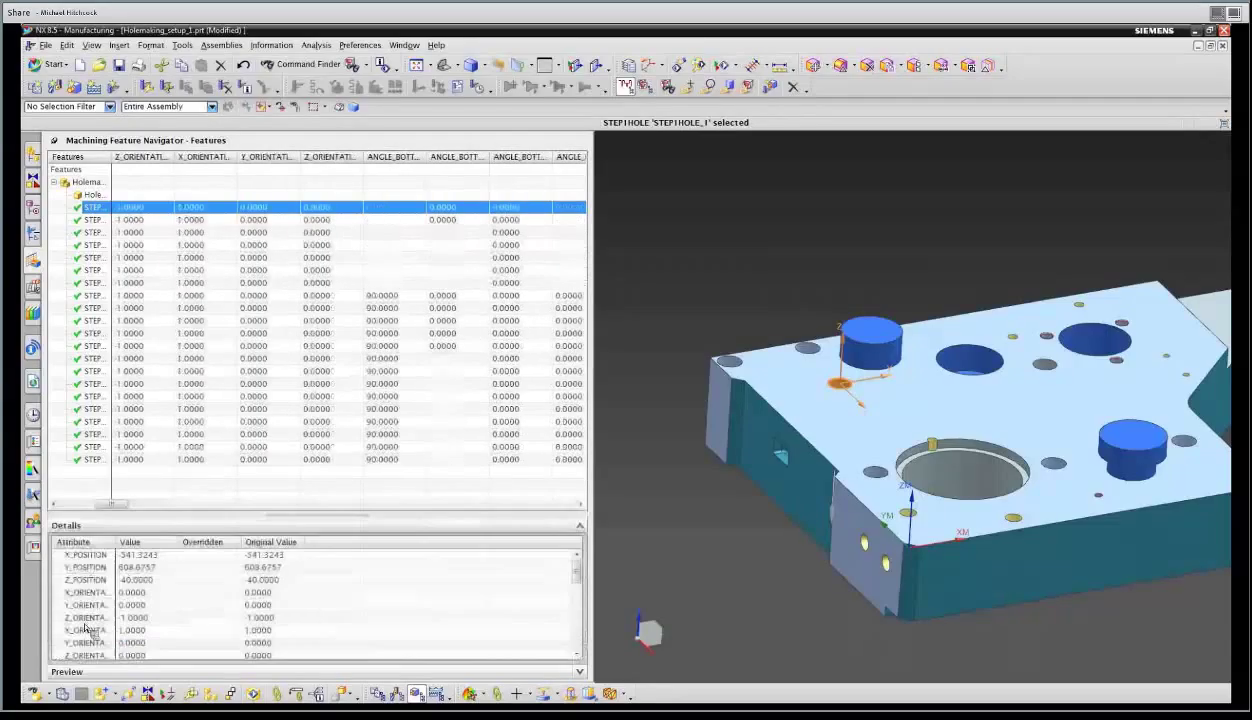
# Create a Rule Based feature process for all recognized features with the MillDrill library, geometry WORKPIECE and groups set to Always Create New.
pyautogui.keyDown('shift'); pyautogui.click(130, 463); pyautogui.keyUp('shift')
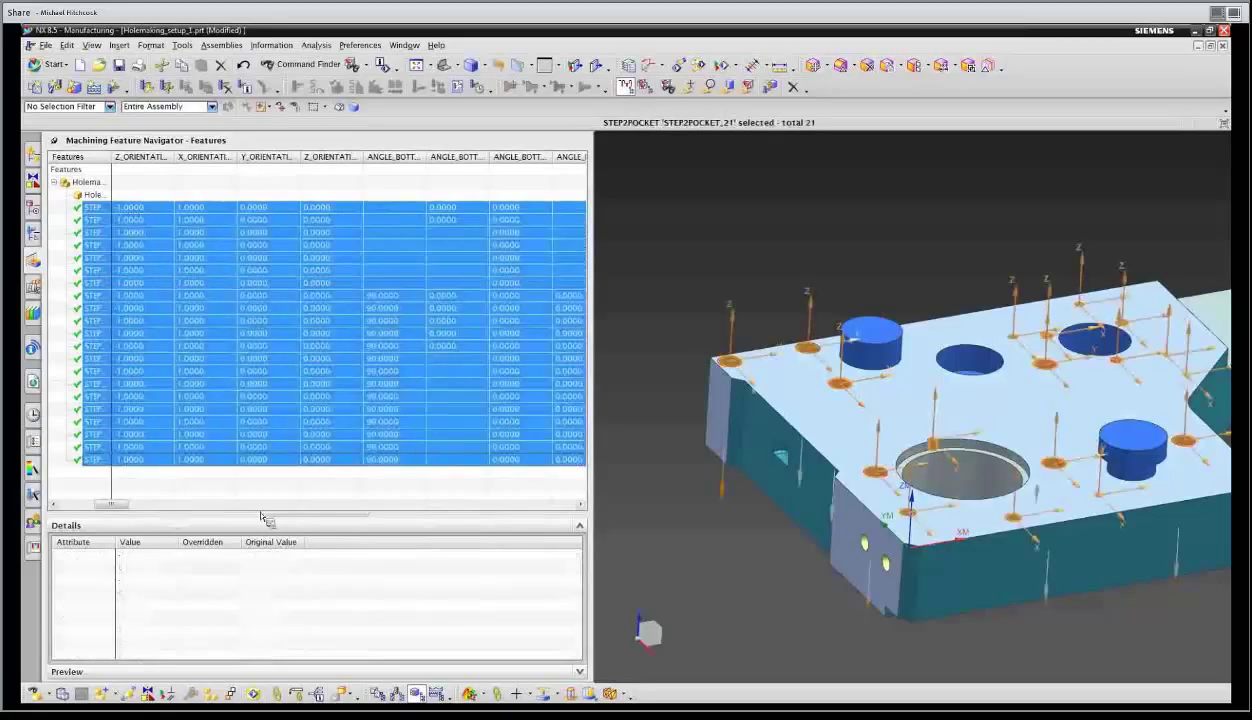
pyautogui.moveTo(124, 505); pyautogui.dragTo(61, 509)
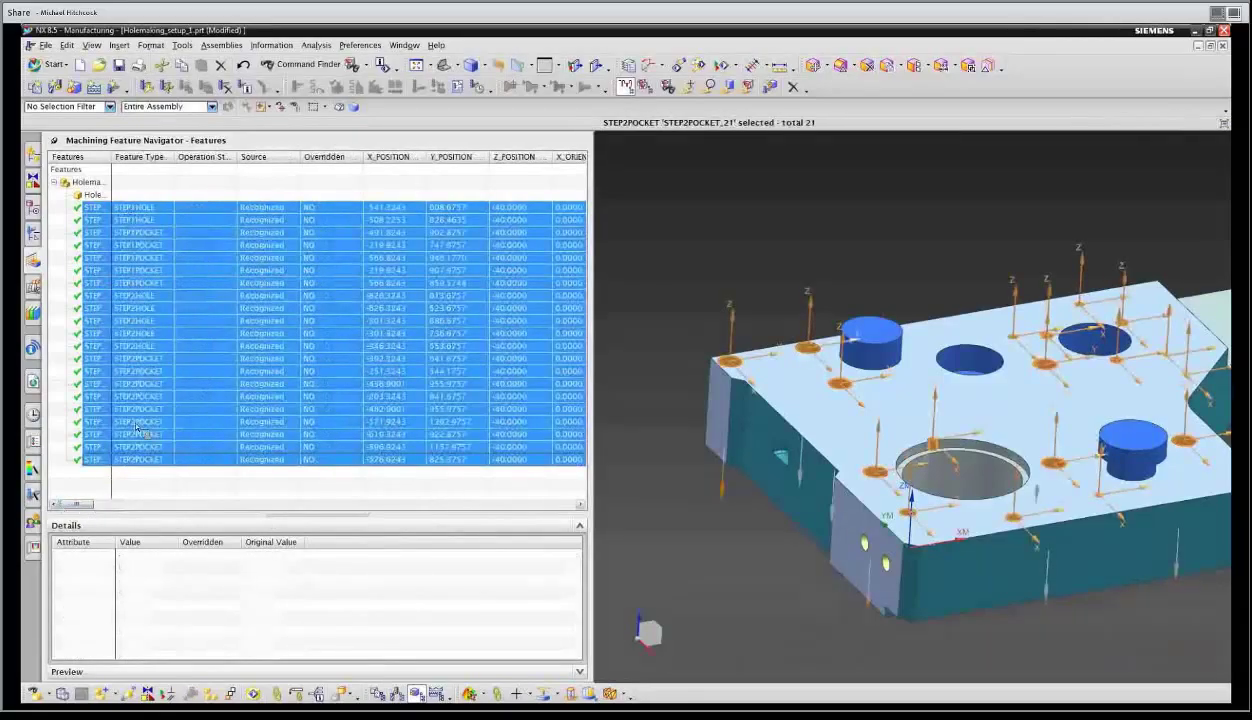
pyautogui.rightClick(128, 282)
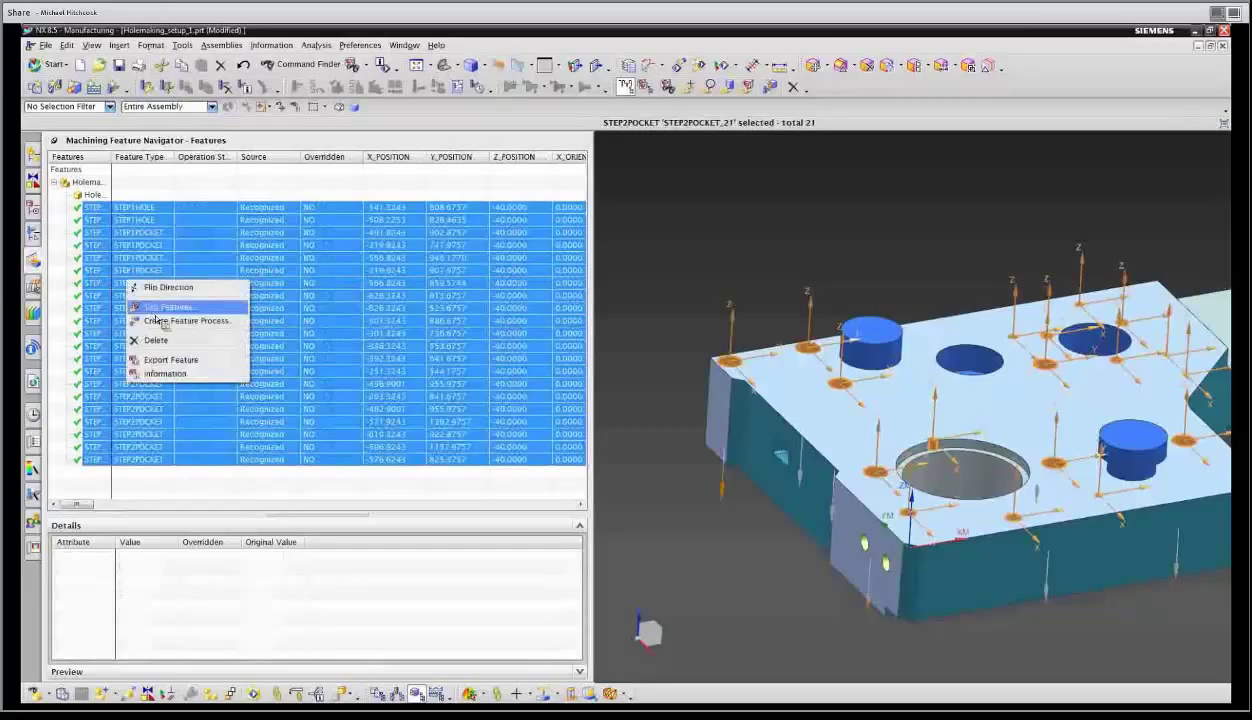
pyautogui.click(173, 324)
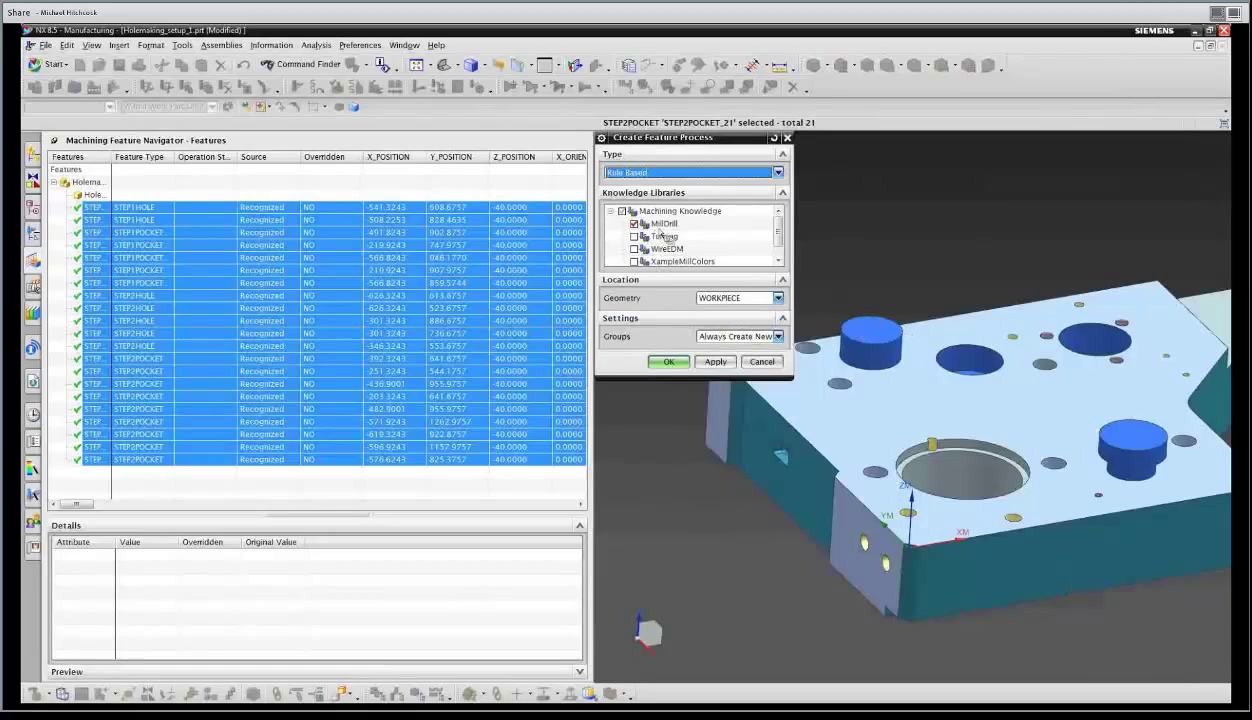
pyautogui.click(668, 362)
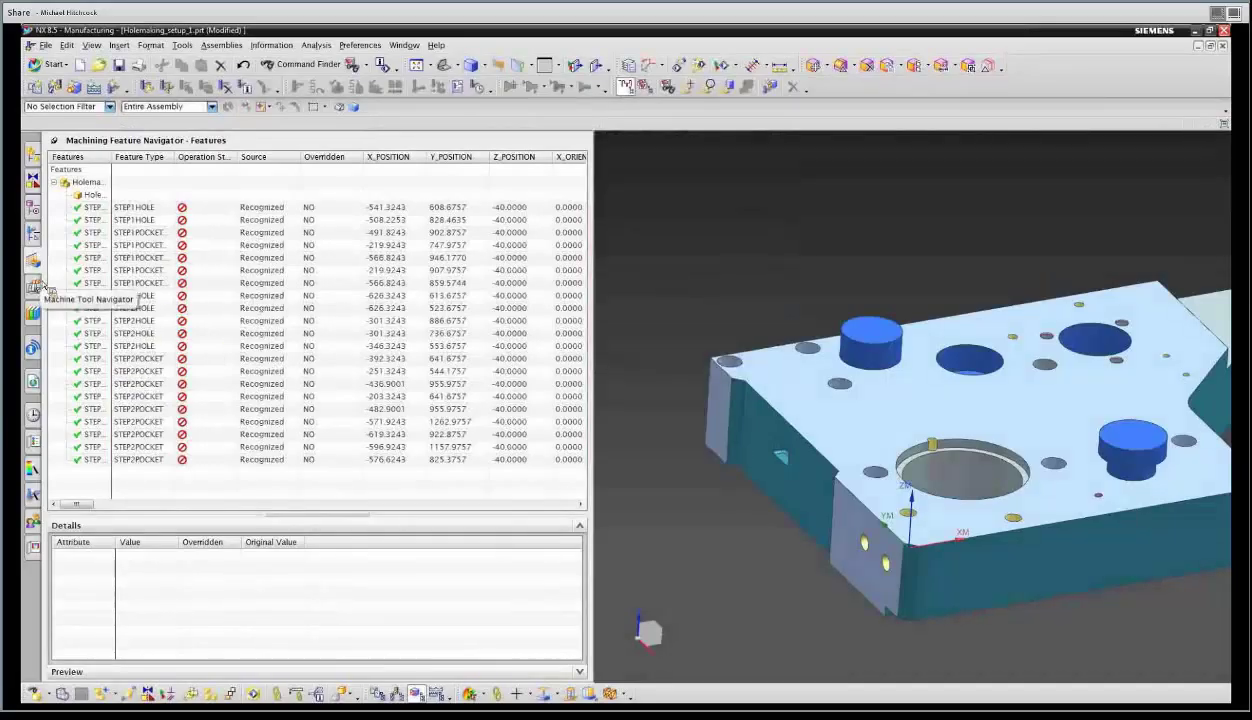
# Show the operations by geometry, expand WORKPIECE, and inspect which holes belong to the STEP1HOLE and STEP1POCKET_THREAD groups.
pyautogui.click(34, 236)
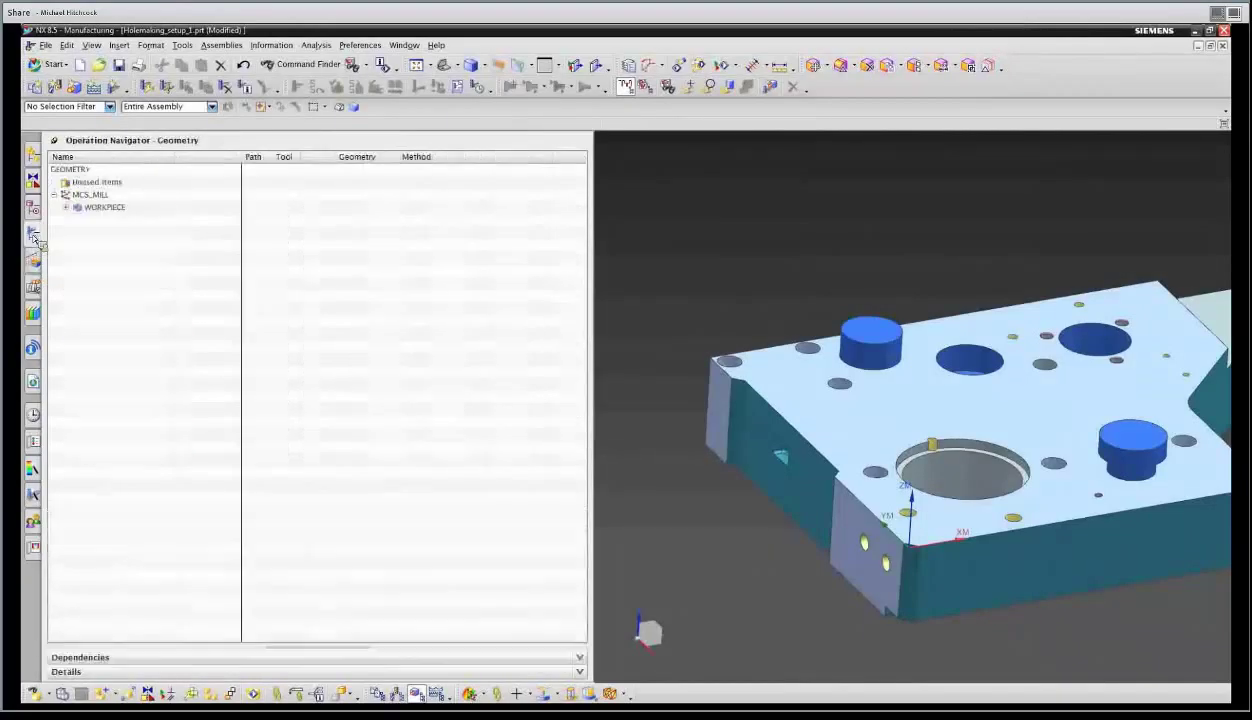
pyautogui.click(66, 207)
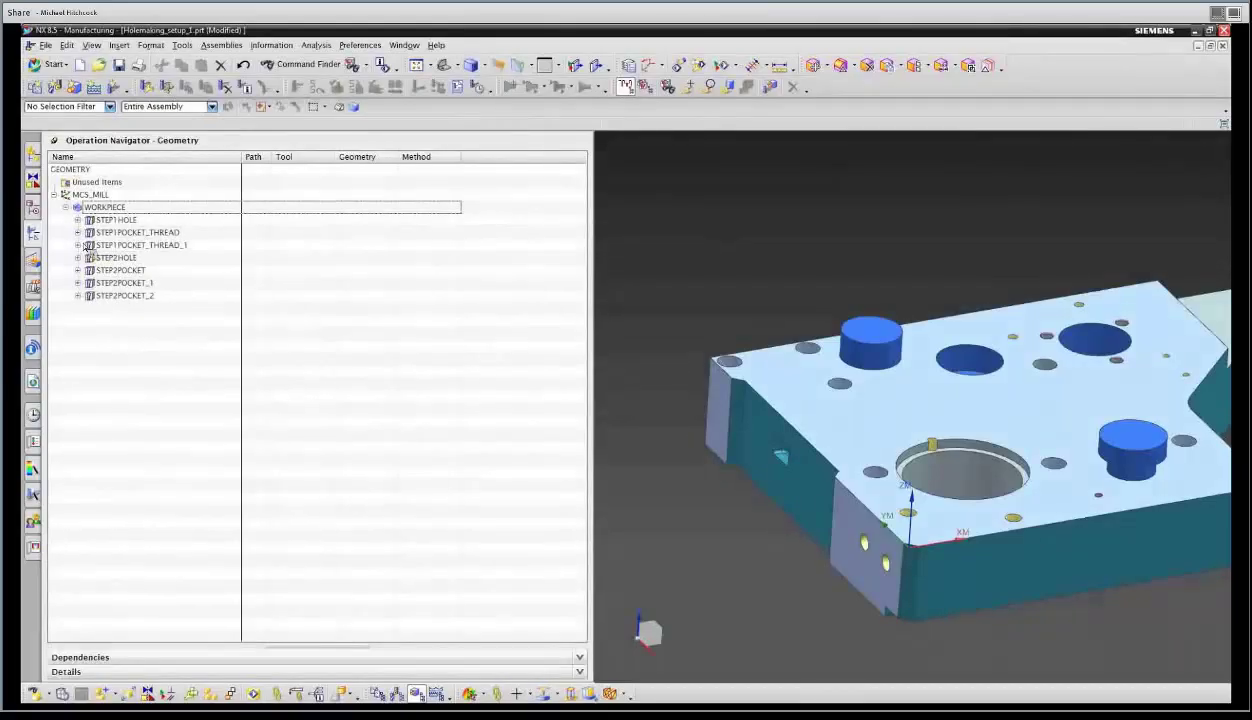
pyautogui.click(109, 222)
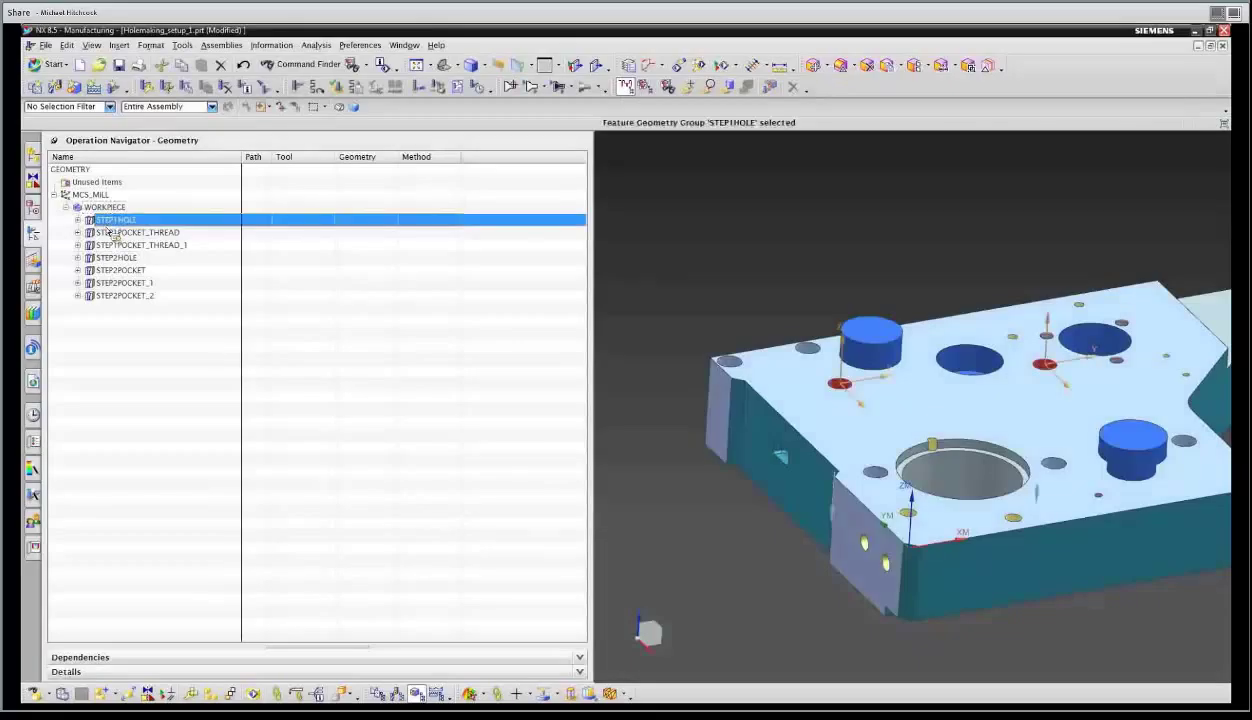
pyautogui.click(117, 233)
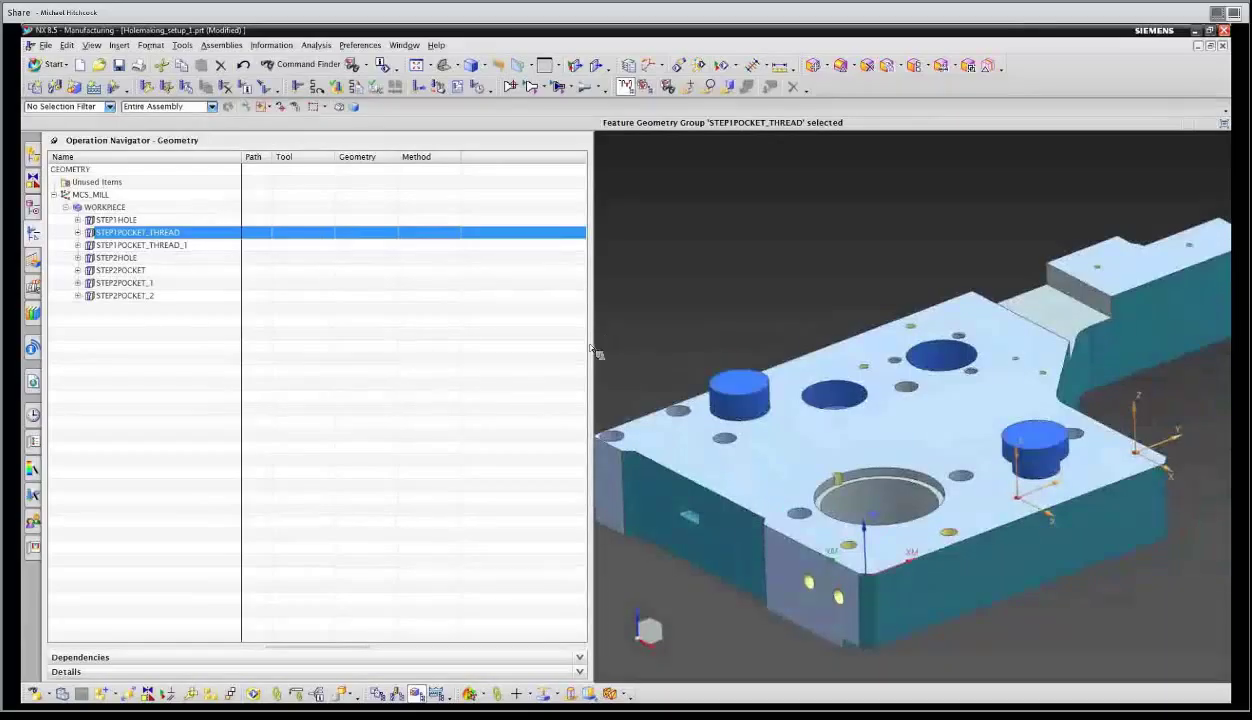
# Narrow the Operation Navigator and inspect which holes belong to STEP2HOLE, STEP2POCKET and STEP2POCKET_2, leaving the feature group parameters unchanged.
pyautogui.moveTo(573, 352); pyautogui.dragTo(358, 362)
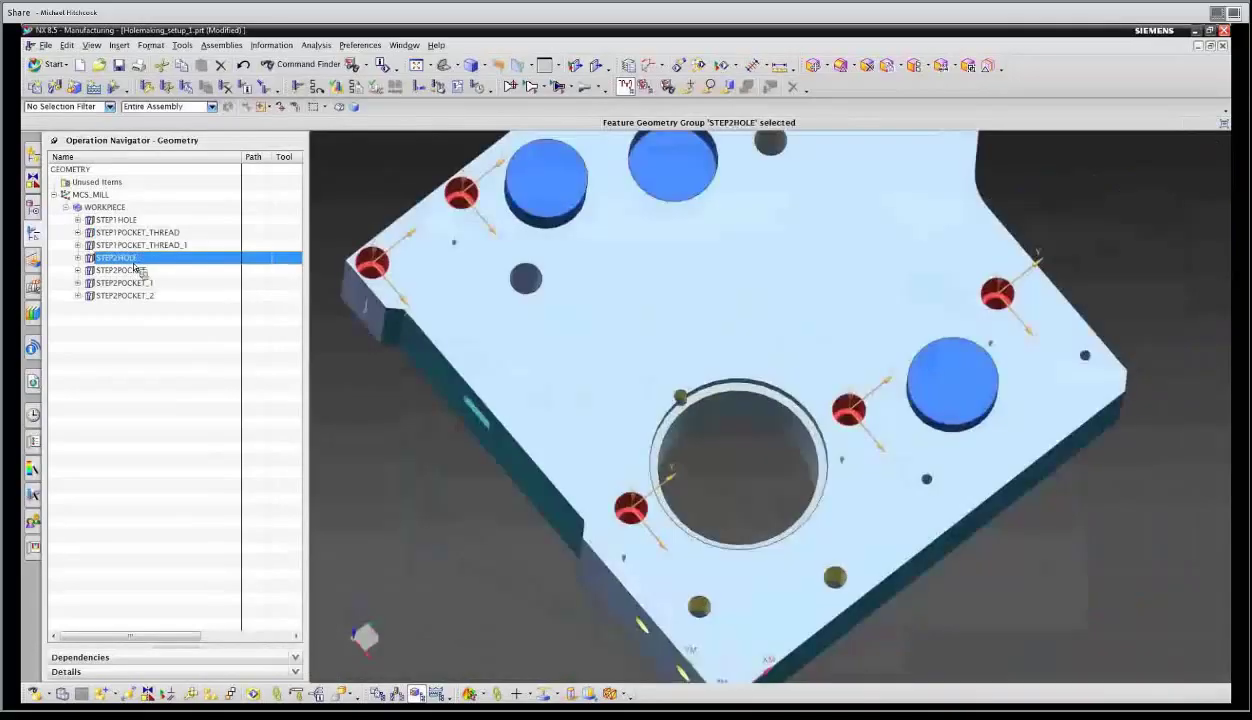
pyautogui.click(125, 270)
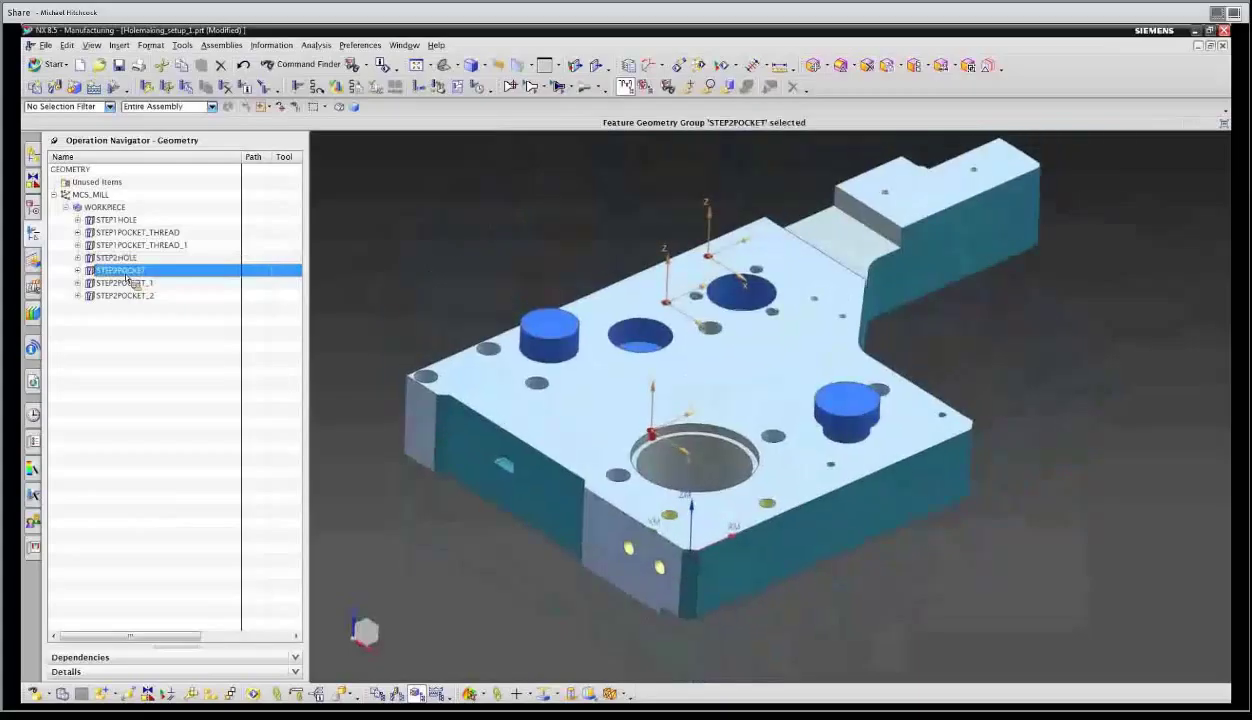
pyautogui.doubleClick(126, 283)
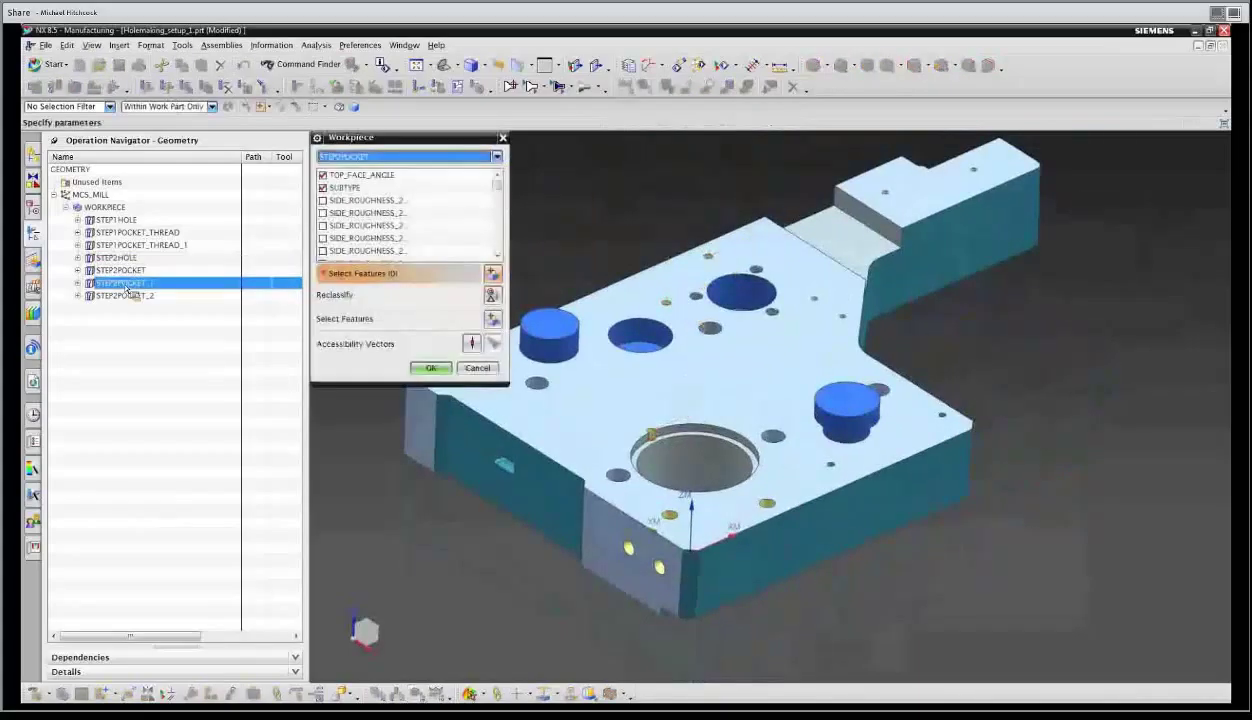
pyautogui.click(477, 368)
pyautogui.click(154, 298)
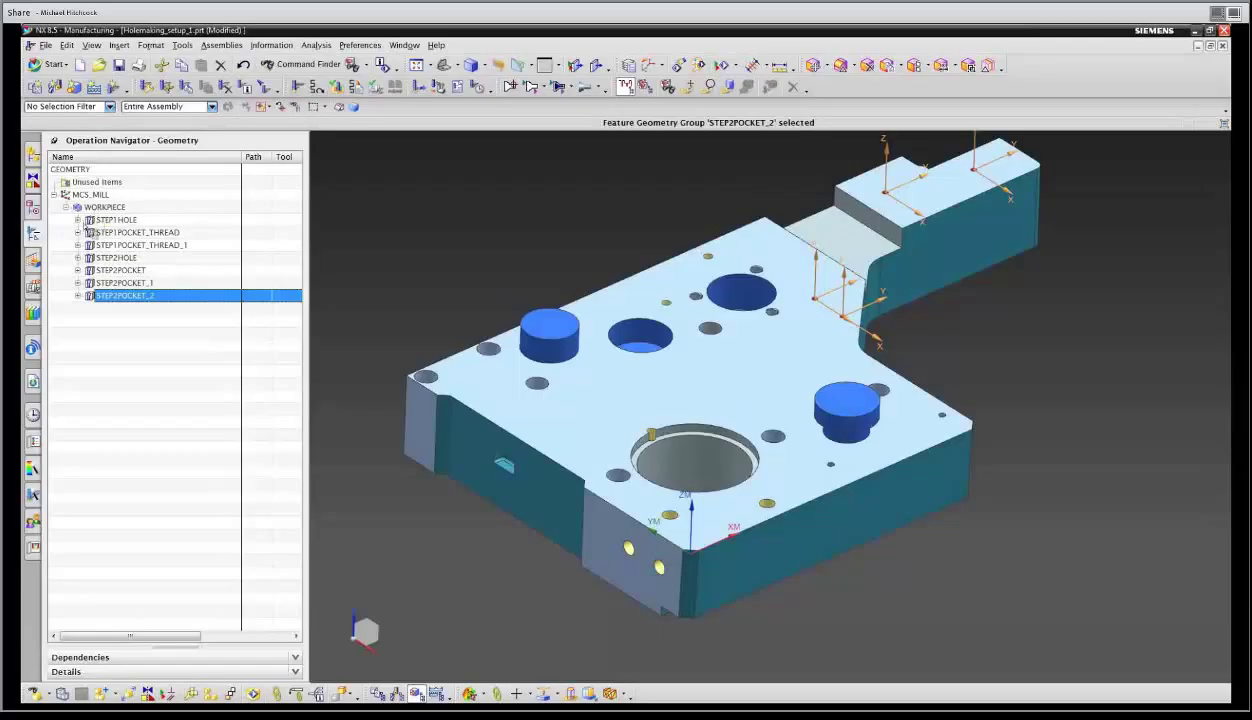
# Expand the STEP1HOLE group and generate the tool paths of its SPOT_DRILL and DRILL_IN_CENTER_S1P operations.
pyautogui.click(78, 219)
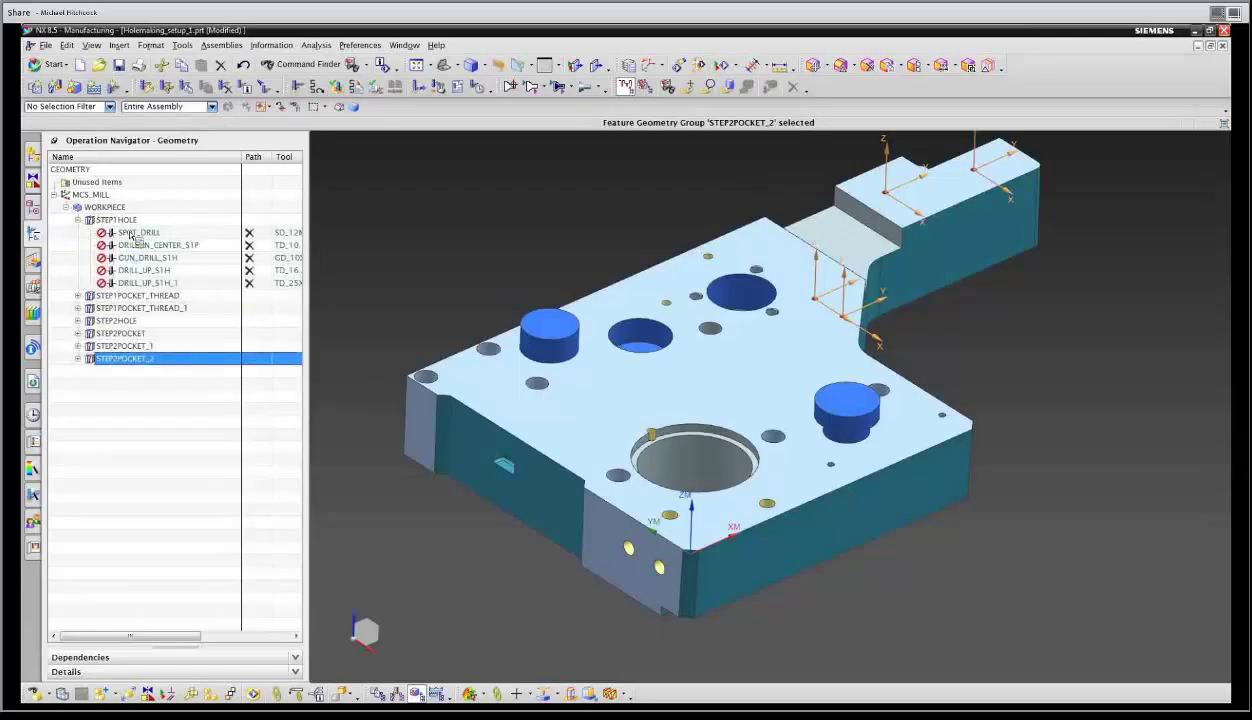
pyautogui.click(120, 220)
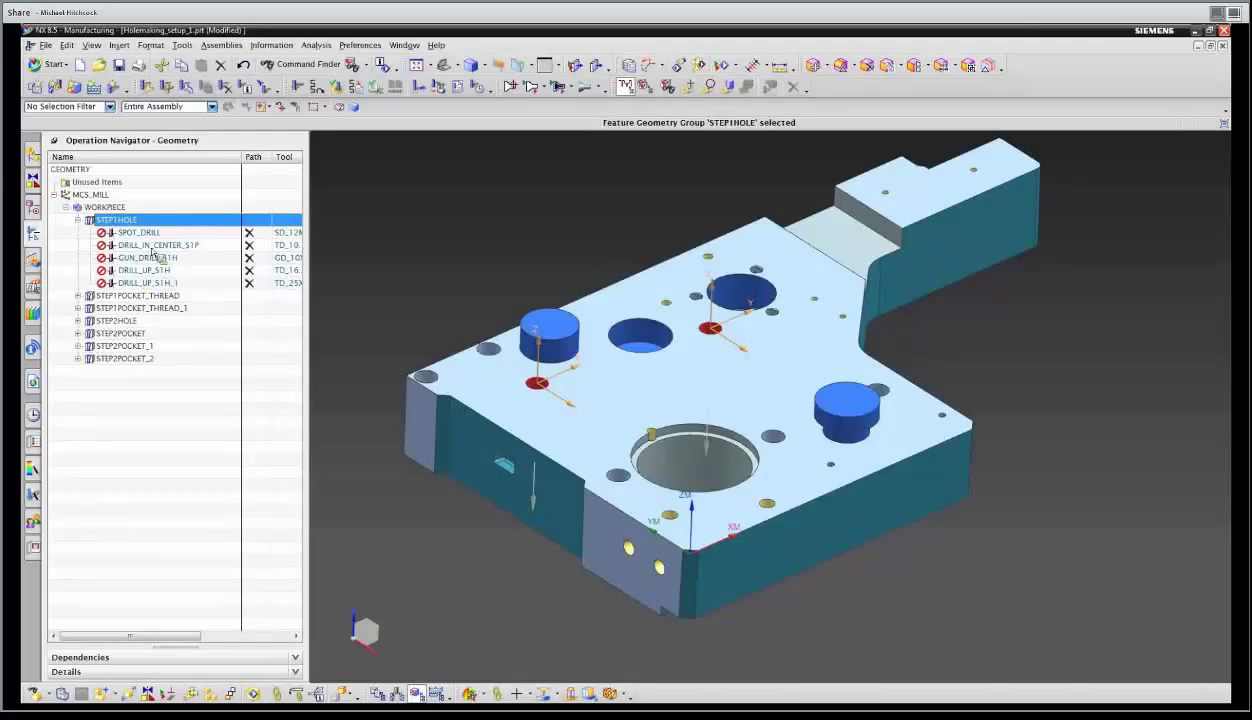
pyautogui.click(141, 235)
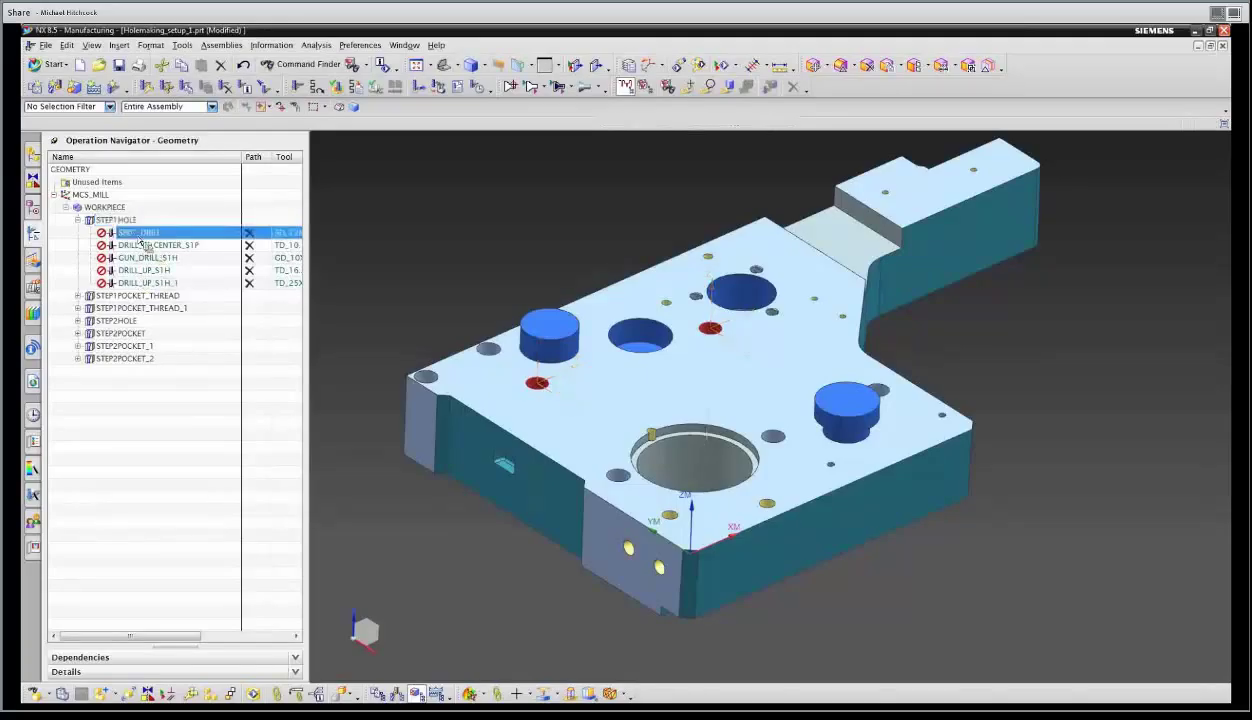
pyautogui.rightClick(141, 236)
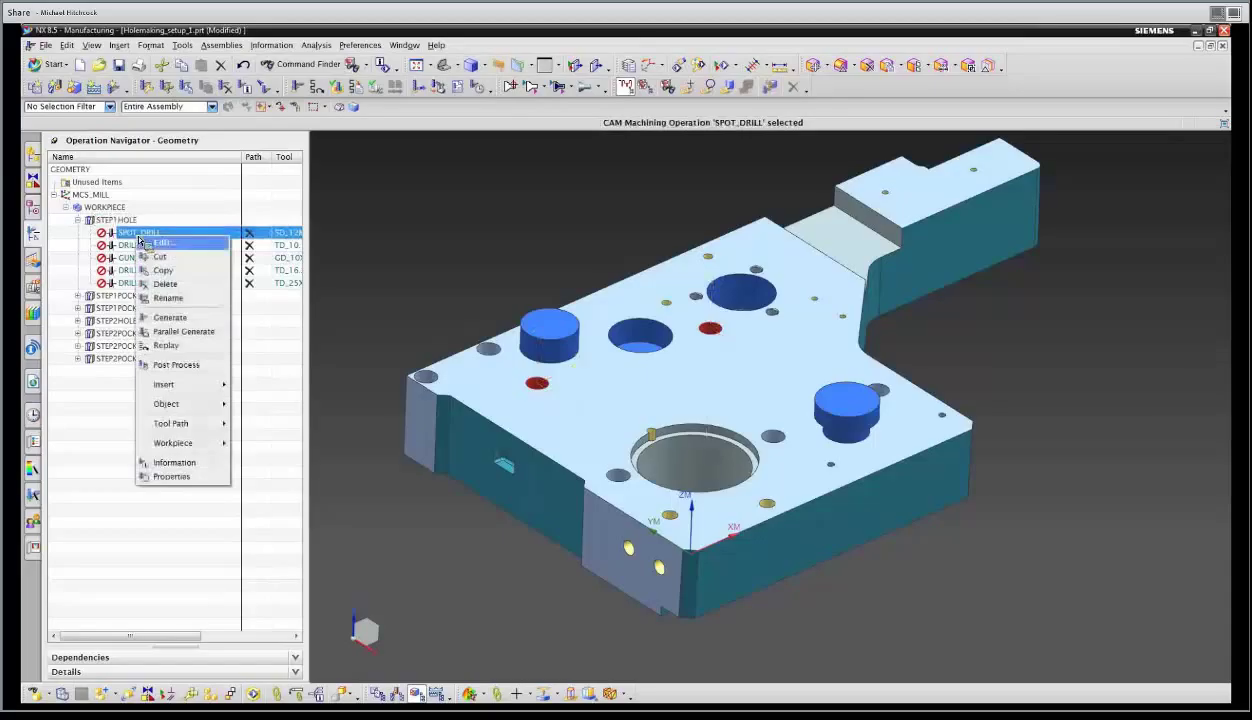
pyautogui.click(162, 313)
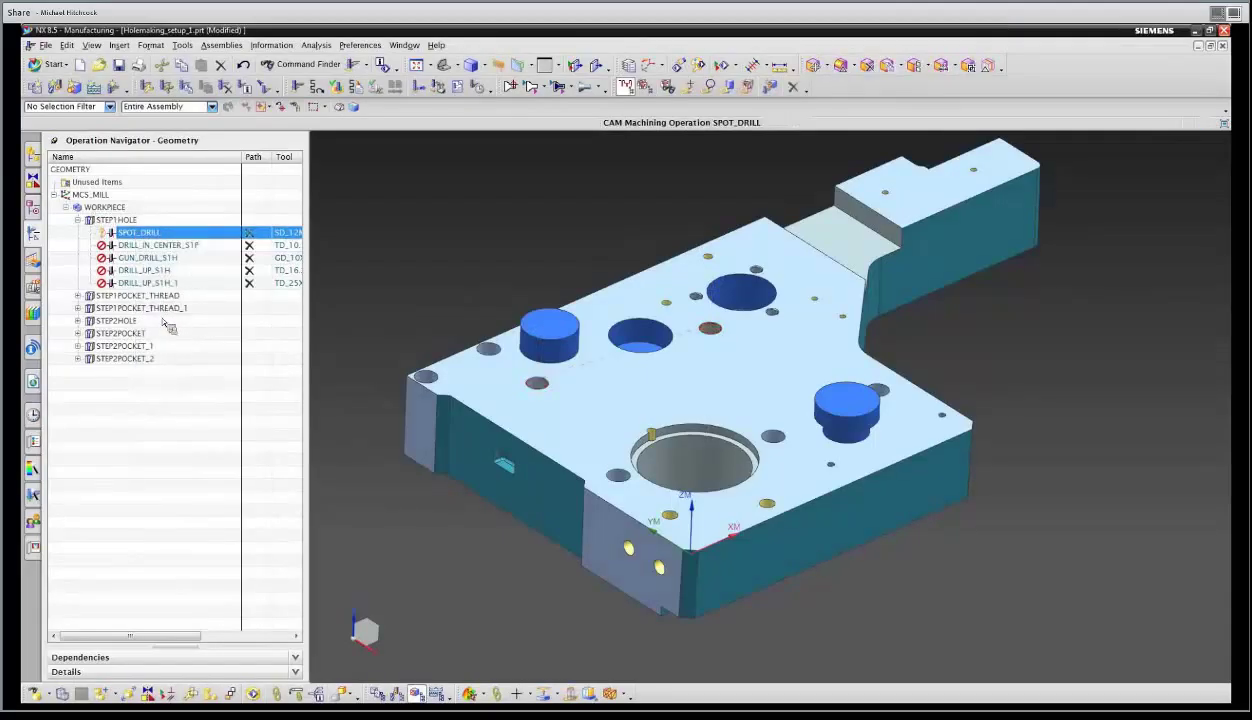
pyautogui.rightClick(145, 248)
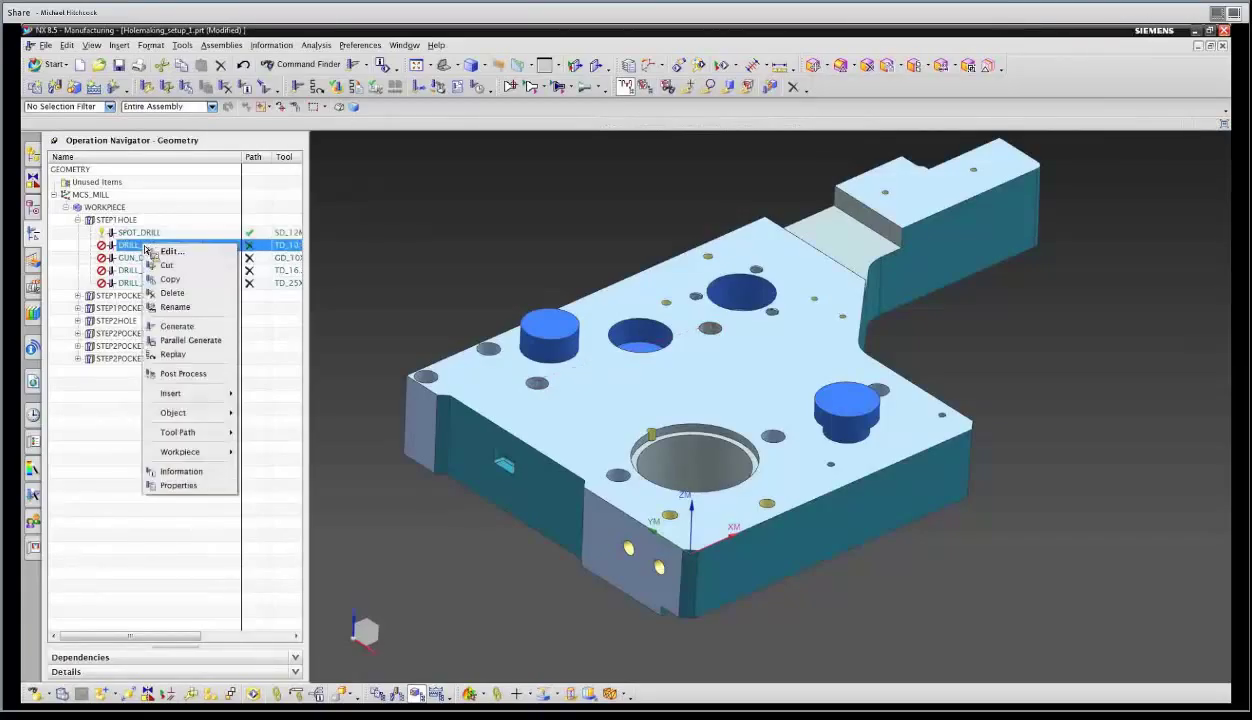
pyautogui.click(186, 327)
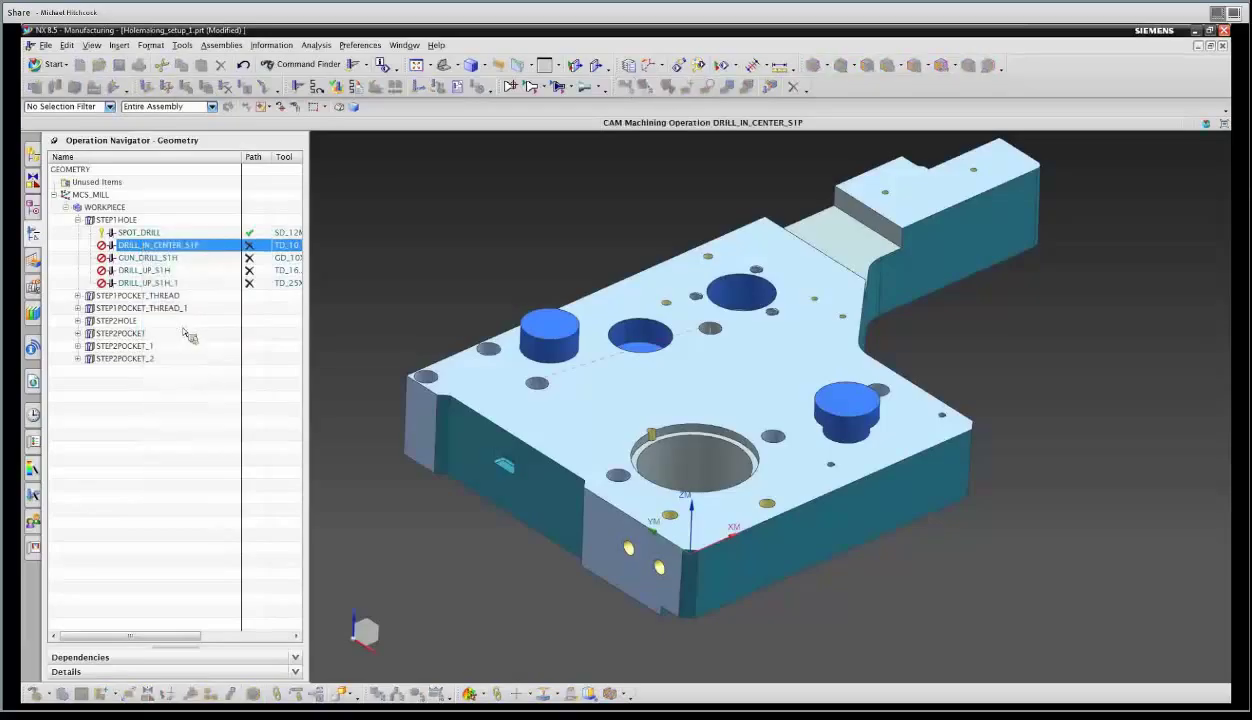
# Generate the tool paths of the GUN_DRILL_S1H, DRILL_UP_S1H and DRILL_UP_S1H_1 operations.
pyautogui.rightClick(154, 260)
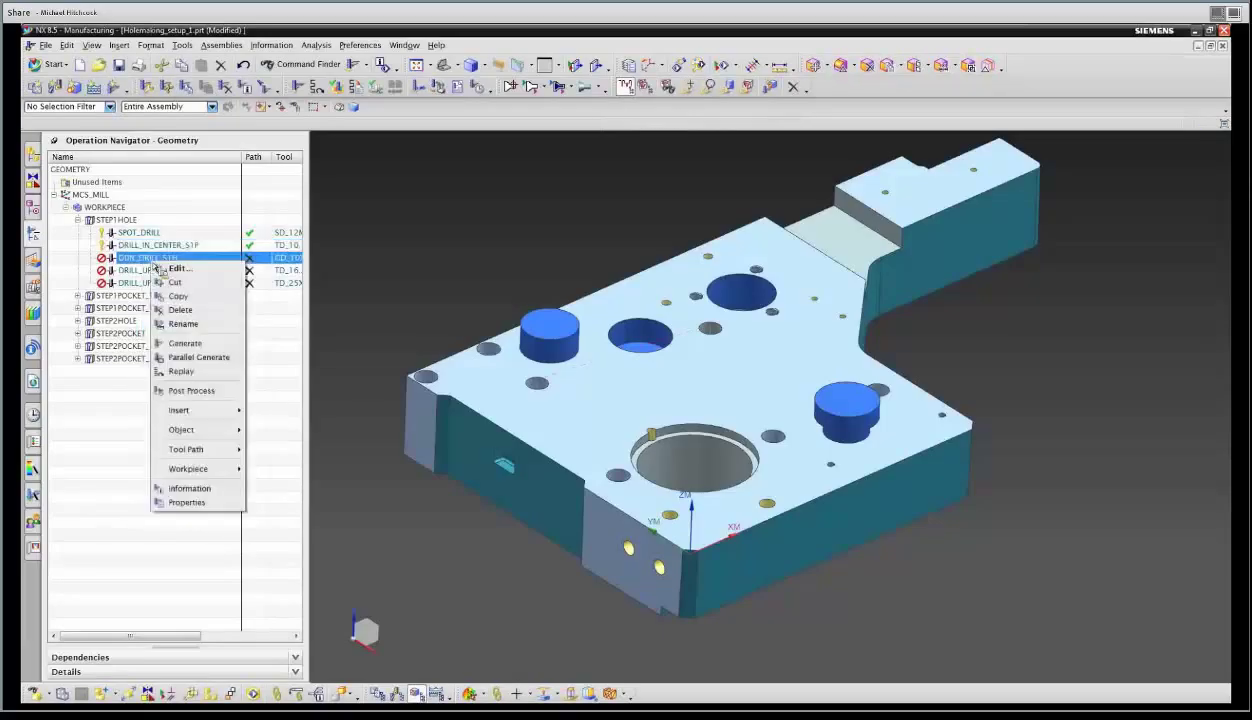
pyautogui.click(186, 345)
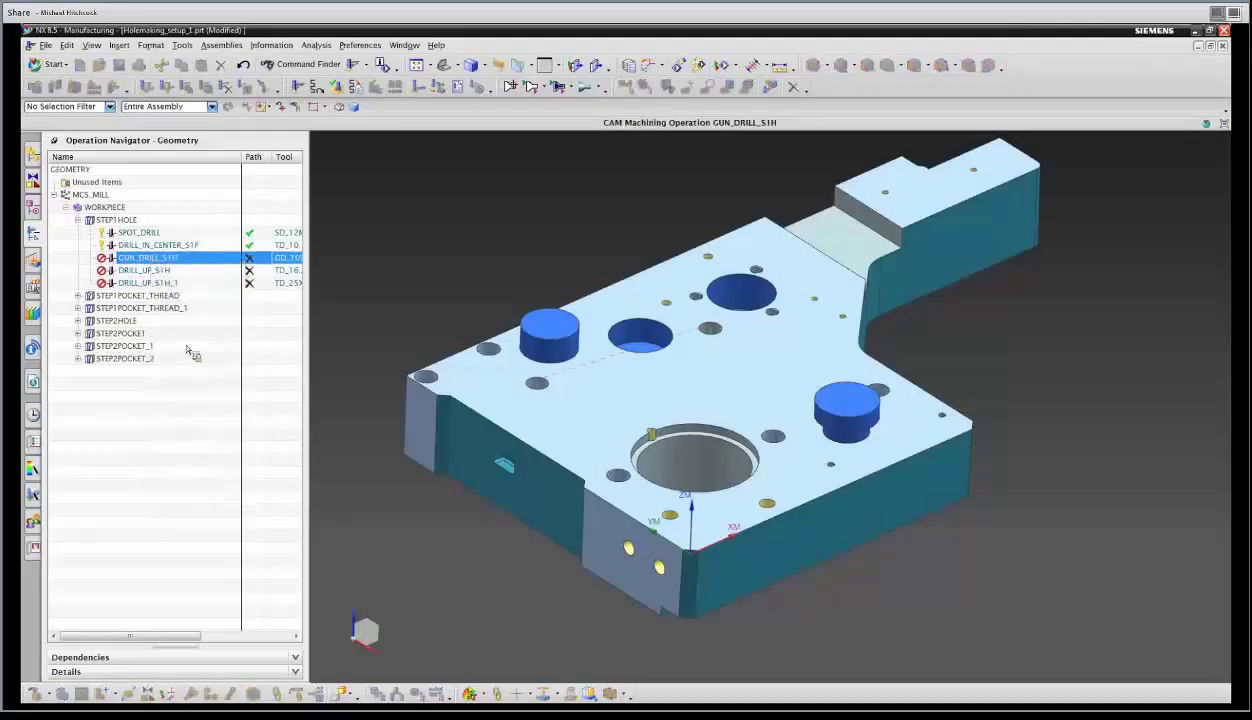
pyautogui.rightClick(150, 274)
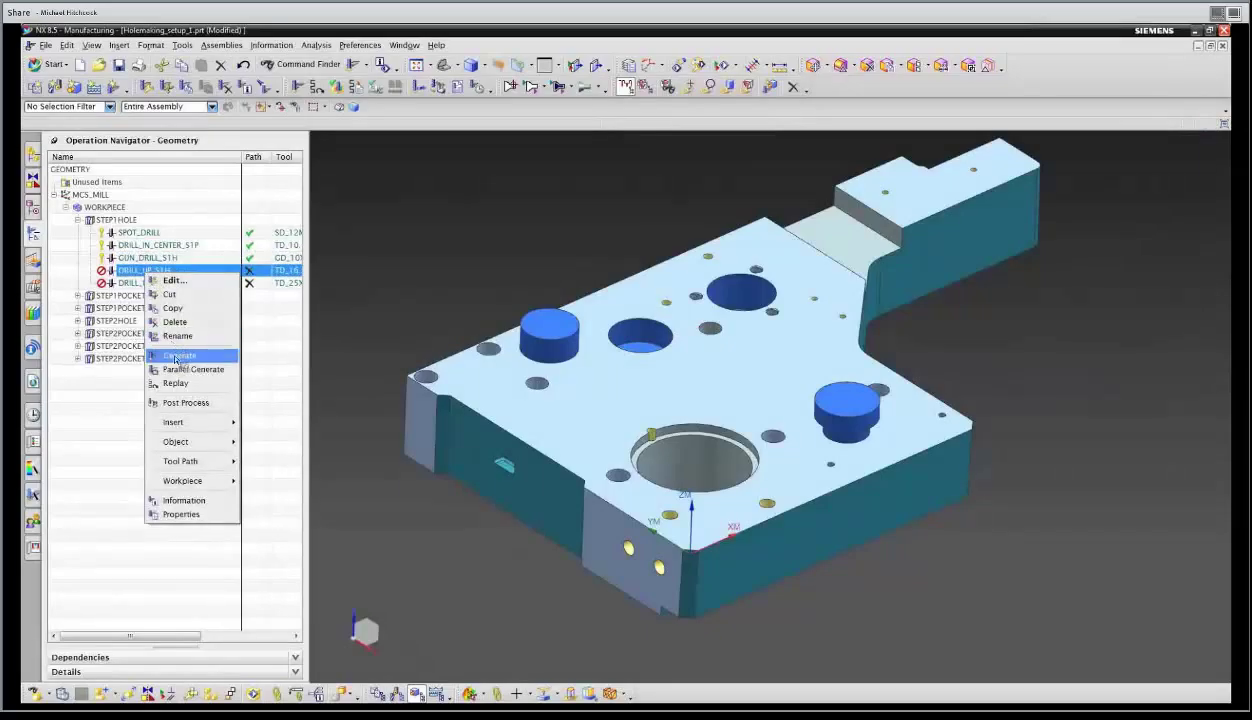
pyautogui.click(177, 354)
pyautogui.rightClick(147, 283)
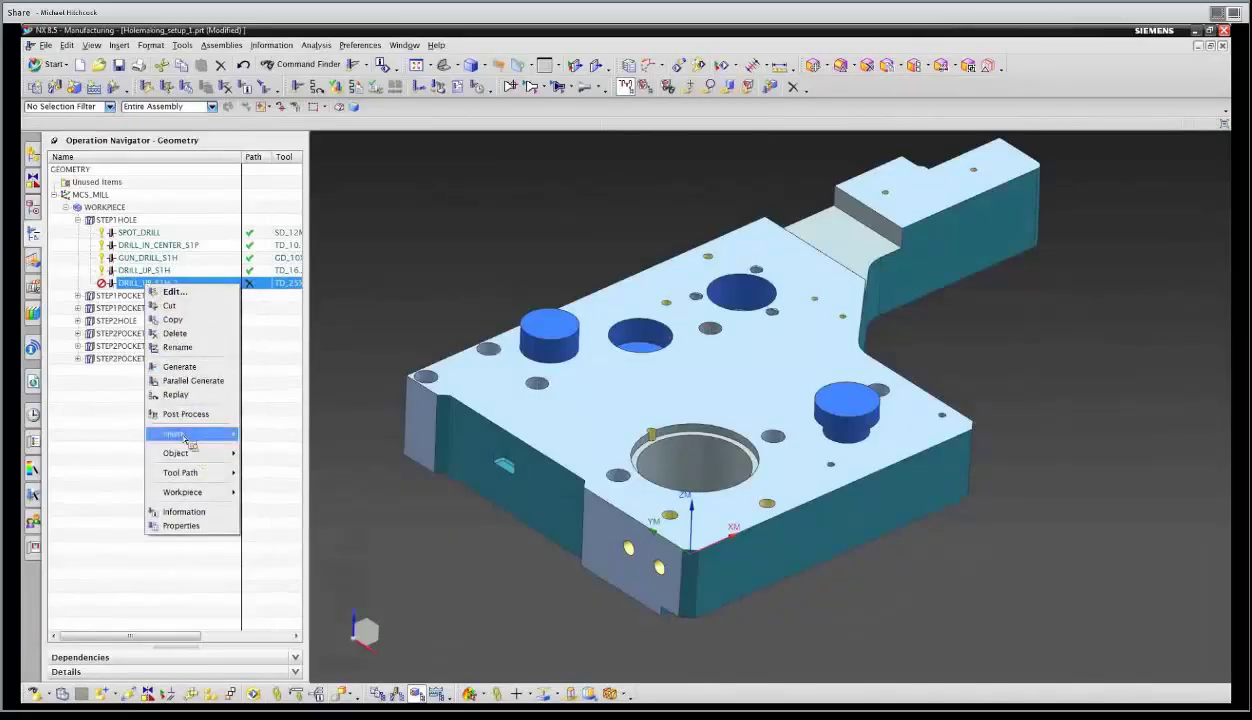
pyautogui.click(190, 395)
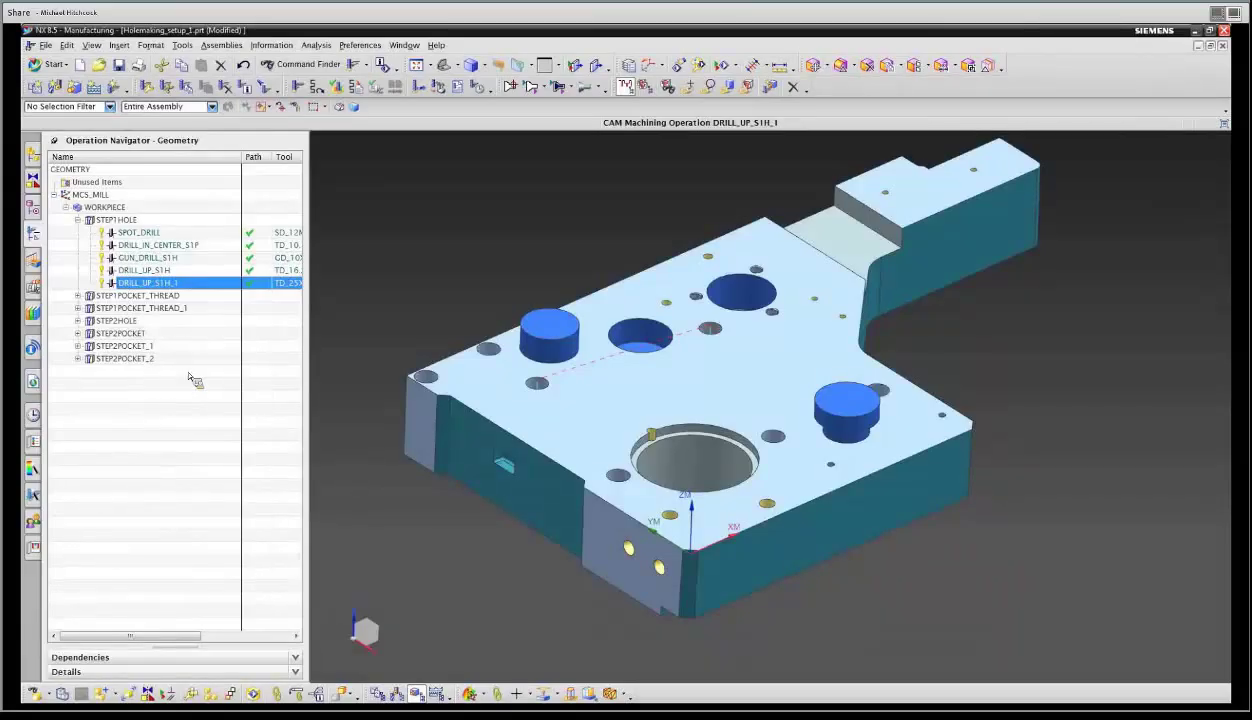
# Expand STEP1POCKET_THREAD and inspect its spot drilling, center drilling with chamfer and tapping operations with their holes.
pyautogui.click(79, 296)
pyautogui.click(127, 298)
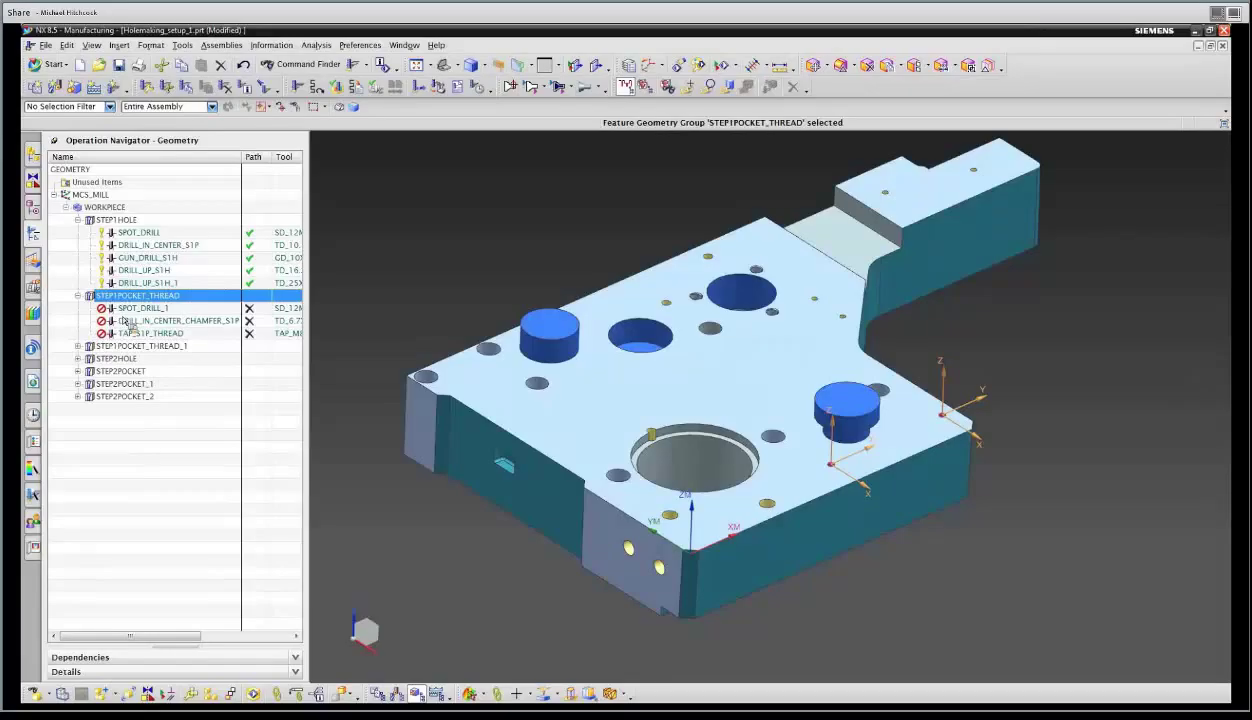
pyautogui.click(132, 310)
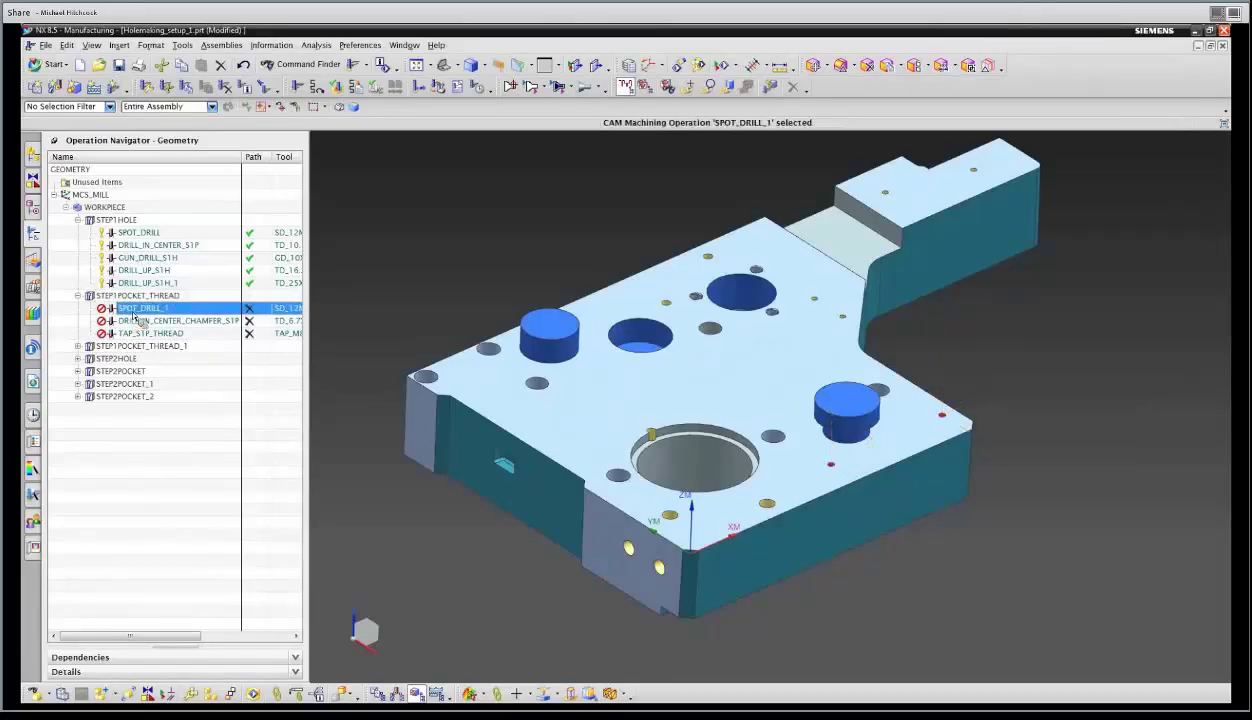
pyautogui.click(131, 321)
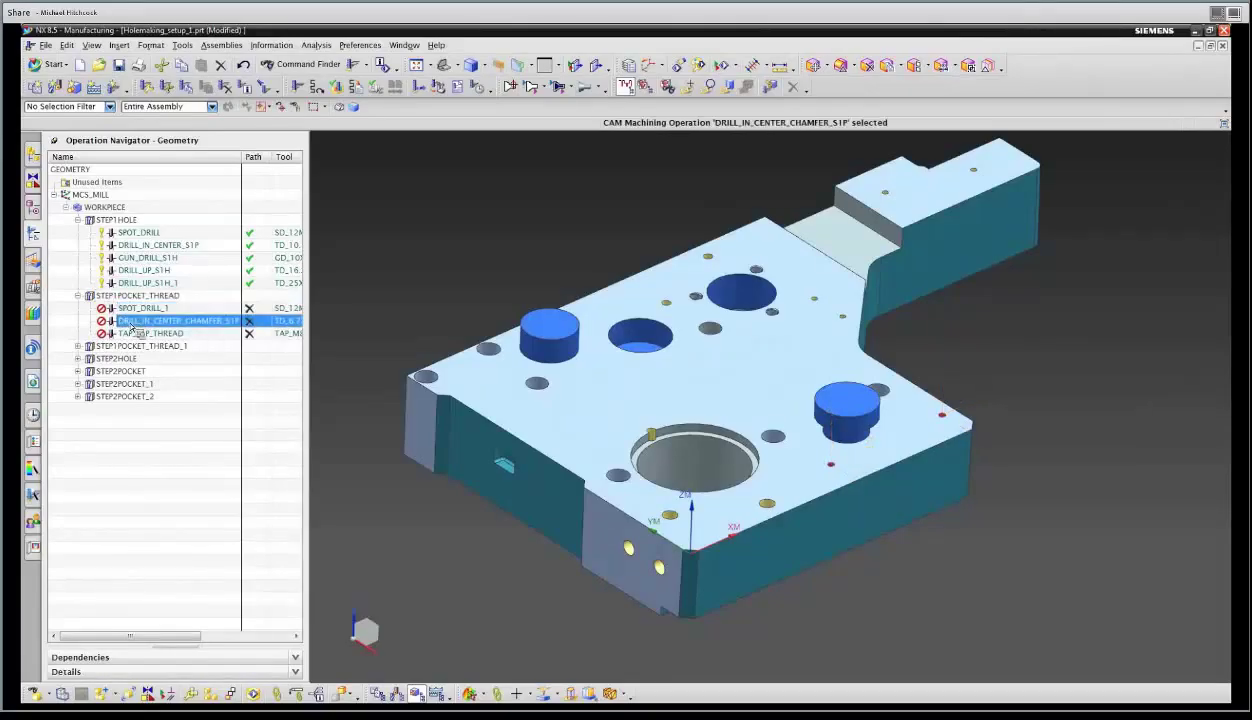
pyautogui.click(130, 335)
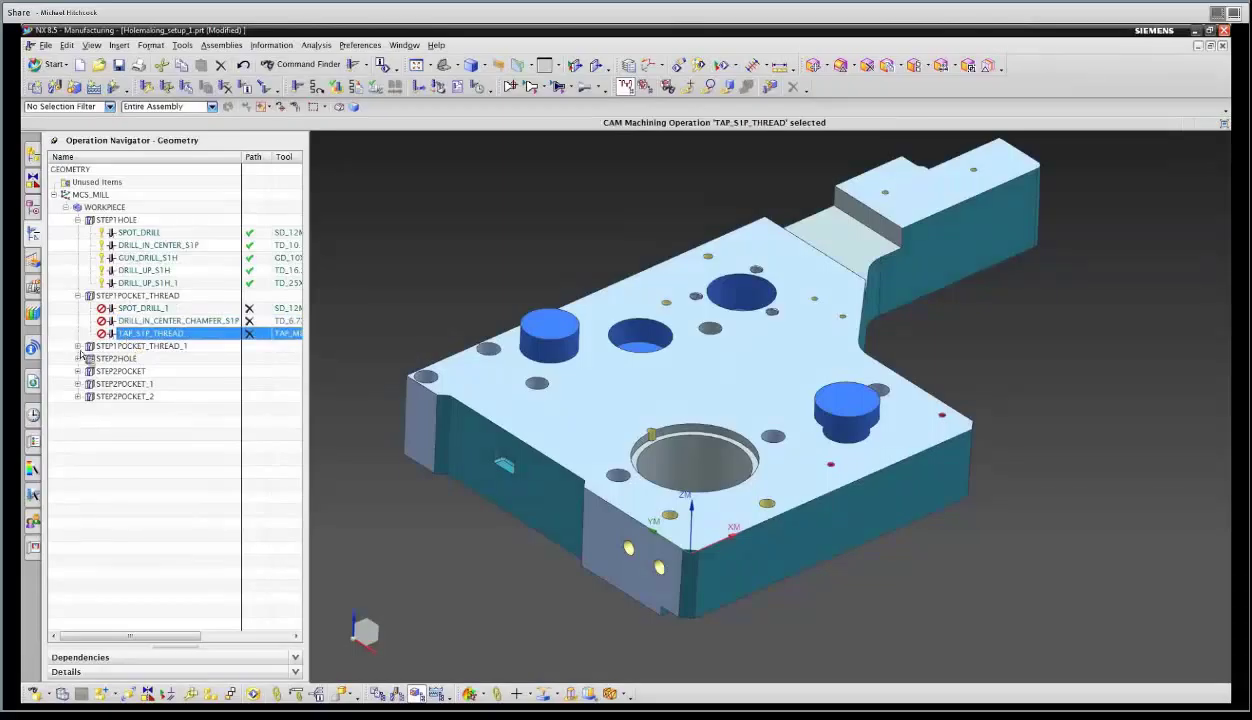
# Expand STEP1POCKET_THREAD_1 and examine the holes machined by its CHAMFER_S1P_CSINK and TAP_S1P_THREAD_1 operations, comparing them with the other threaded holes.
pyautogui.click(80, 347)
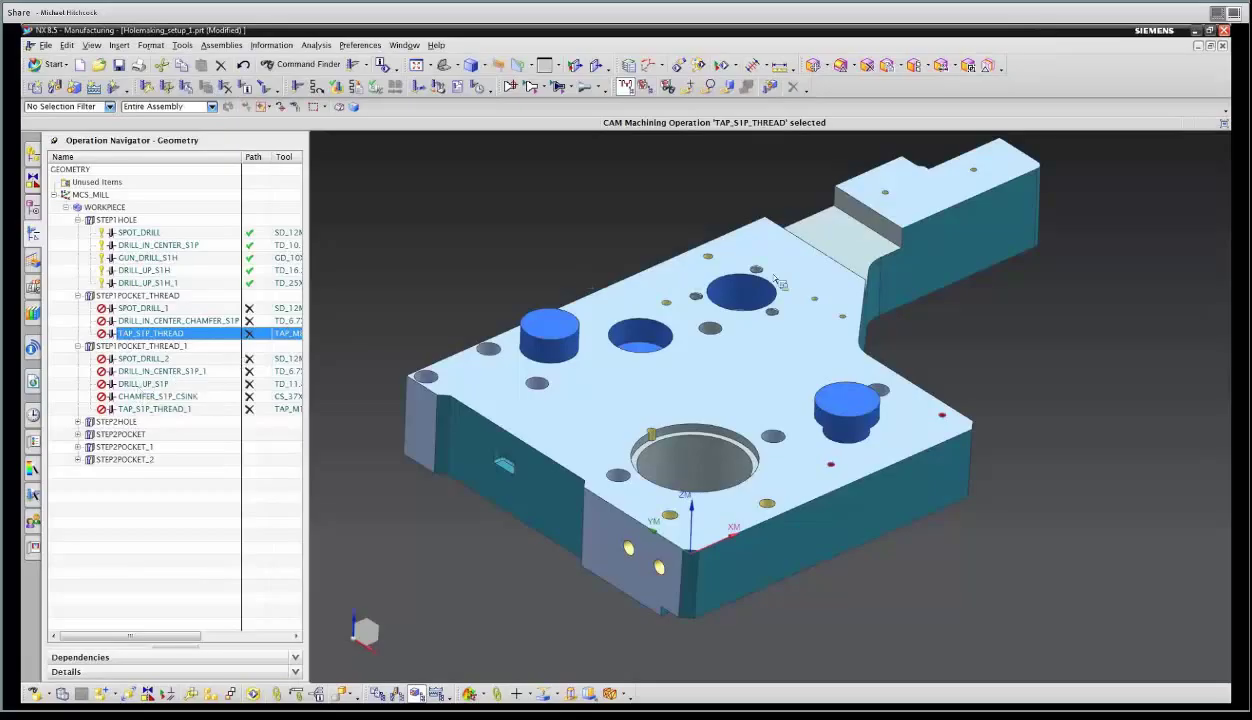
pyautogui.scroll(3, 779, 283)
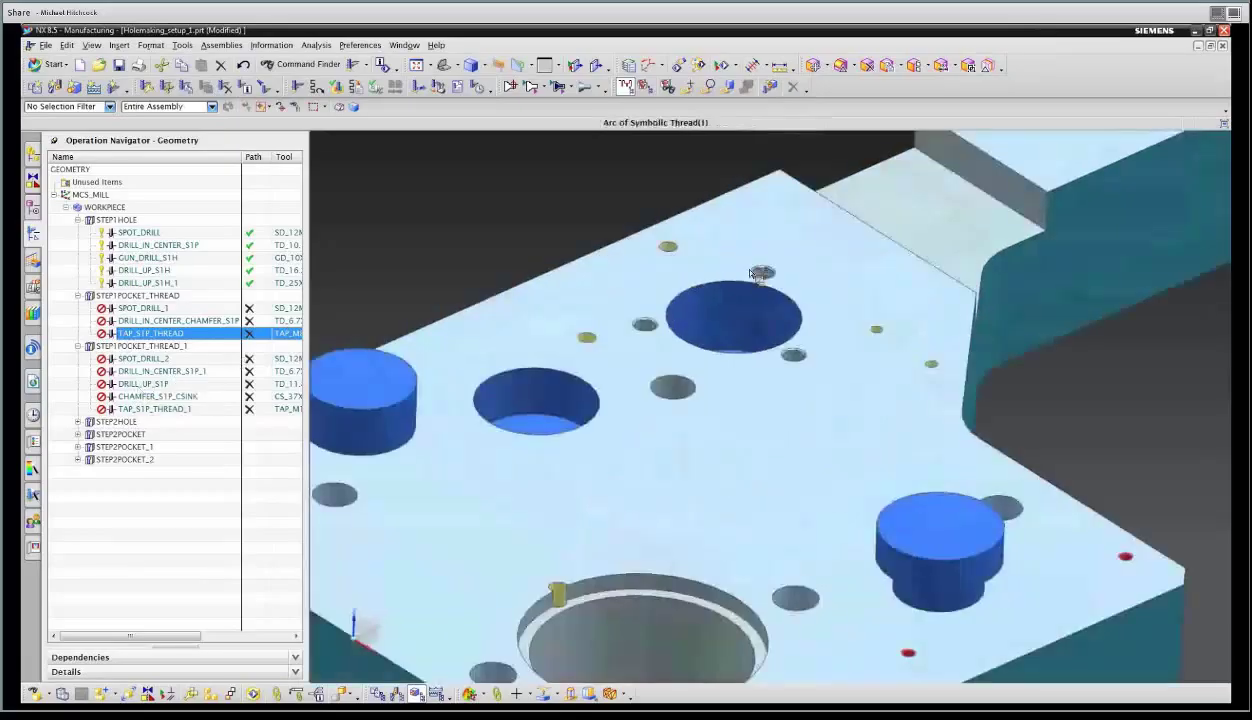
pyautogui.click(134, 398)
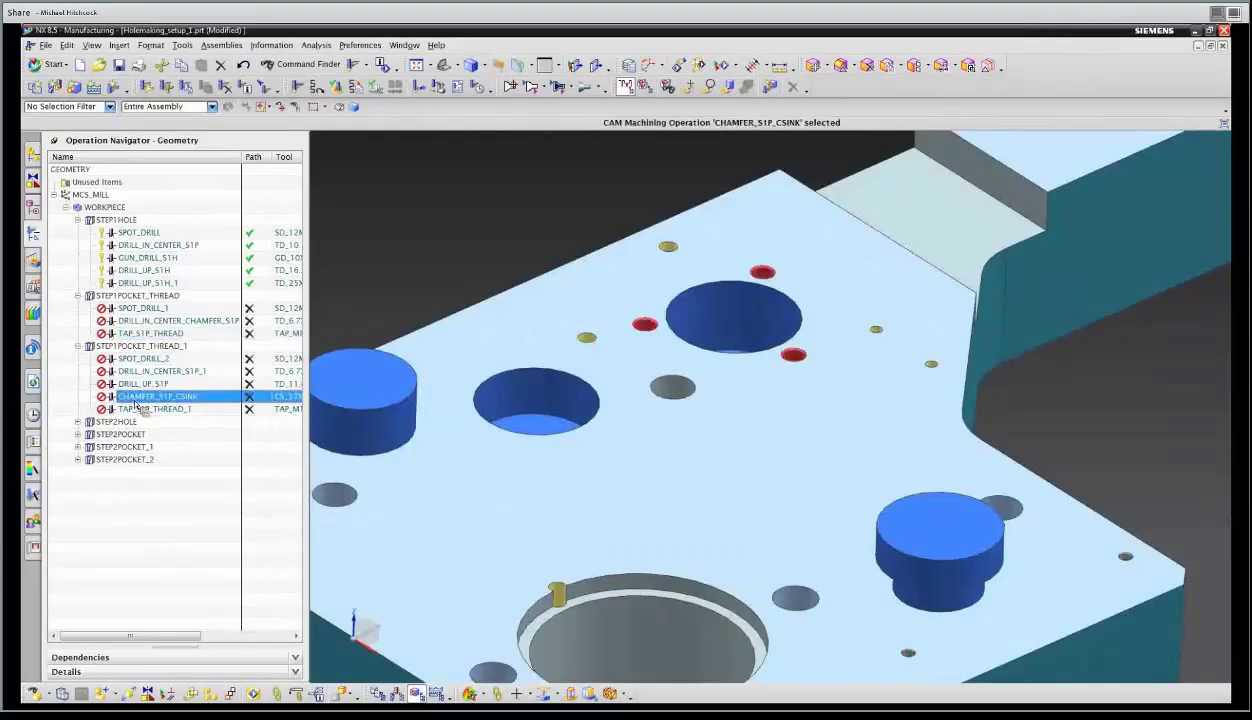
pyautogui.scroll(2, 1131, 567)
pyautogui.scroll(2, 1131, 570)
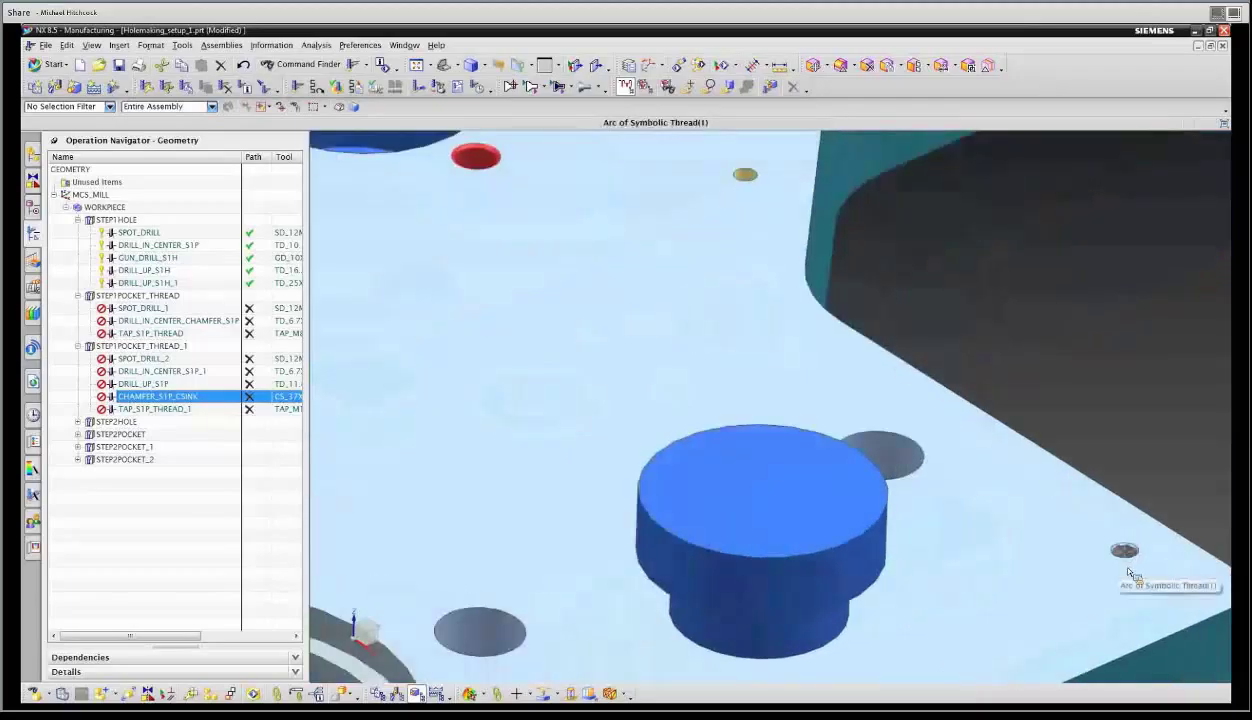
pyautogui.scroll(-4, 1131, 560)
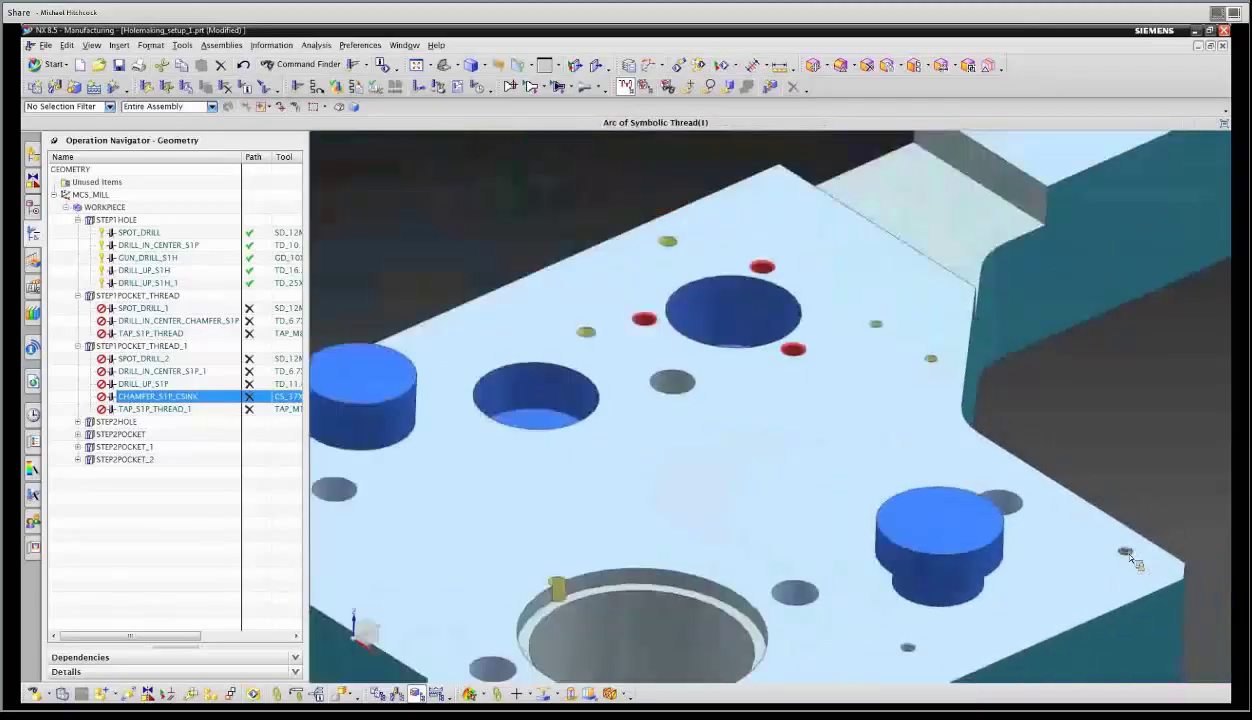
pyautogui.click(160, 409)
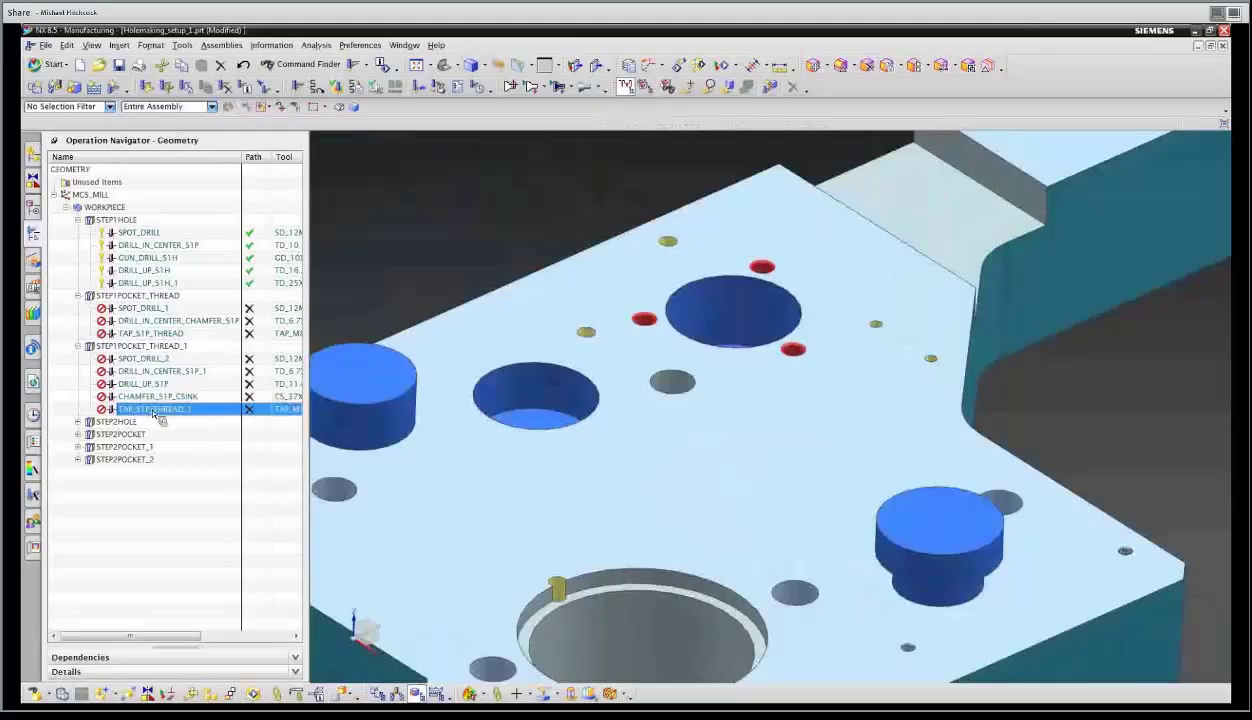
# Expand STEP2HOLE, STEP2POCKET, STEP2POCKET_1 and STEP2POCKET_2 to review the operations in each group.
pyautogui.click(78, 422)
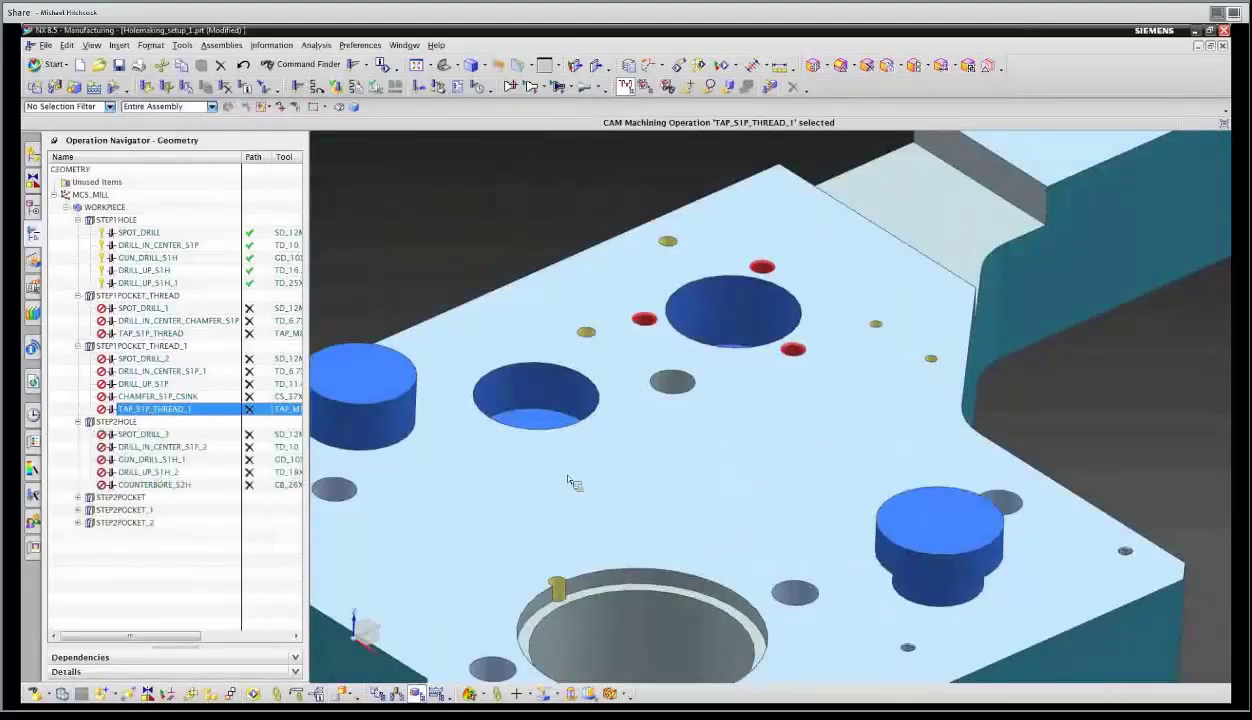
pyautogui.scroll(-3, 706, 520)
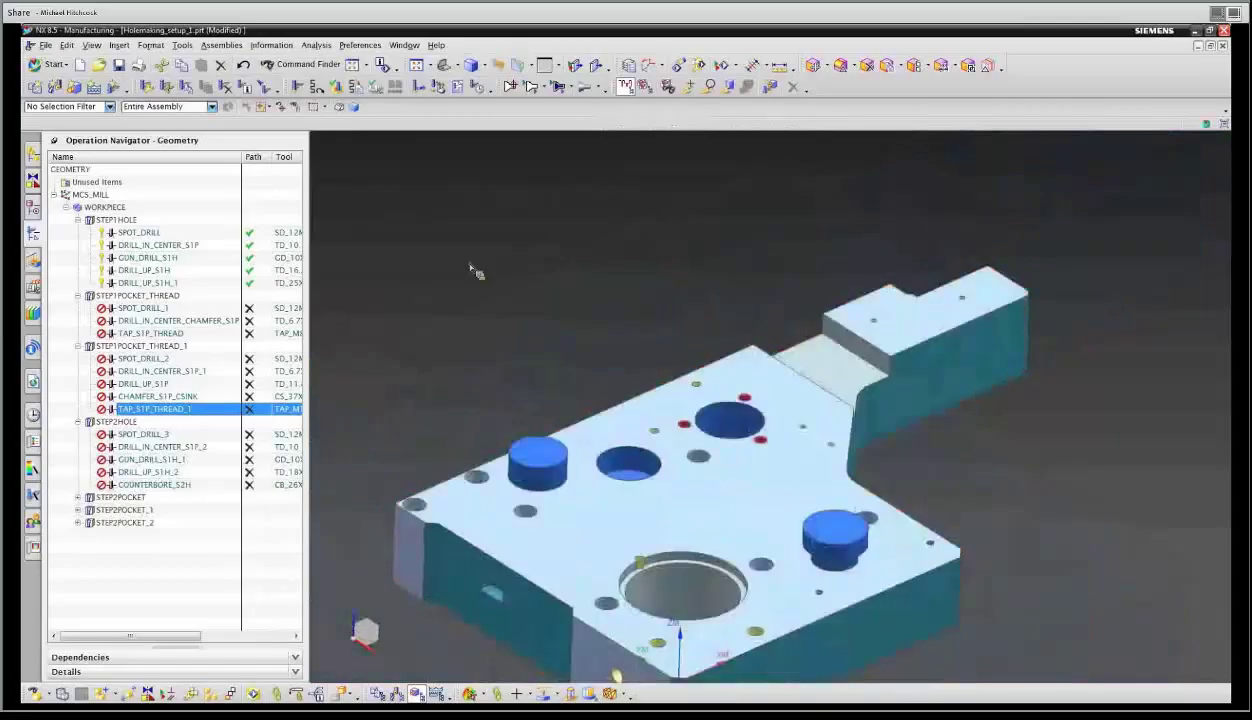
pyautogui.keyDown('shift'); pyautogui.moveTo(390, 431); pyautogui.dragTo(338, 350, button='middle'); pyautogui.keyUp('shift')
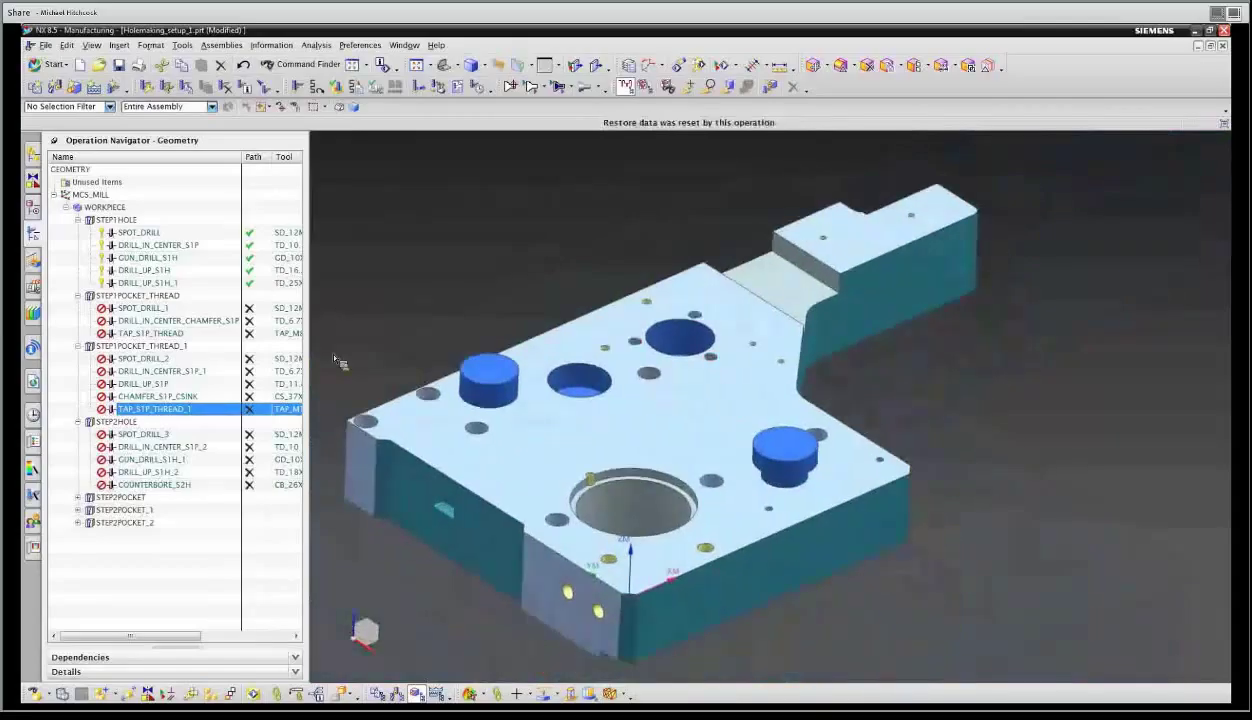
pyautogui.click(79, 497)
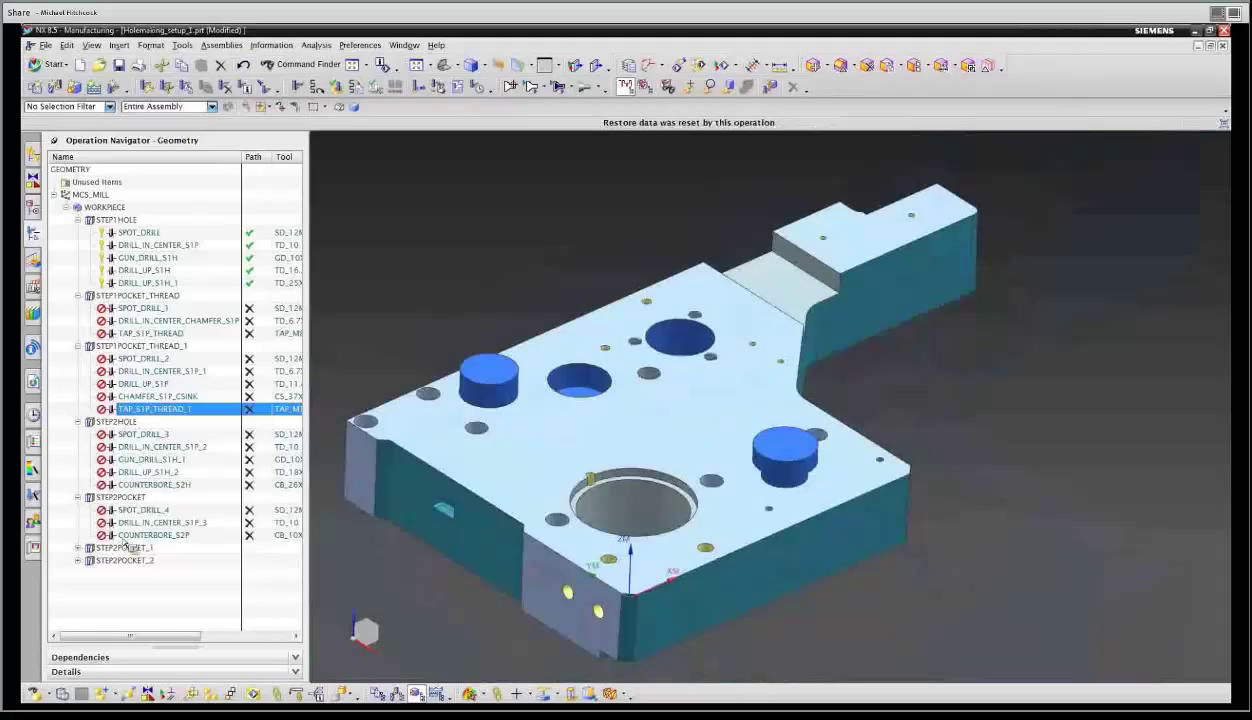
pyautogui.click(78, 548)
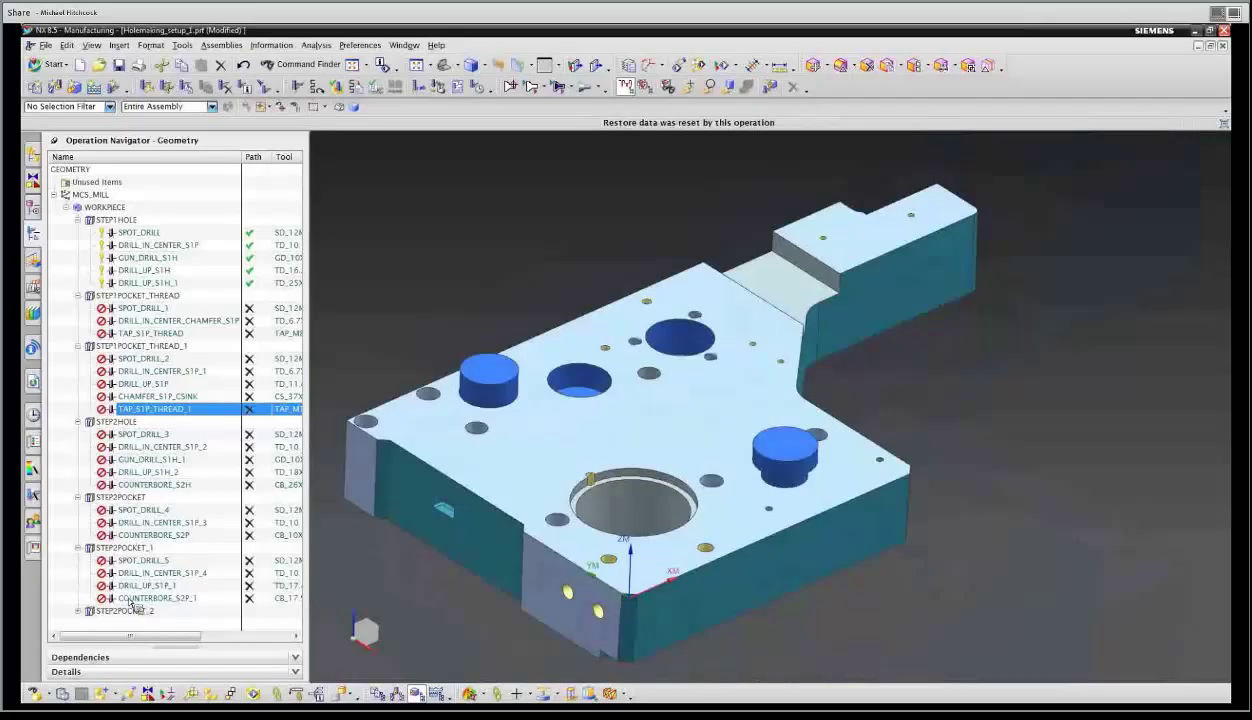
pyautogui.click(78, 611)
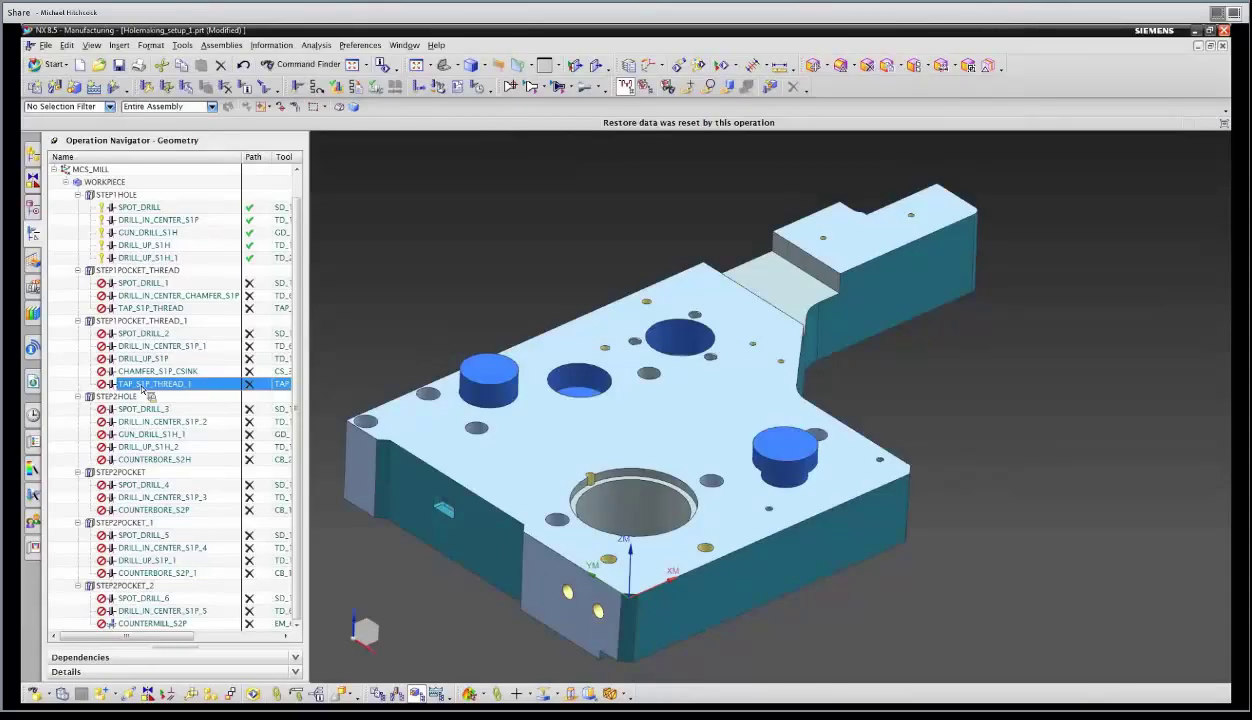
# Generate and accept the tool paths of all feature groups from STEP1POCKET_THREAD to STEP2POCKET_2, without pausing after or refreshing before each path.
pyautogui.click(110, 269)
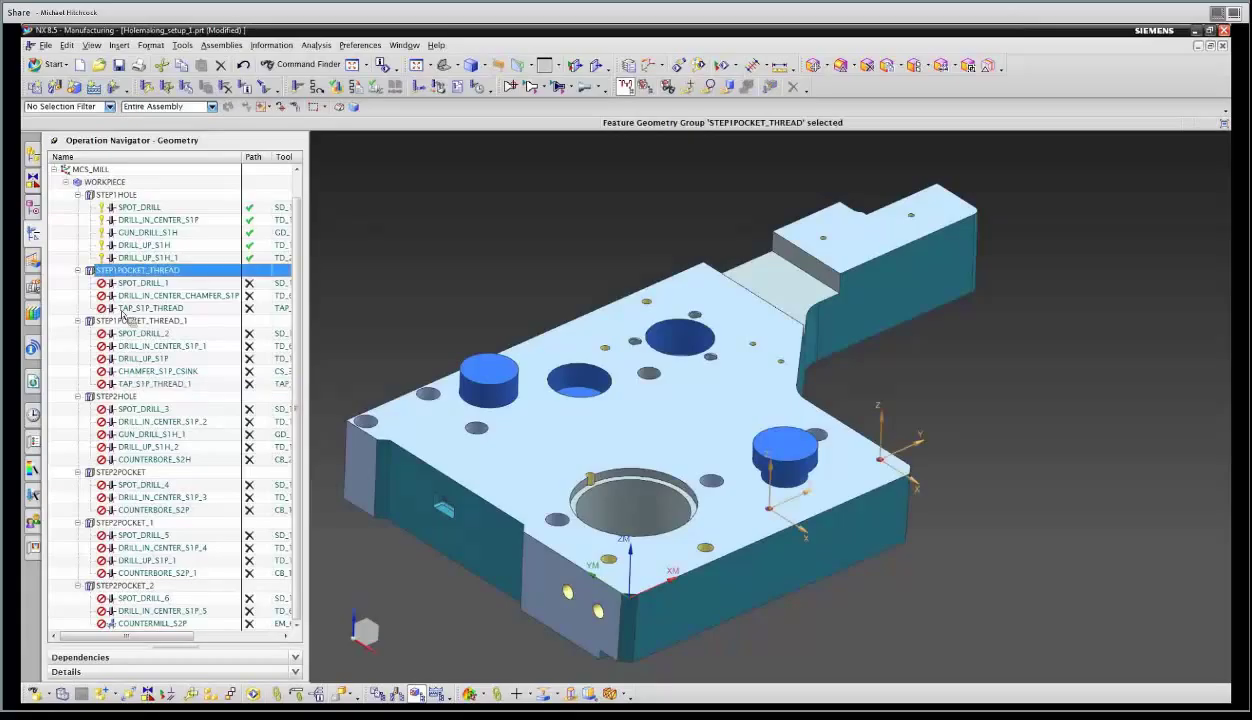
pyautogui.keyDown('shift'); pyautogui.click(124, 587); pyautogui.keyUp('shift')
pyautogui.rightClick(126, 468)
pyautogui.click(157, 534)
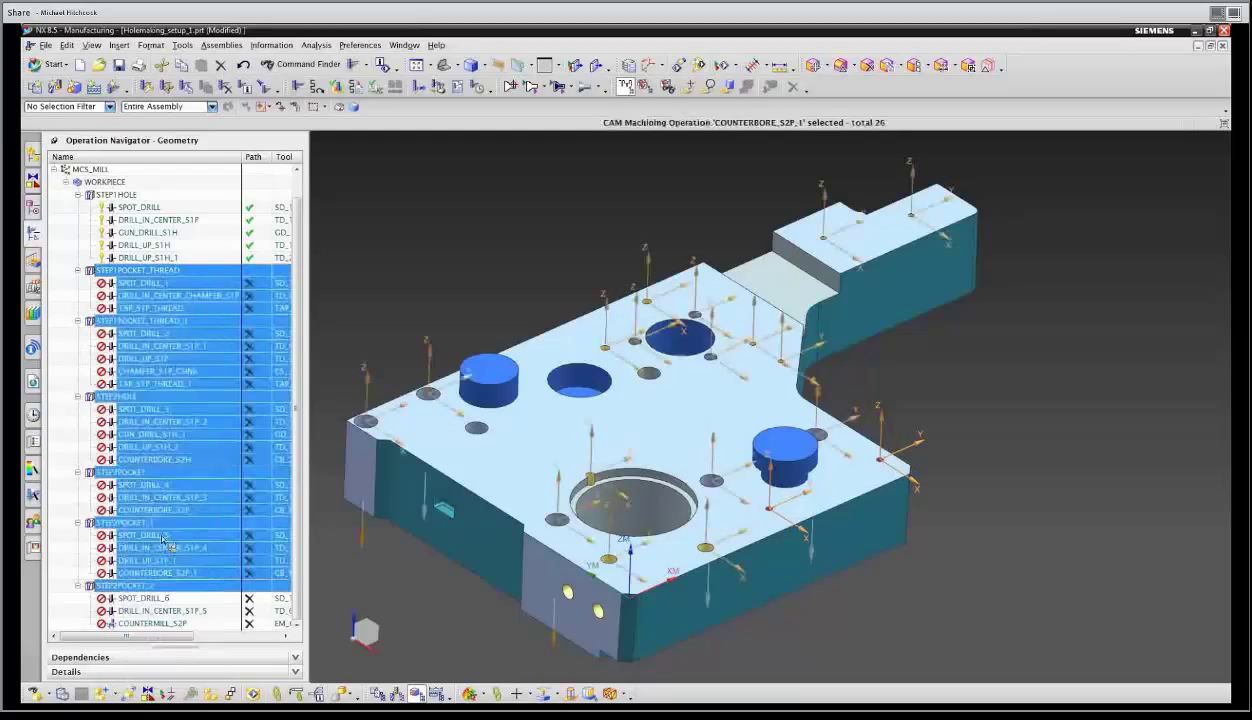
pyautogui.click(431, 283)
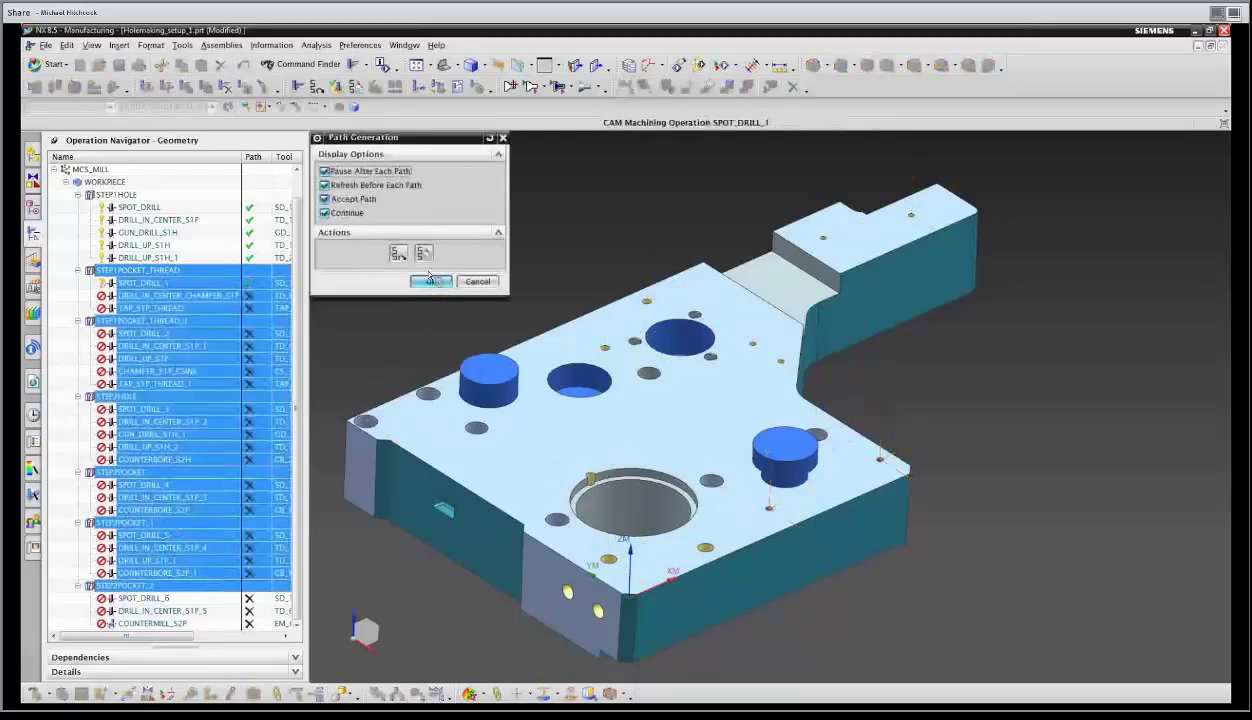
pyautogui.click(324, 172)
pyautogui.click(324, 185)
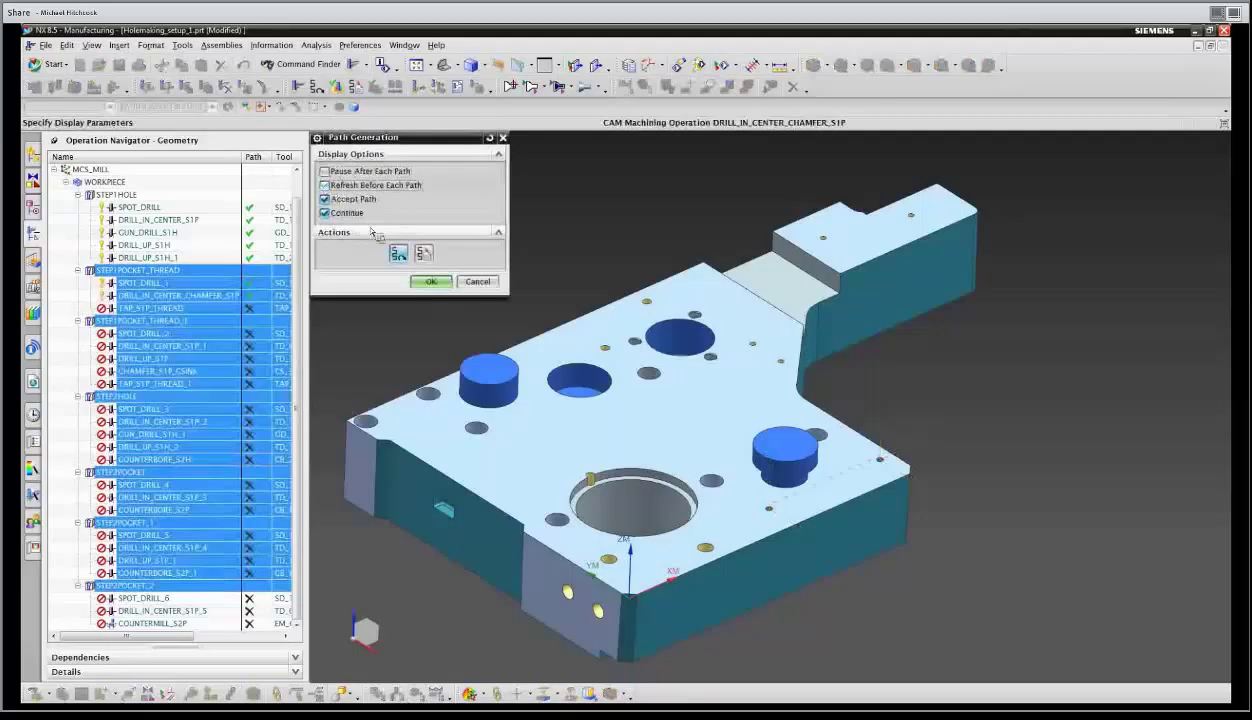
pyautogui.click(430, 282)
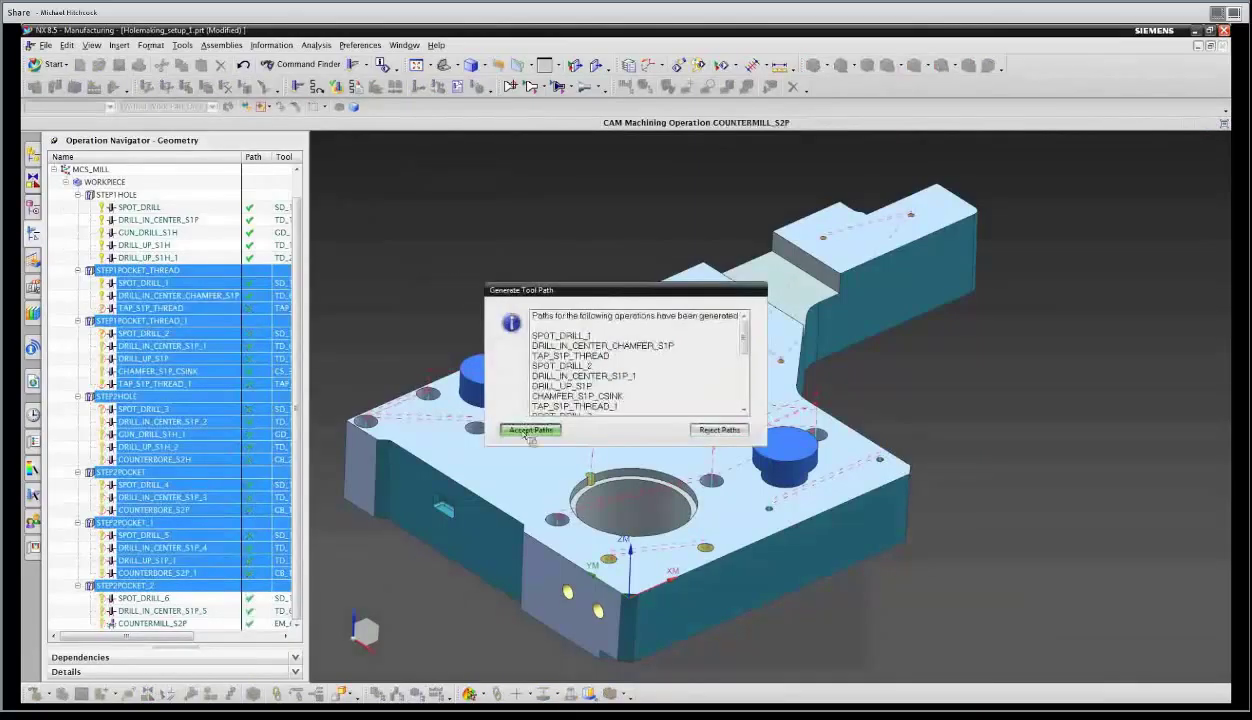
pyautogui.click(520, 432)
# Inspect the generated tool paths around the plate and list the operations in program order.
pyautogui.moveTo(461, 315); pyautogui.dragTo(759, 418, button='middle')
pyautogui.moveTo(755, 368); pyautogui.dragTo(930, 430, button='middle')
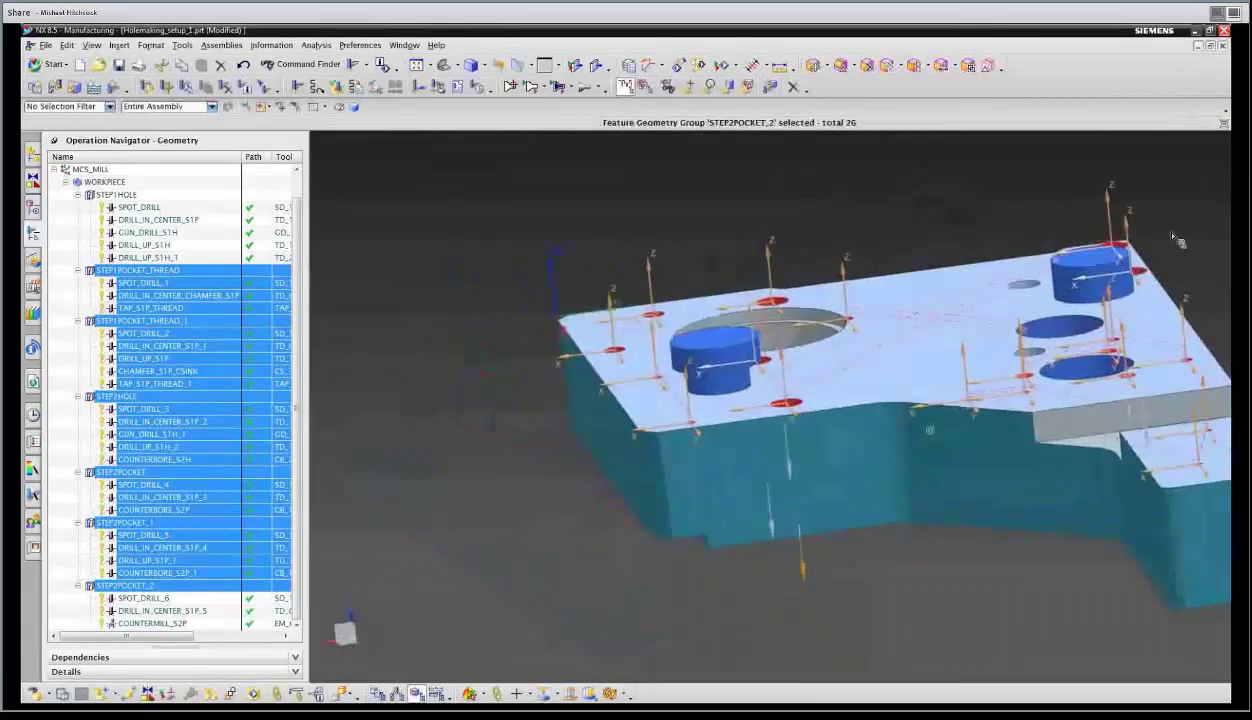
pyautogui.moveTo(1173, 235); pyautogui.dragTo(586, 385, button='middle')
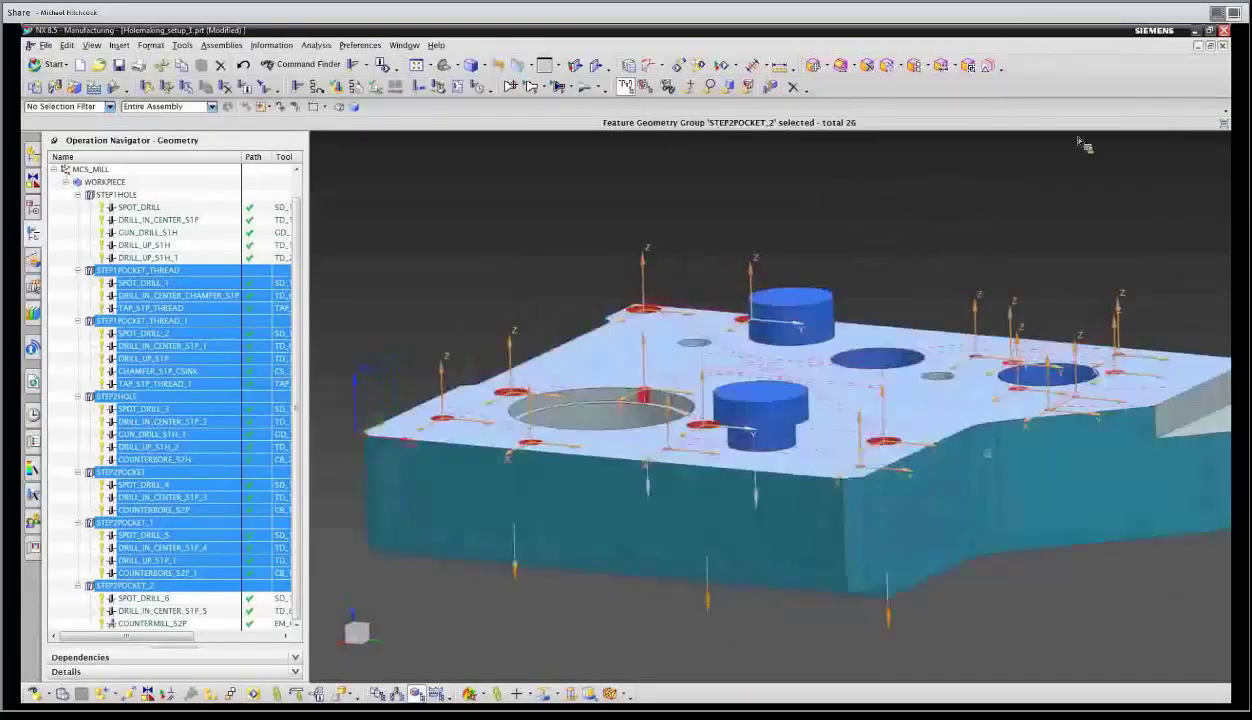
pyautogui.moveTo(1086, 139); pyautogui.dragTo(1078, 141, button='middle')
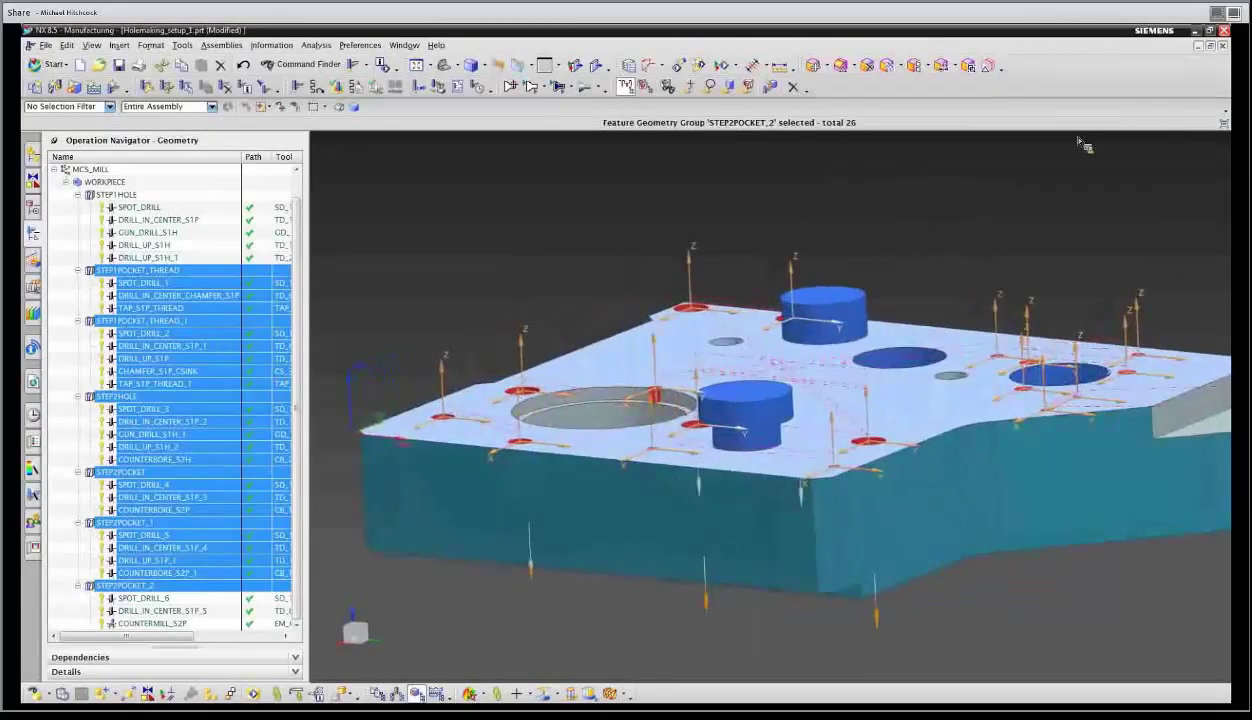
pyautogui.rightClick(57, 273)
pyautogui.click(74, 274)
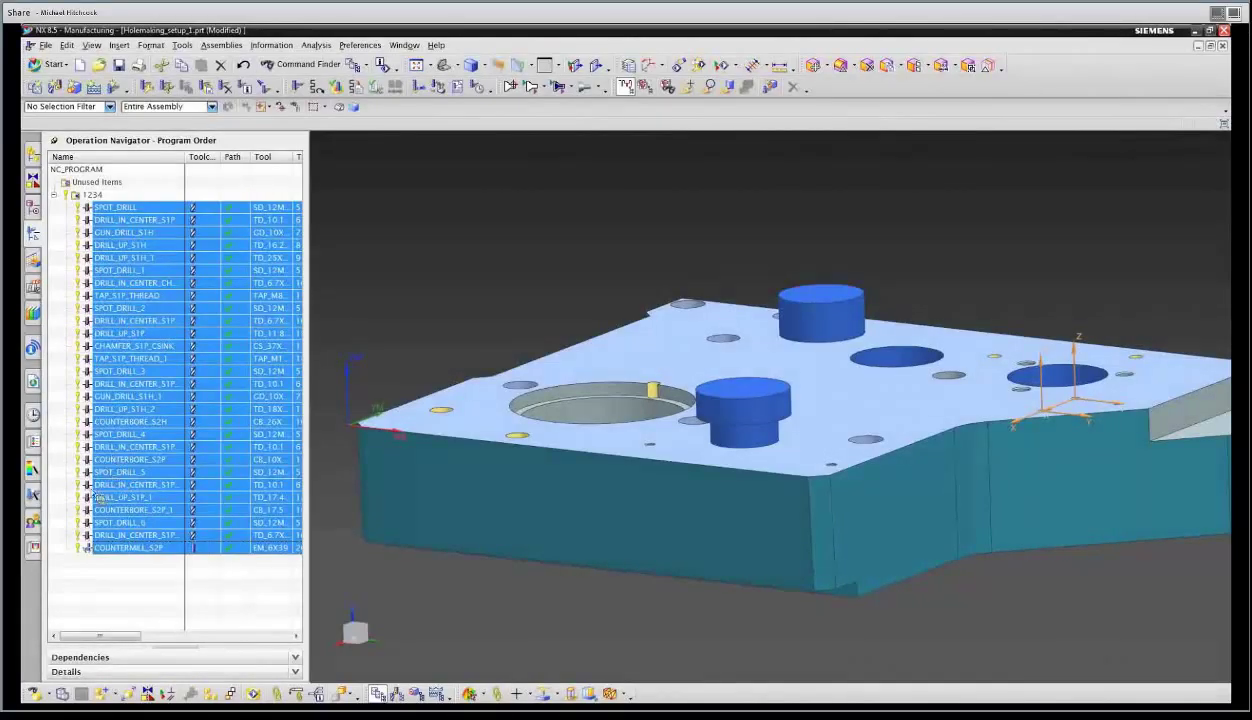
# Try to move the COUNTERBORE_S2P operation ahead of SPOT_DRILL_4 in the program order.
pyautogui.click(100, 484)
pyautogui.click(118, 460)
pyautogui.moveTo(118, 463); pyautogui.dragTo(120, 440)
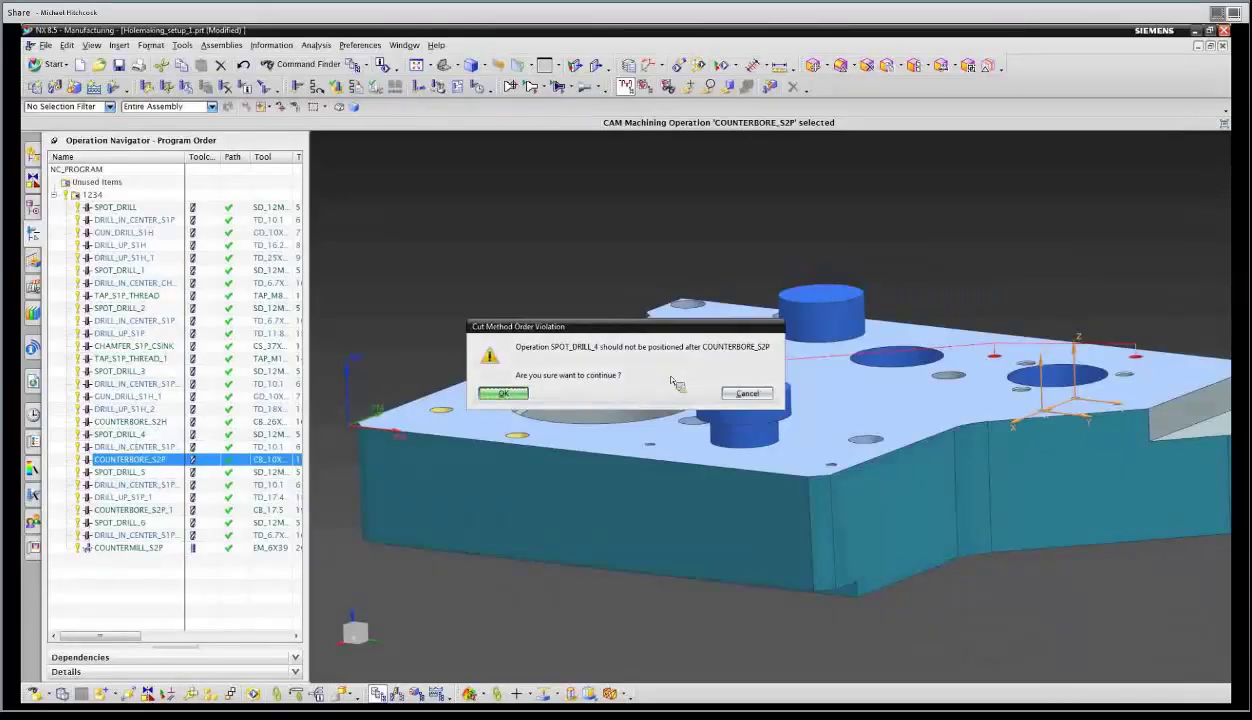
pyautogui.click(747, 395)
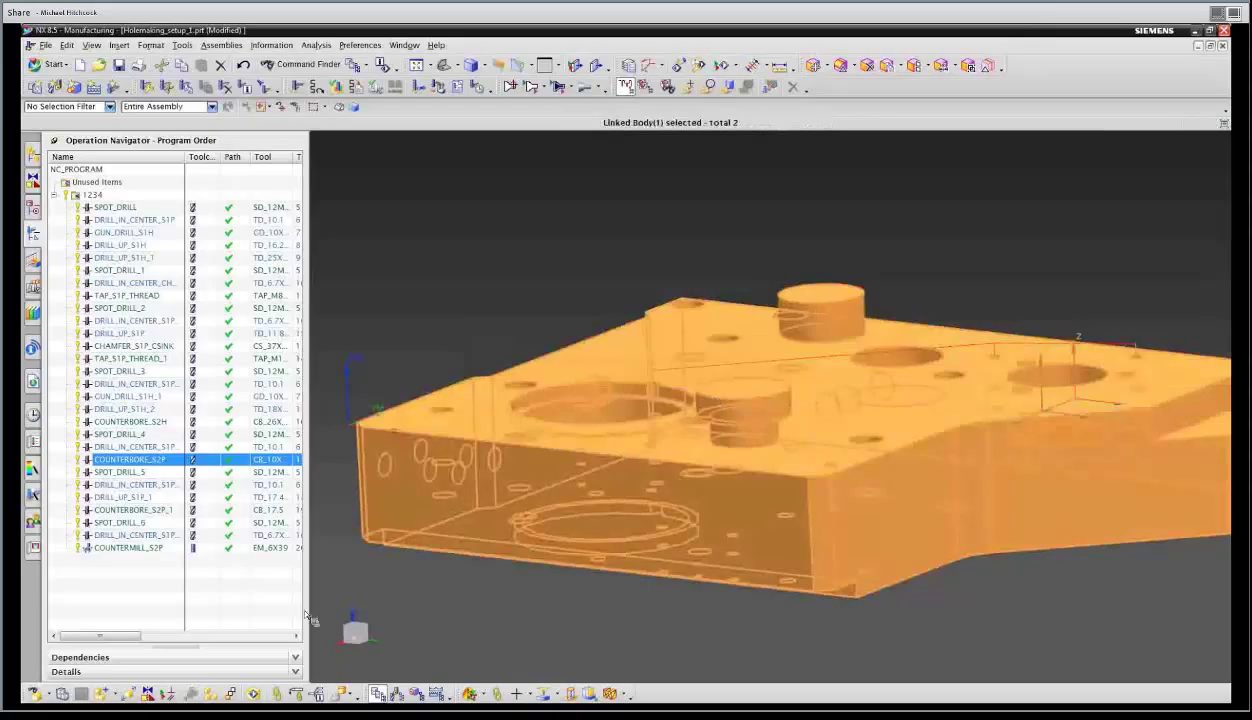
pyautogui.moveTo(456, 369); pyautogui.dragTo(434, 355, button='middle')
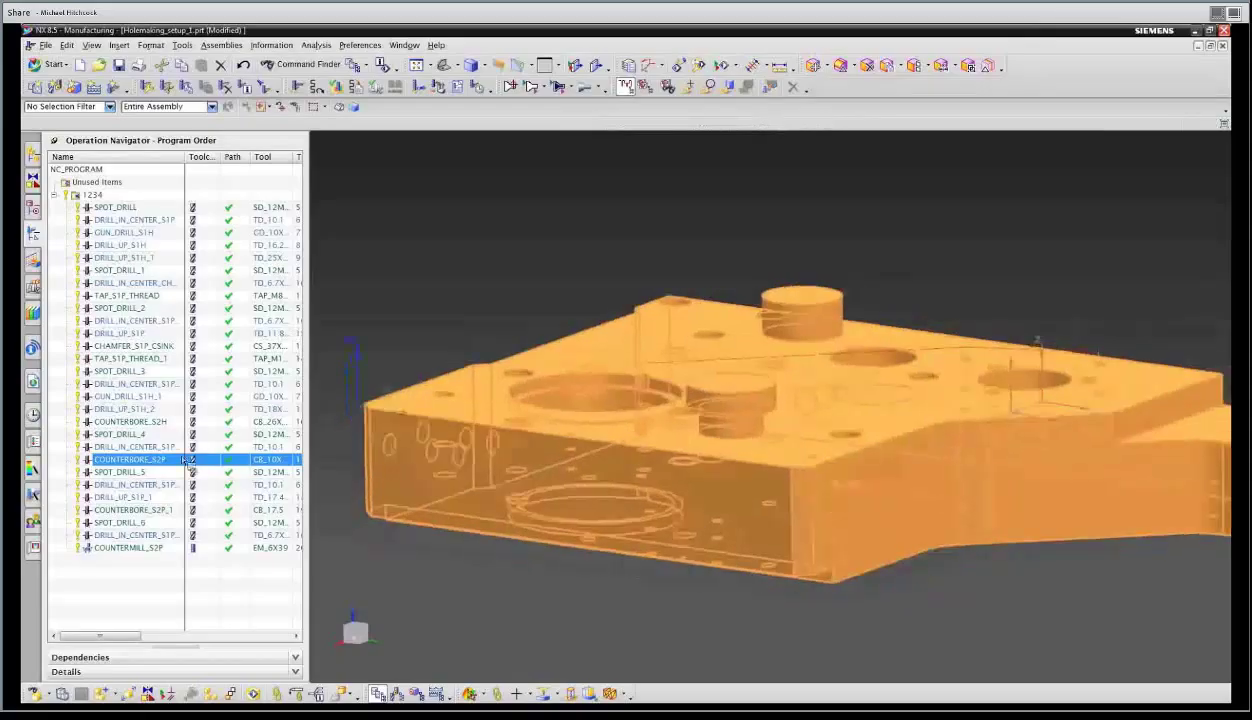
pyautogui.click(110, 562)
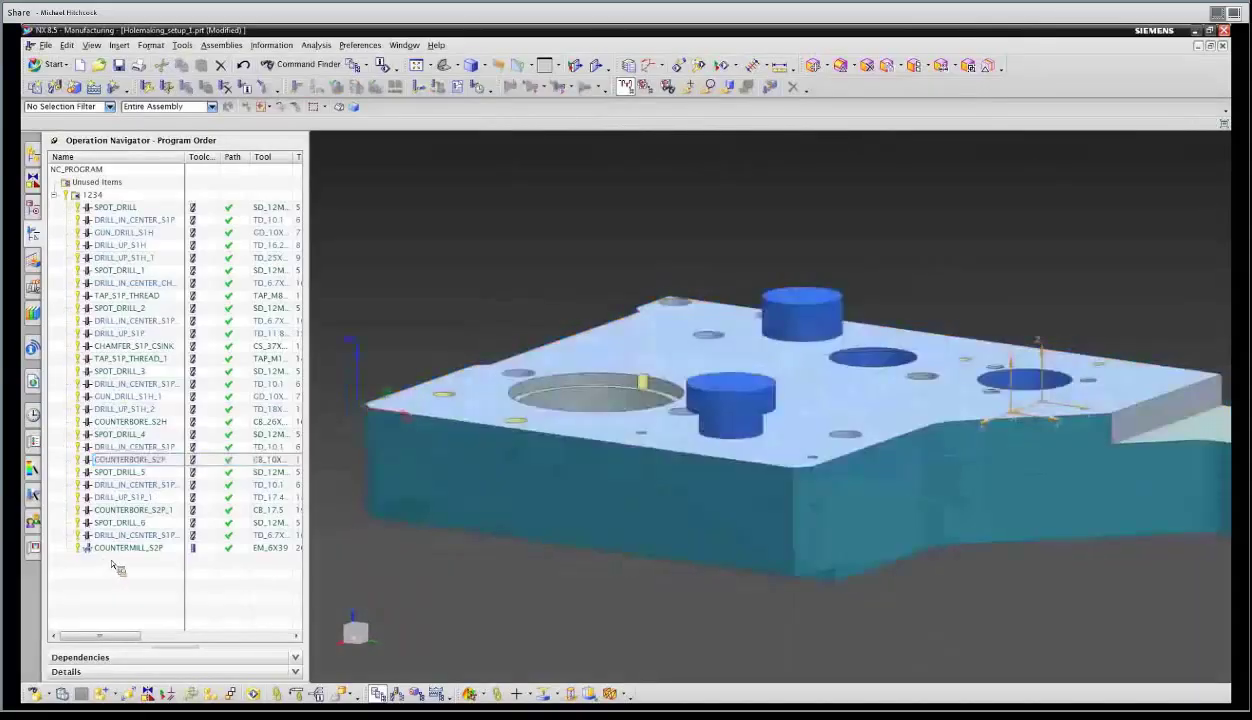
# Verify the whole 1234 program with a 2D dynamic material removal simulation at animation speed 1.
pyautogui.click(108, 195)
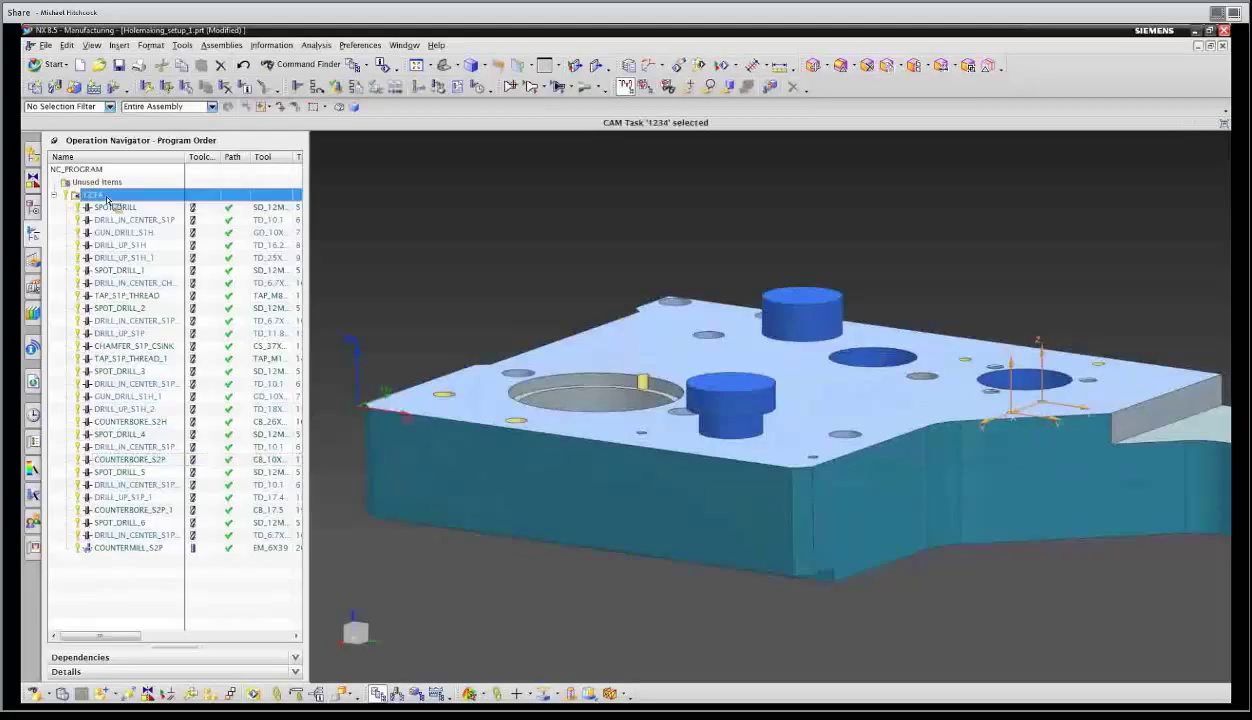
pyautogui.click(338, 88)
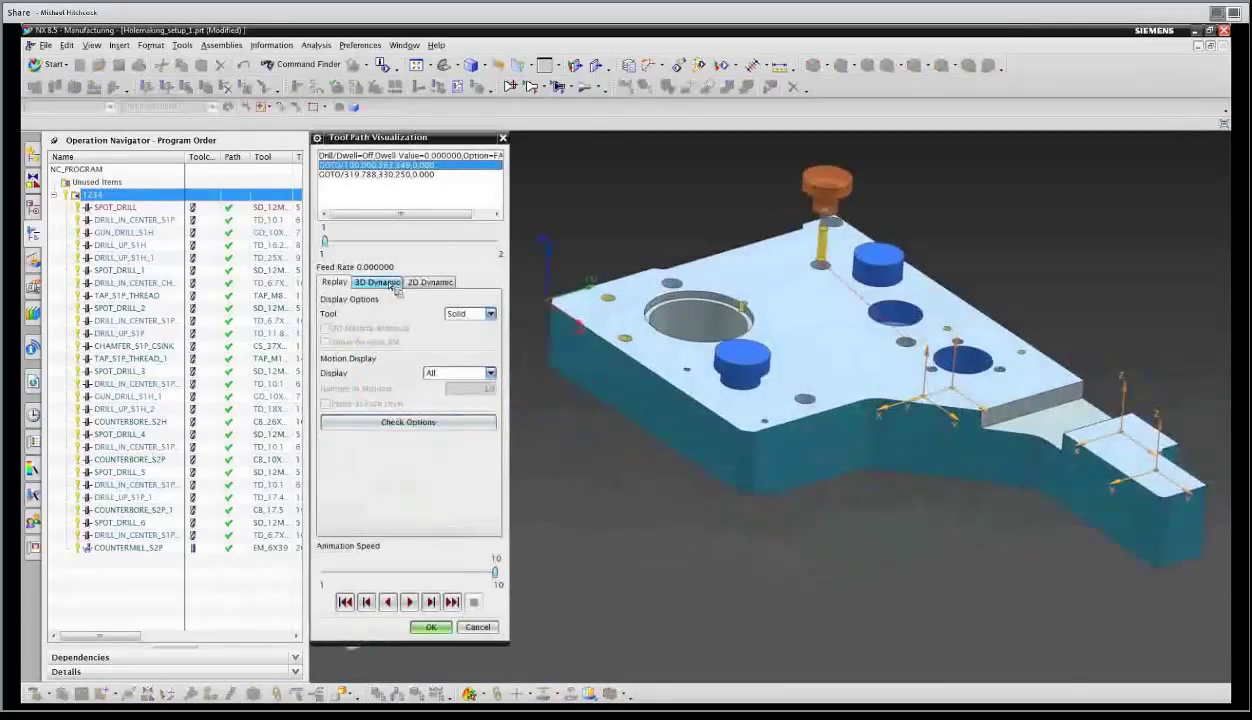
pyautogui.click(430, 283)
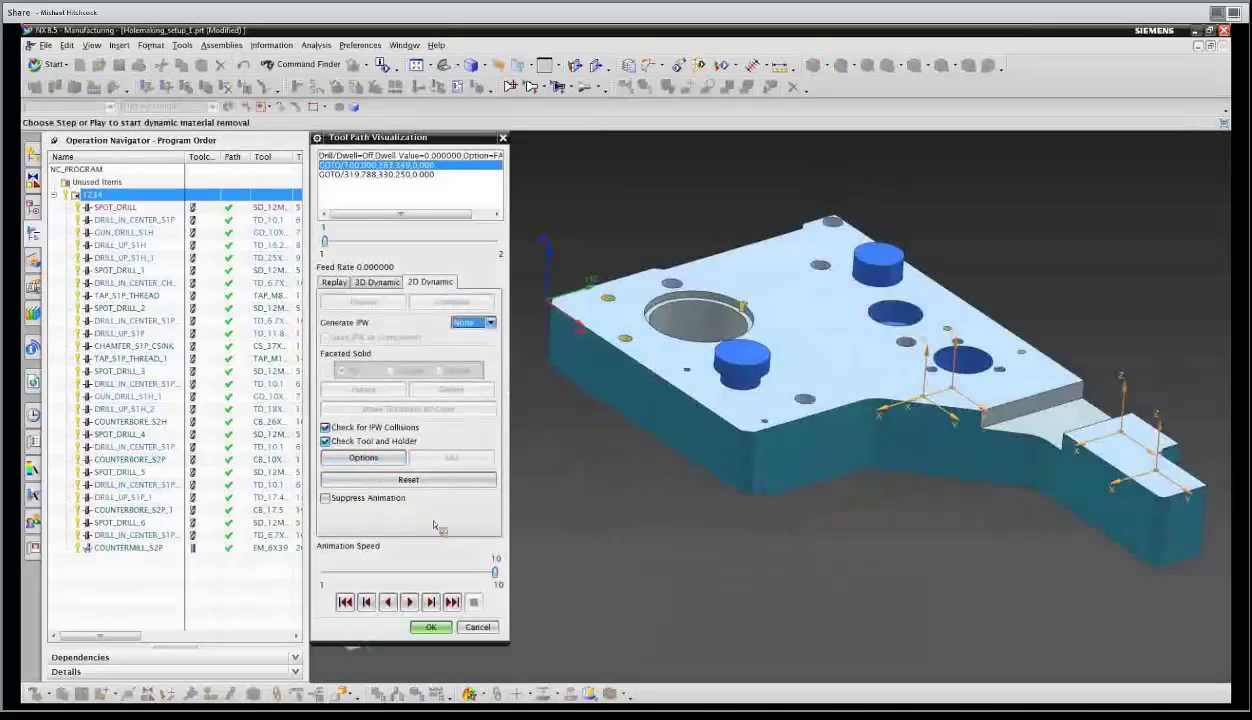
pyautogui.moveTo(494, 573); pyautogui.dragTo(324, 573)
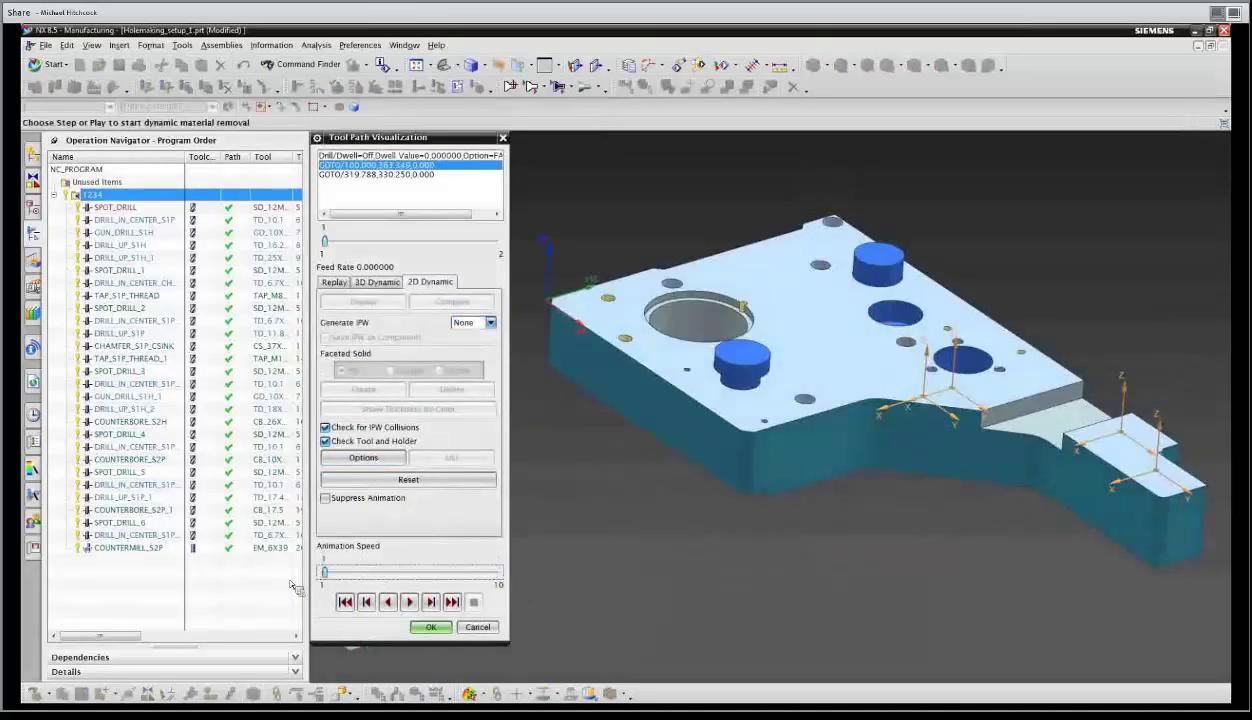
pyautogui.click(410, 602)
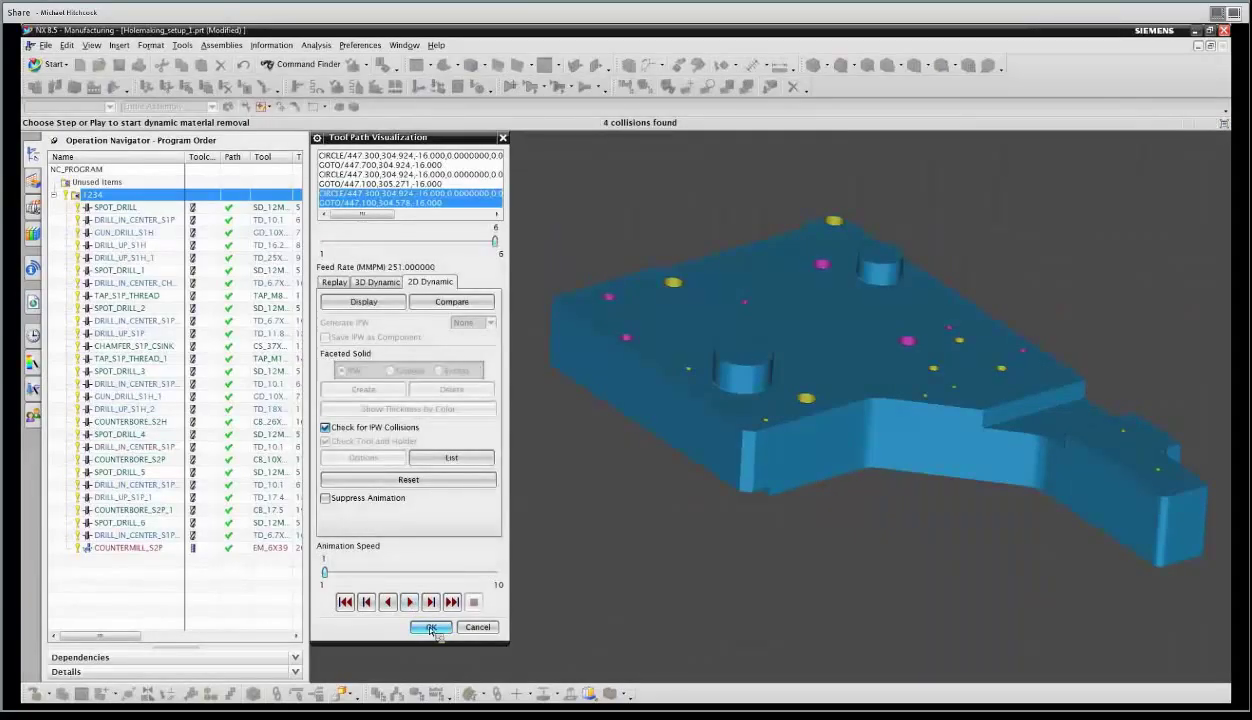
pyautogui.click(431, 628)
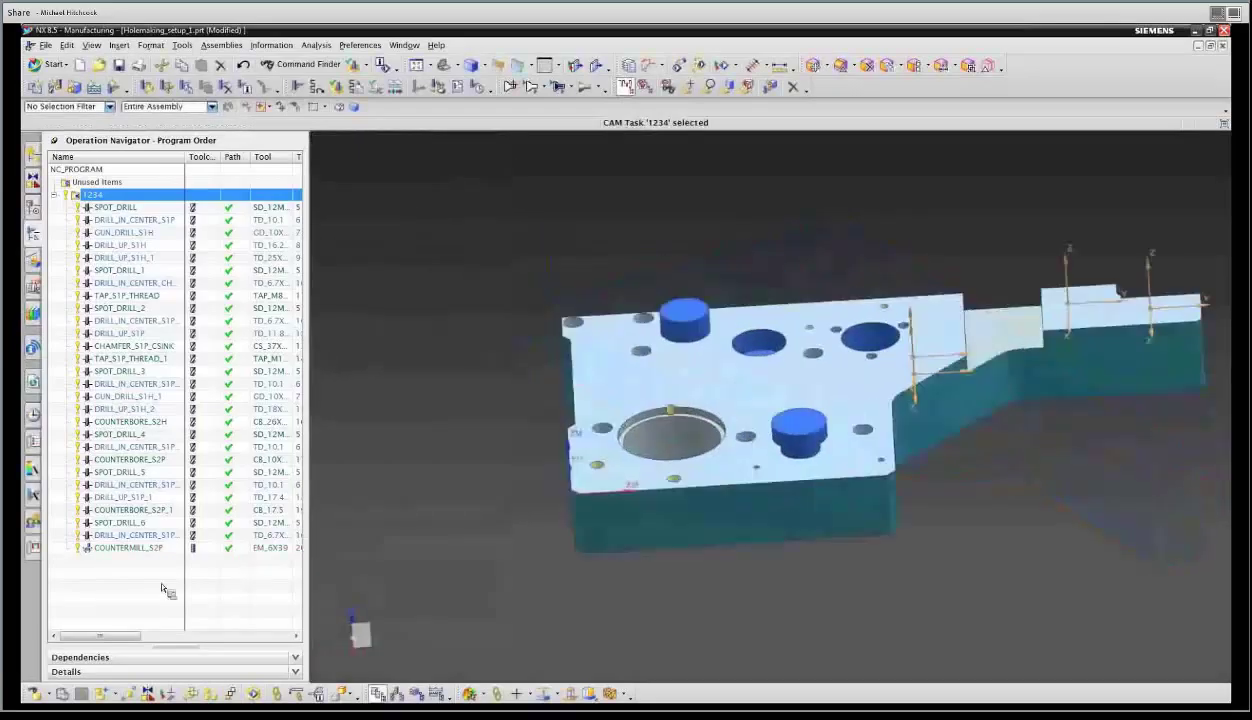
pyautogui.click(124, 592)
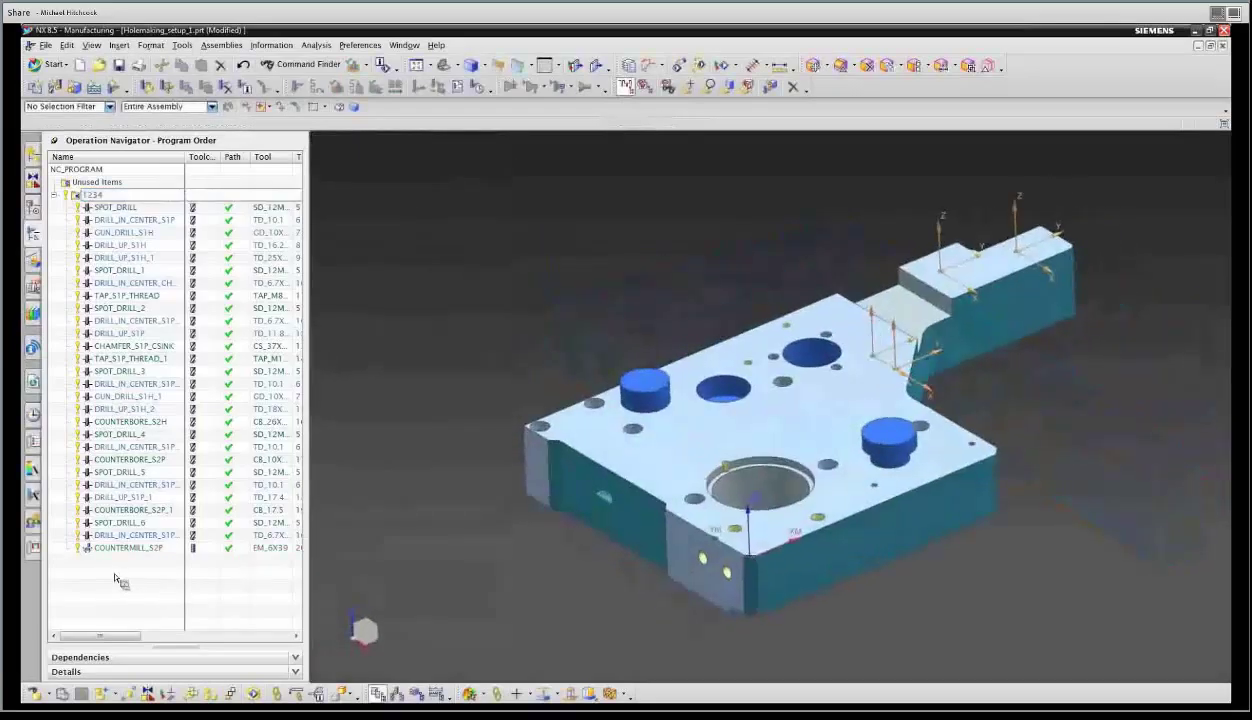
pyautogui.click(120, 522)
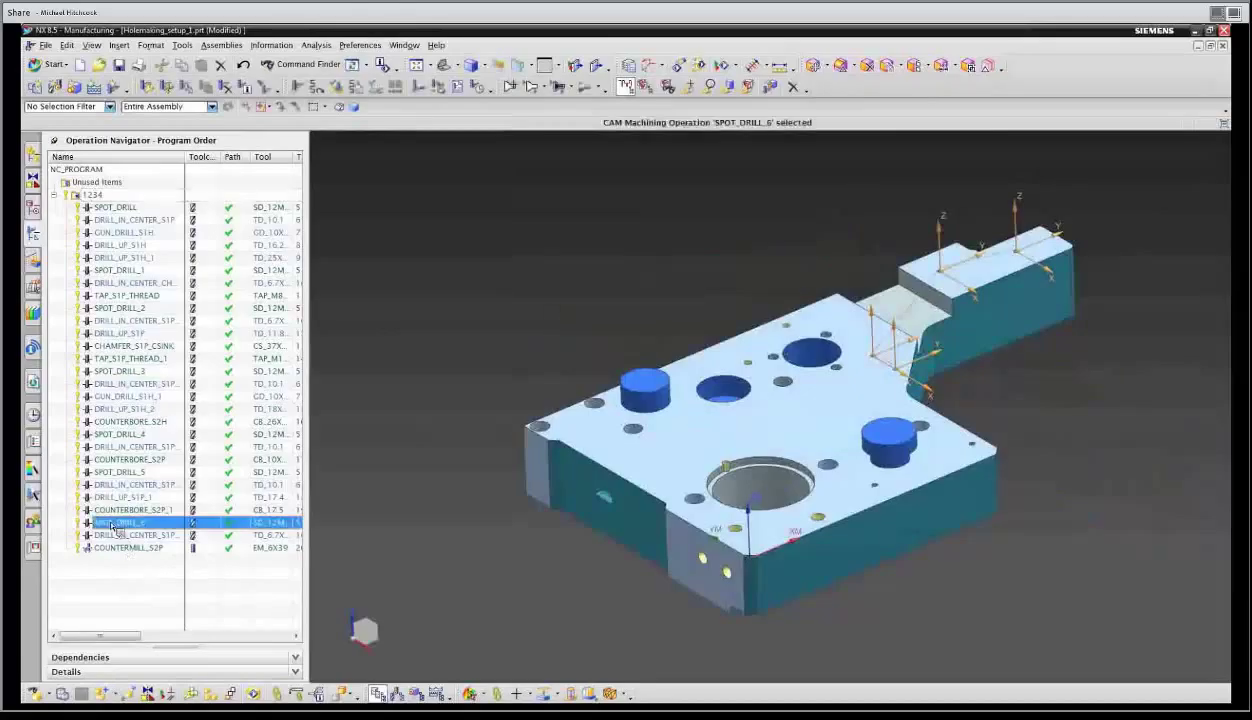
pyautogui.click(131, 601)
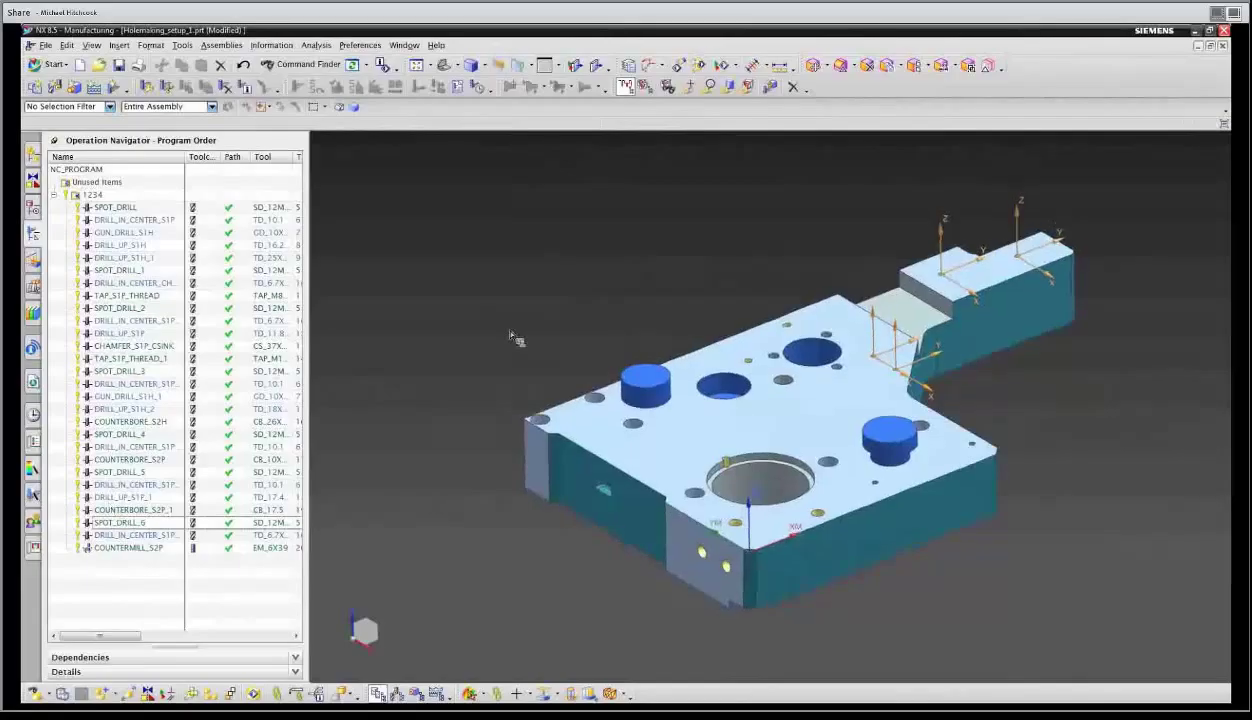
pyautogui.scroll(2, 788, 364)
pyautogui.scroll(2, 780, 362)
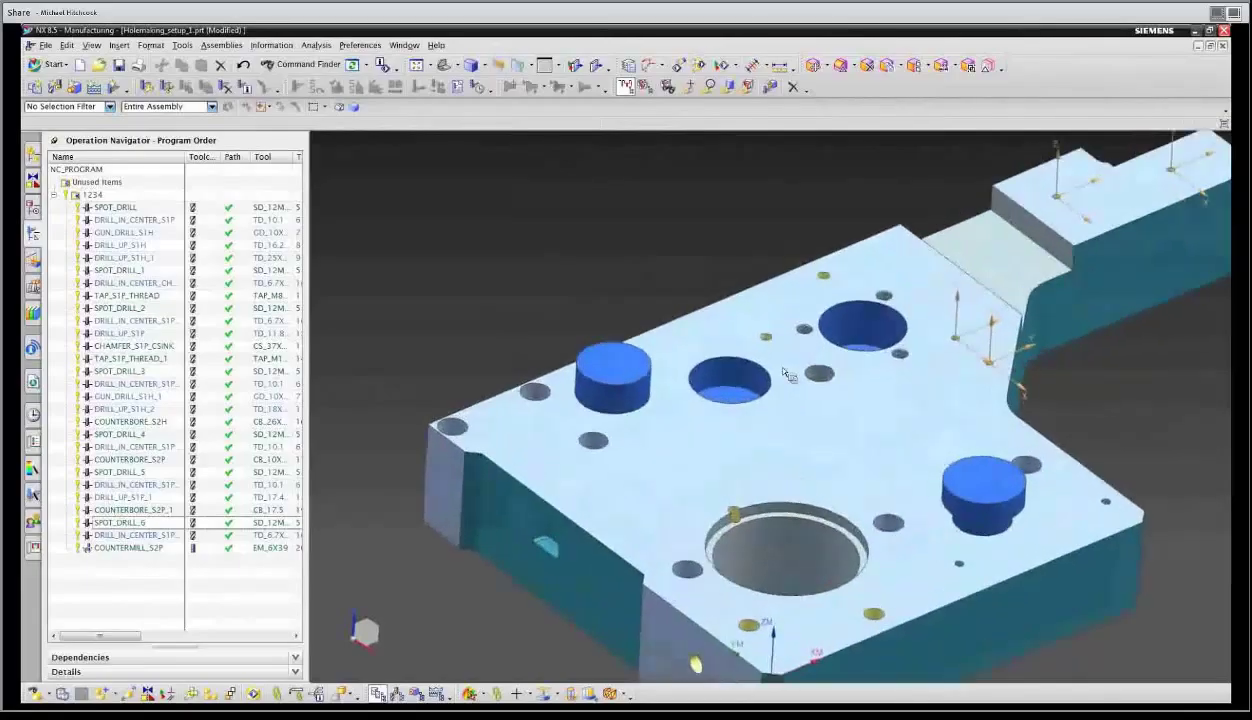
pyautogui.moveTo(721, 380); pyautogui.dragTo(722, 366, button='middle')
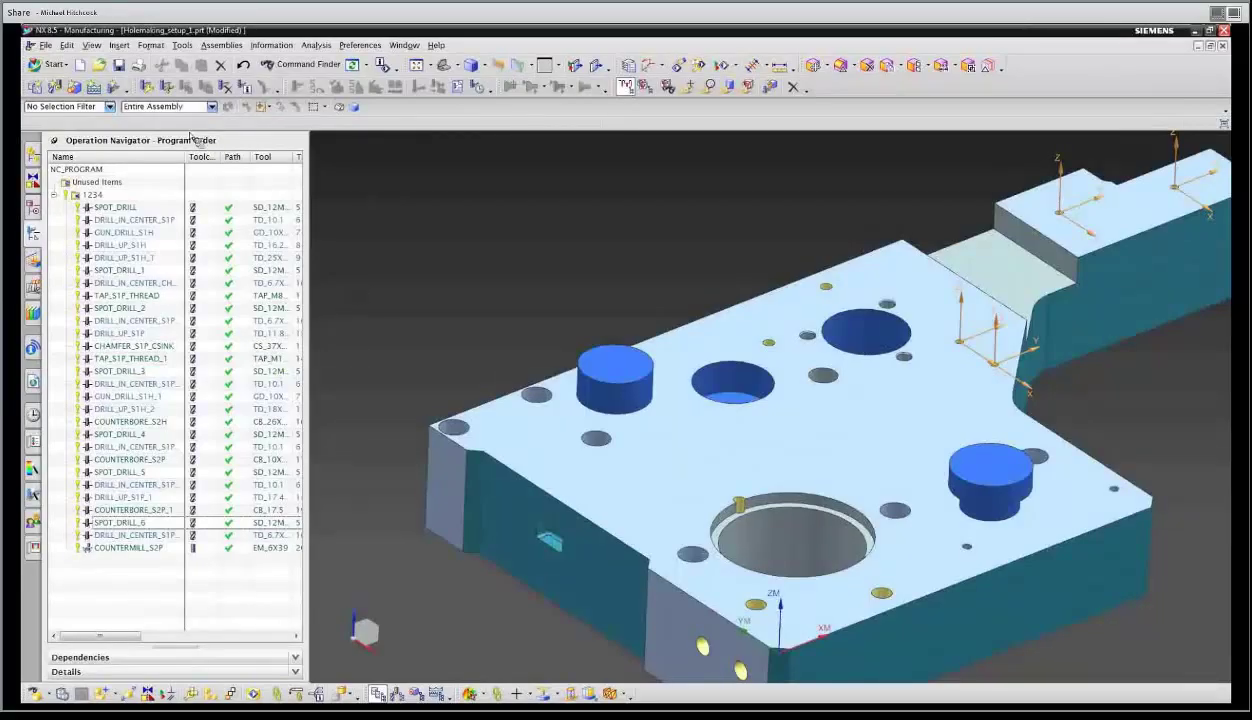
# Reset the template set file to its default in the manufacturing preferences and apply the change.
pyautogui.click(115, 91)
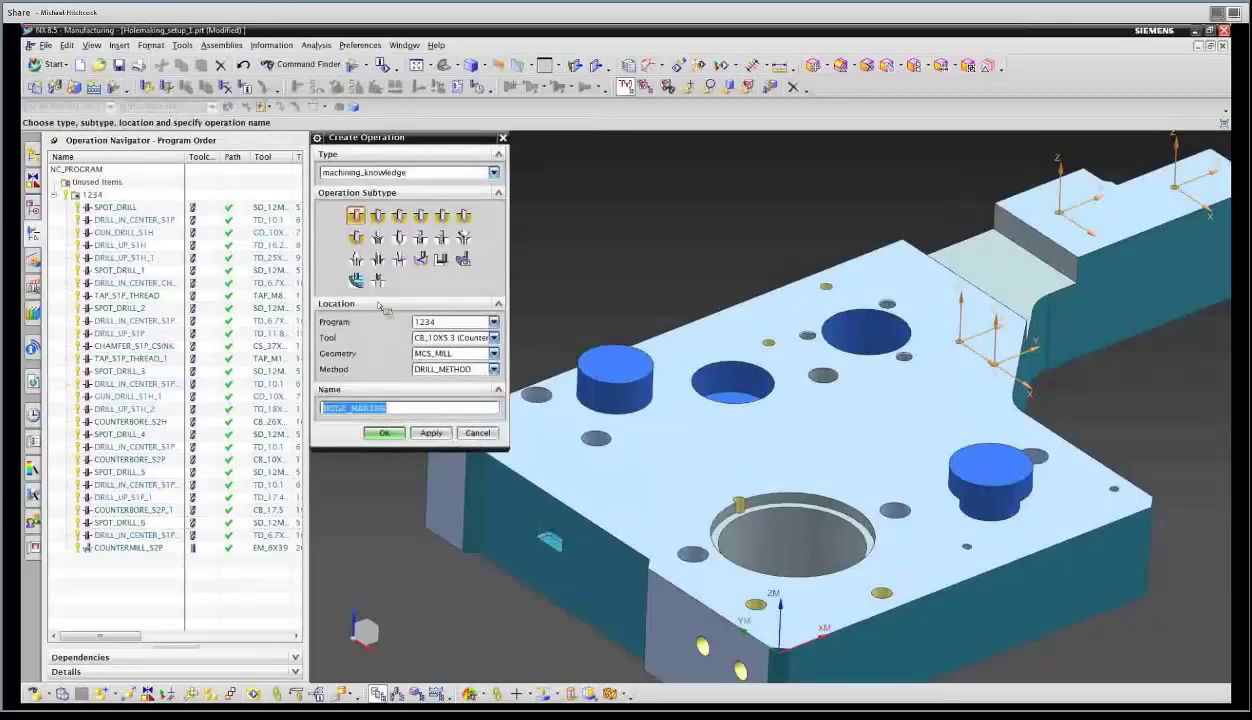
pyautogui.click(477, 433)
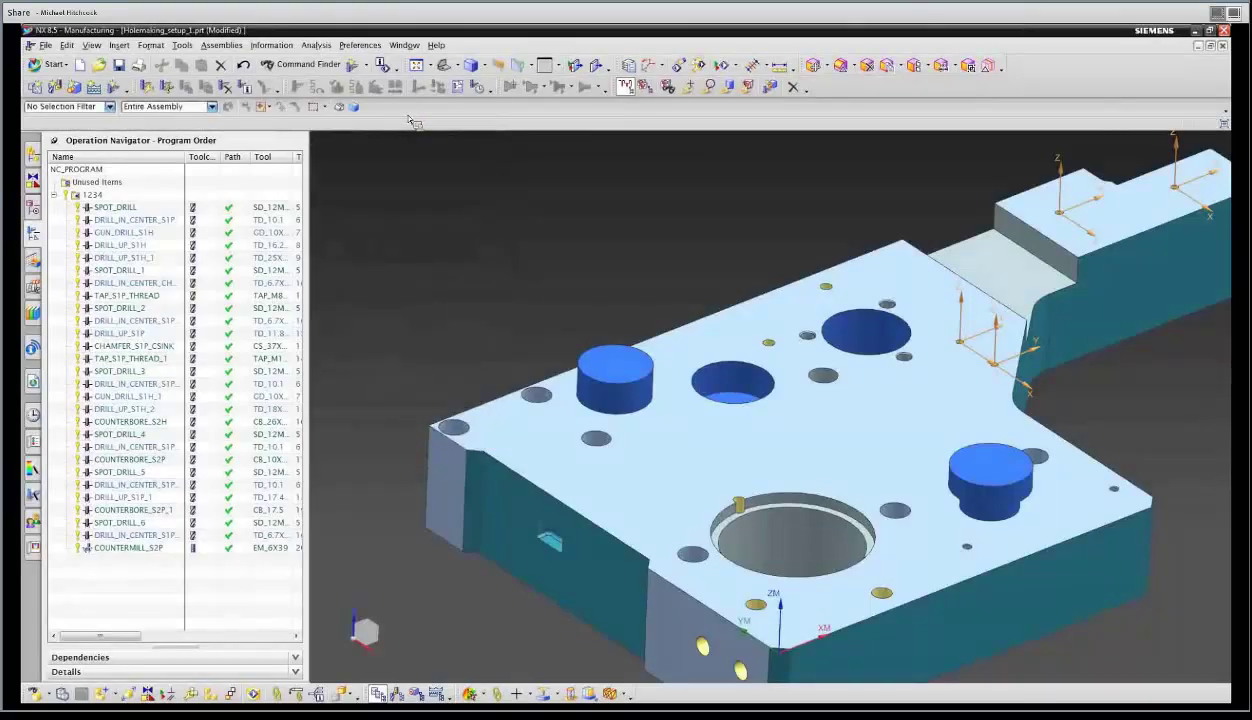
pyautogui.click(360, 45)
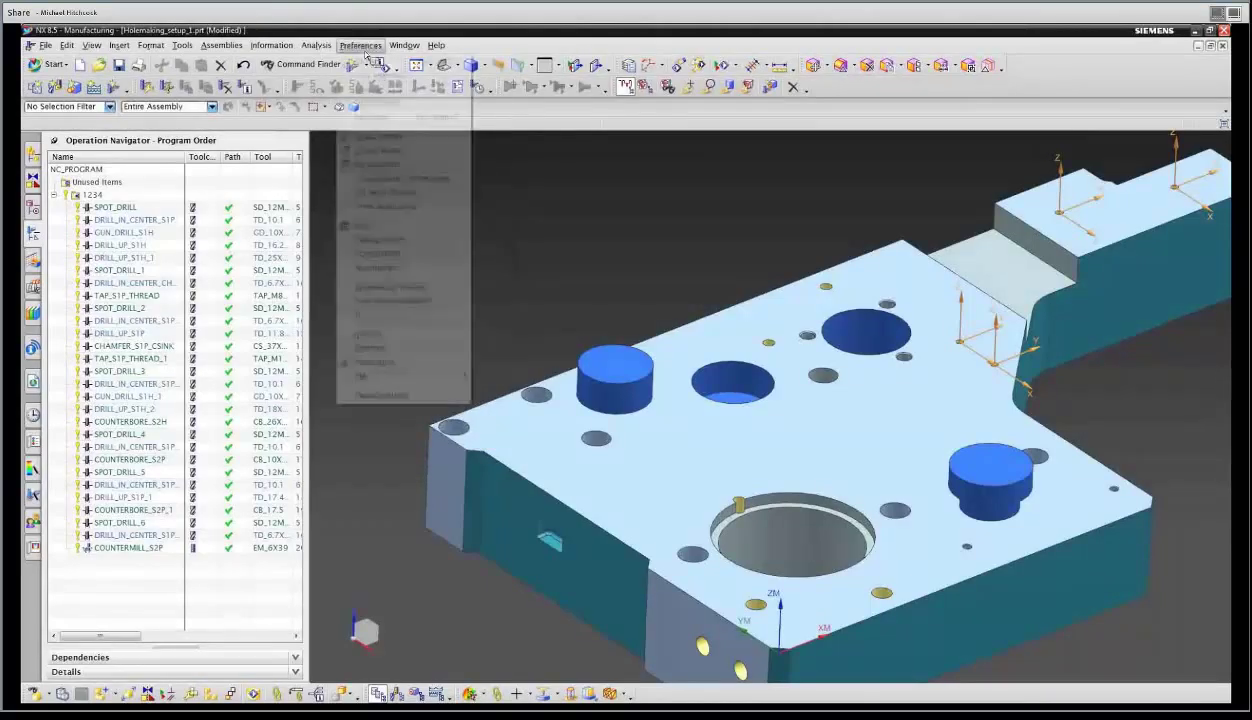
pyautogui.click(382, 396)
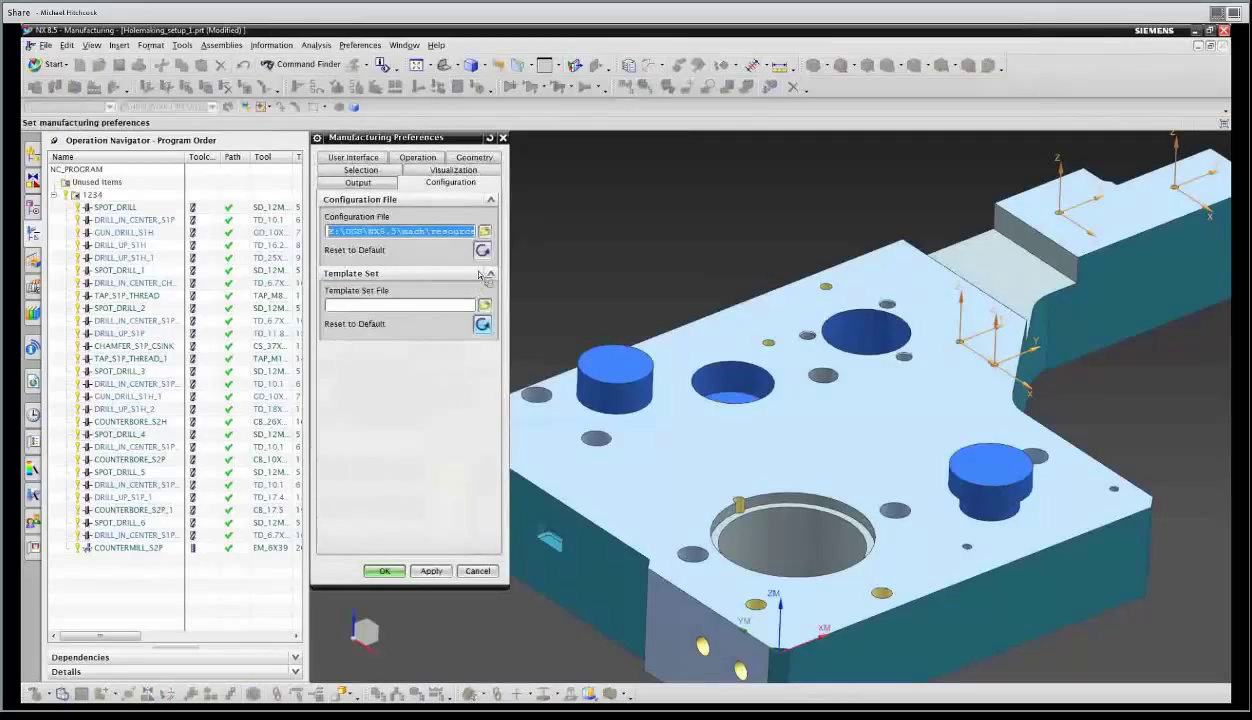
pyautogui.click(482, 324)
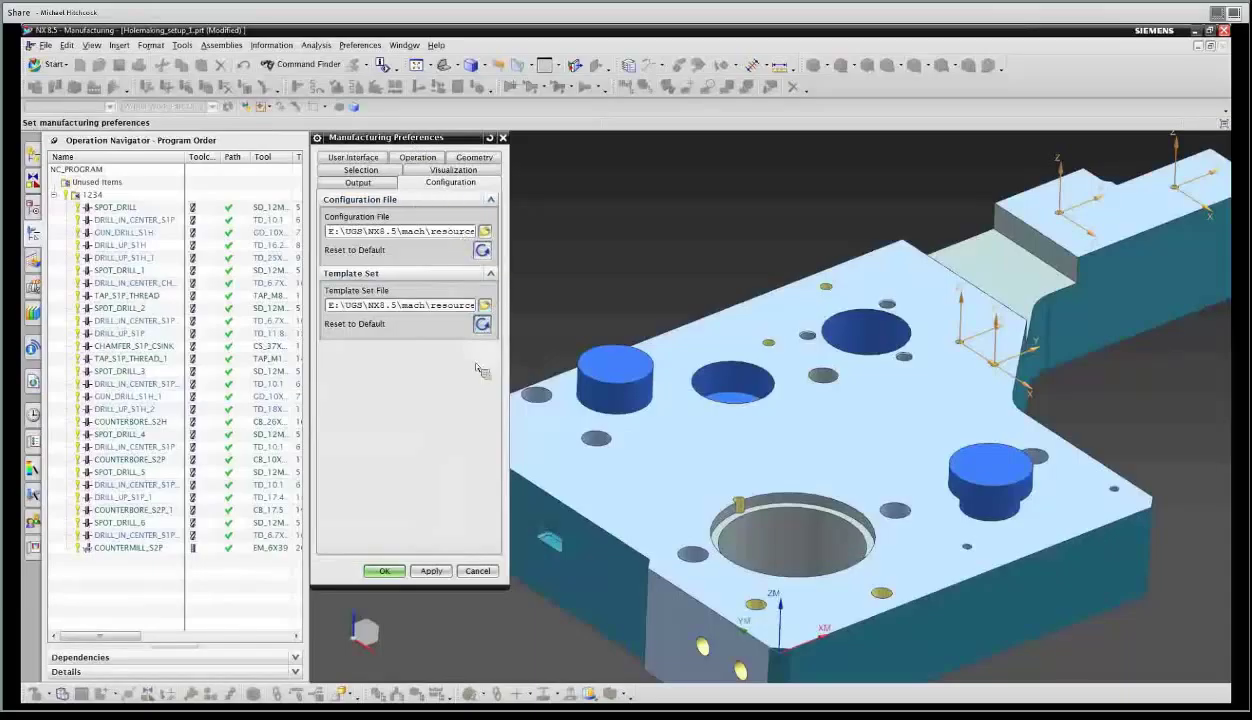
pyautogui.click(431, 571)
pyautogui.click(384, 571)
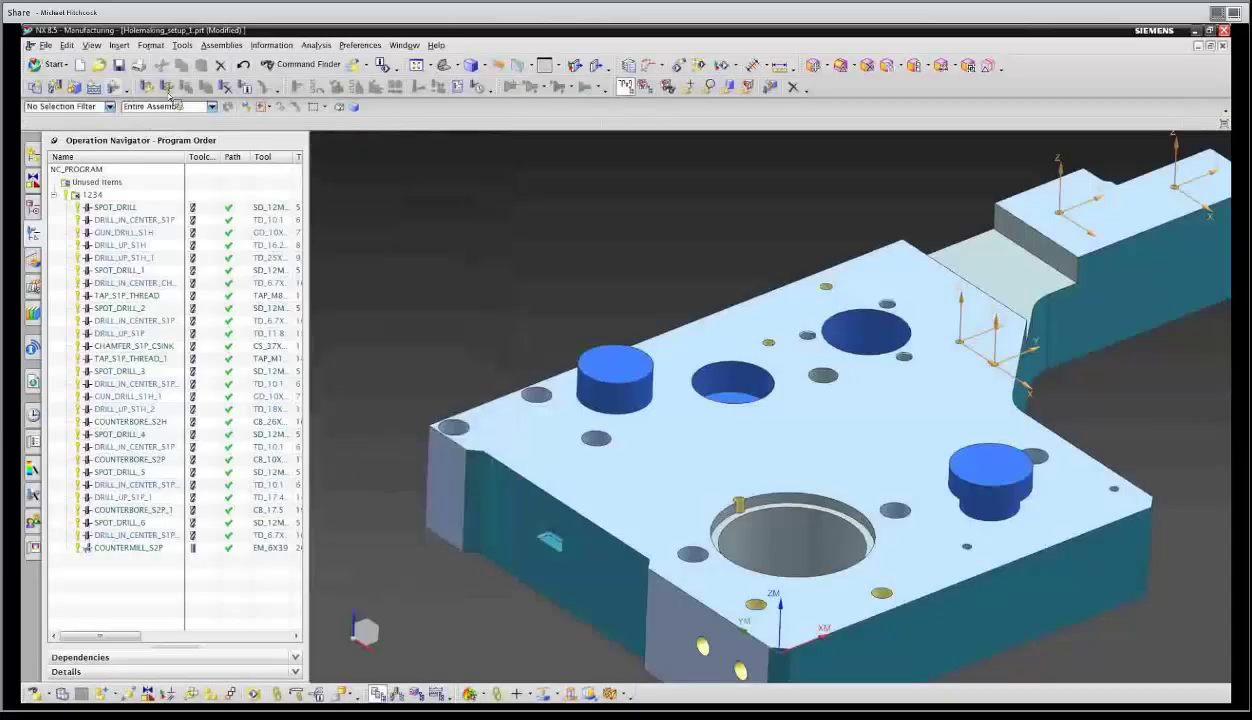
# Create a mill_planar HOLE_MILLING operation in program 1234 with tool EM25X75, geometry WORKPIECE and method MILL_FINISH.
pyautogui.click(141, 90)
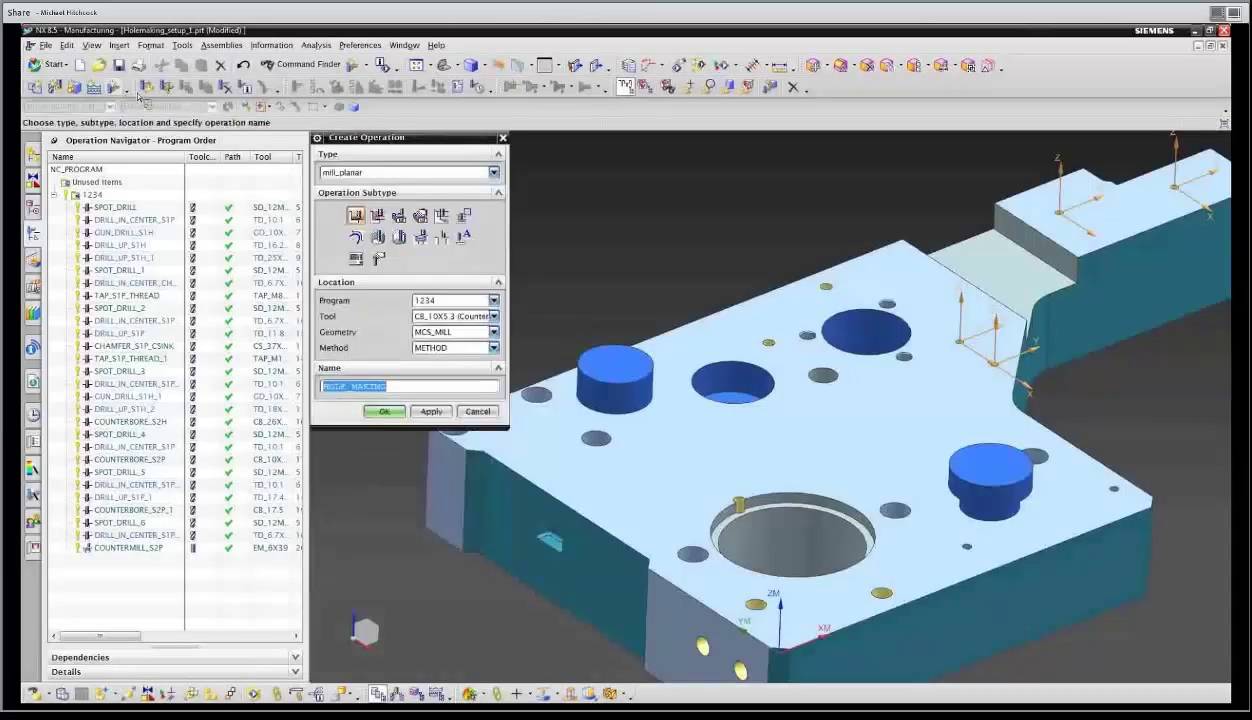
pyautogui.click(405, 174)
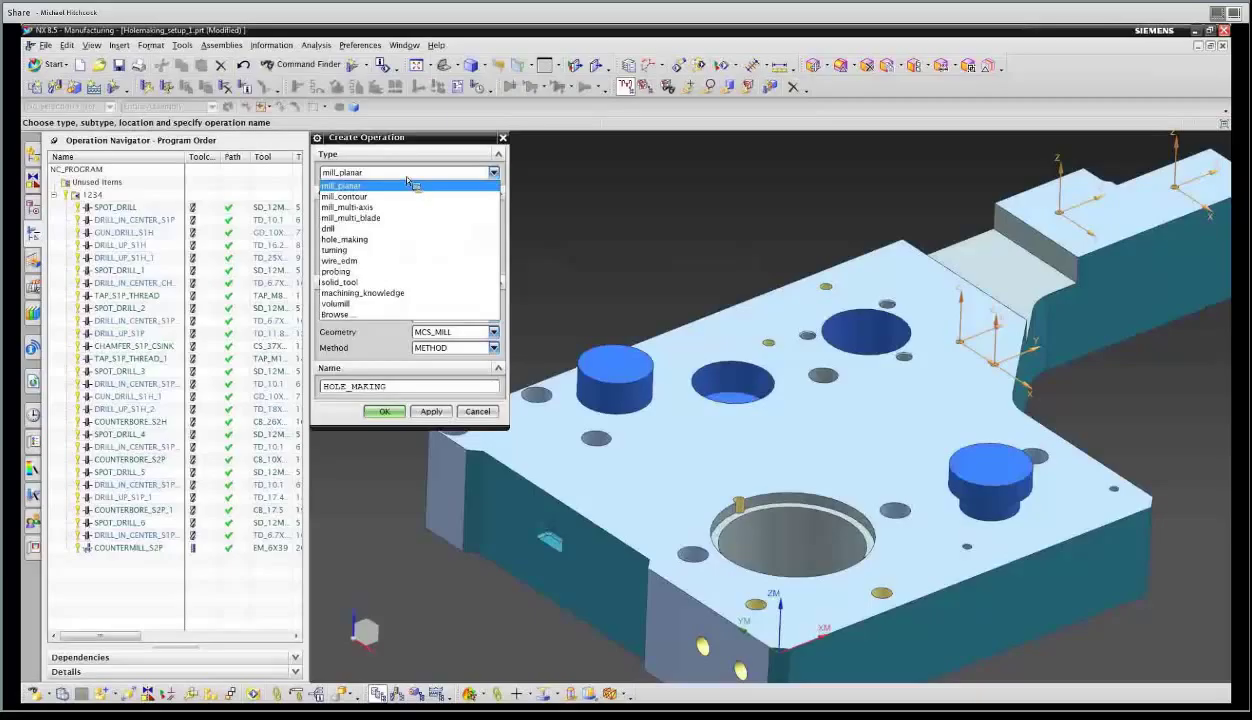
pyautogui.click(406, 185)
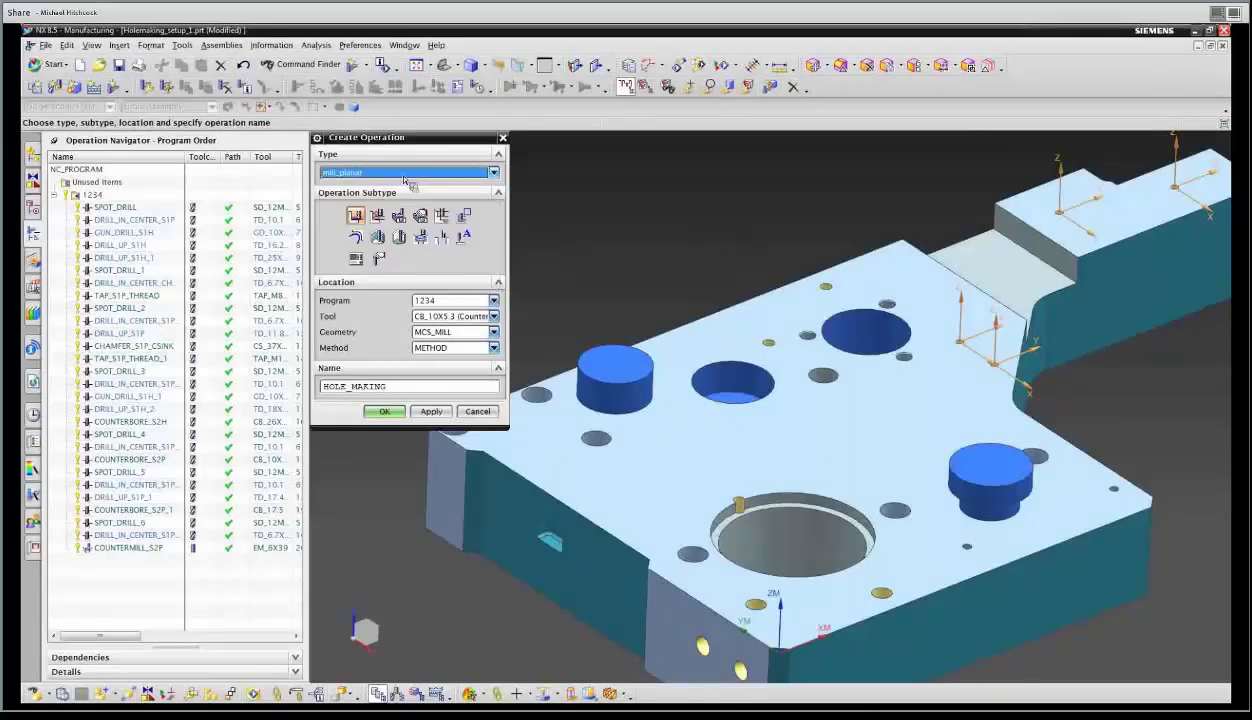
pyautogui.click(422, 240)
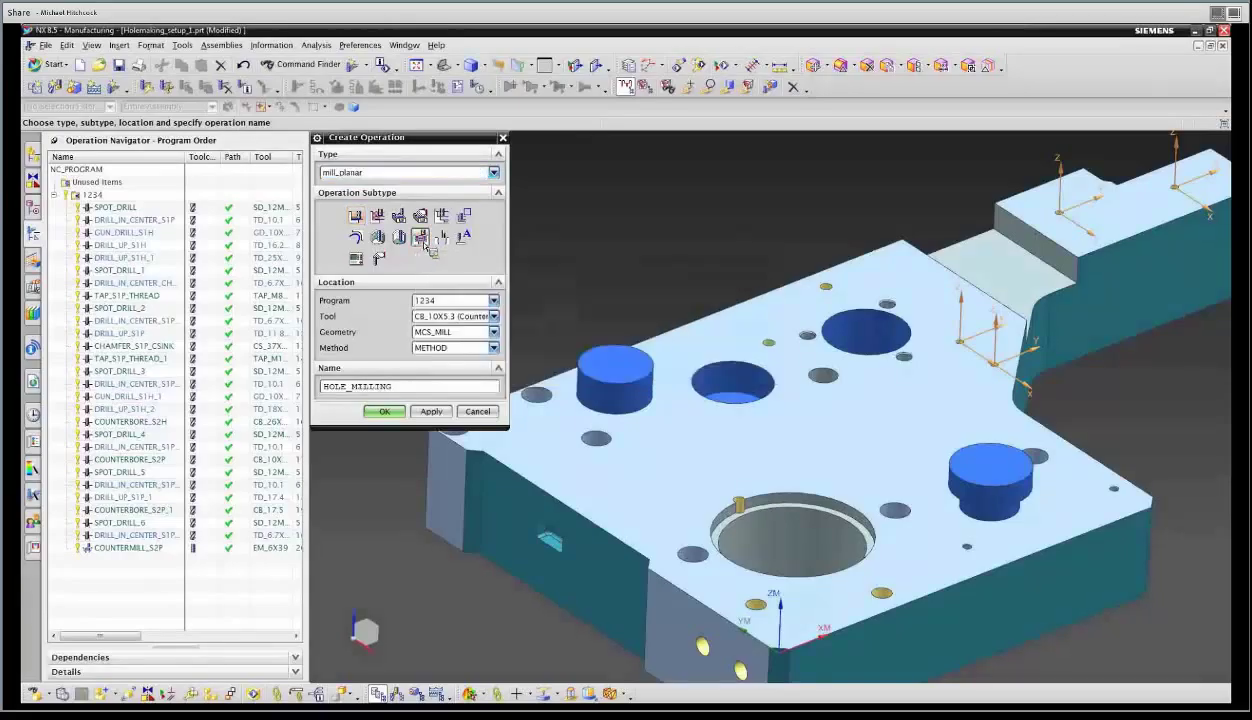
pyautogui.click(441, 317)
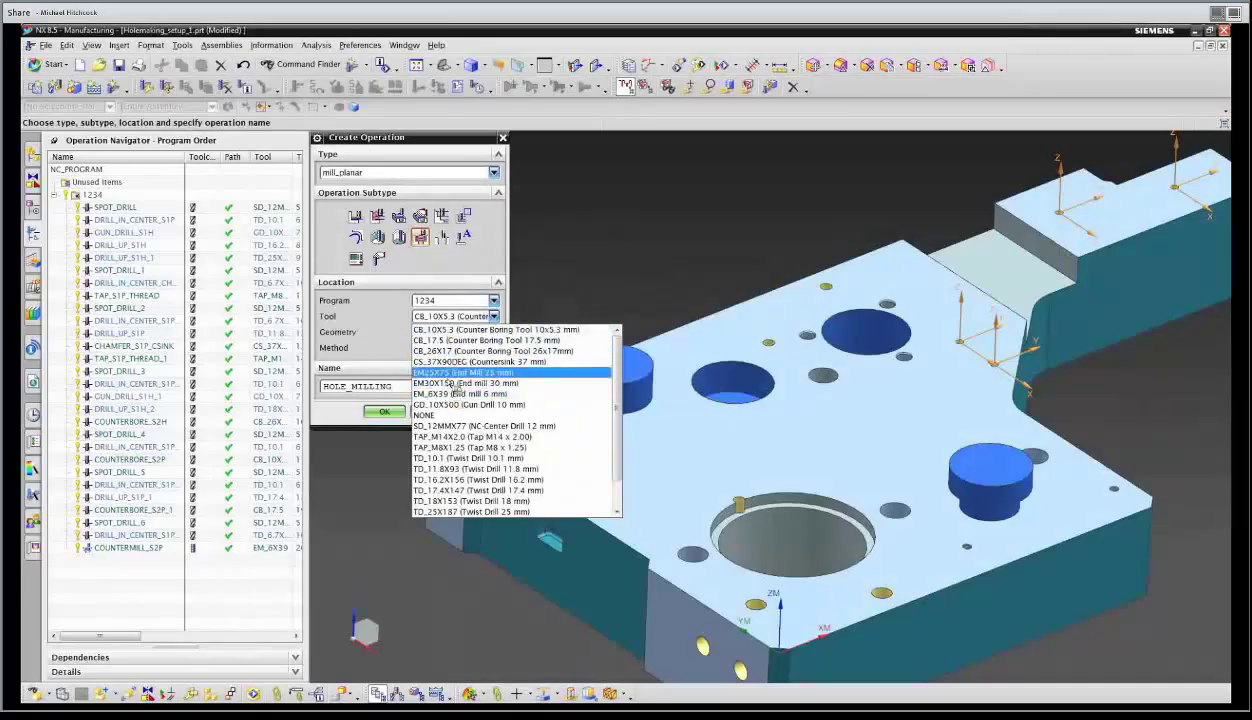
pyautogui.press('Return')
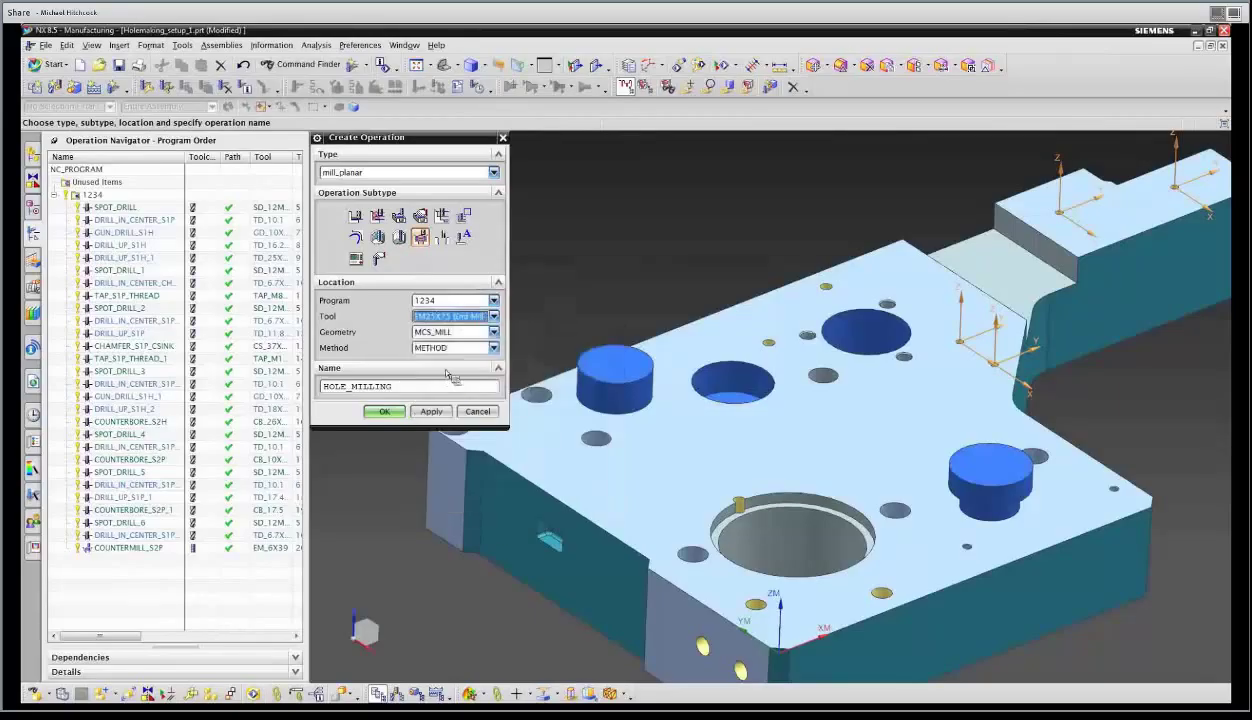
pyautogui.click(452, 333)
pyautogui.click(452, 443)
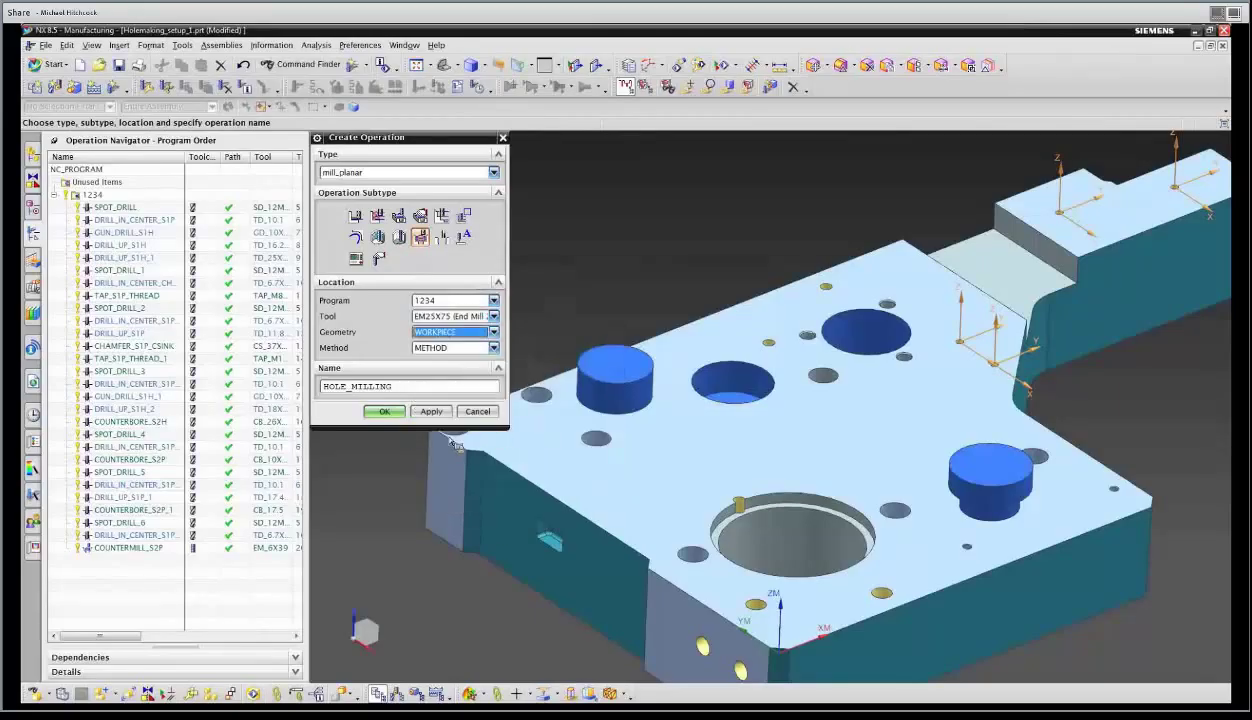
pyautogui.click(460, 347)
pyautogui.click(457, 377)
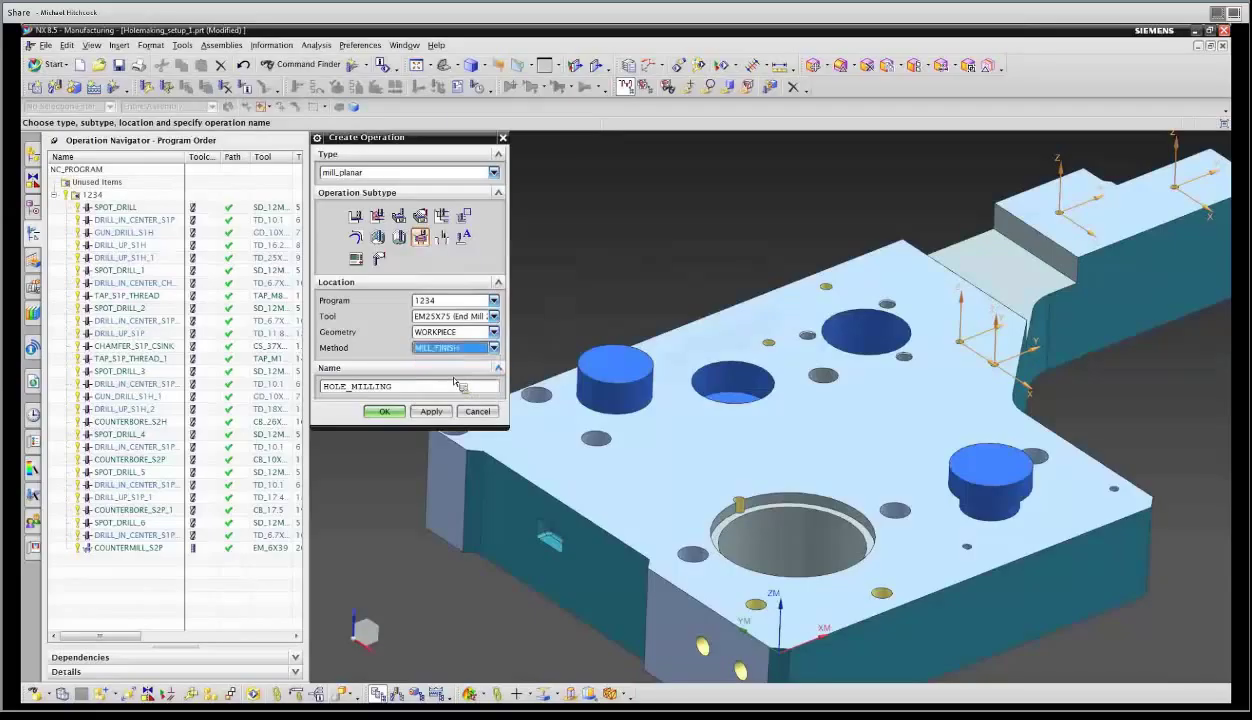
pyautogui.click(396, 416)
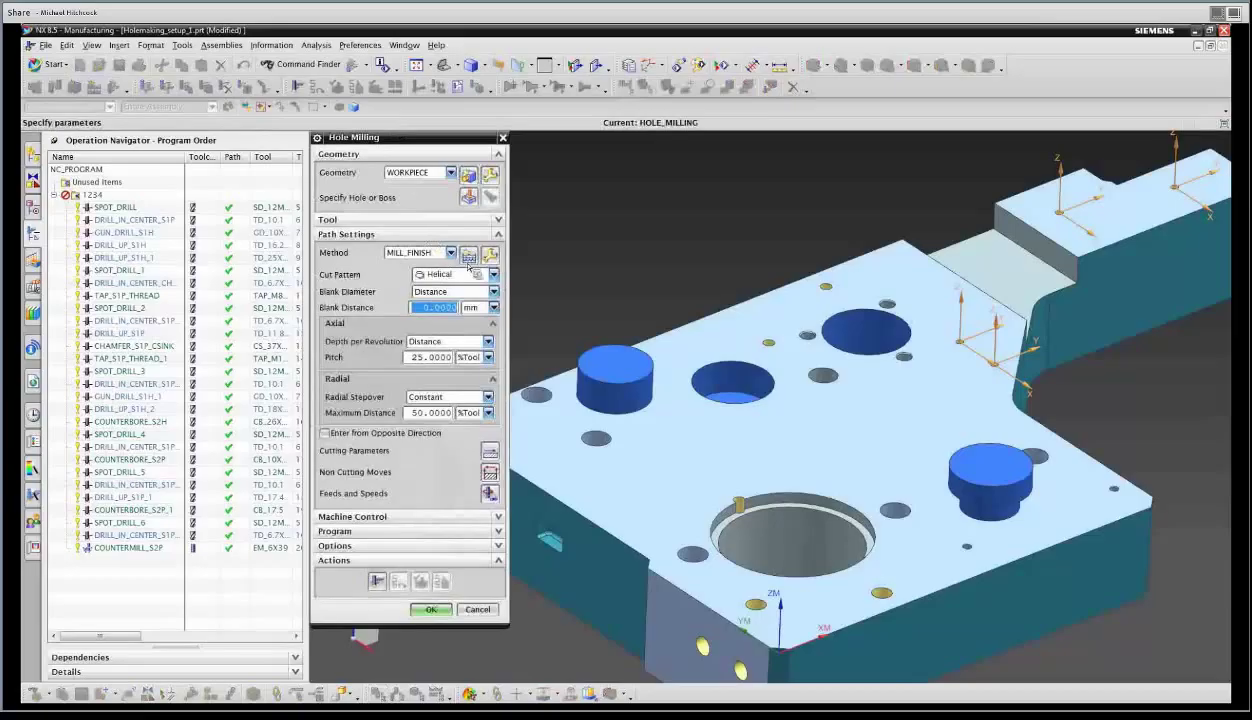
# Specify the machining geometry as Boss and select the cylindrical faces of the two raised blue bosses.
pyautogui.click(472, 200)
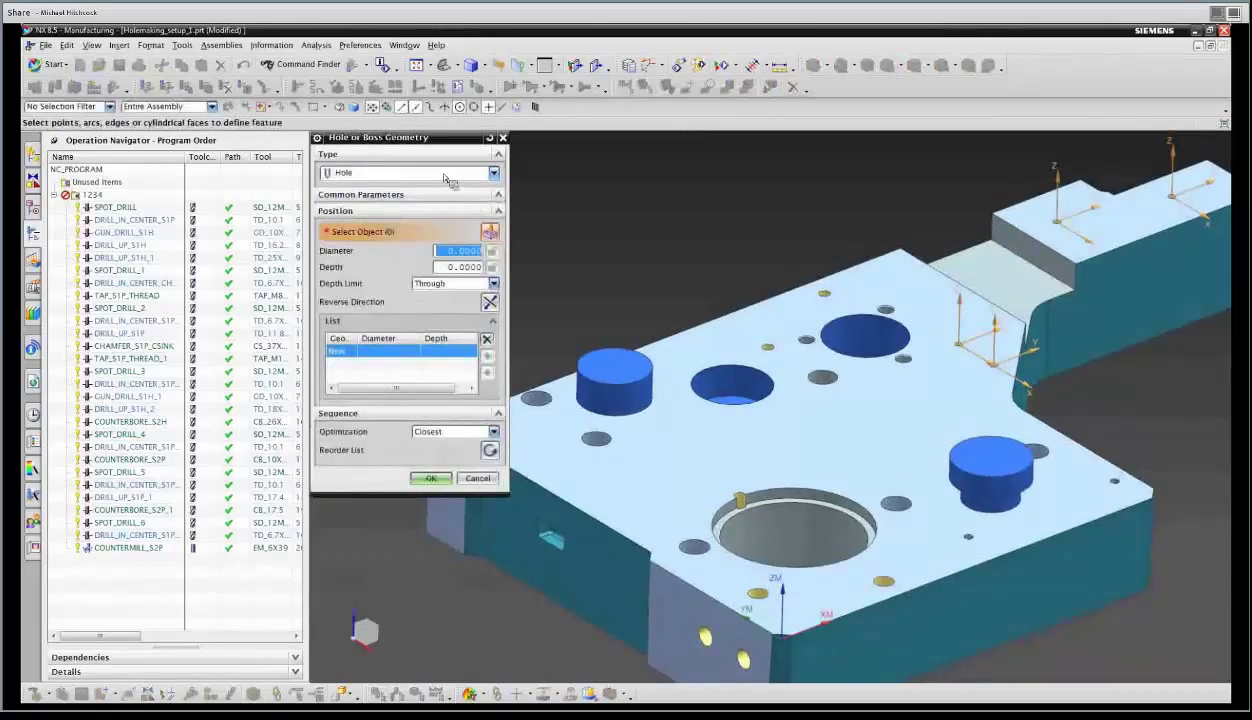
pyautogui.click(848, 322)
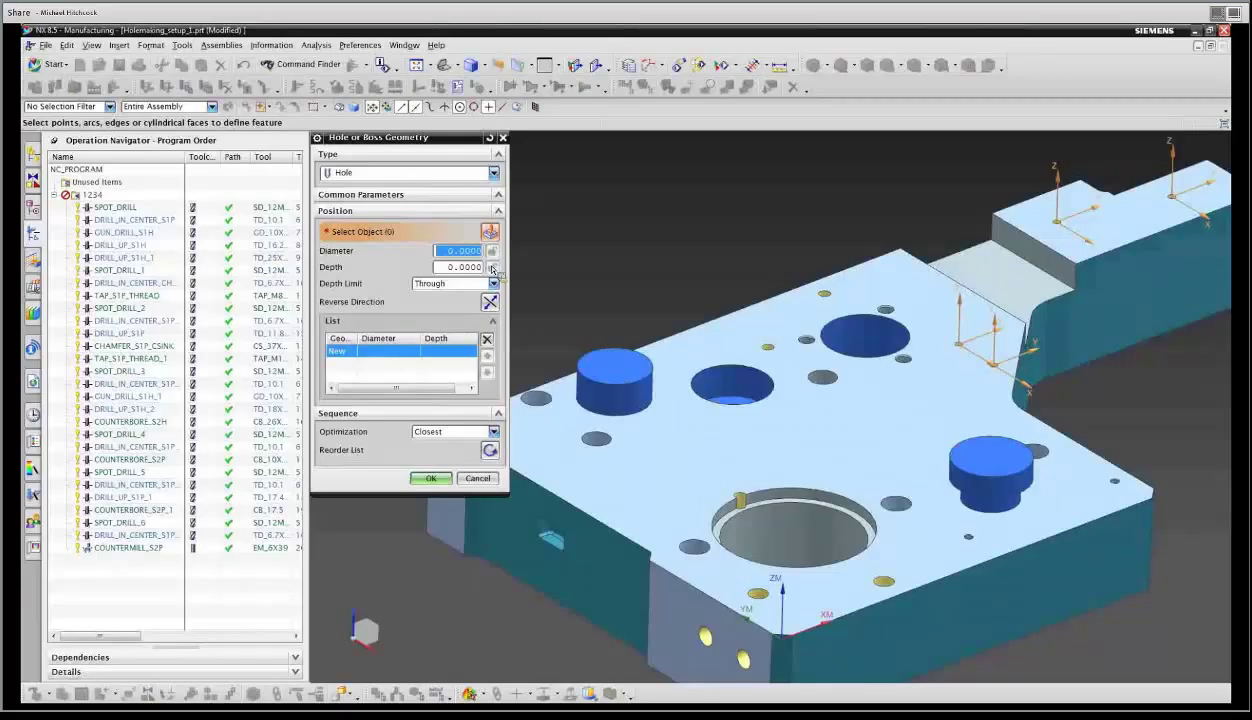
pyautogui.click(402, 176)
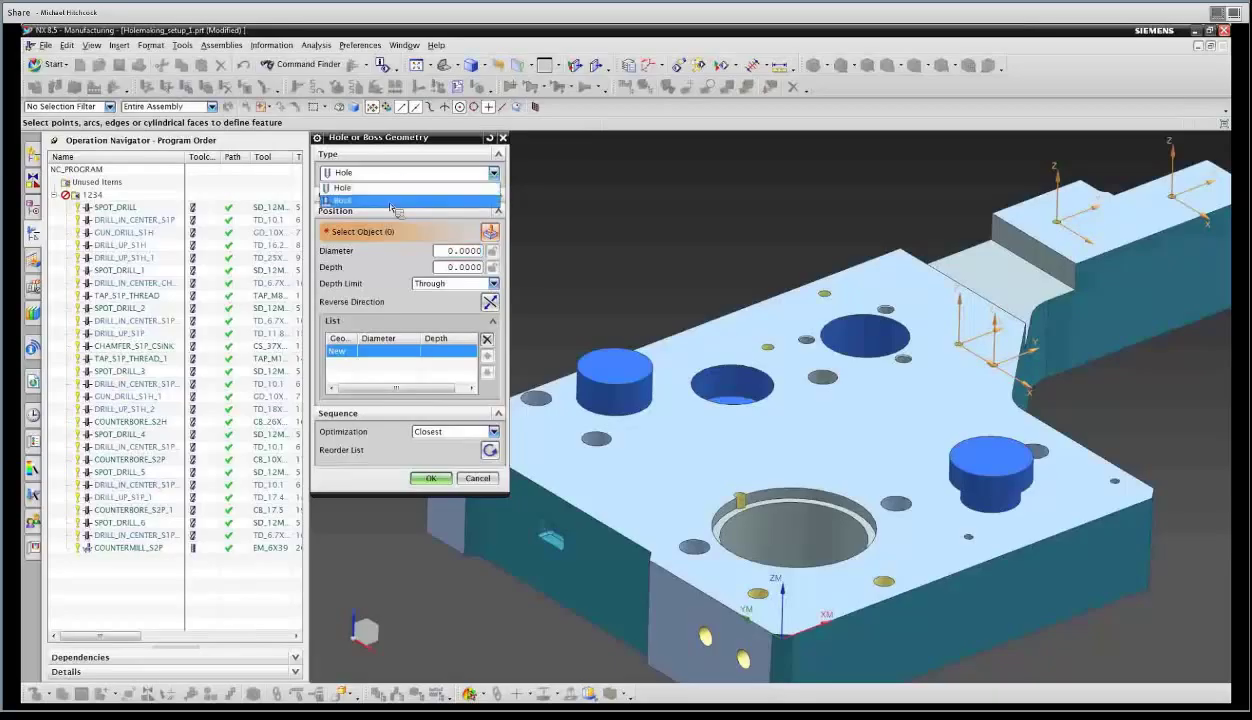
pyautogui.click(395, 196)
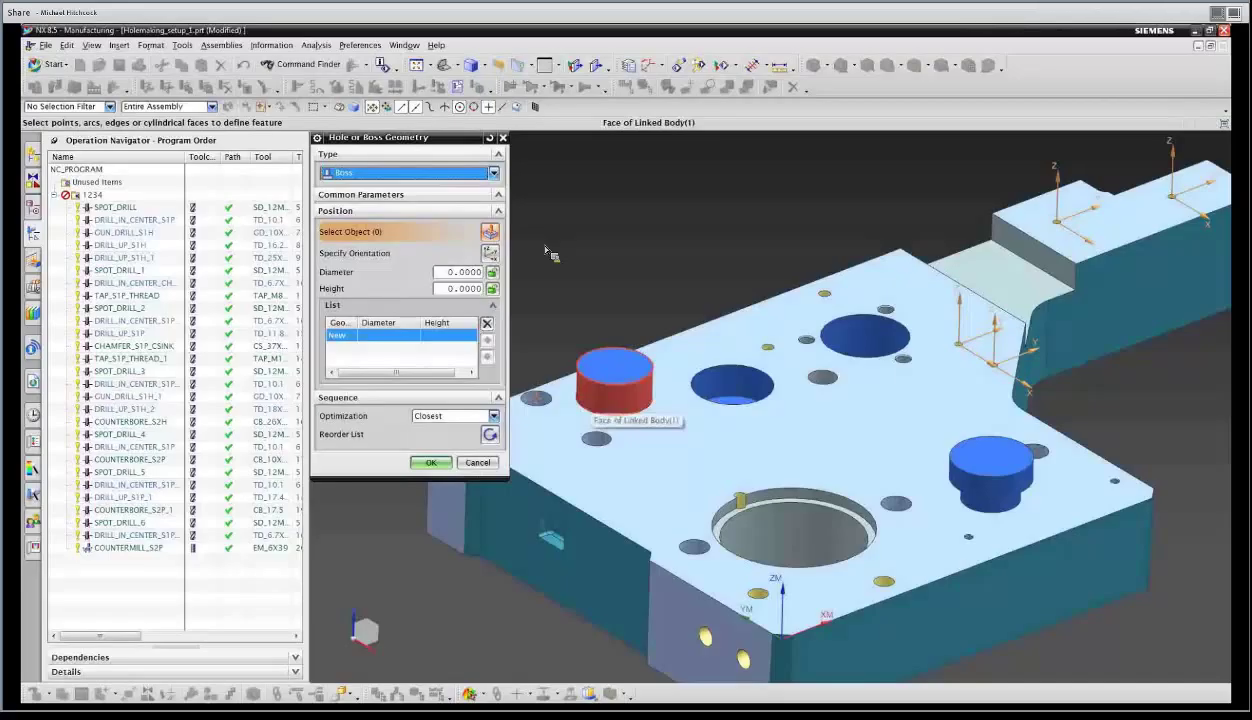
pyautogui.click(614, 372)
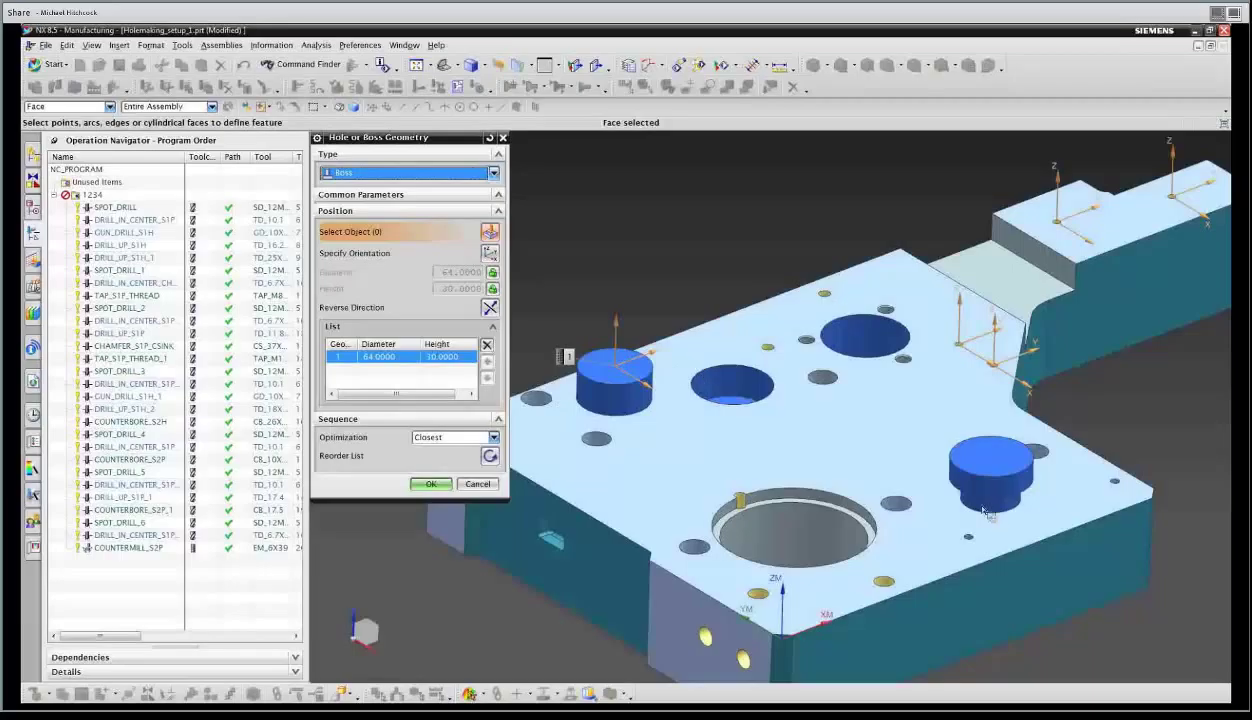
pyautogui.click(955, 486)
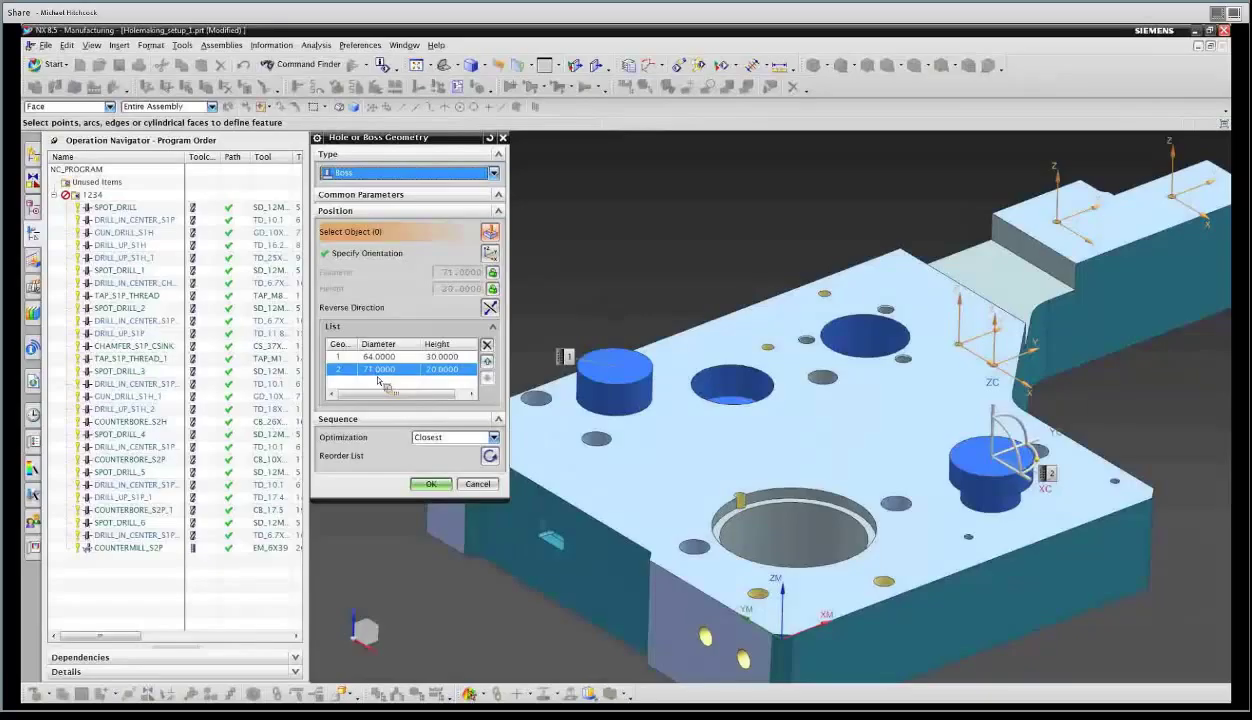
# Check the distance on the stepped boss, set its height to a user-defined 40 mm and accept the boss geometry.
pyautogui.press('d')
pyautogui.click(448, 386)
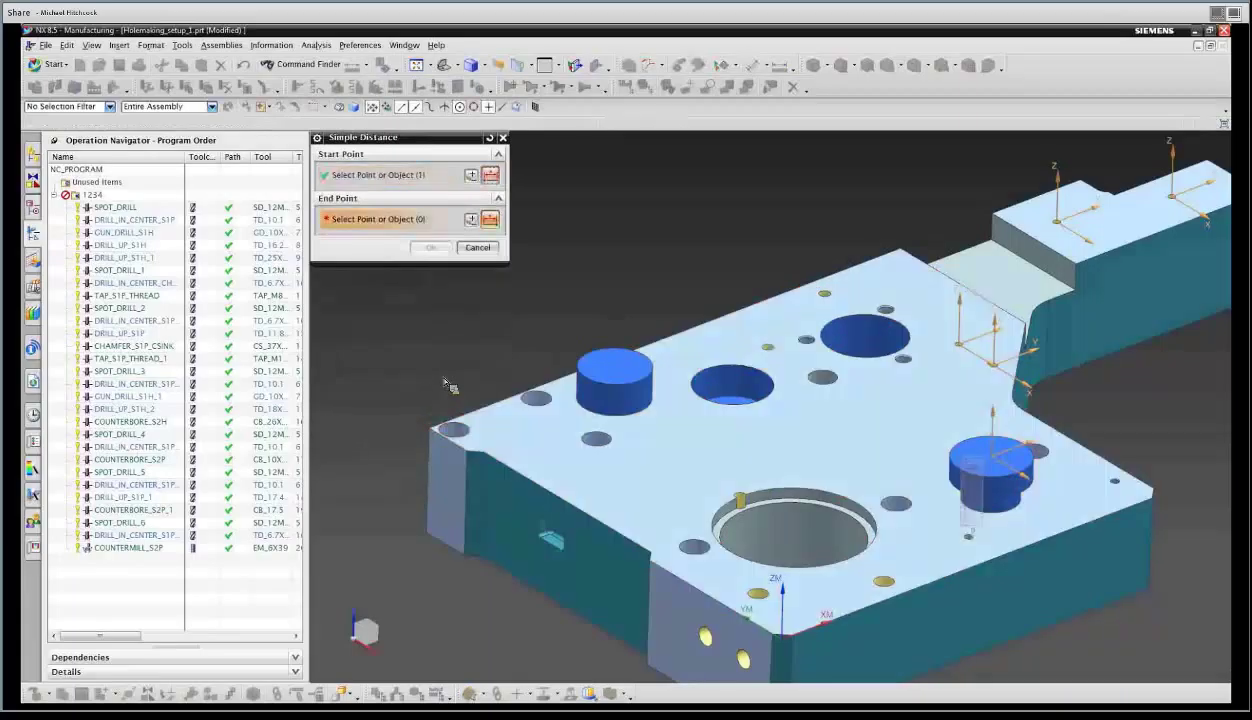
pyautogui.press('Escape')
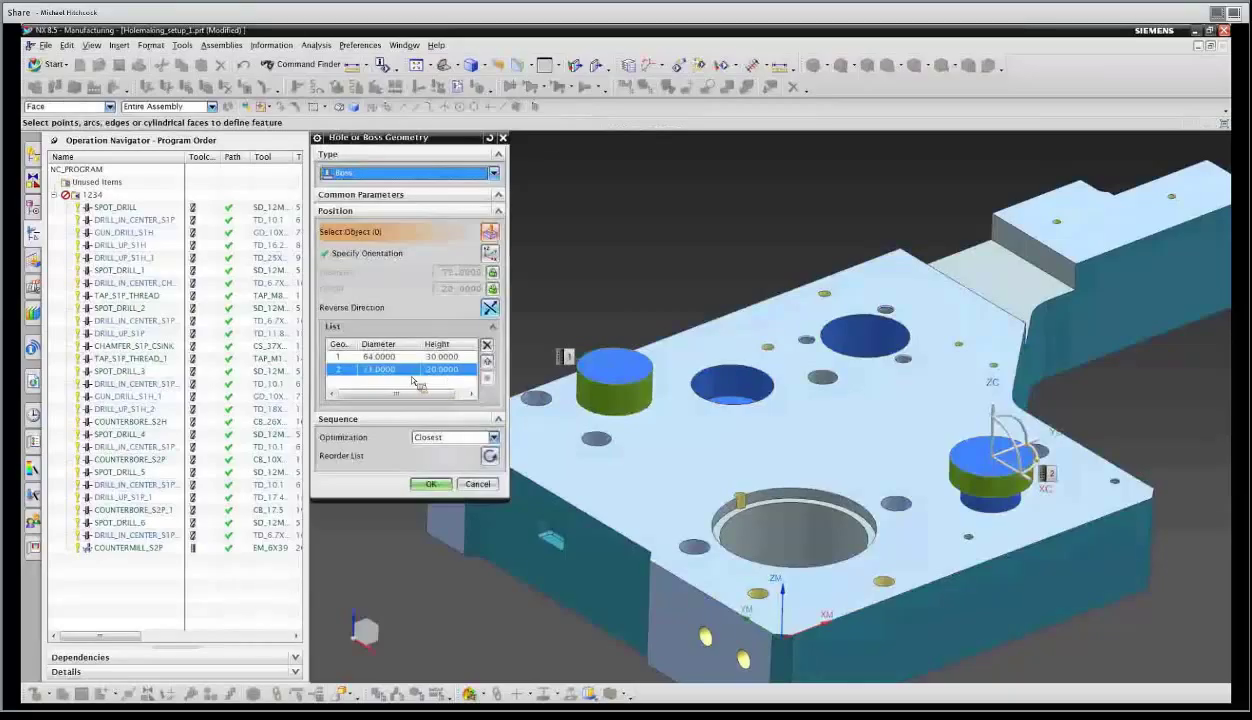
pyautogui.click(489, 307)
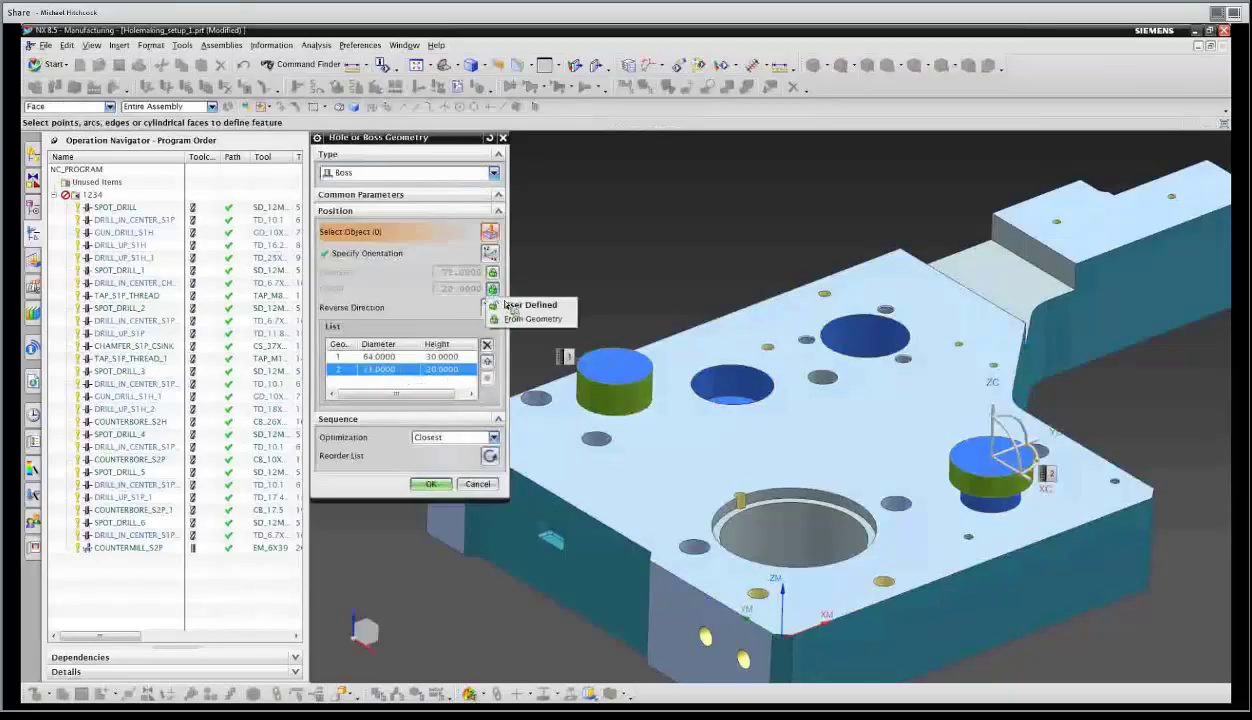
pyautogui.click(510, 306)
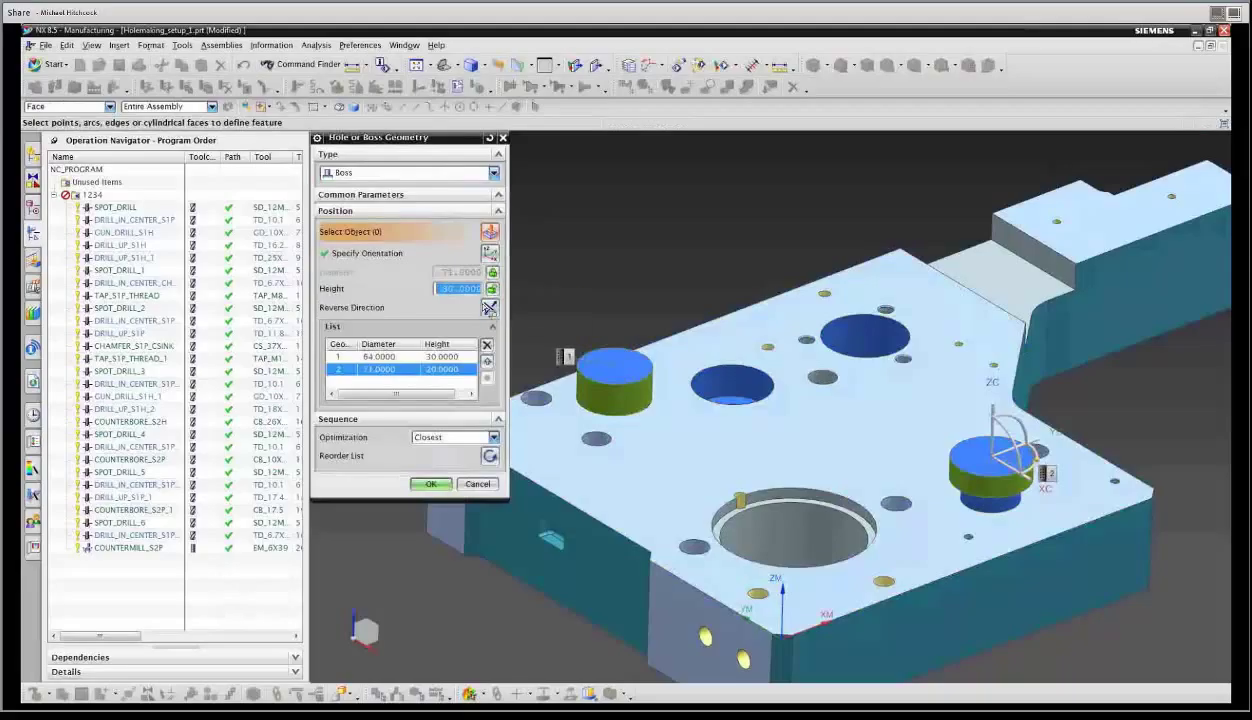
pyautogui.write('40')
pyautogui.click(430, 483)
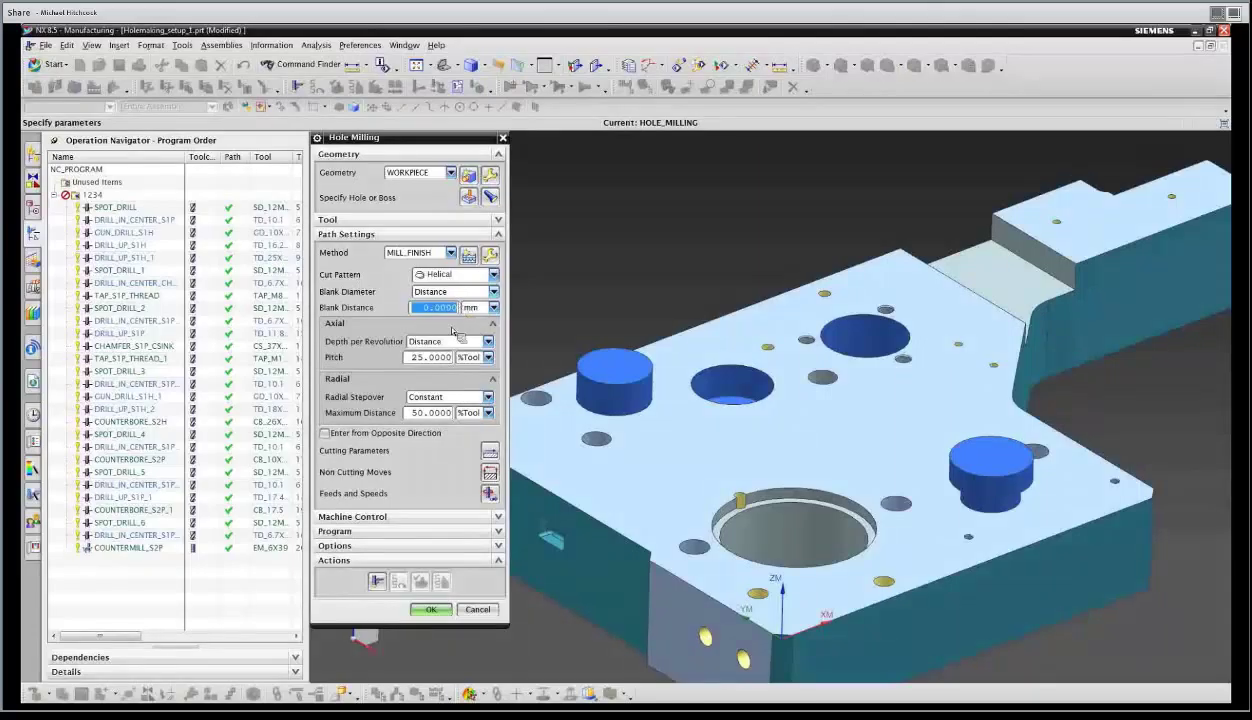
# Set the blank distance to 2 mm and define the depth per revolution by Ramp Angle.
pyautogui.write('2')
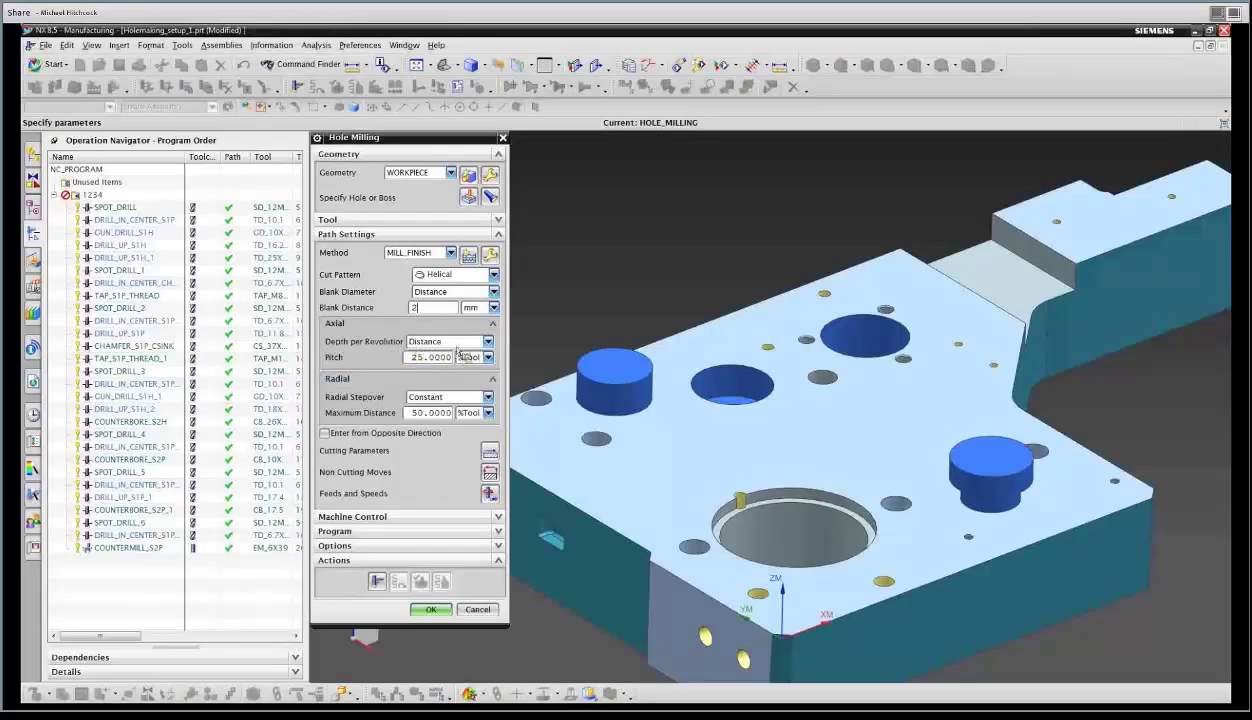
pyautogui.click(452, 342)
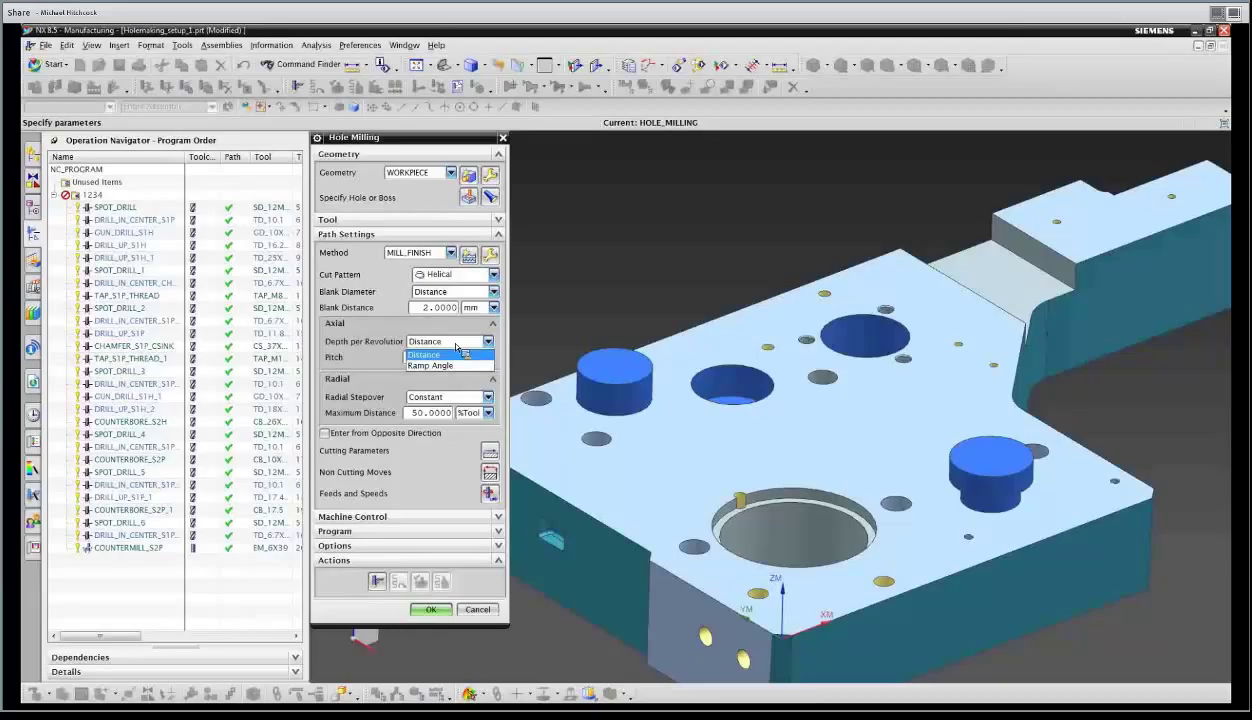
# Set the engage minimum clearance to 5 mm, disable Start from Center and generate the hole milling tool path.
pyautogui.click(490, 472)
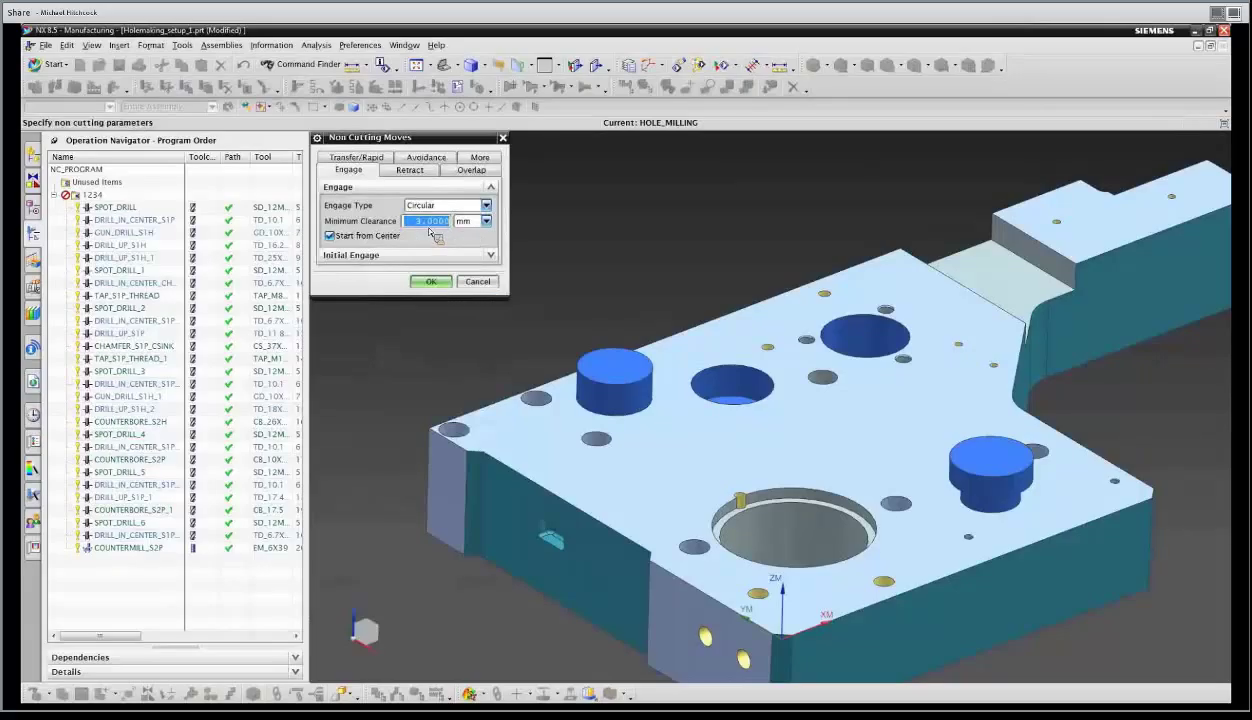
pyautogui.write('5')
pyautogui.click(330, 236)
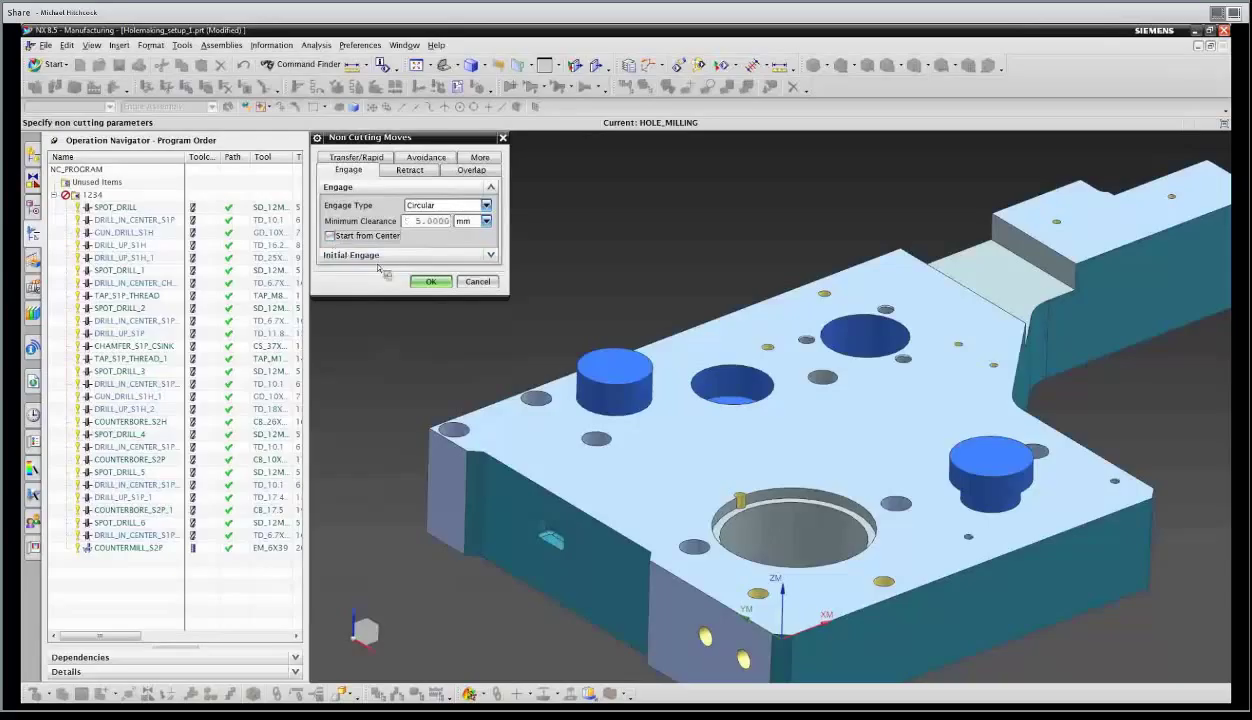
pyautogui.click(429, 283)
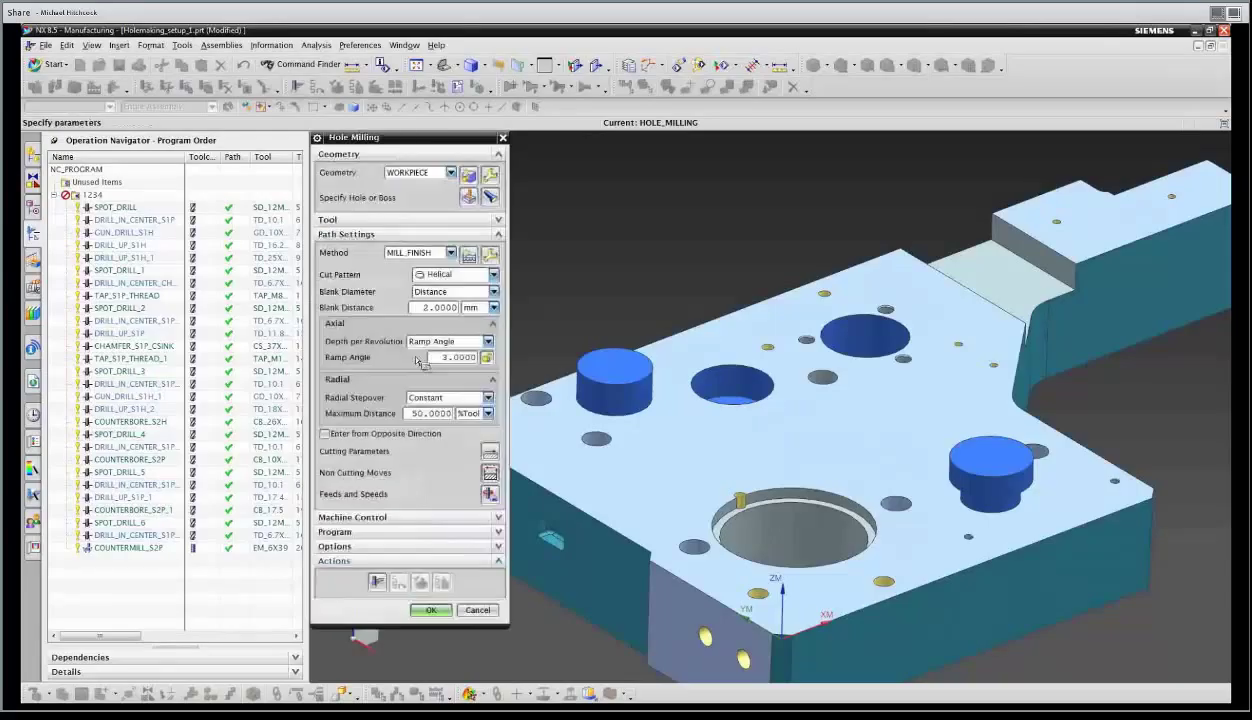
pyautogui.click(378, 581)
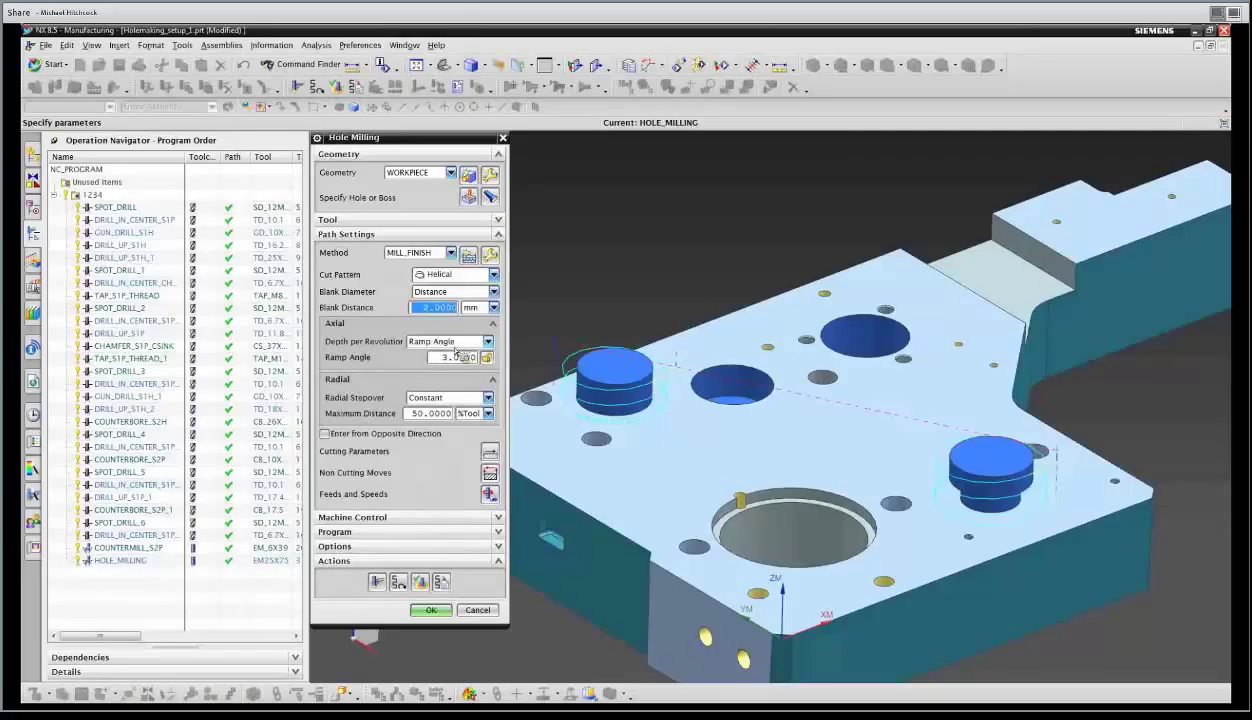
# Define the depth per revolution by Distance with a 3 mm pitch and regenerate the tool path.
pyautogui.click(458, 342)
pyautogui.click(463, 360)
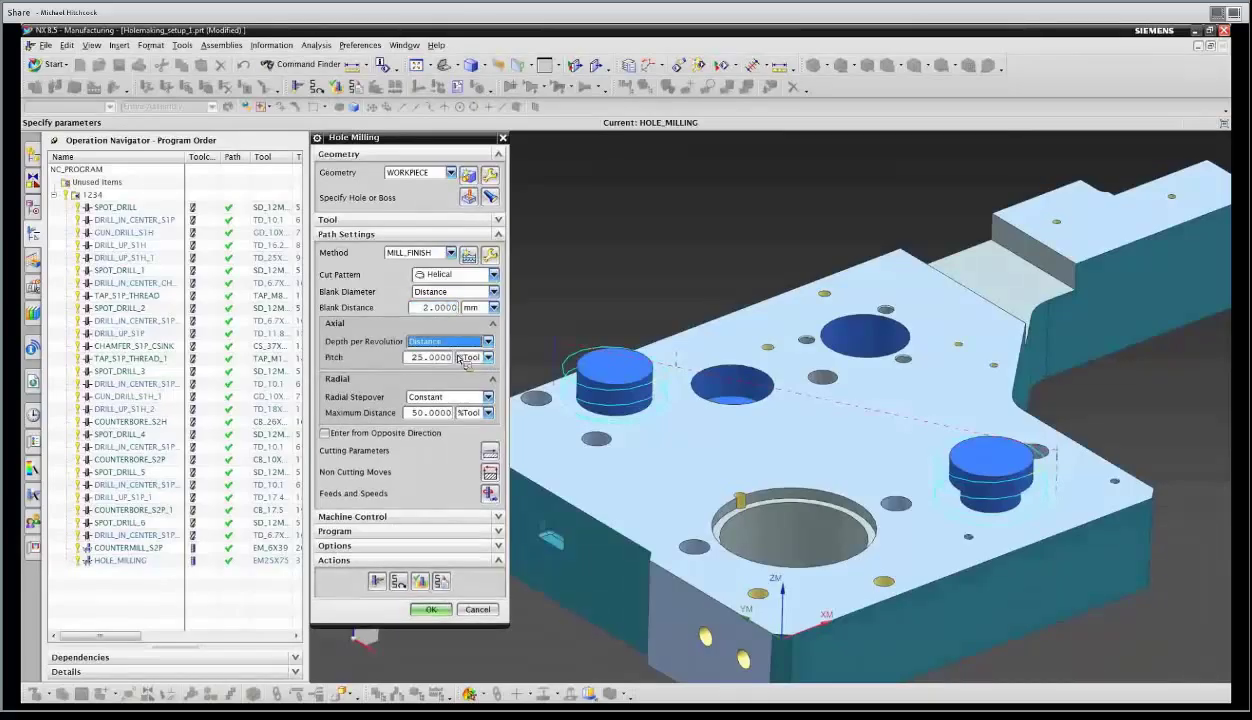
pyautogui.click(465, 358)
pyautogui.click(462, 370)
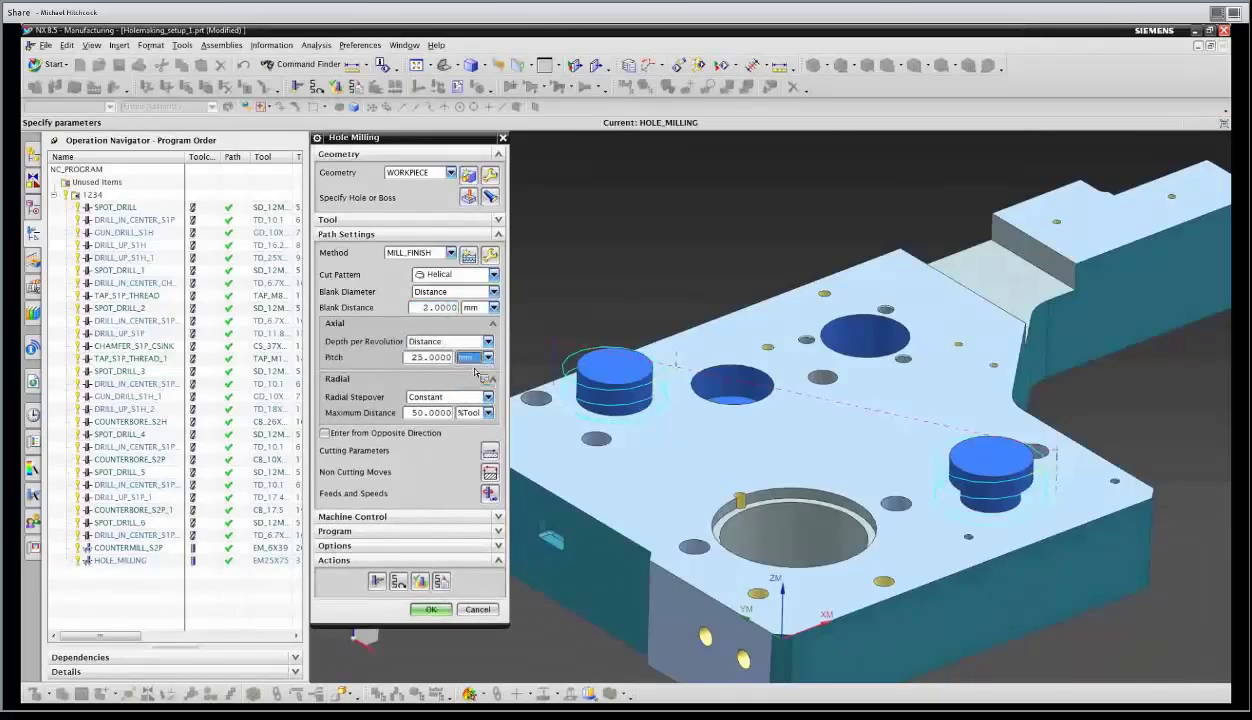
pyautogui.doubleClick(445, 358)
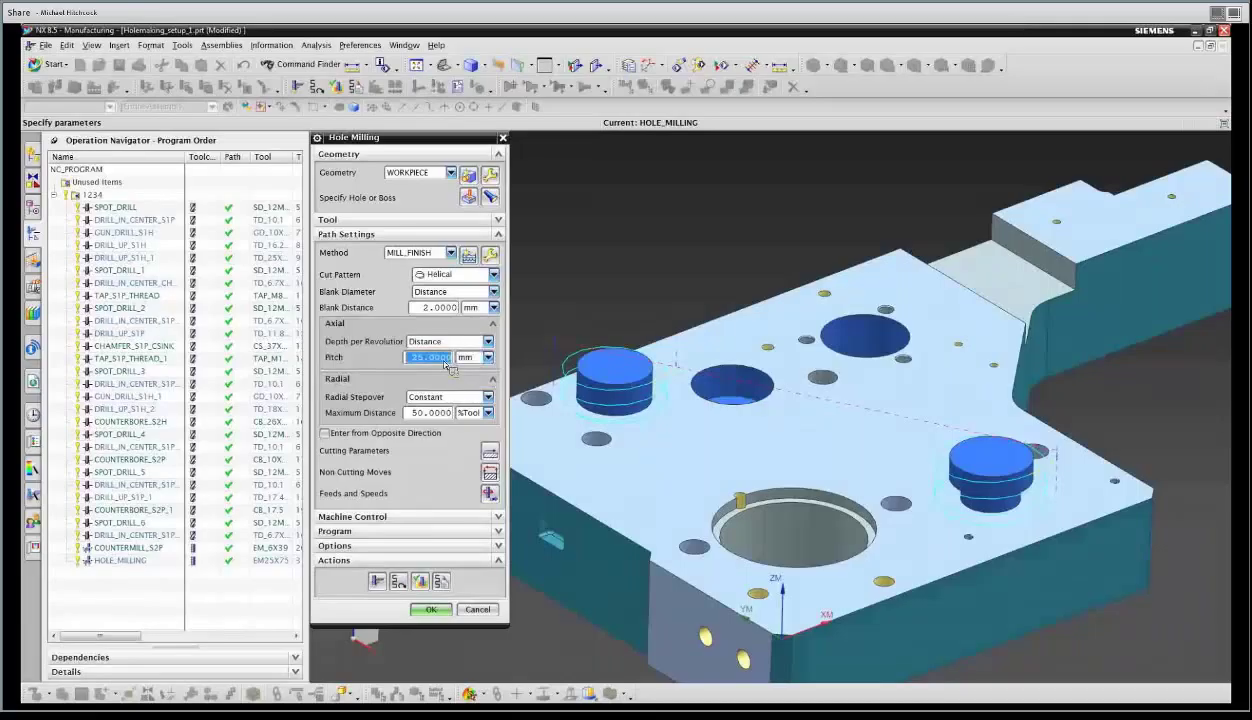
pyautogui.write('3')
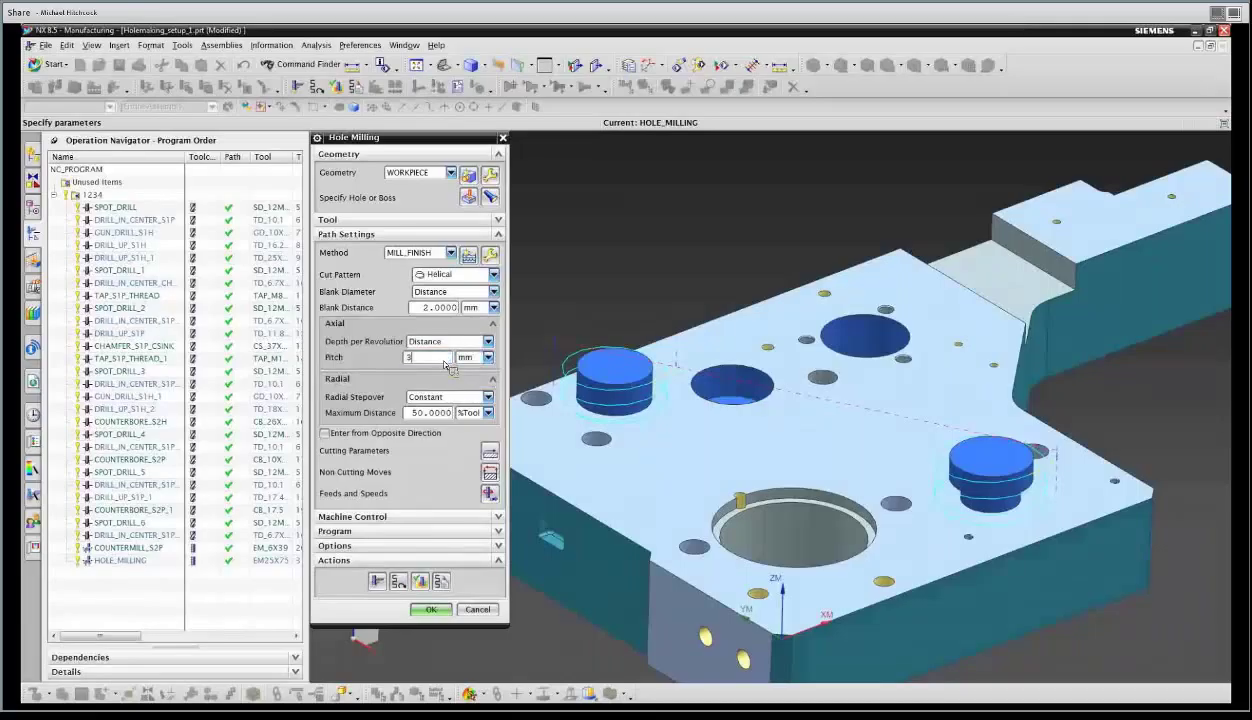
pyautogui.click(378, 582)
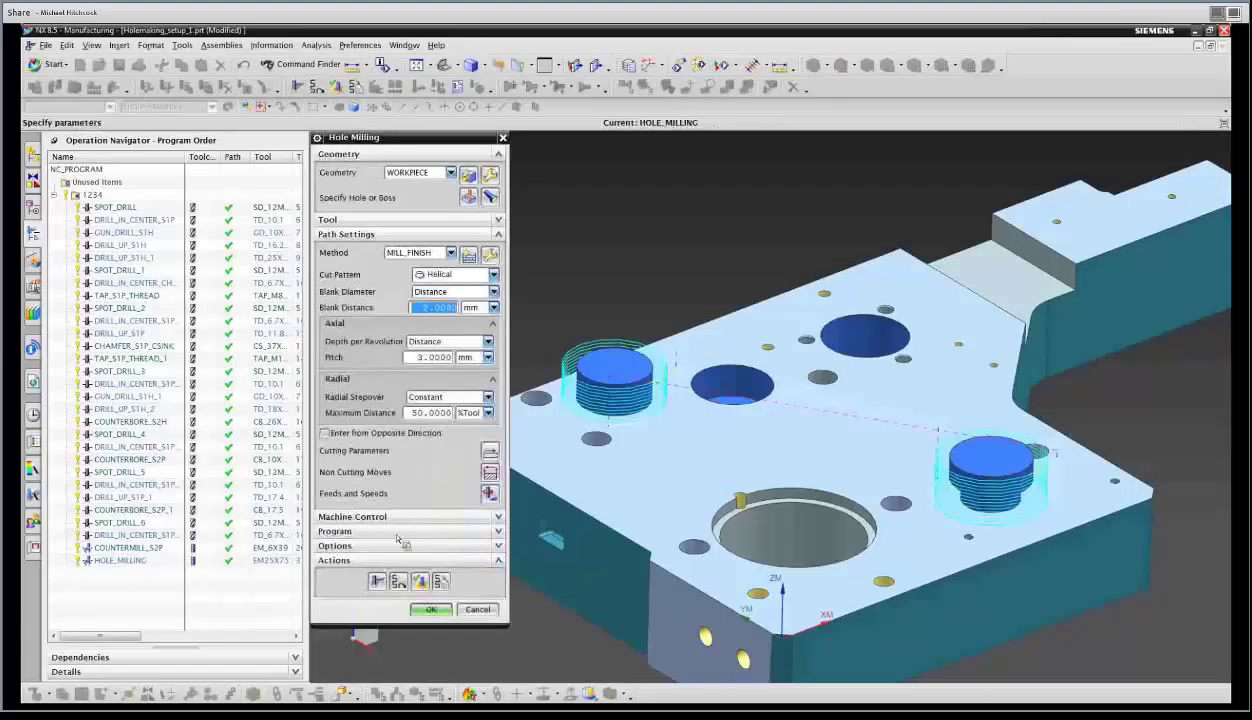
# Inspect the helical tool path around the 64 mm boss up close and list its tool path output.
pyautogui.scroll(5, 524, 423)
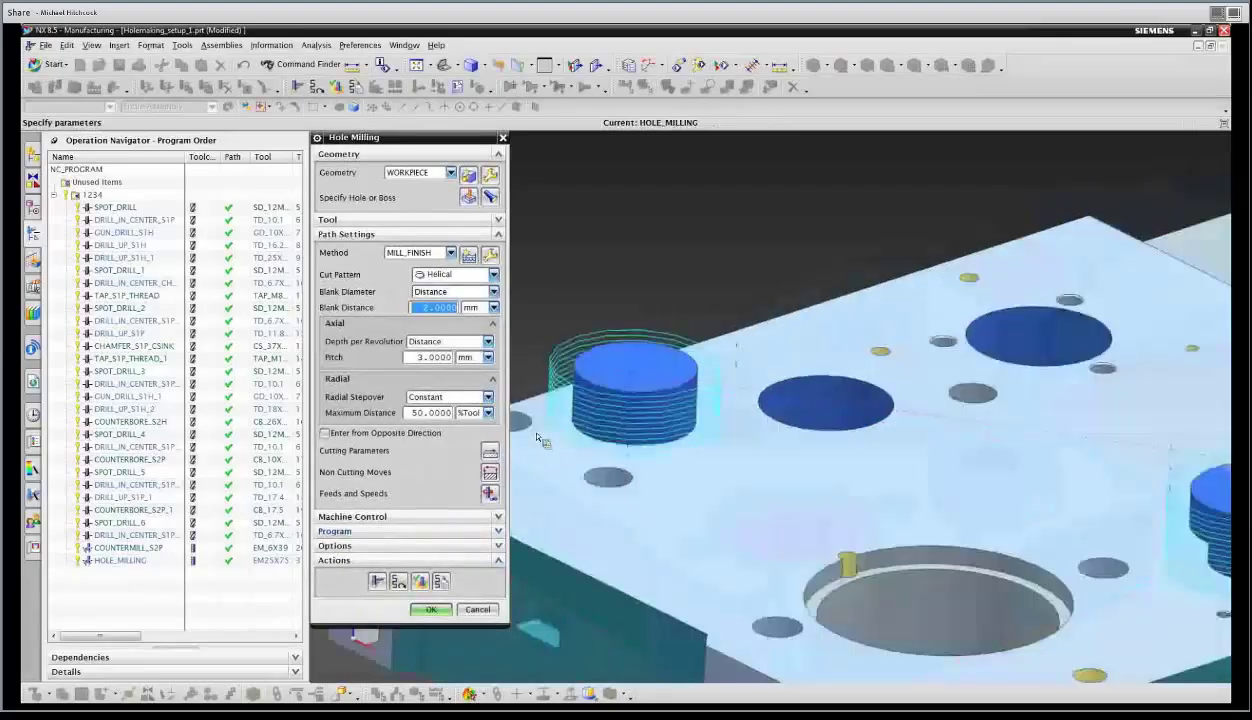
pyautogui.moveTo(710, 390); pyautogui.dragTo(585, 367, button='middle')
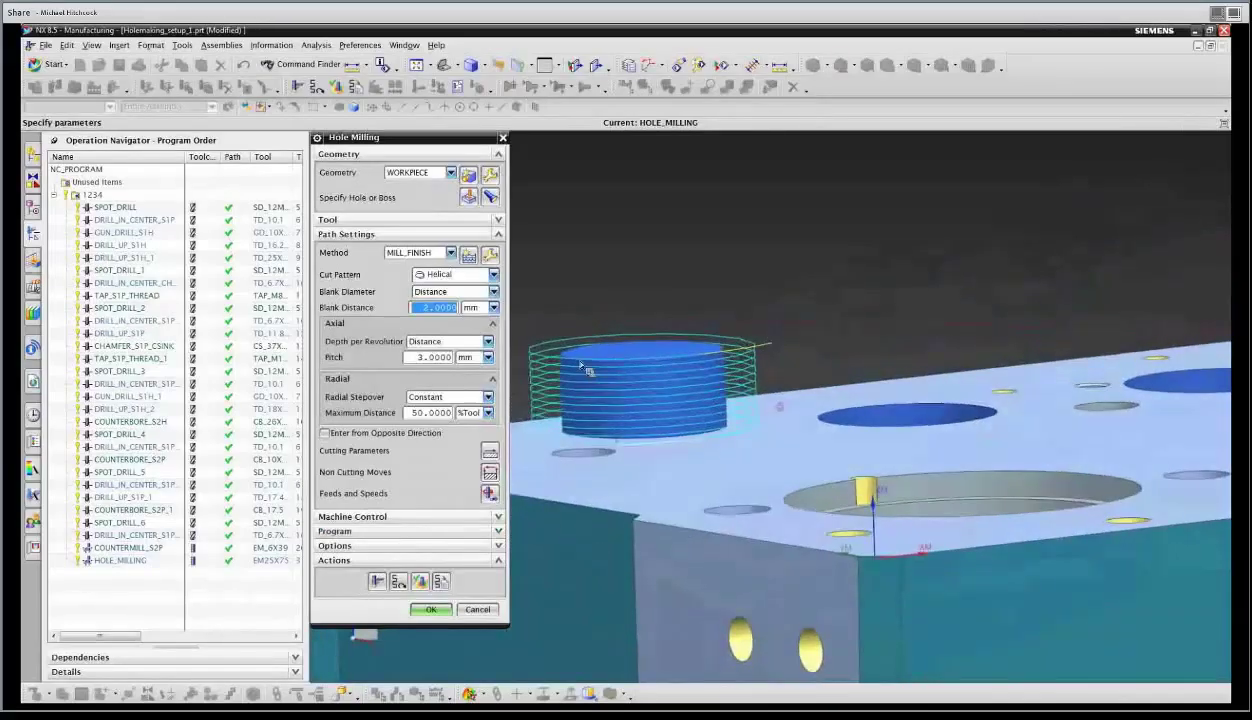
pyautogui.moveTo(690, 330); pyautogui.dragTo(688, 462, button='middle')
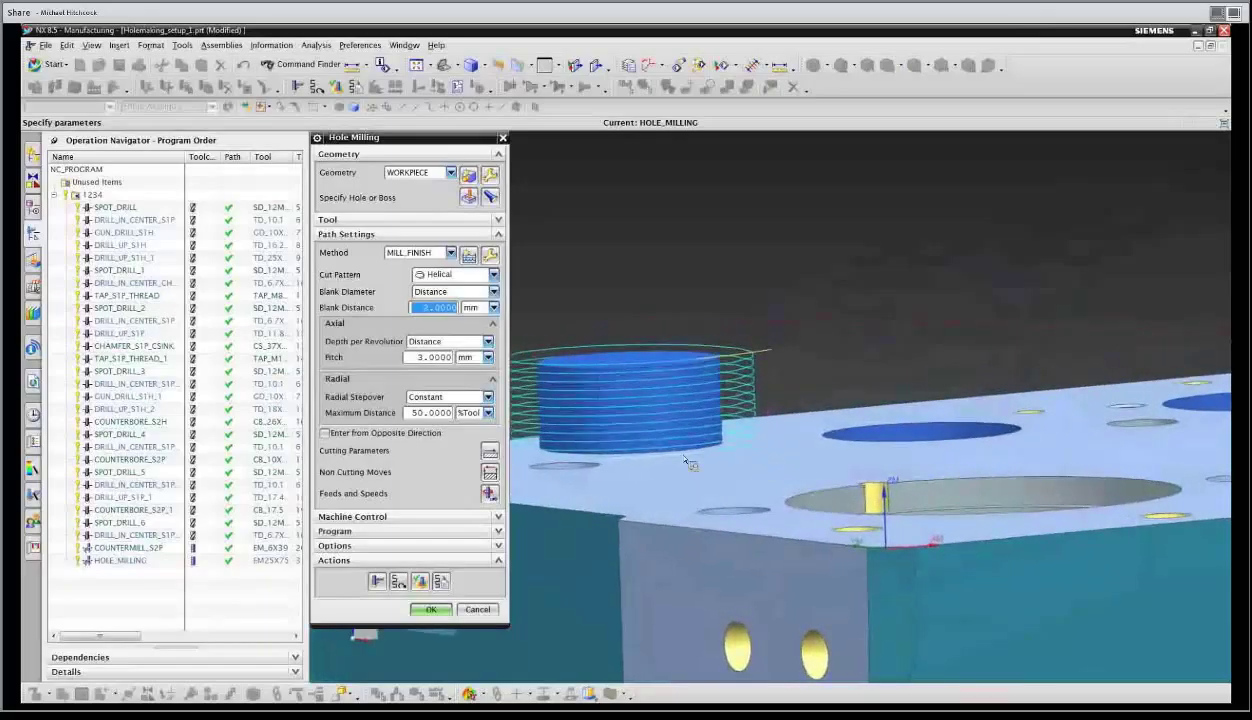
pyautogui.click(442, 581)
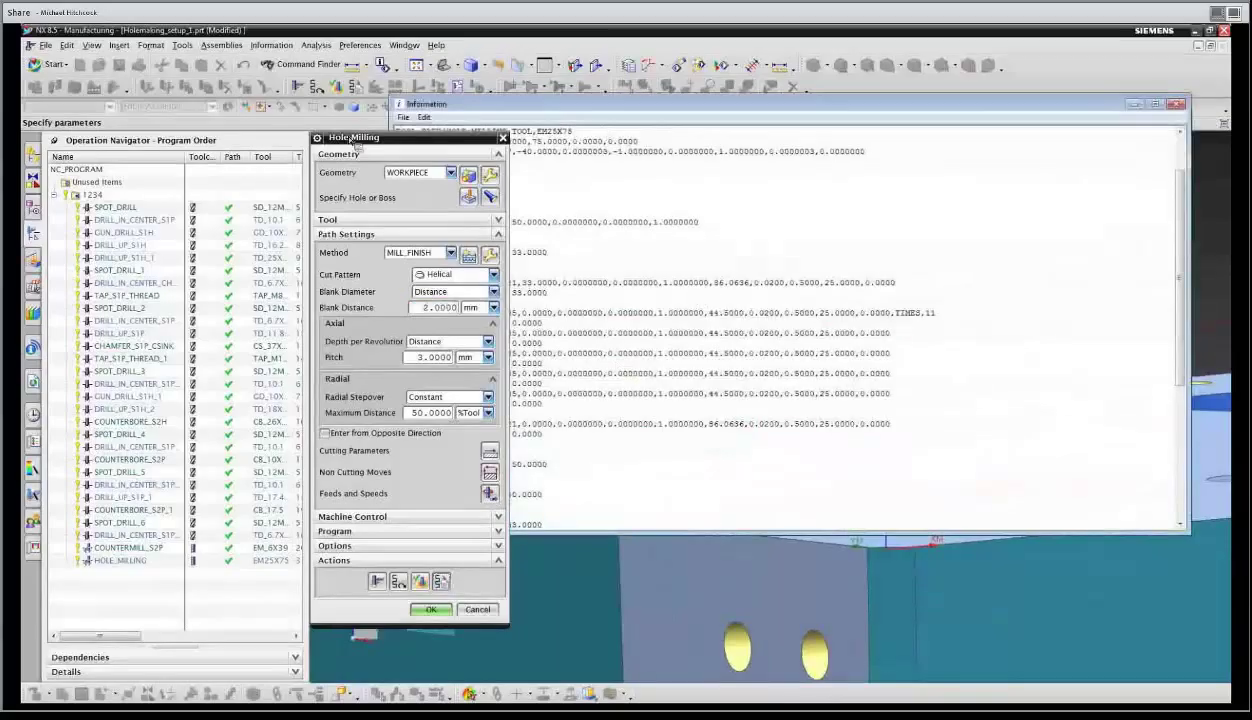
# Close the tool path listing, review the helical paths around both bosses and accept the hole milling operation.
pyautogui.click(454, 102)
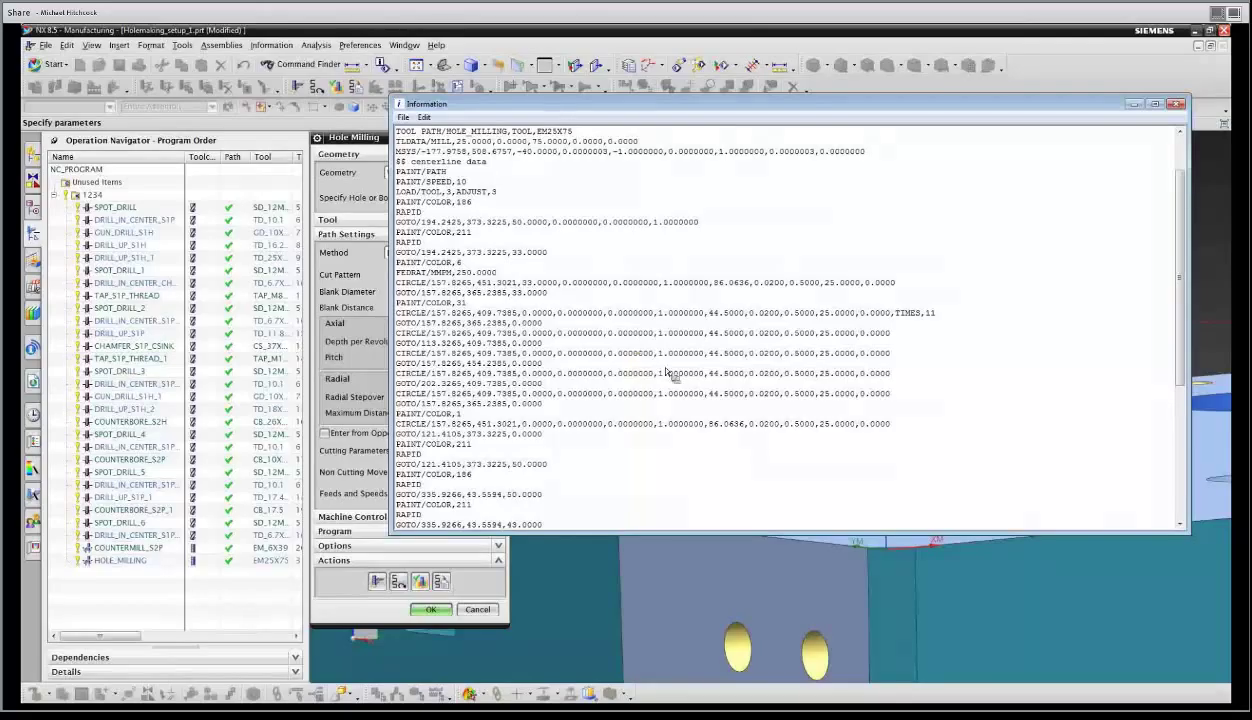
pyautogui.click(1177, 105)
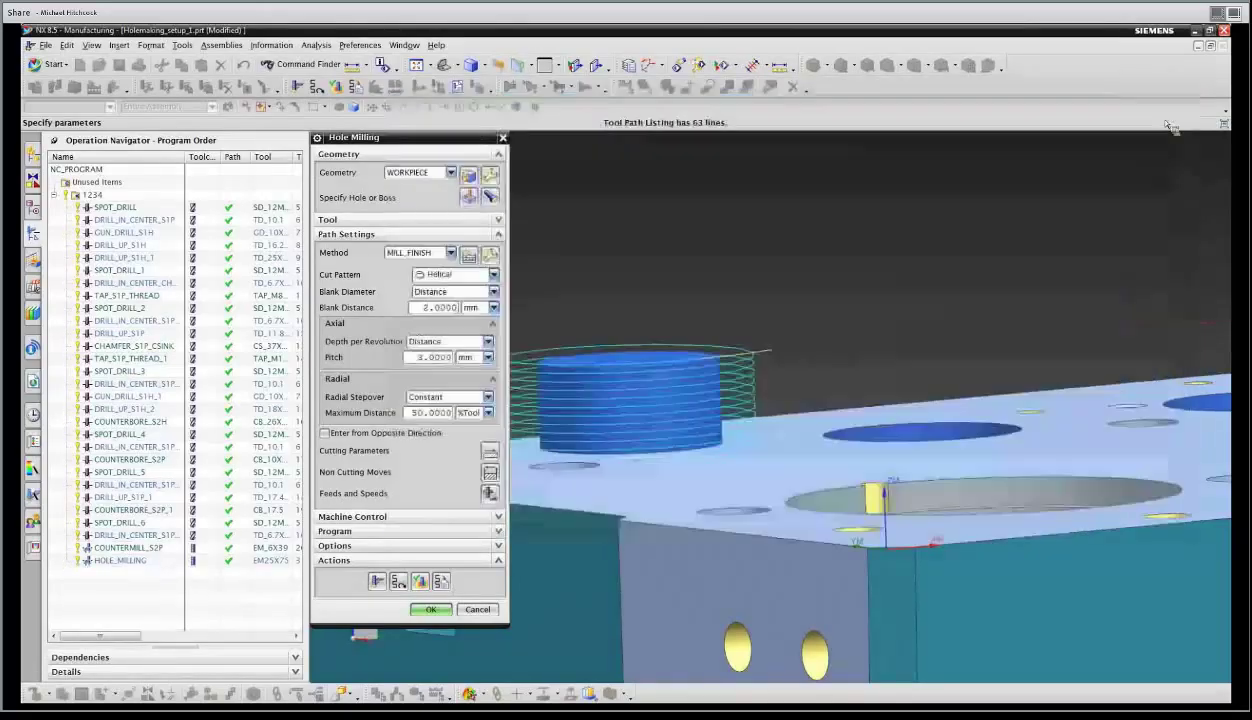
pyautogui.scroll(3, 762, 441)
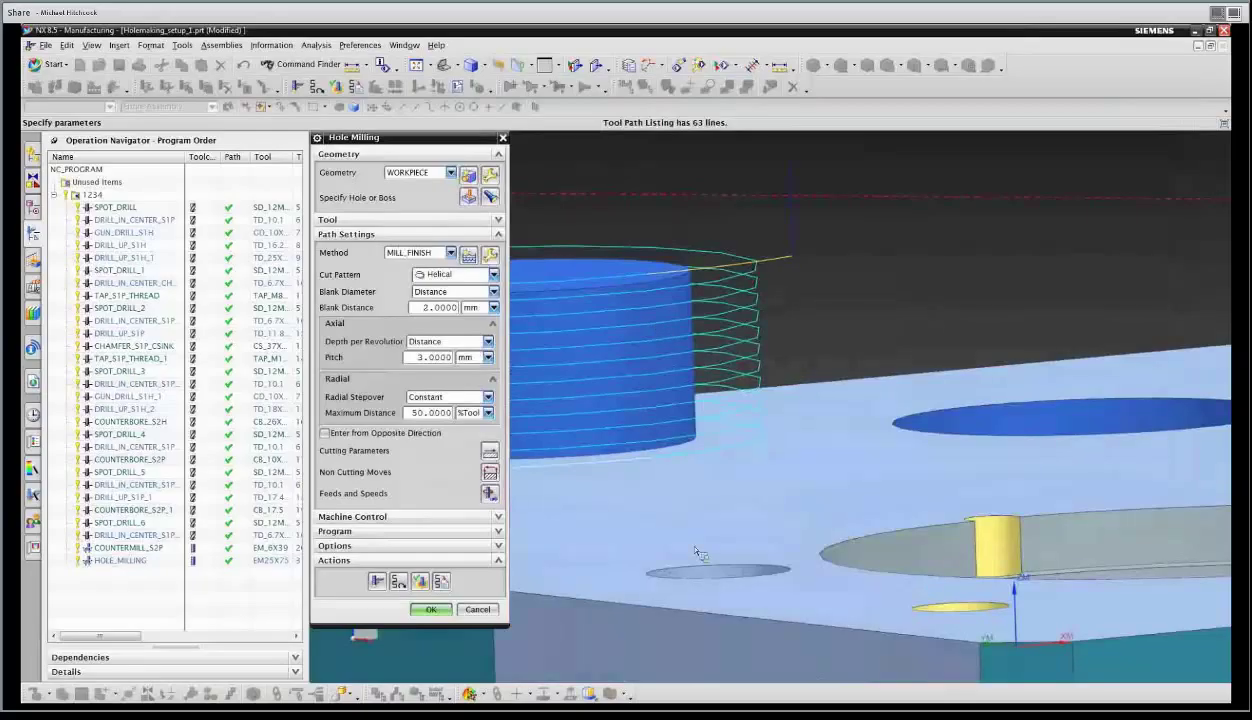
pyautogui.scroll(-6, 588, 594)
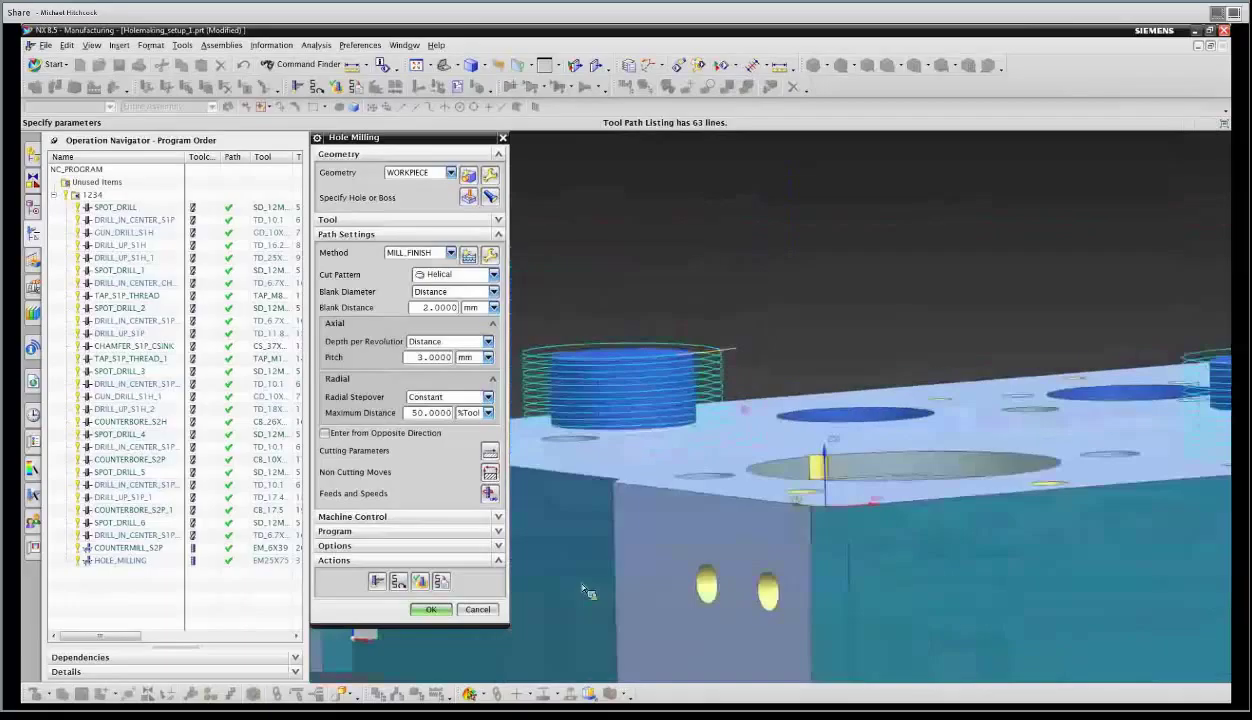
pyautogui.moveTo(1015, 466); pyautogui.dragTo(961, 393, button='middle')
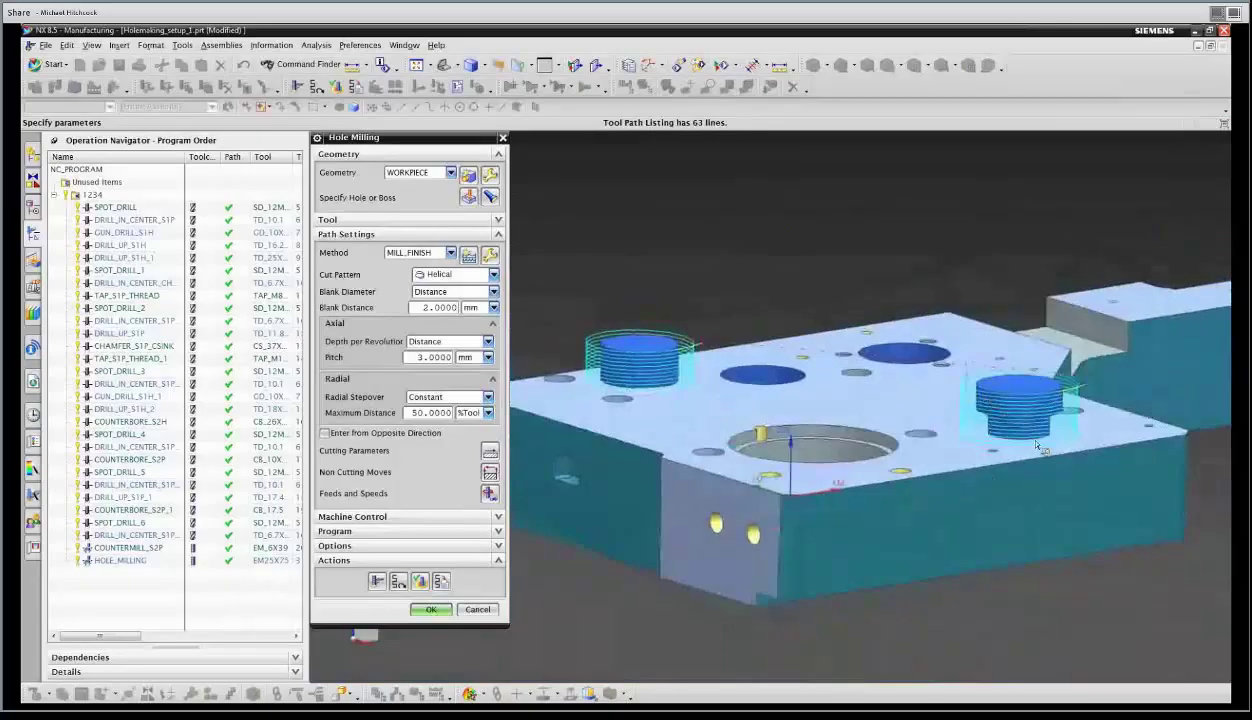
pyautogui.moveTo(1012, 430); pyautogui.dragTo(1017, 416, button='middle')
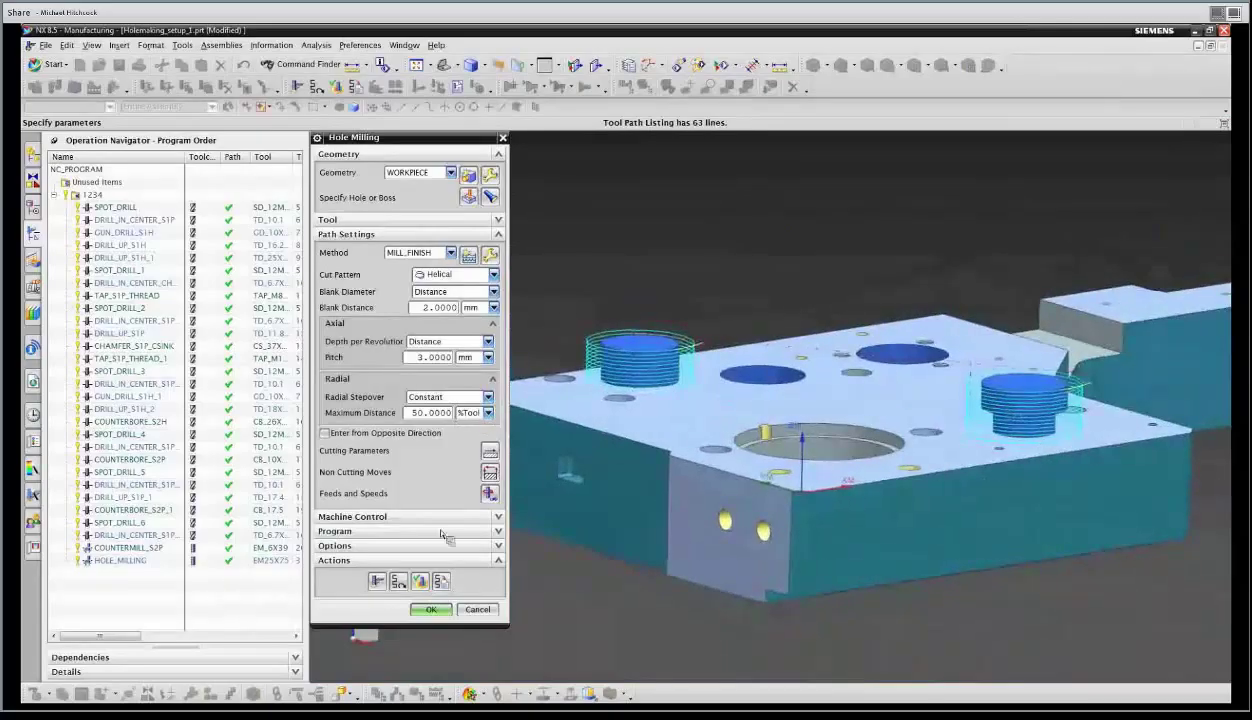
pyautogui.click(433, 611)
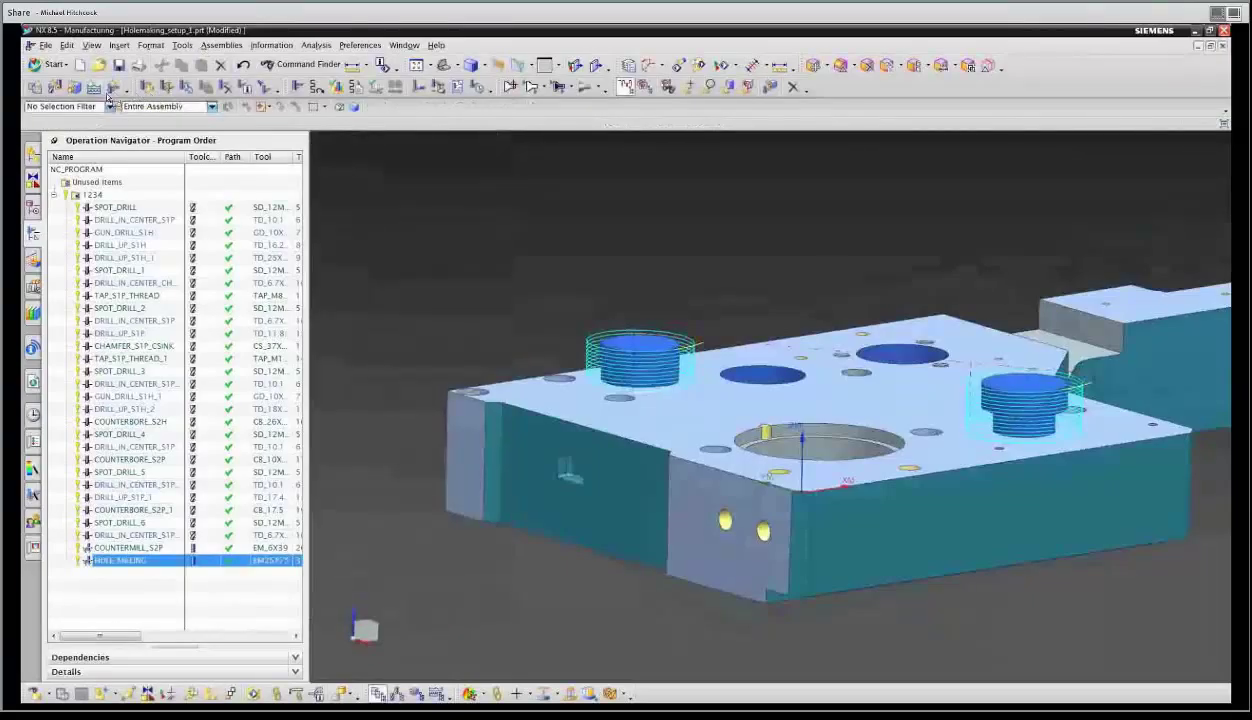
# Create a mill_planar geometry group of subtype HOLE_BOSS_GEOM under WORKPIECE, named HOLE_BOSS_GEOM.
pyautogui.click(76, 88)
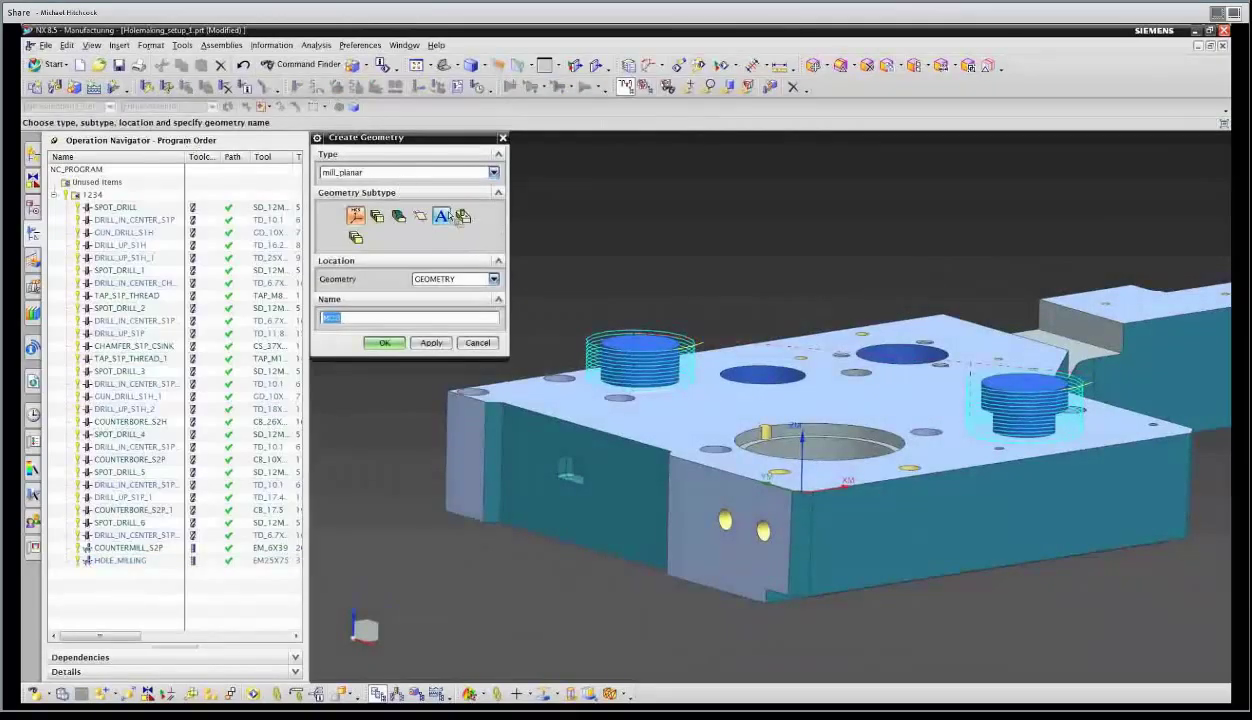
pyautogui.click(463, 218)
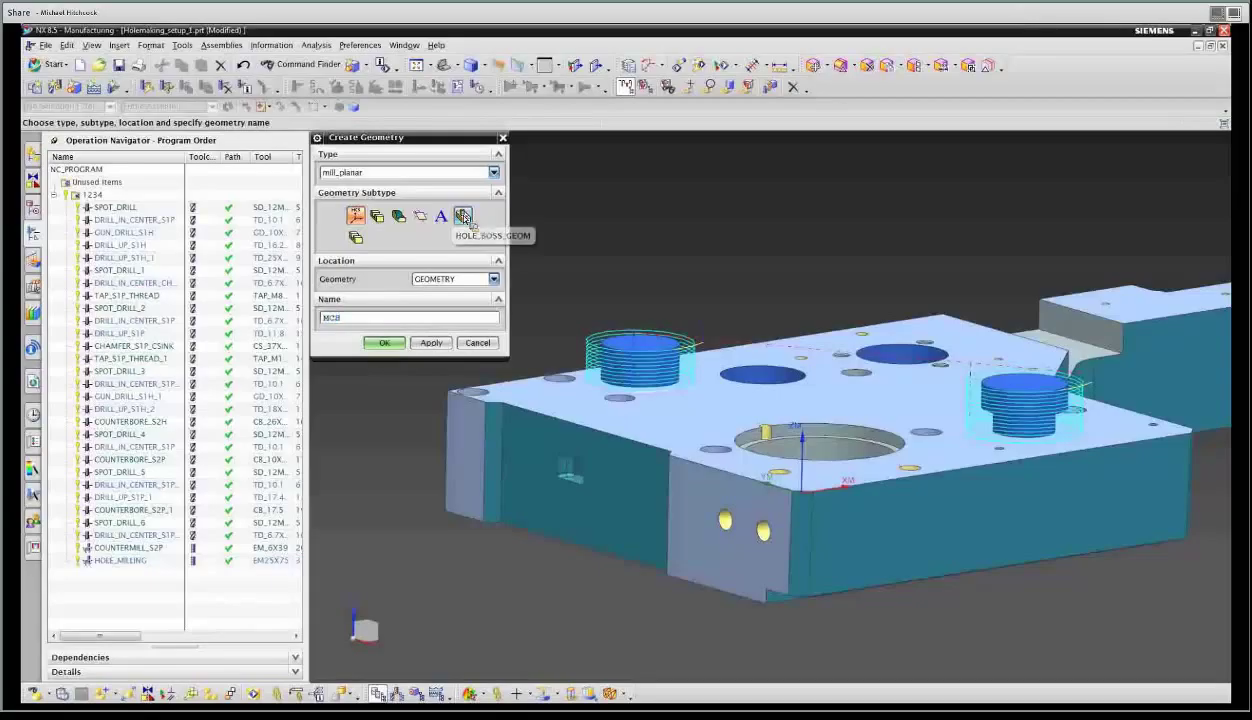
pyautogui.click(493, 279)
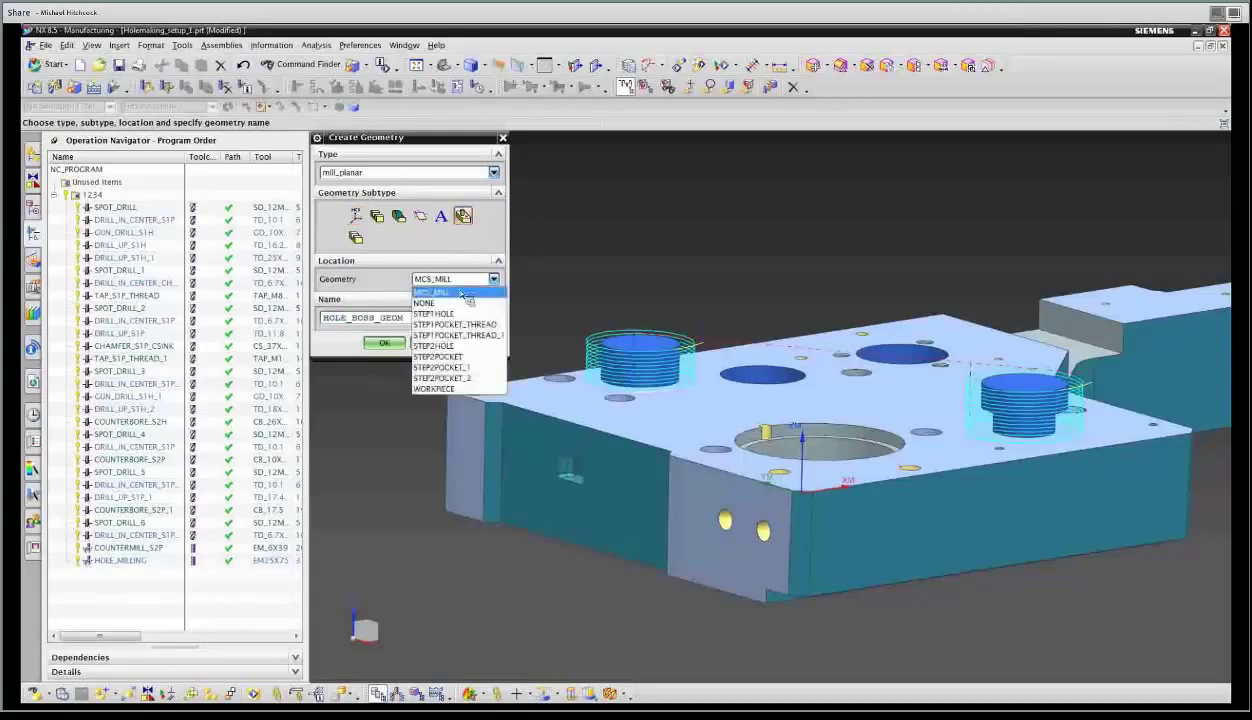
pyautogui.click(461, 392)
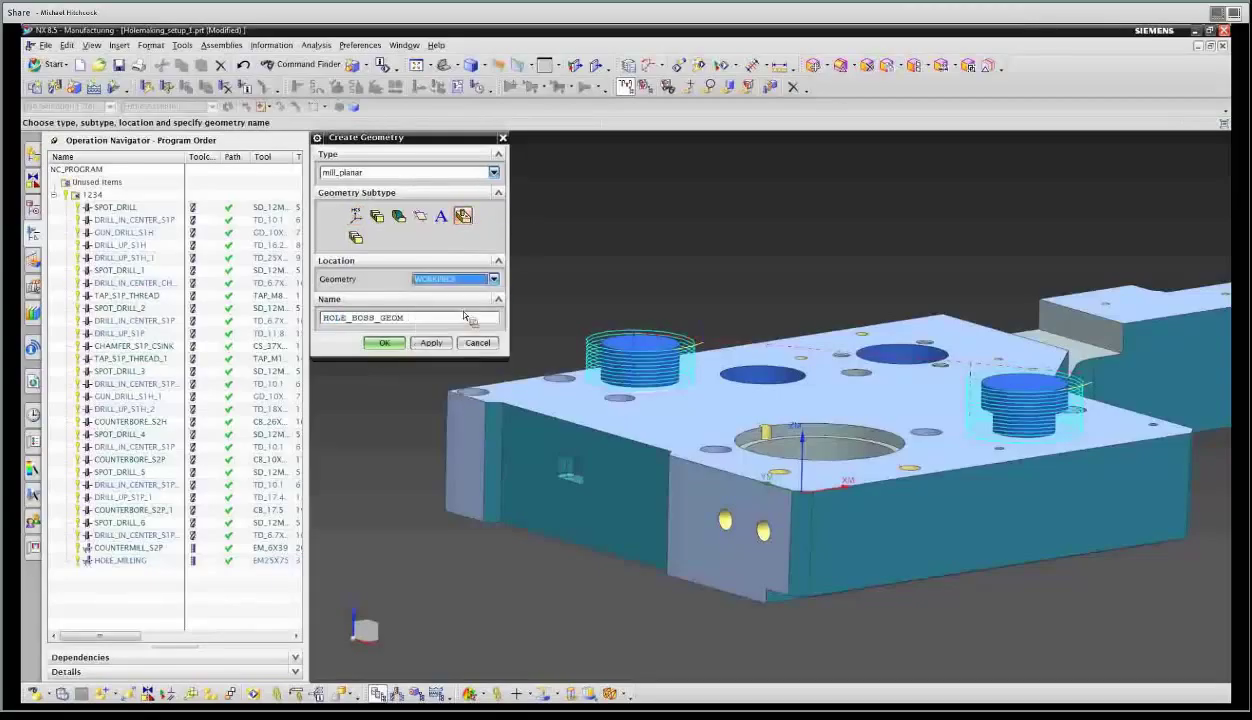
pyautogui.click(385, 343)
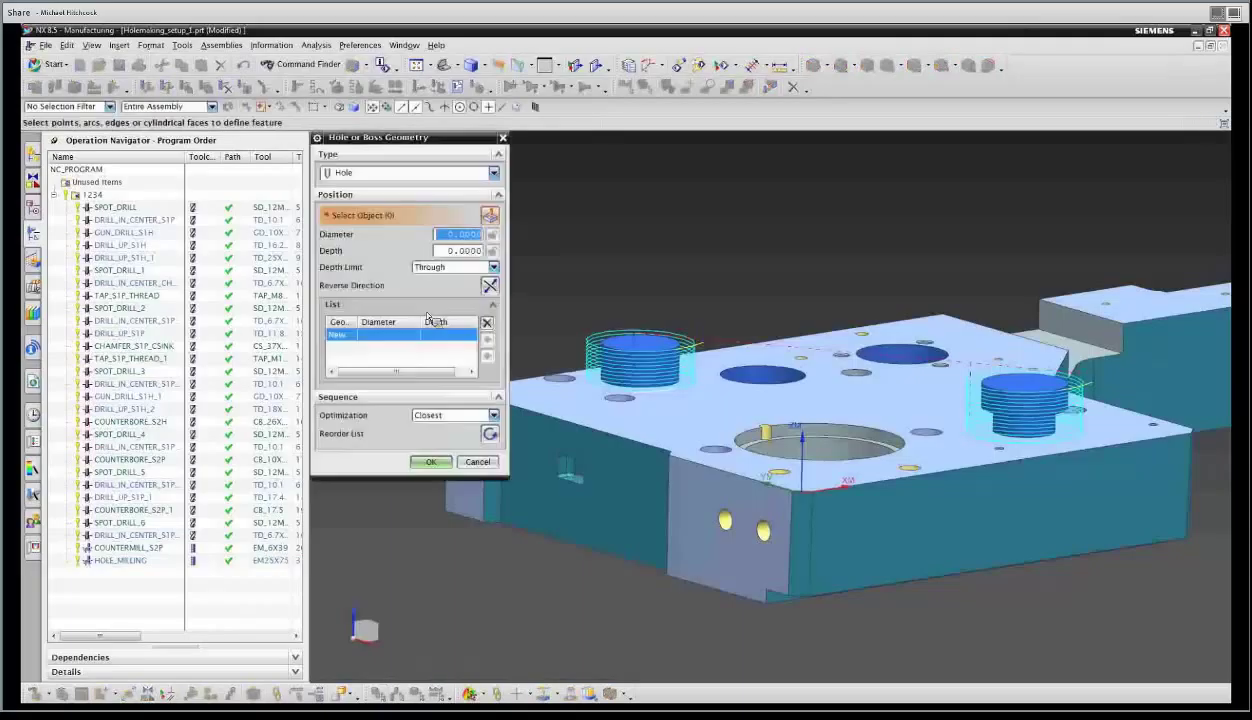
# Define the two large blue holes in the plate's top face as hole geometry with a Blind depth limit.
pyautogui.moveTo(636, 253); pyautogui.dragTo(822, 342, button='middle')
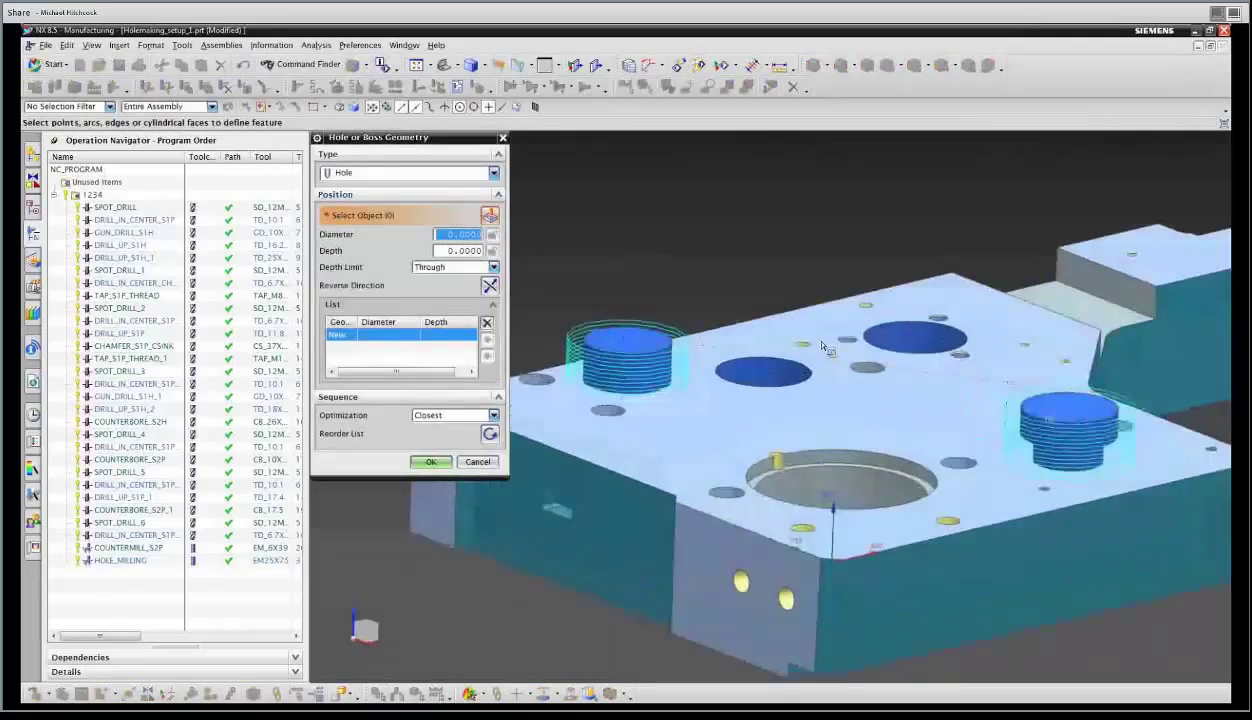
pyautogui.click(928, 338)
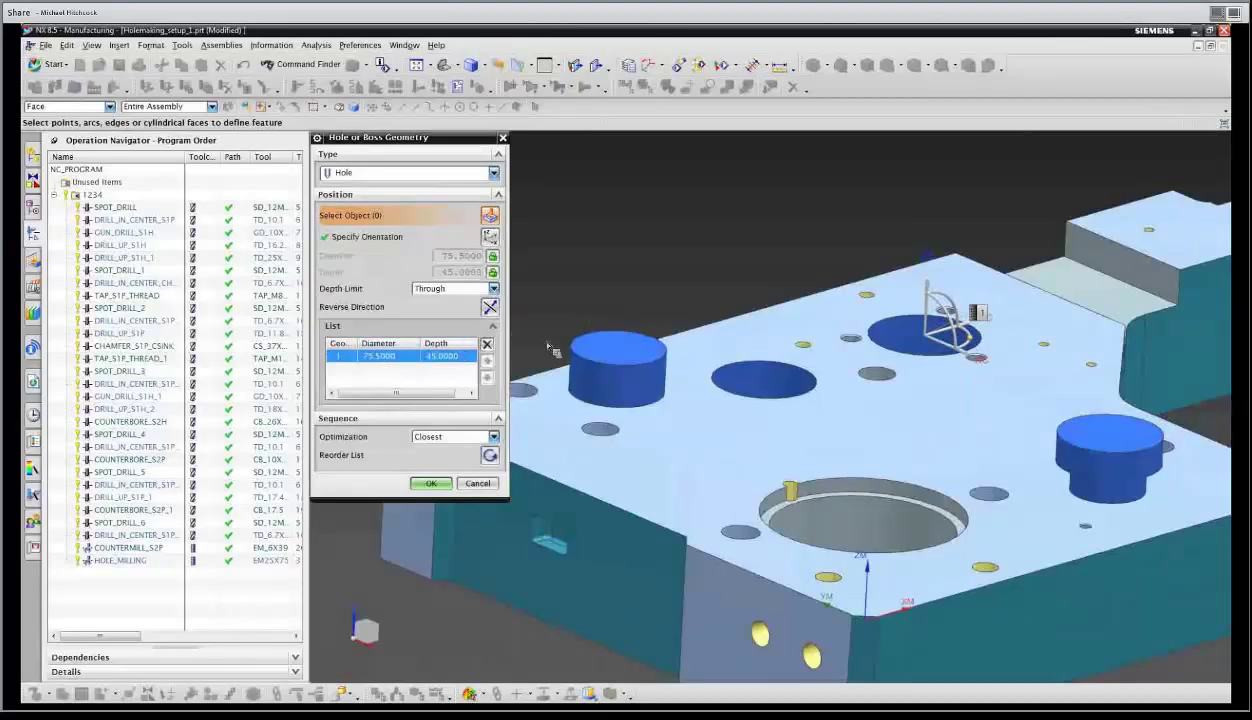
pyautogui.click(768, 376)
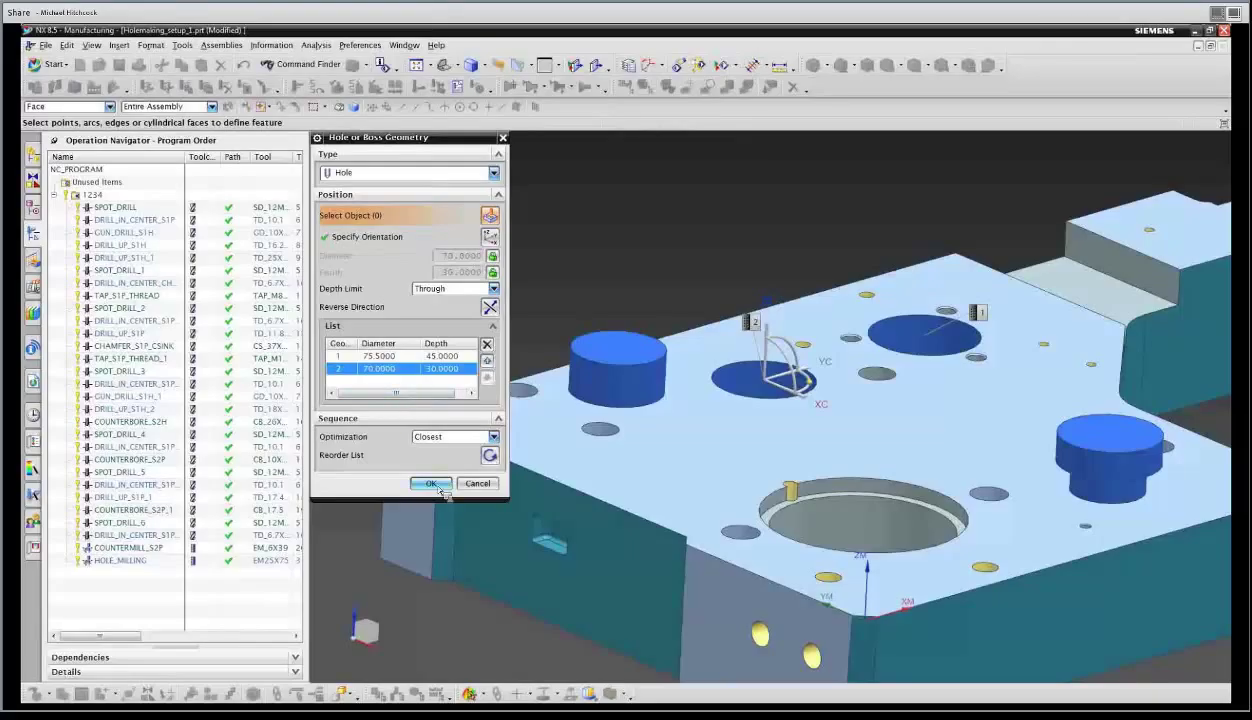
pyautogui.click(447, 288)
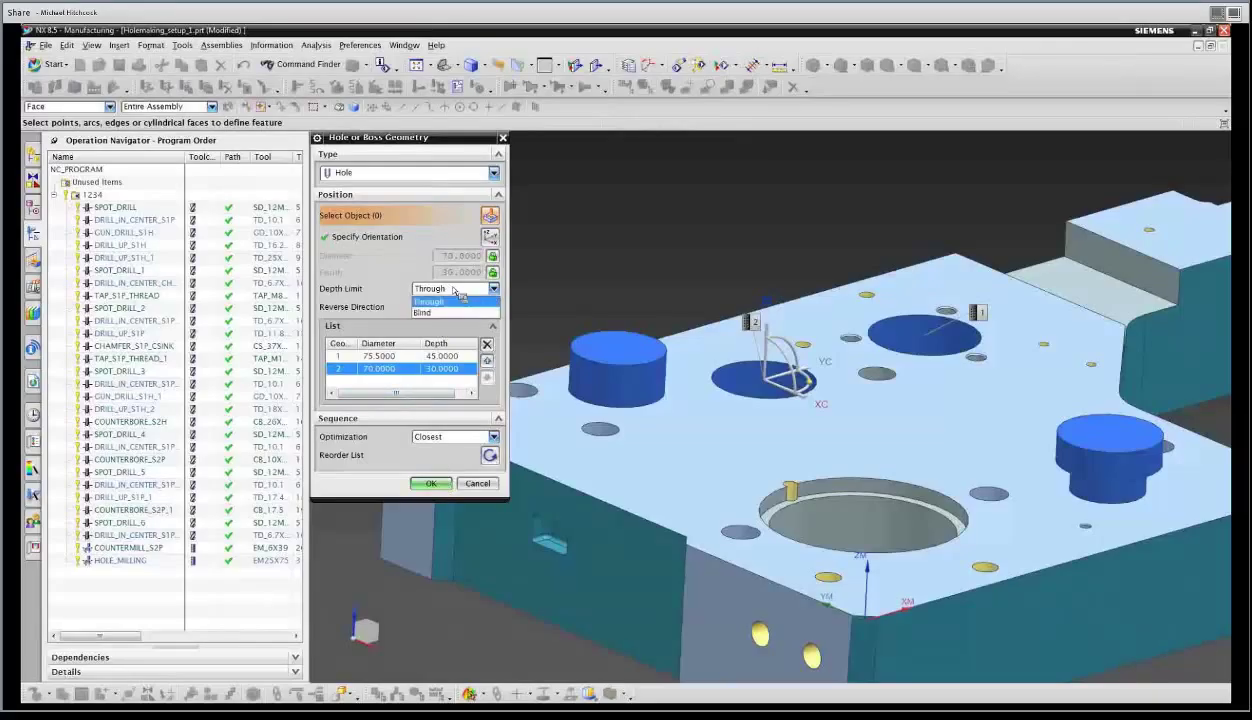
pyautogui.click(449, 312)
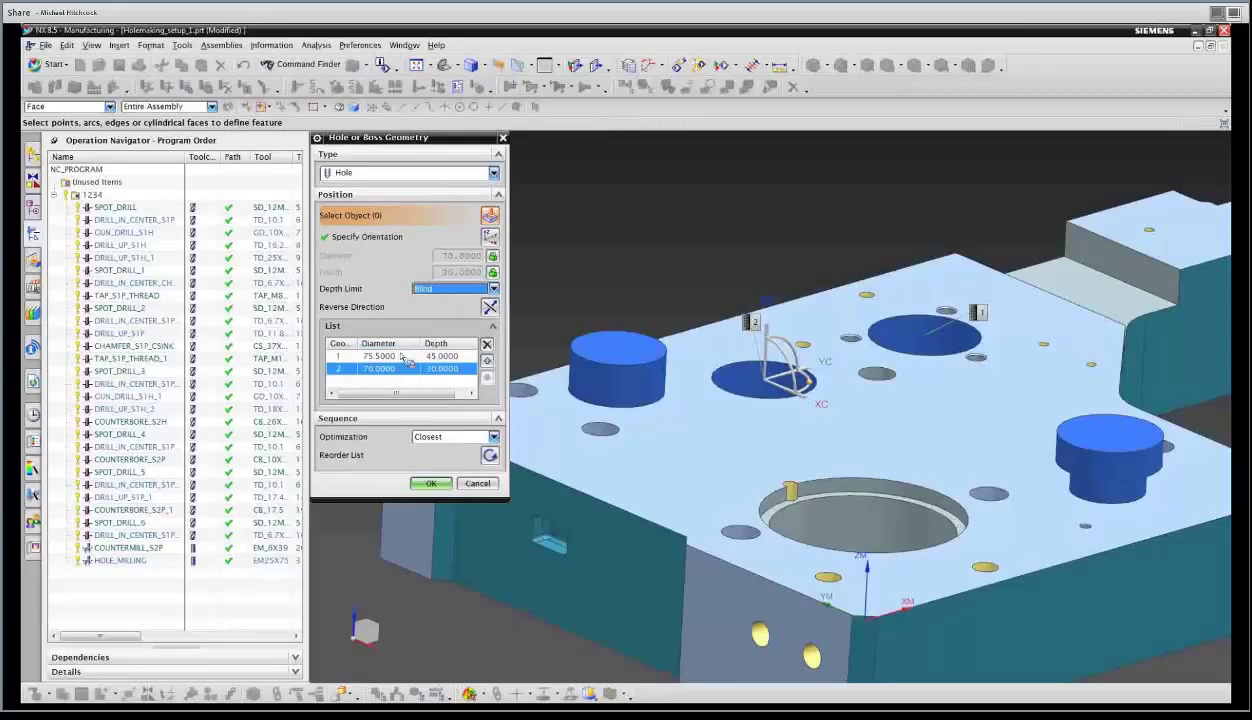
pyautogui.click(426, 356)
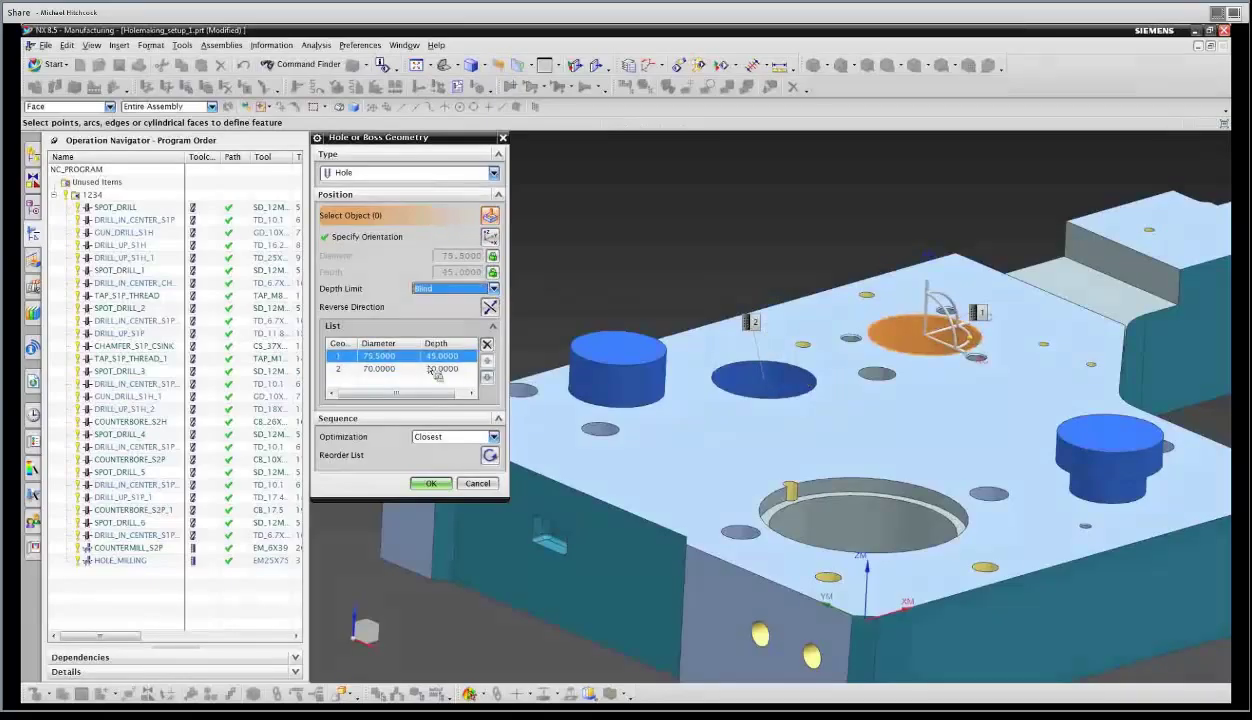
pyautogui.click(430, 486)
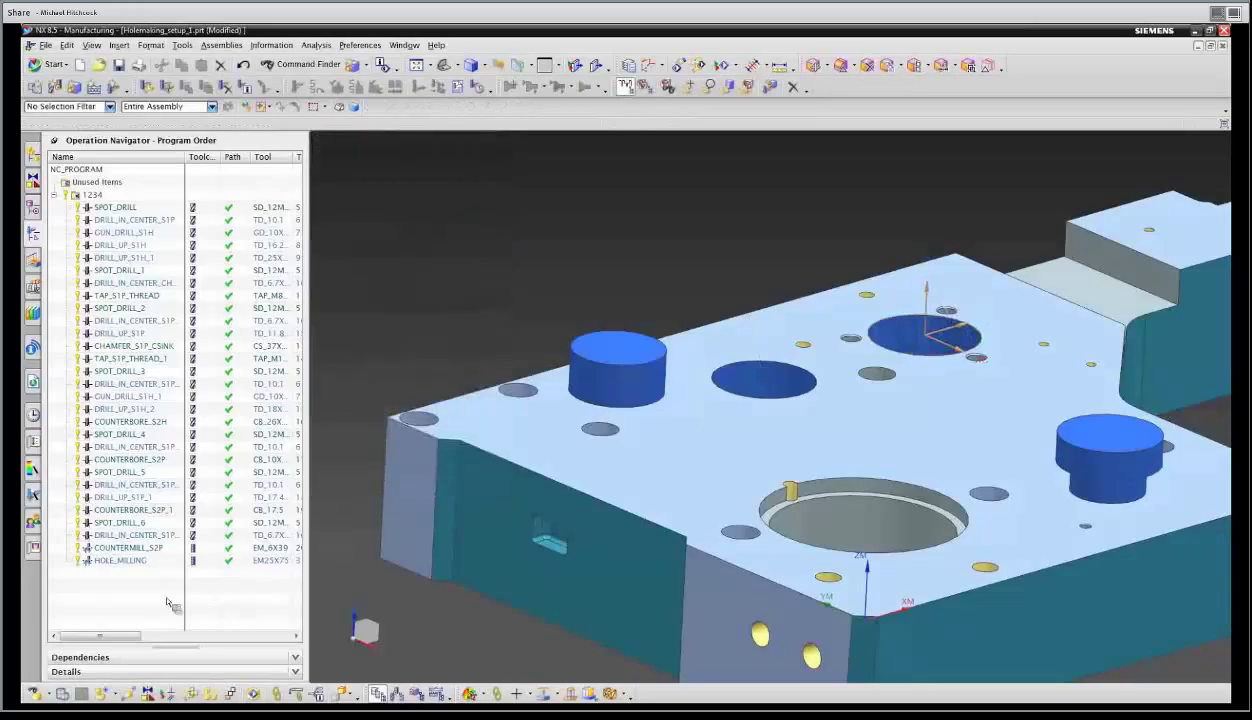
# Show the Operation Navigator in Geometry view, leaving the MCS_MILL settings as they are.
pyautogui.rightClick(116, 580)
pyautogui.click(145, 408)
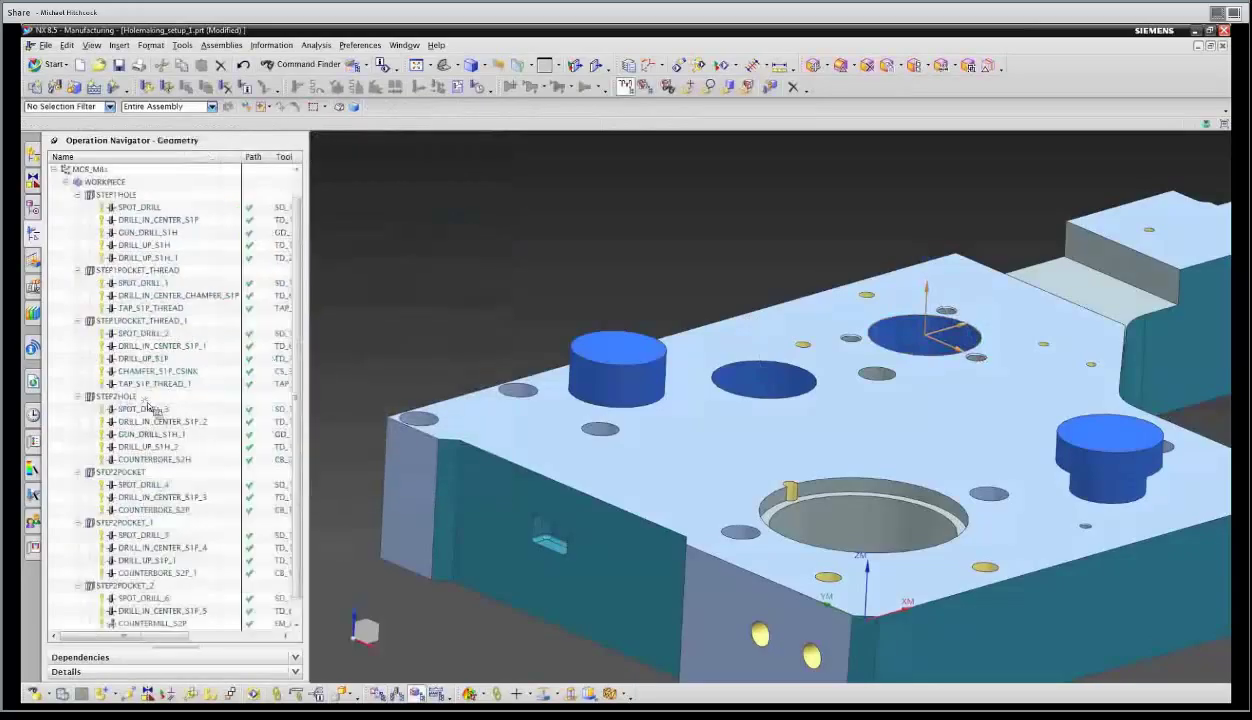
pyautogui.click(145, 409)
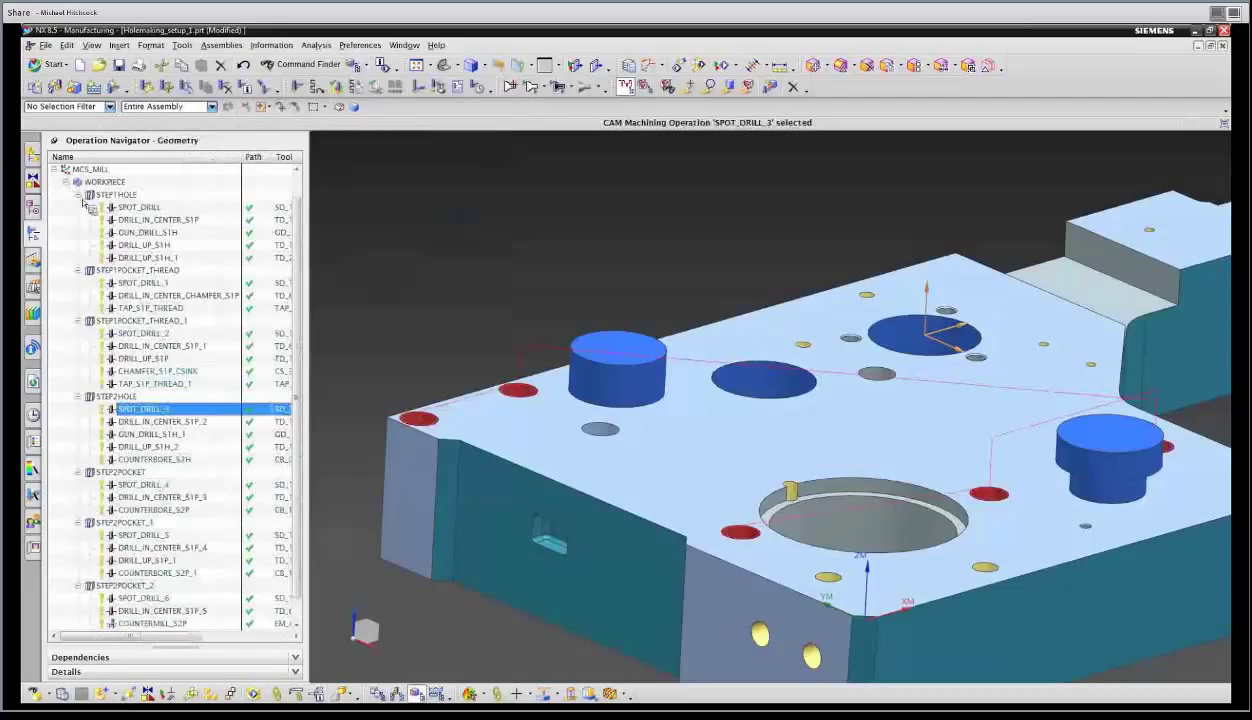
pyautogui.doubleClick(92, 169)
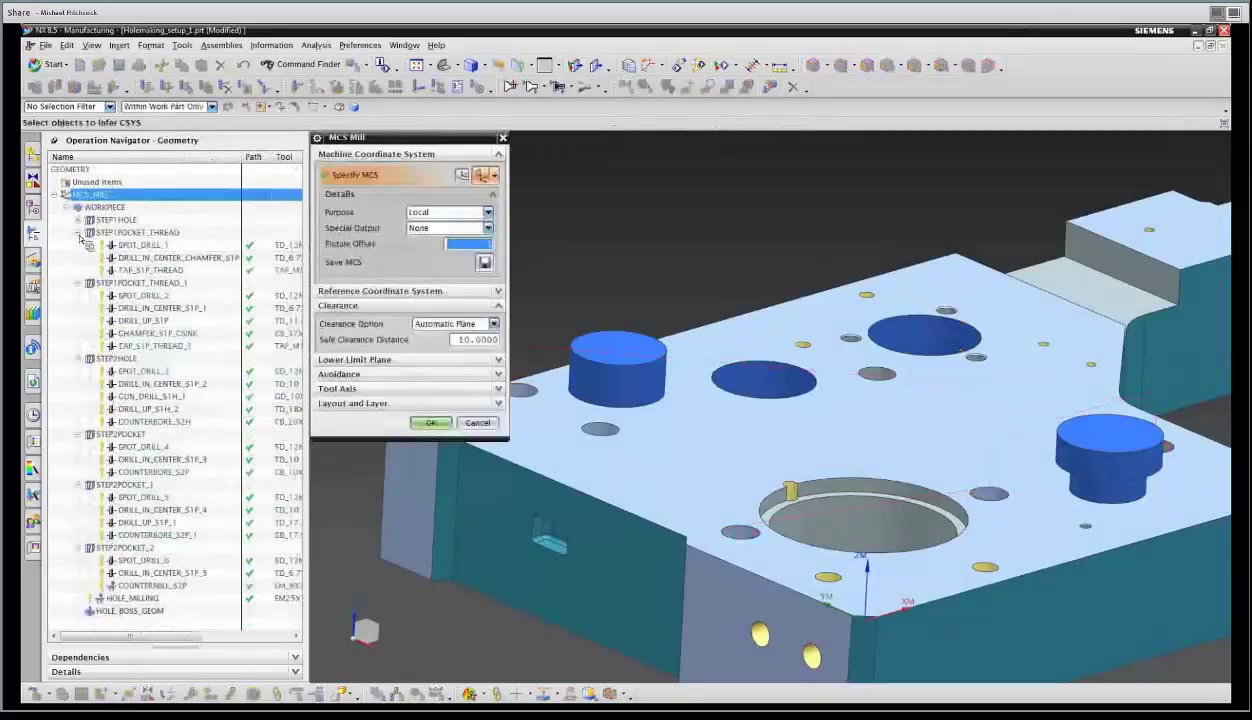
pyautogui.click(478, 422)
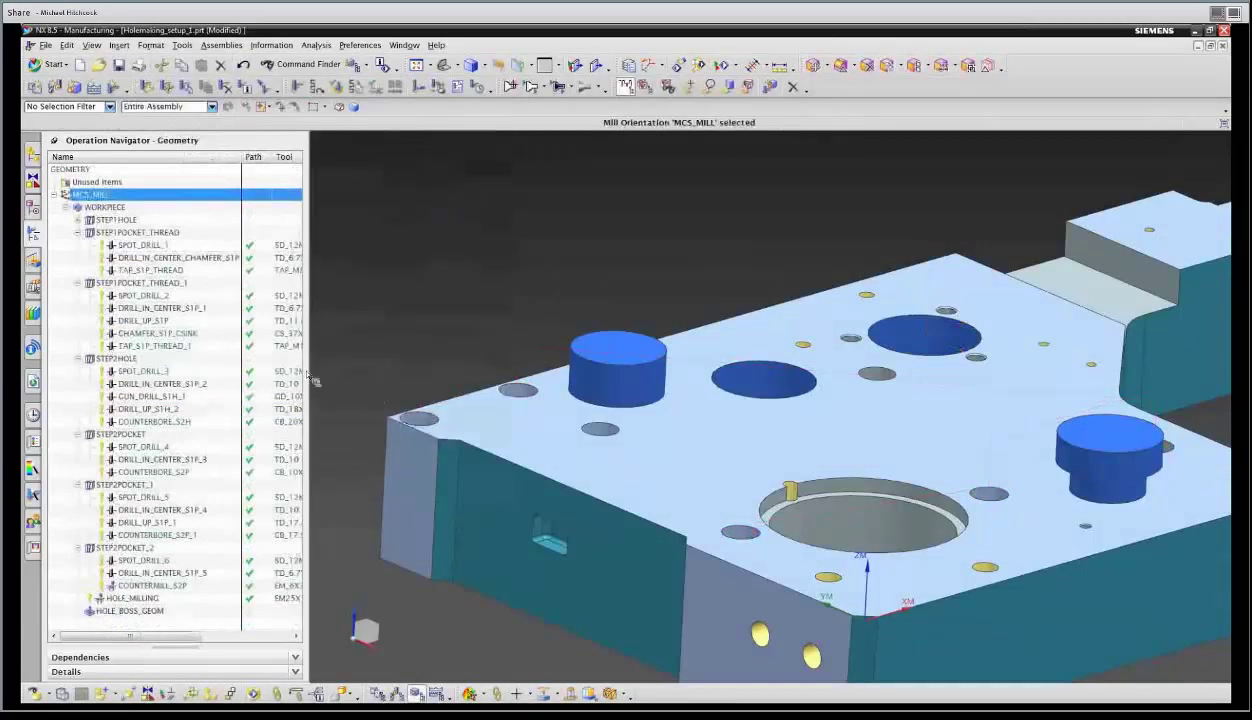
# Collapse the step hole and step pocket feature groups under WORKPIECE so that only their parent entries are listed.
pyautogui.rightClick(76, 246)
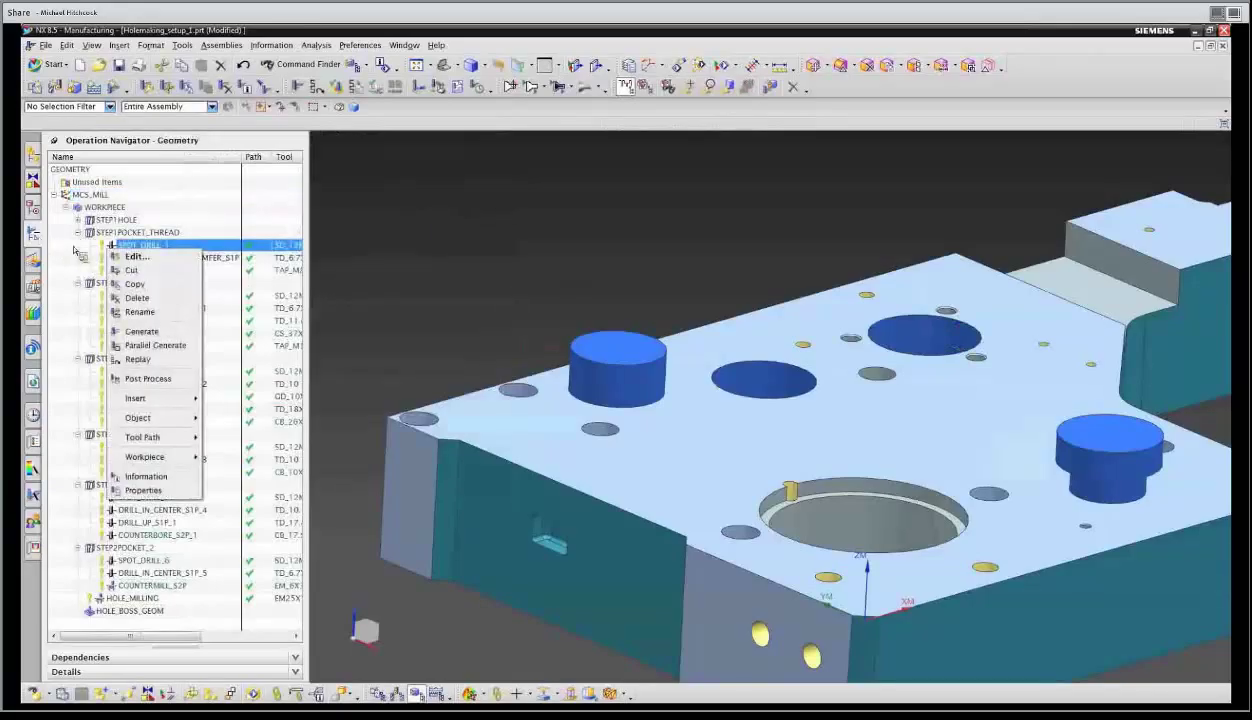
pyautogui.click(76, 247)
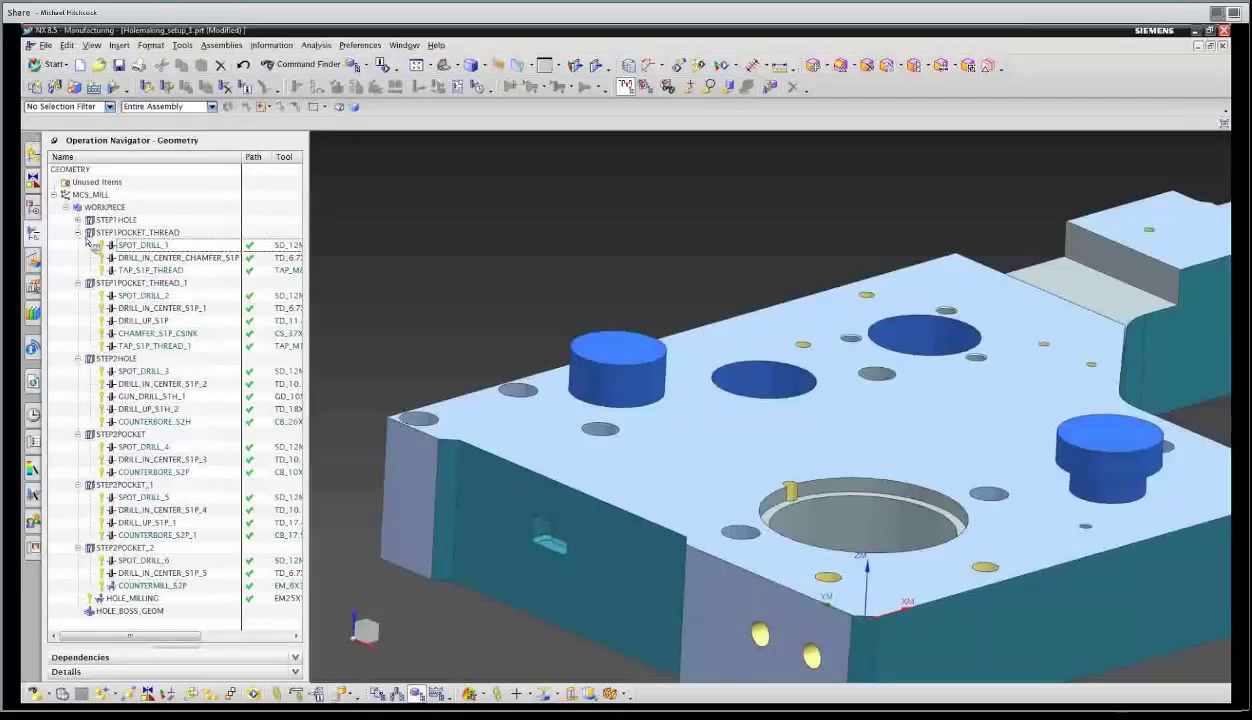
pyautogui.click(77, 283)
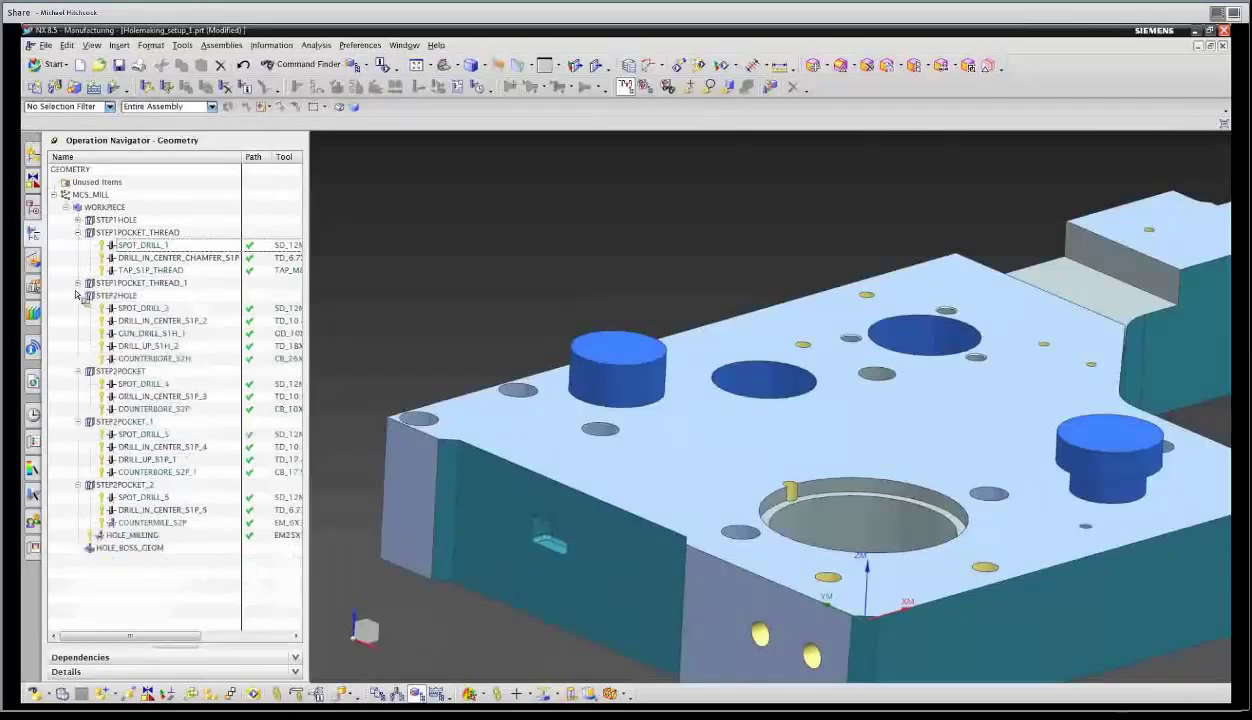
pyautogui.click(77, 232)
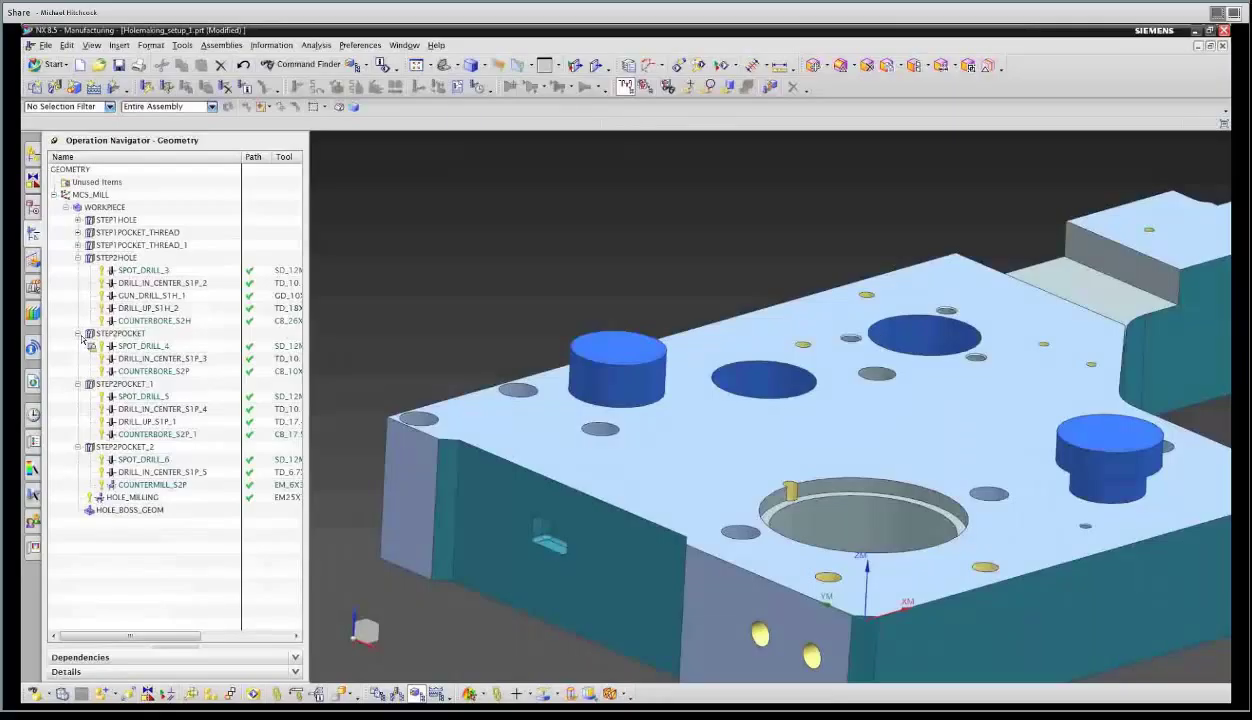
pyautogui.click(78, 258)
pyautogui.click(79, 271)
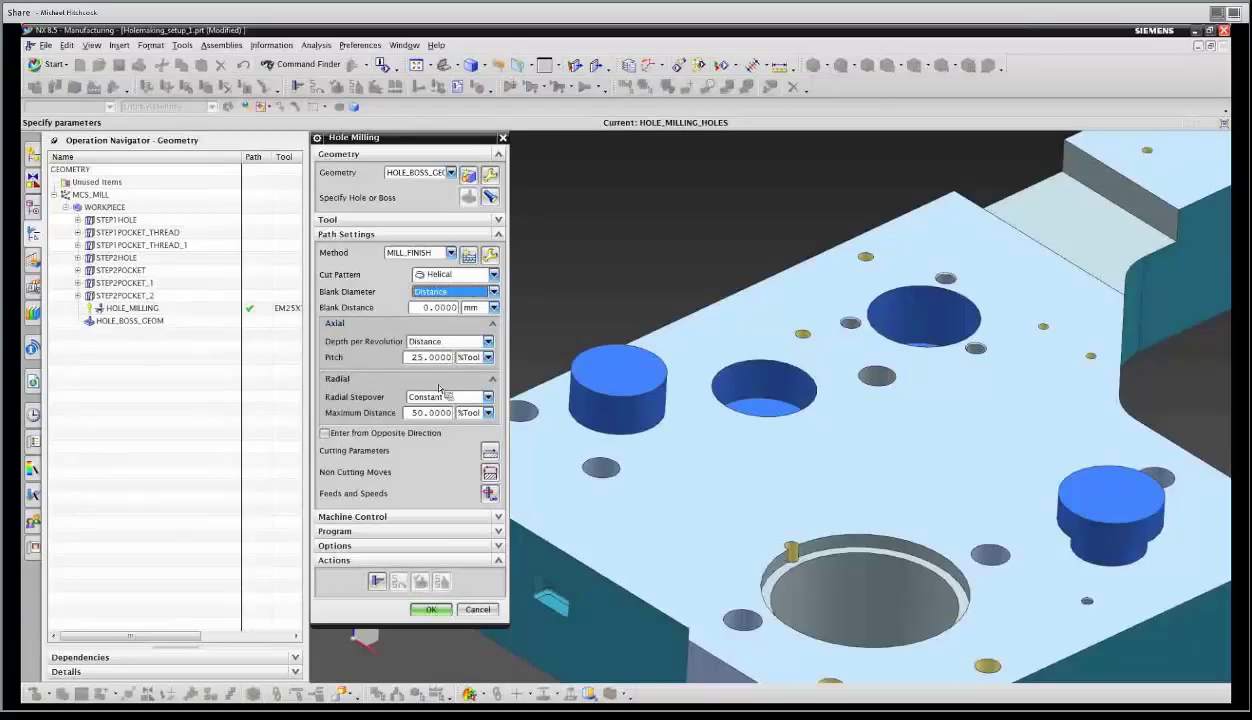
# Generate the HOLE_MILLING_HOLES tool path, and regenerate it with the Blank Diameter defined by Diameter.
pyautogui.click(377, 581)
pyautogui.click(431, 609)
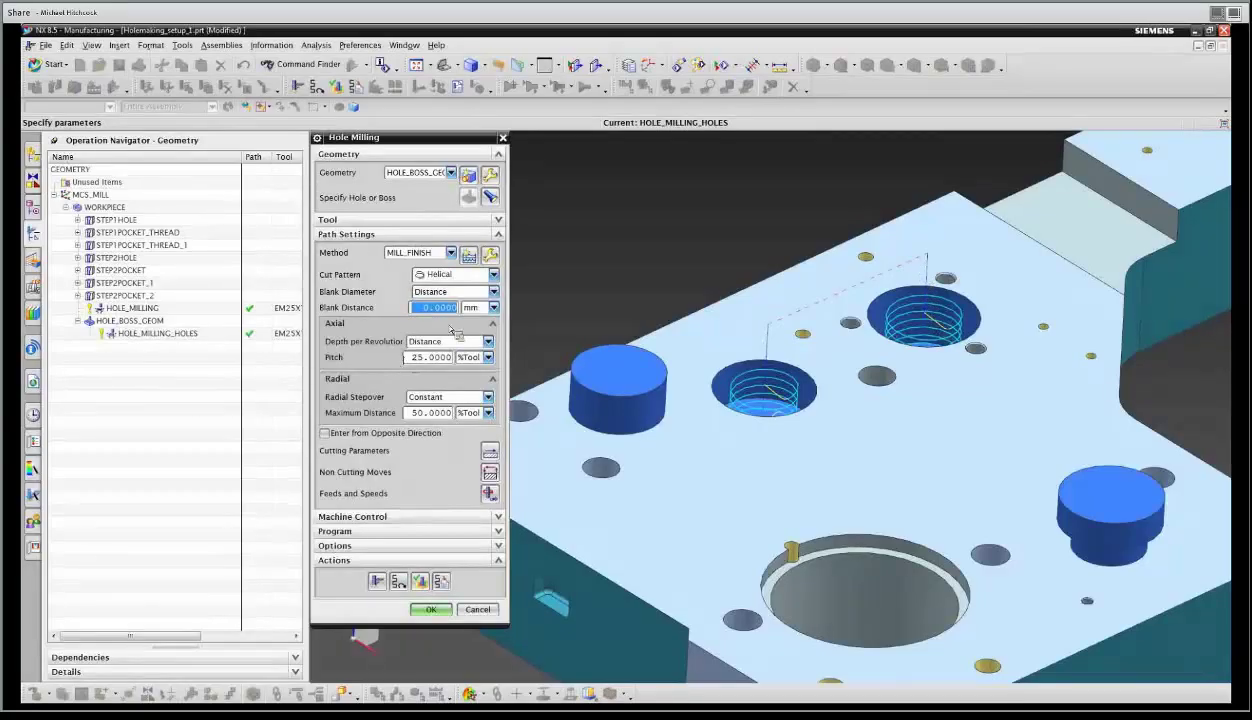
pyautogui.click(452, 291)
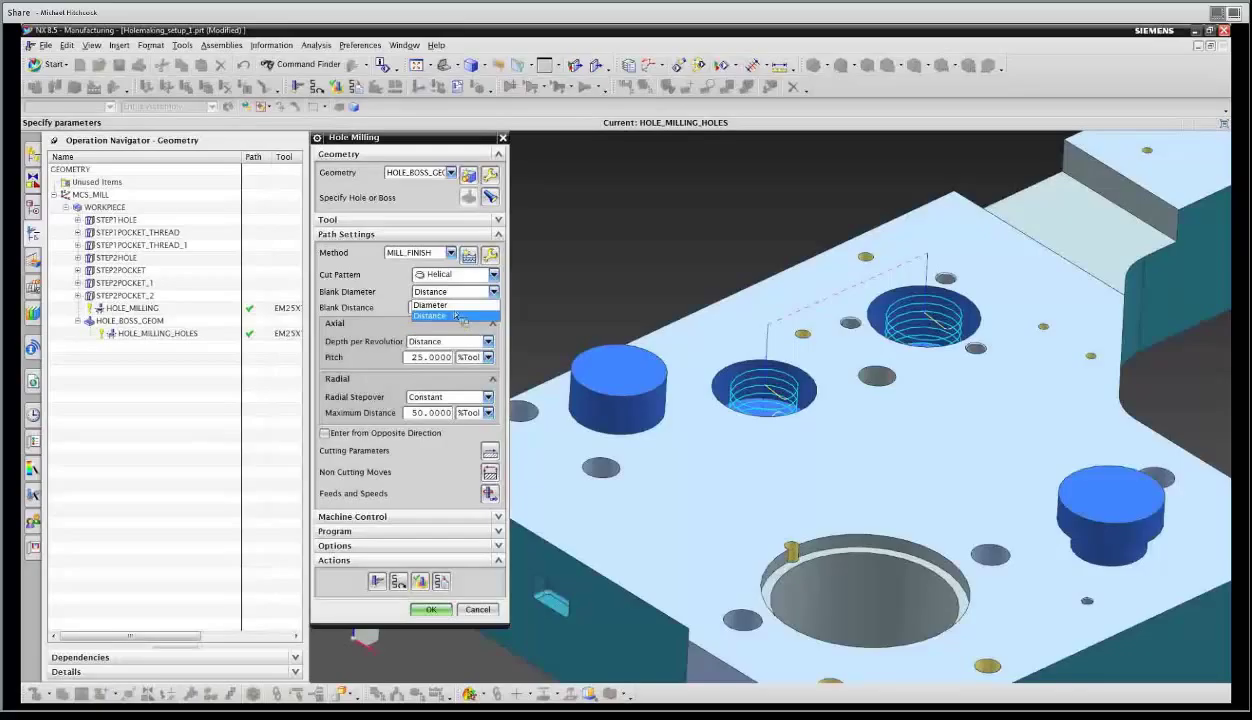
pyautogui.click(432, 313)
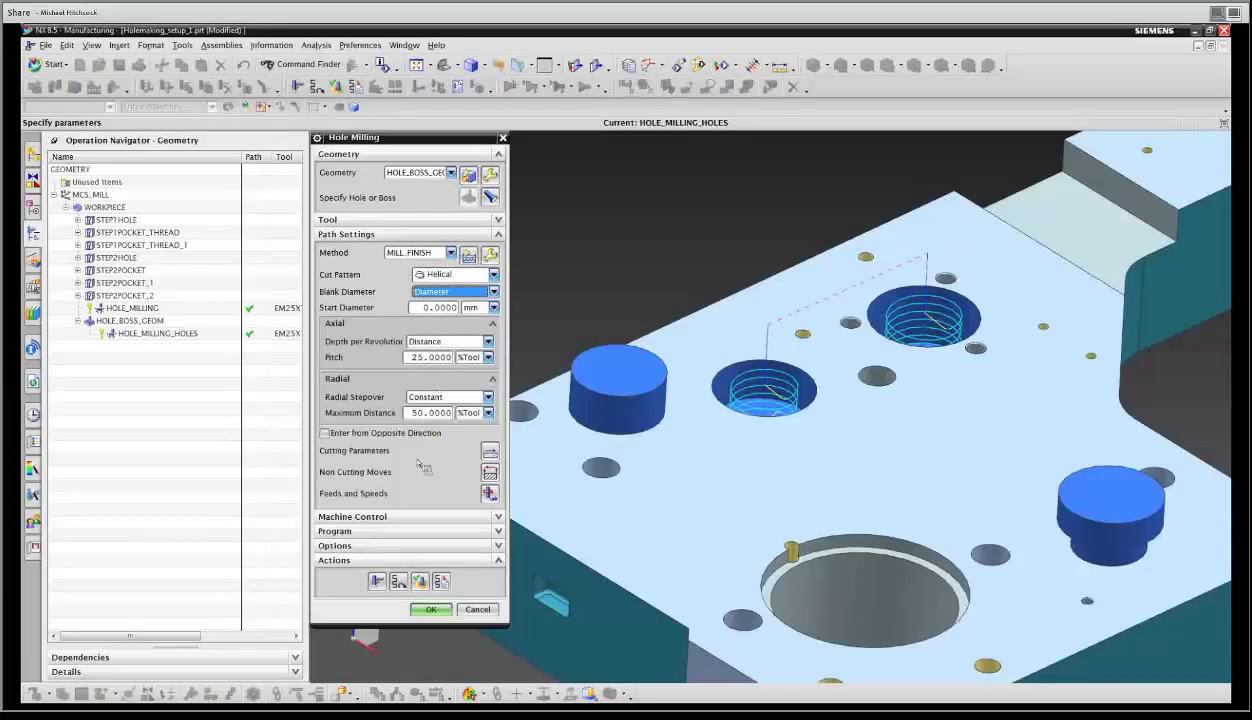
pyautogui.click(377, 581)
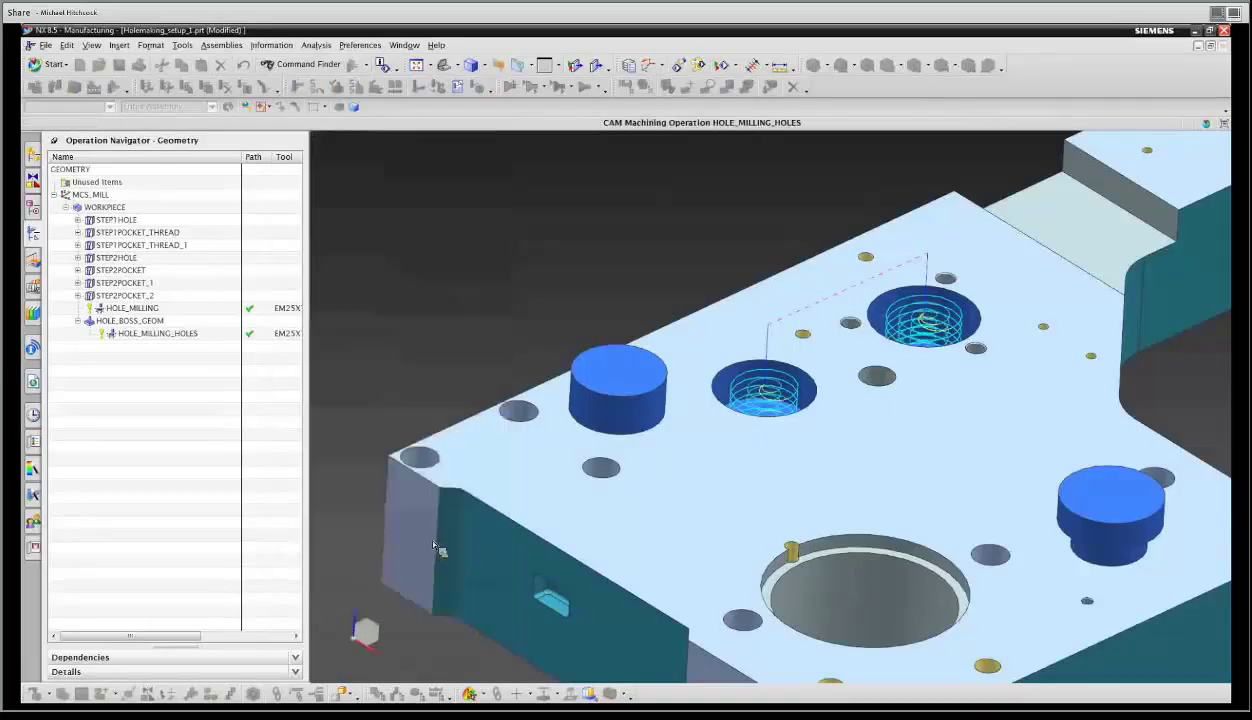
# Keep Depth per Revolution at Distance, set the Pitch to 10 %Tool, and regenerate the HOLE_MILLING_HOLES tool path.
pyautogui.scroll(5, 936, 333)
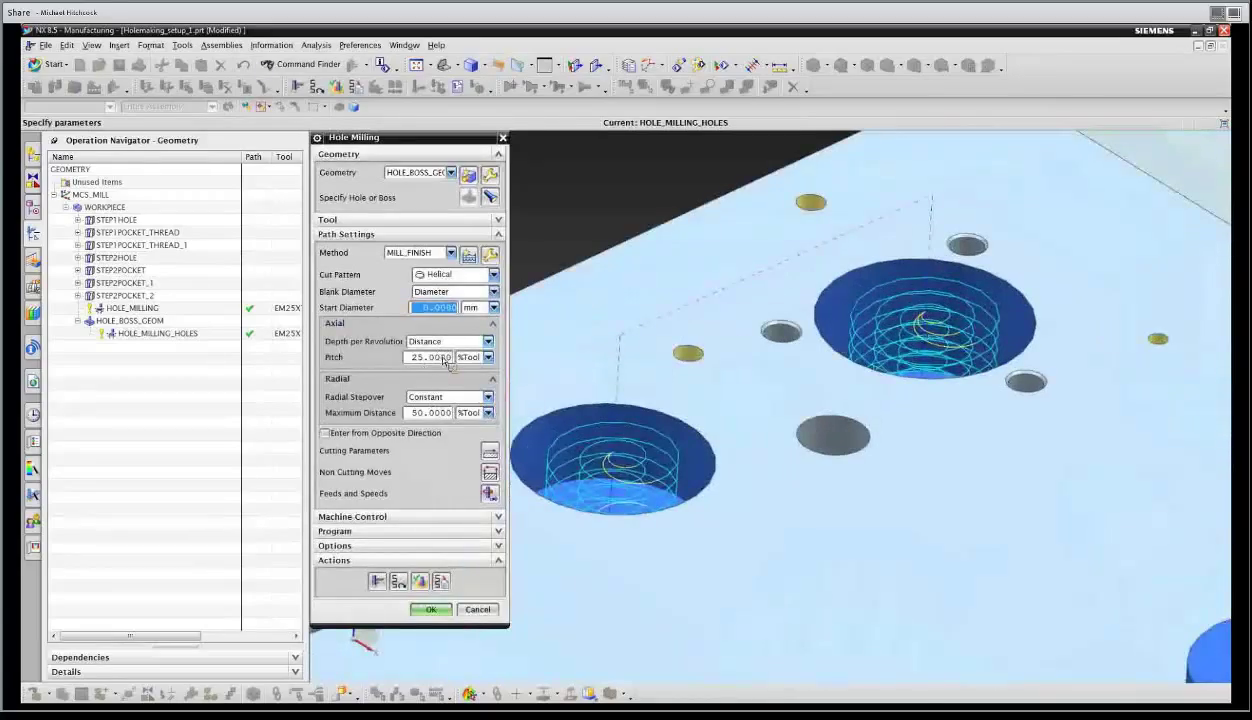
pyautogui.click(458, 342)
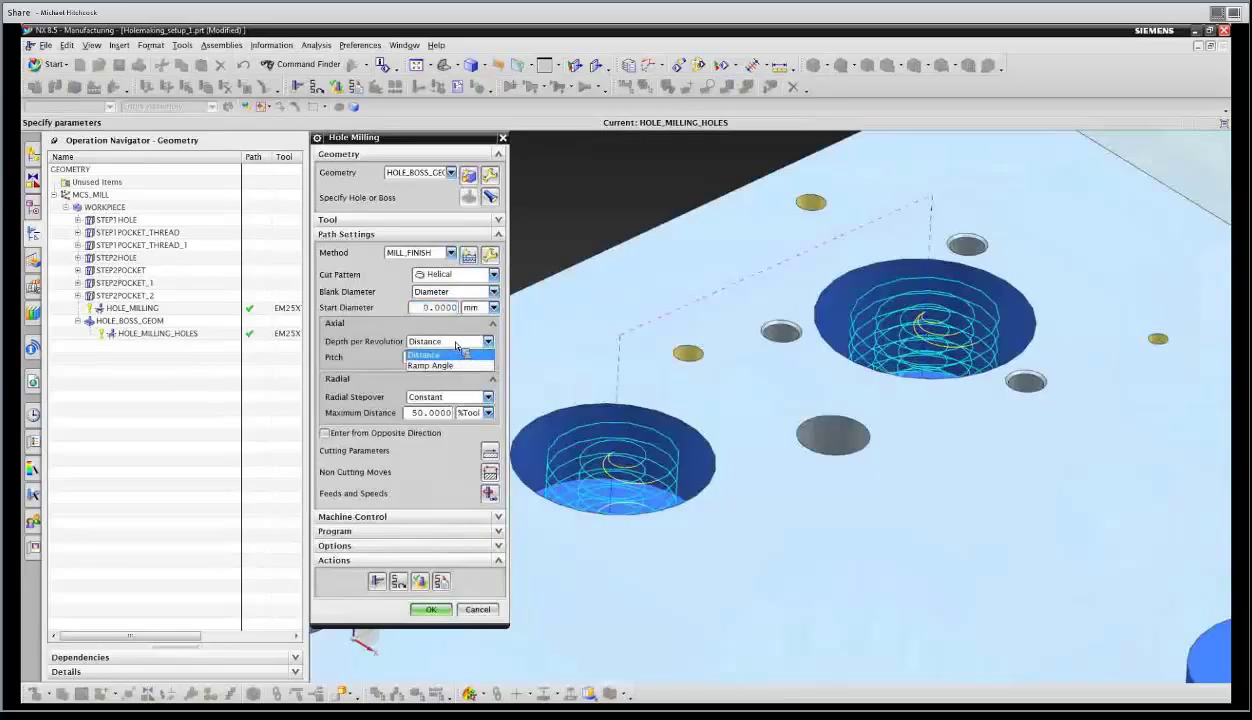
pyautogui.click(448, 355)
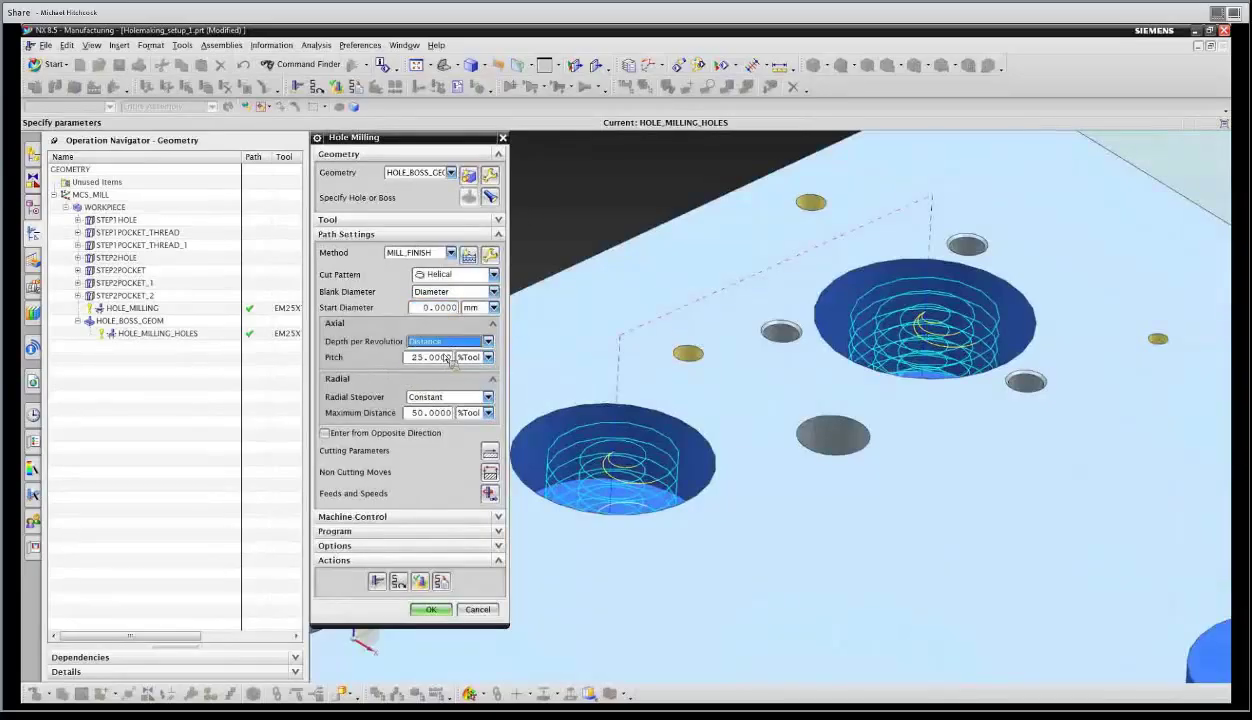
pyautogui.doubleClick(420, 357)
pyautogui.write('10')
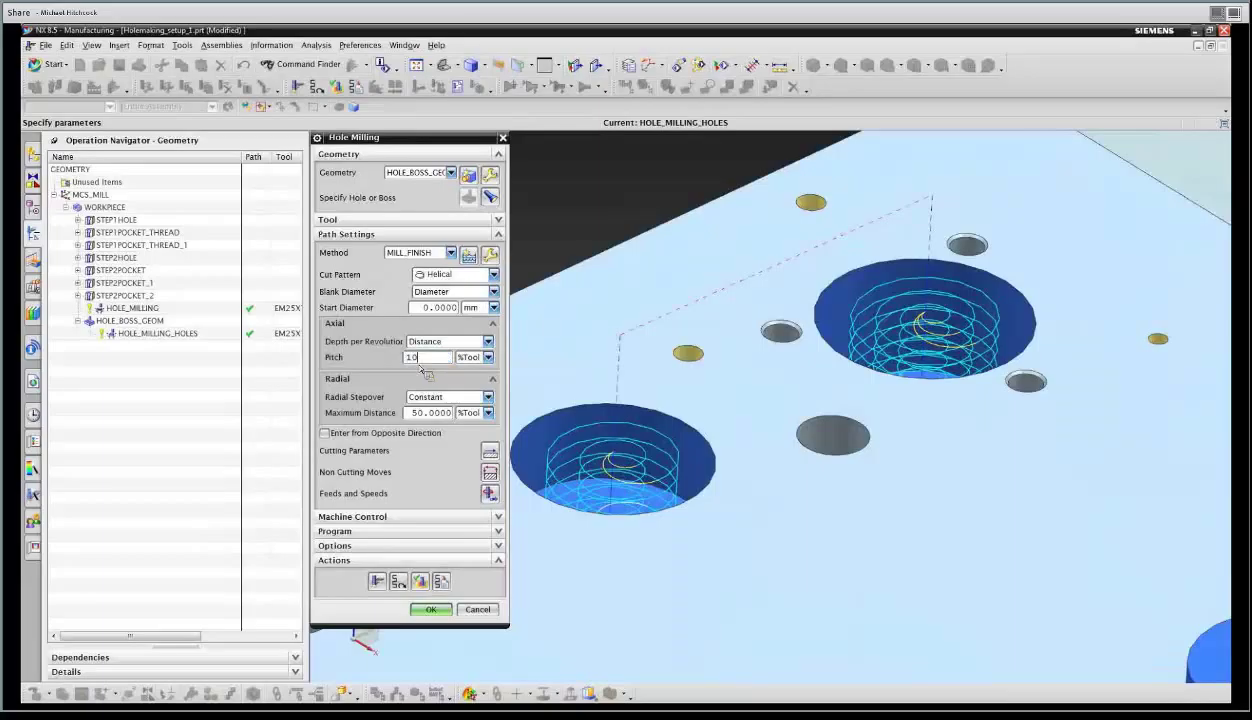
pyautogui.click(377, 581)
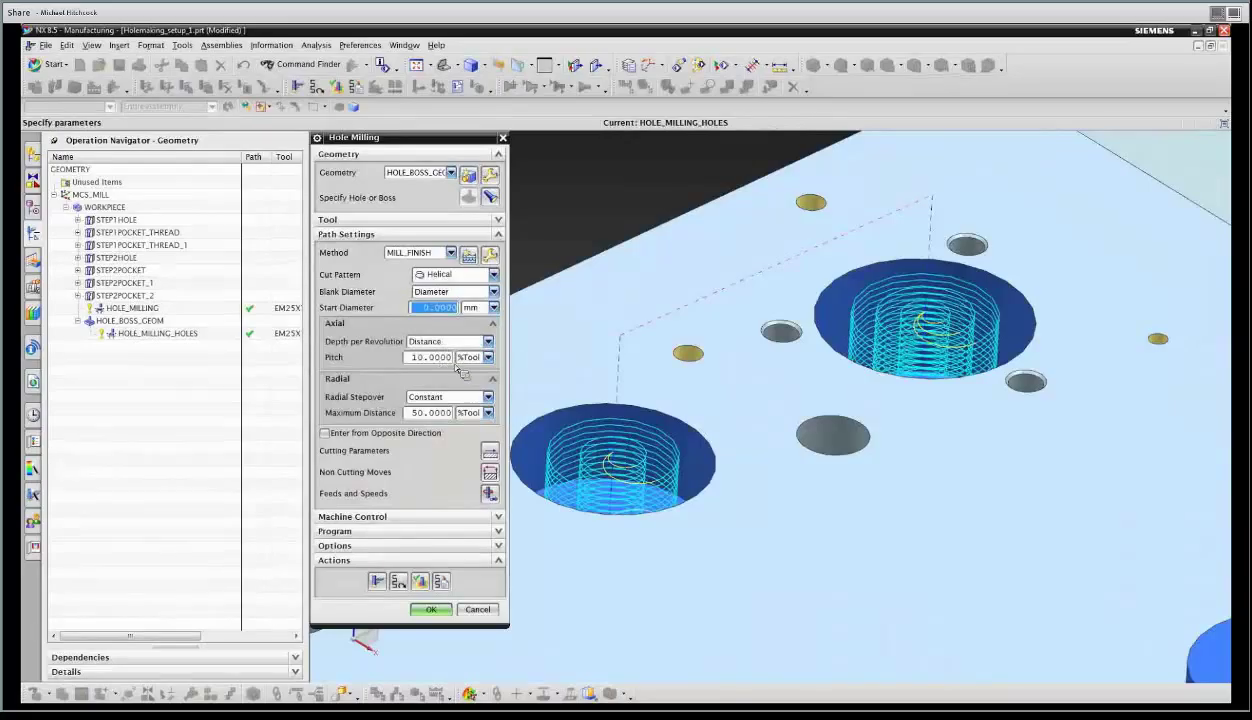
# Set the axial Pitch of HOLE_MILLING_HOLES to 3 mm and regenerate its tool path.
pyautogui.click(470, 357)
pyautogui.click(466, 371)
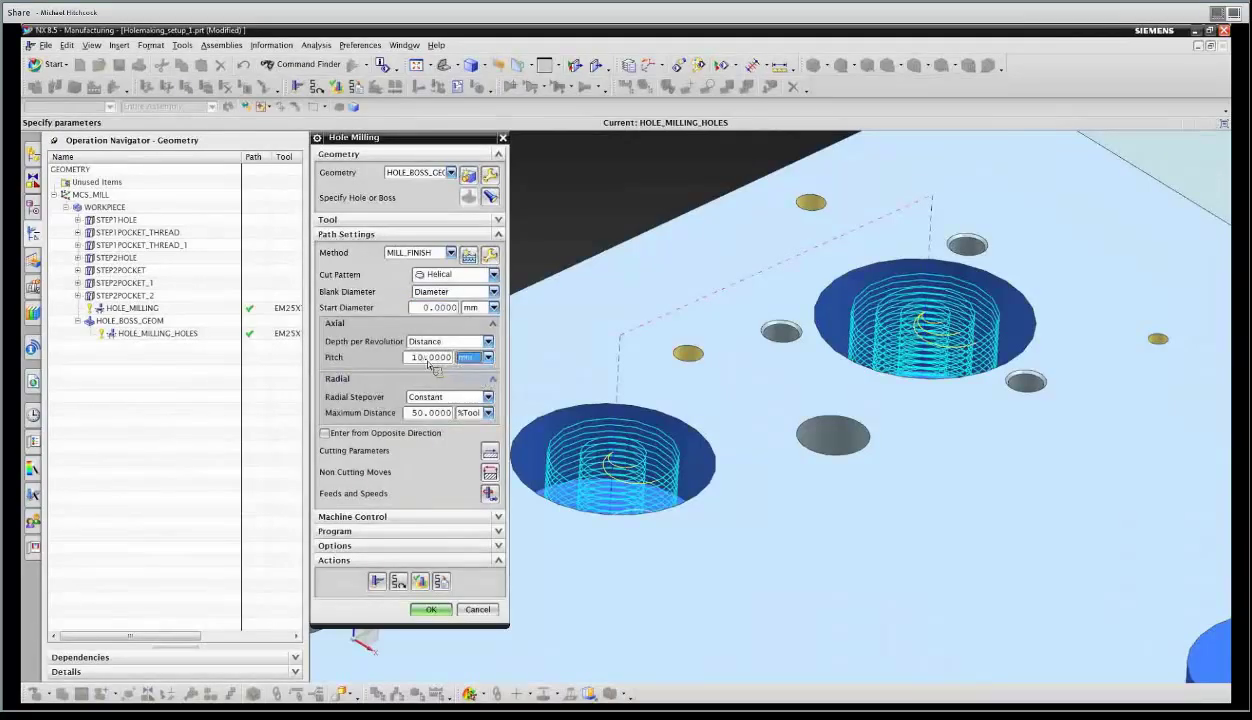
pyautogui.click(429, 359)
pyautogui.write('3')
pyautogui.click(378, 582)
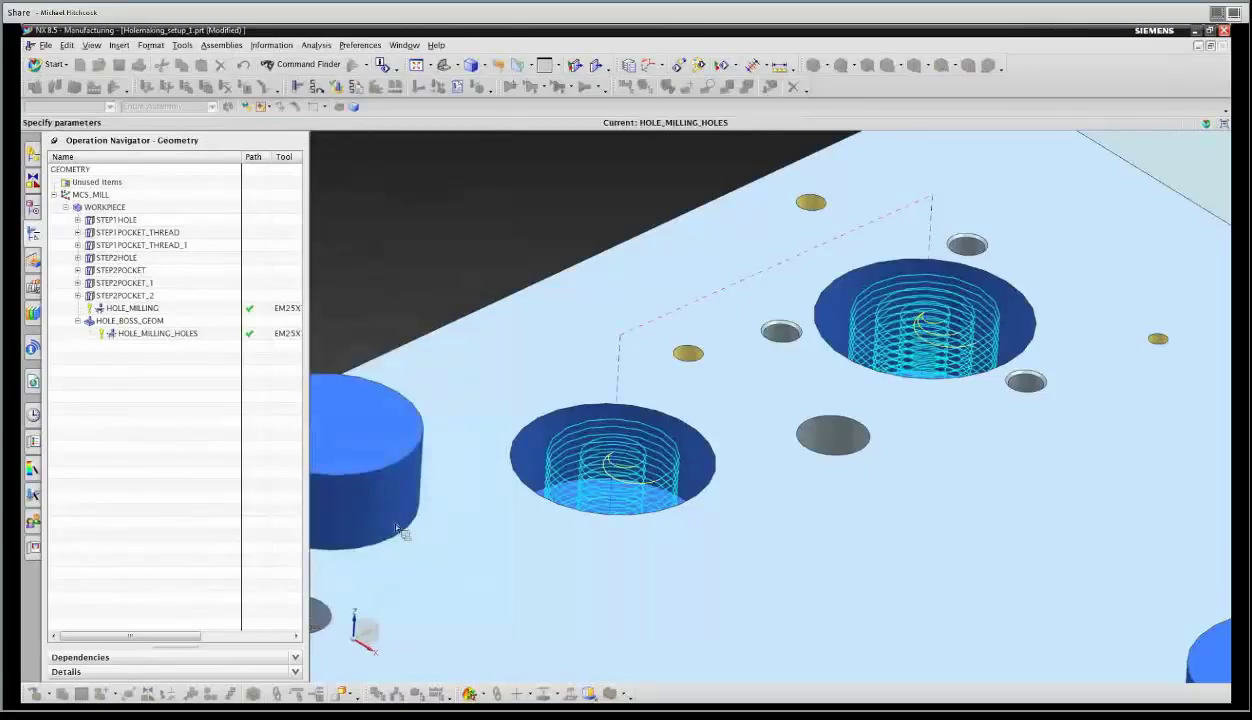
# Set the radial stepover's Maximum Distance to 25 %Tool and regenerate the tool path in the two holes.
pyautogui.click(422, 414)
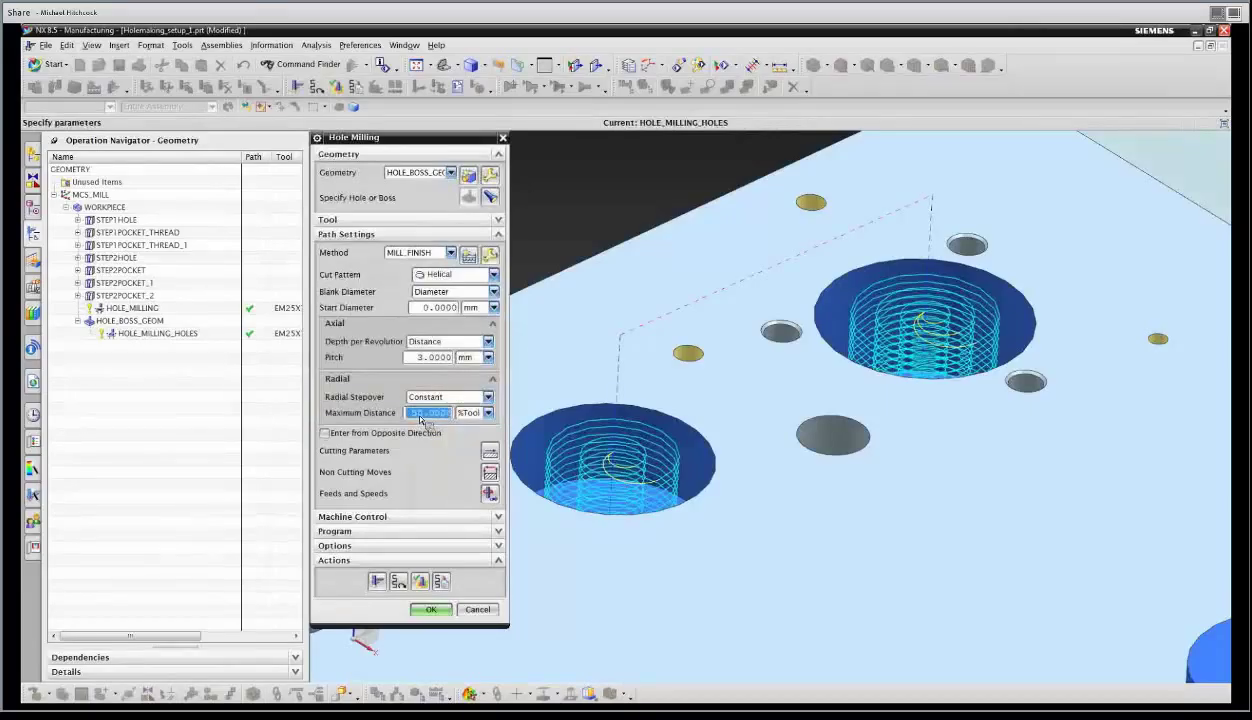
pyautogui.write('25')
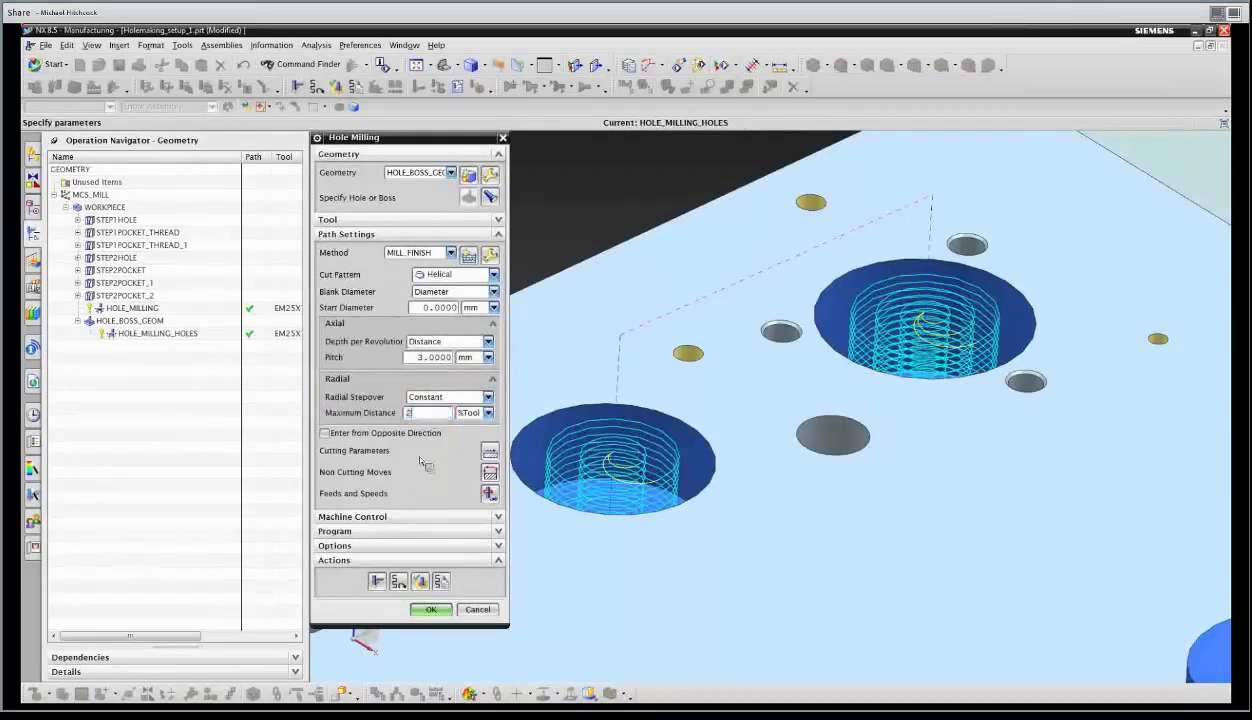
pyautogui.click(378, 583)
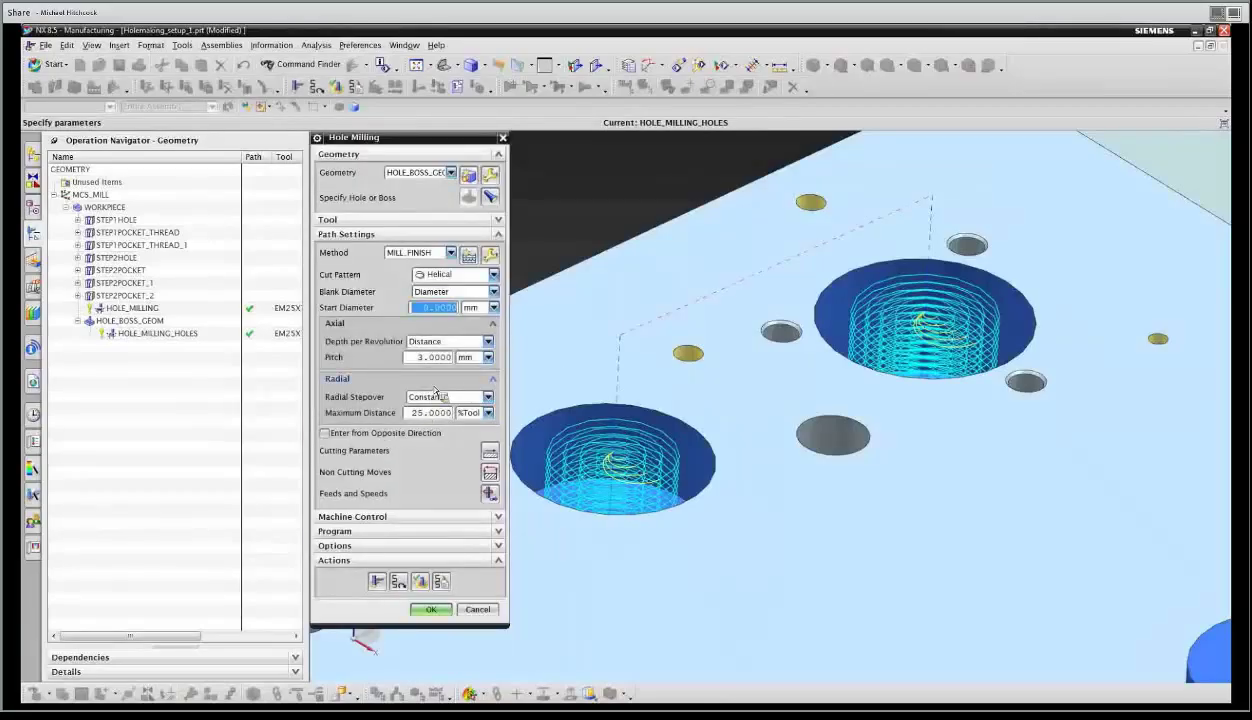
# Set the Cut Pattern to Helical/Spiral, defined by a Helix Diameter of 35 mm.
pyautogui.click(463, 277)
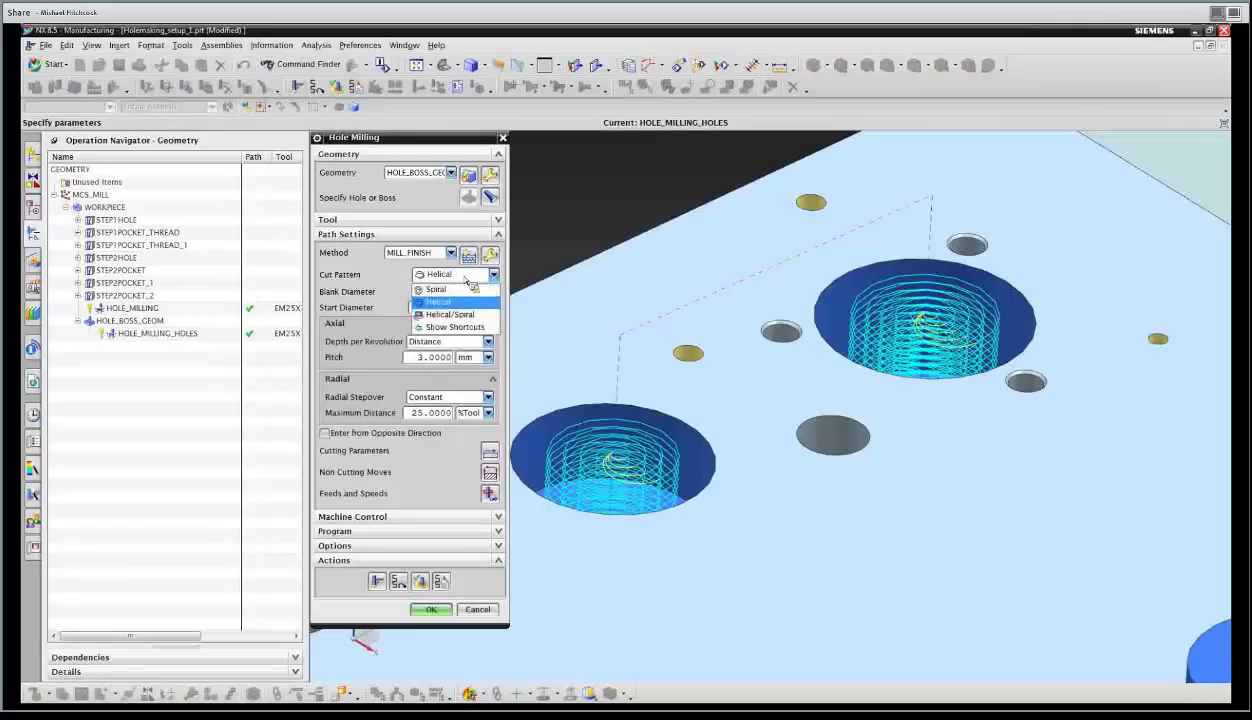
pyautogui.click(461, 315)
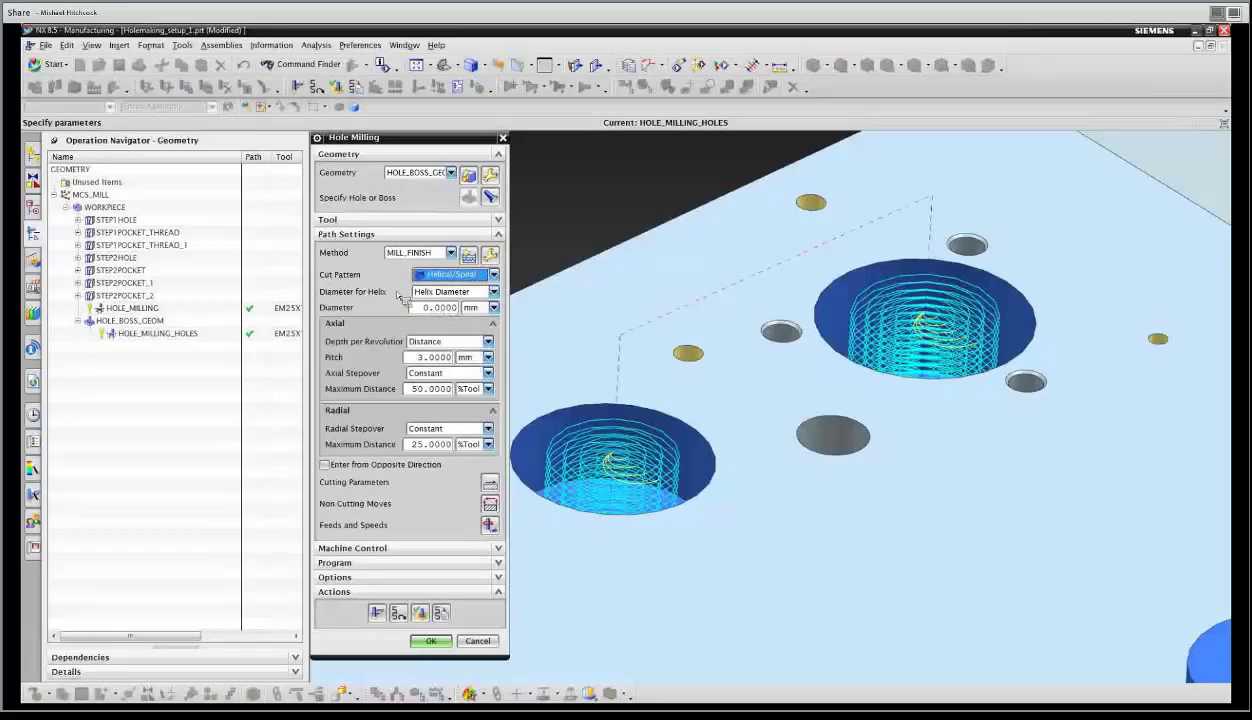
pyautogui.click(483, 294)
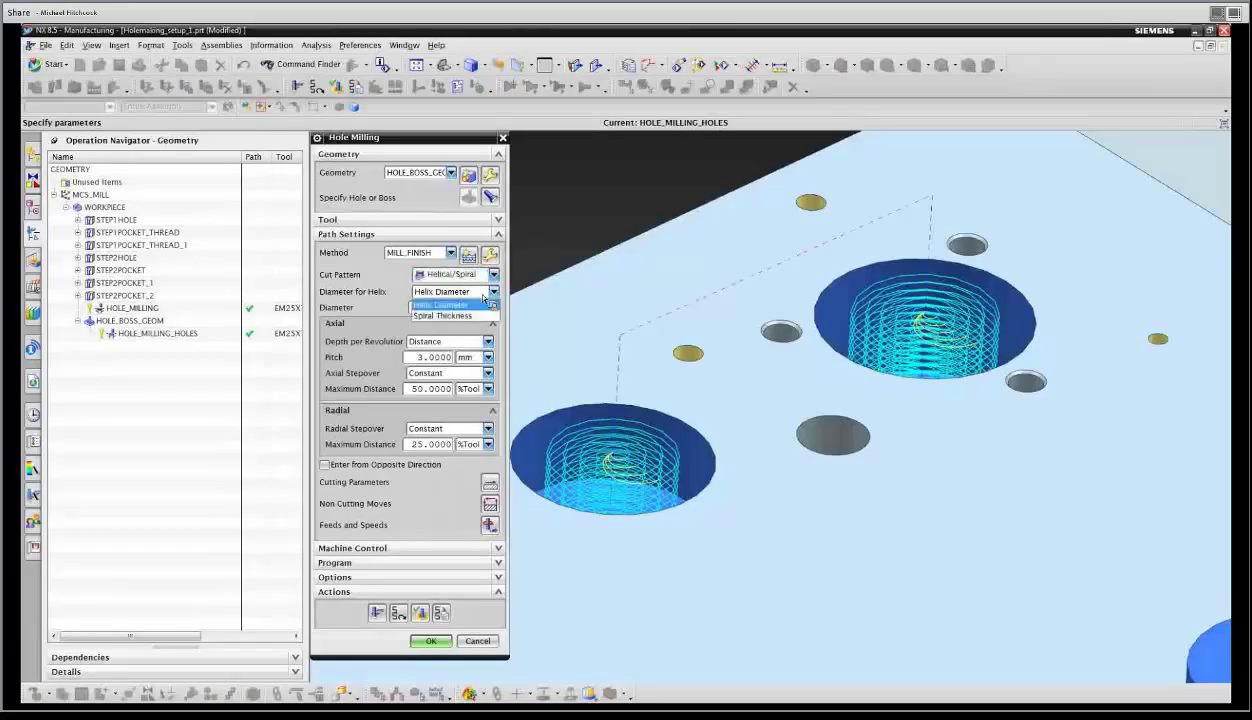
pyautogui.click(468, 304)
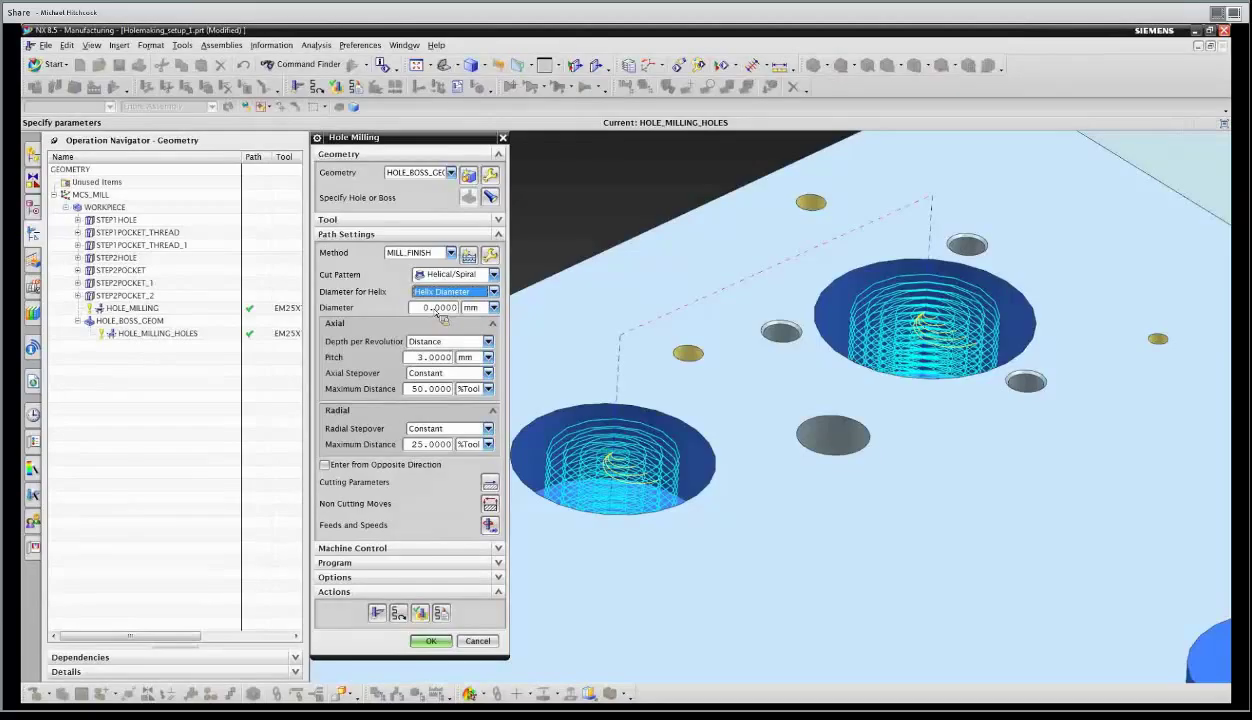
pyautogui.click(437, 308)
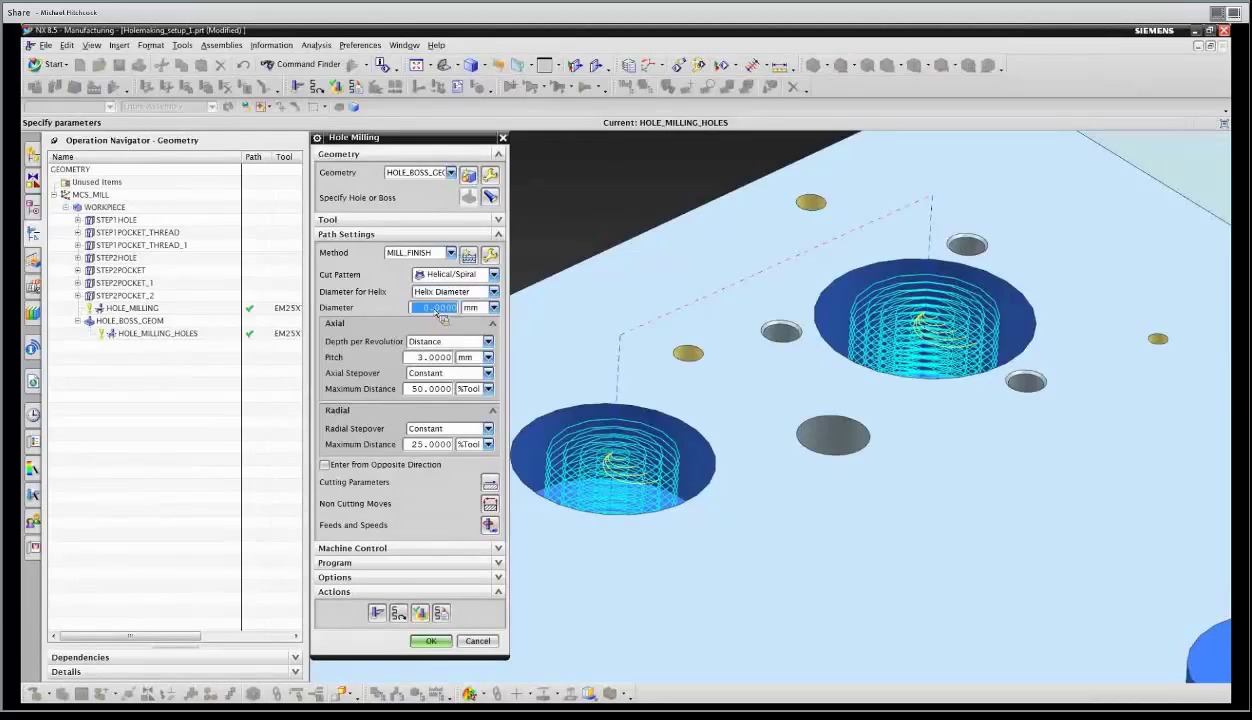
pyautogui.write('35')
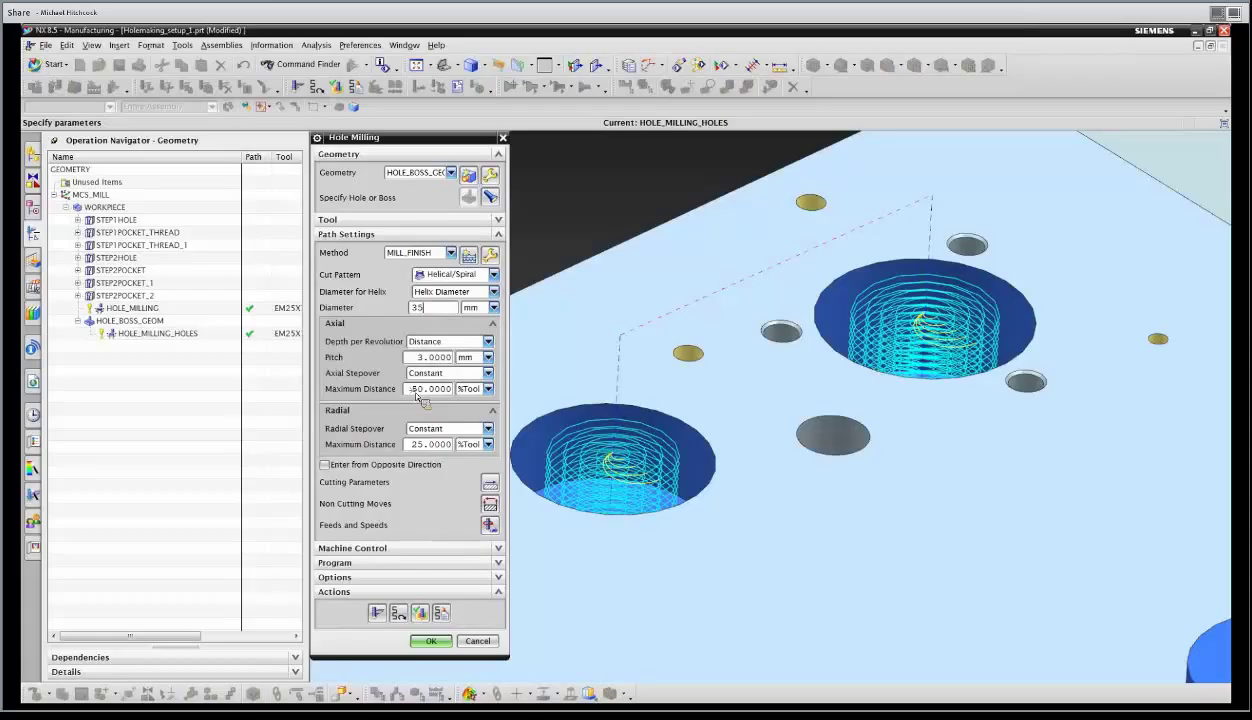
# Set the axial stepover's Maximum Distance to 17 mm and generate the Helical/Spiral tool path.
pyautogui.click(488, 389)
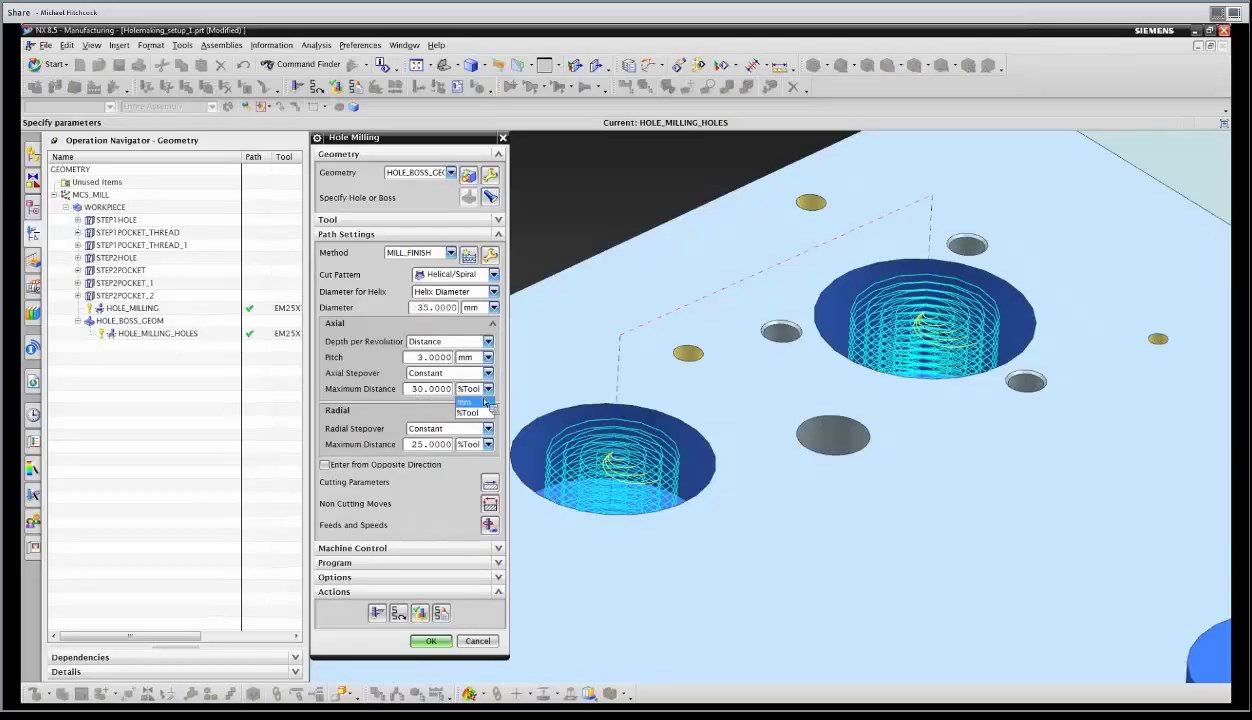
pyautogui.click(468, 402)
pyautogui.doubleClick(430, 391)
pyautogui.write('17')
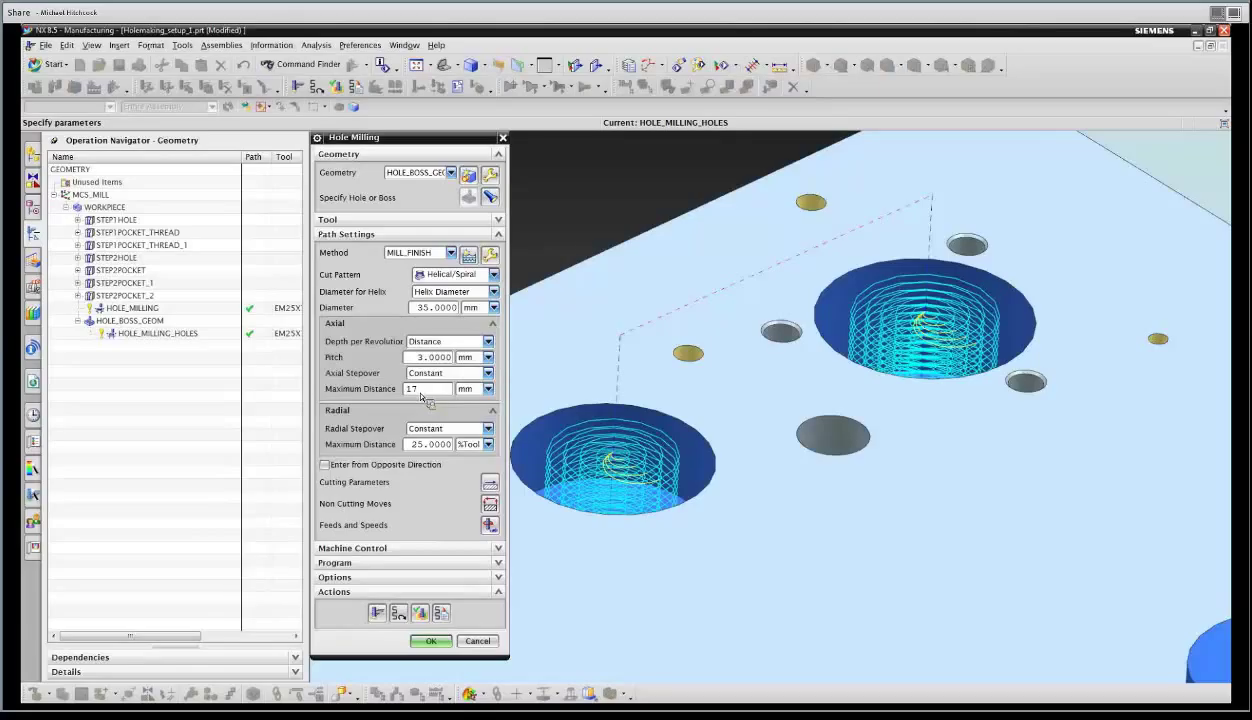
pyautogui.press('Tab')
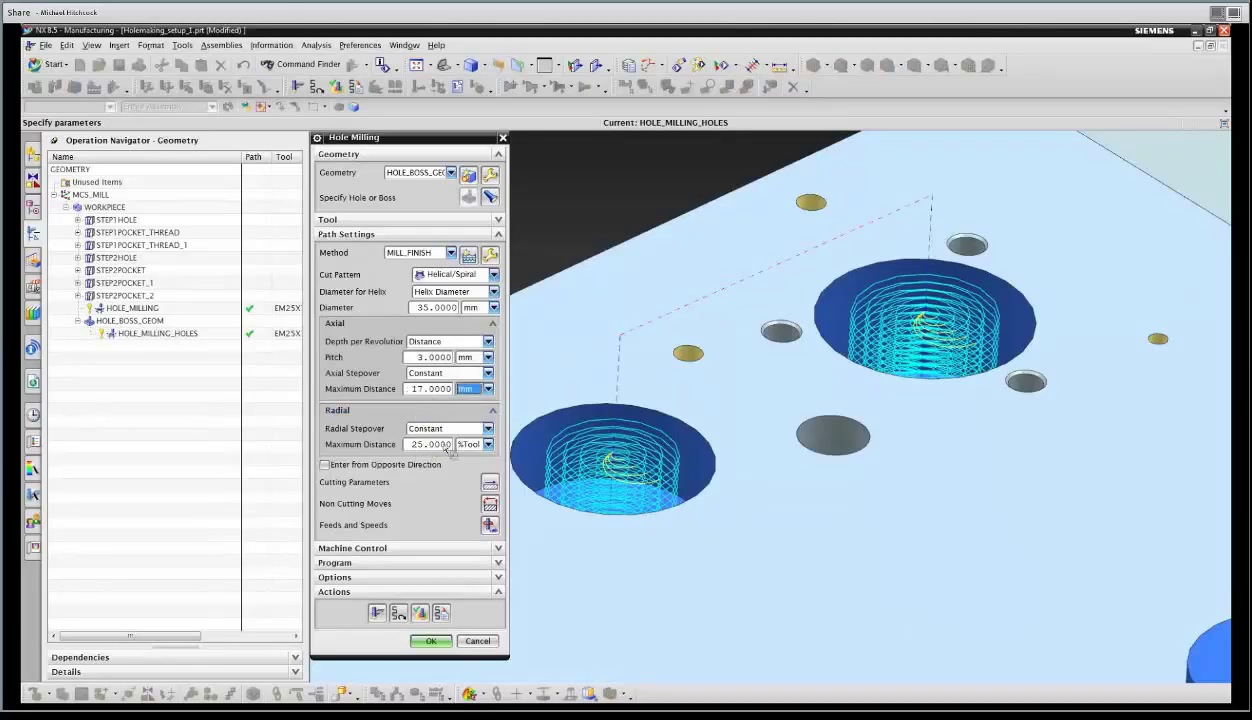
pyautogui.click(378, 612)
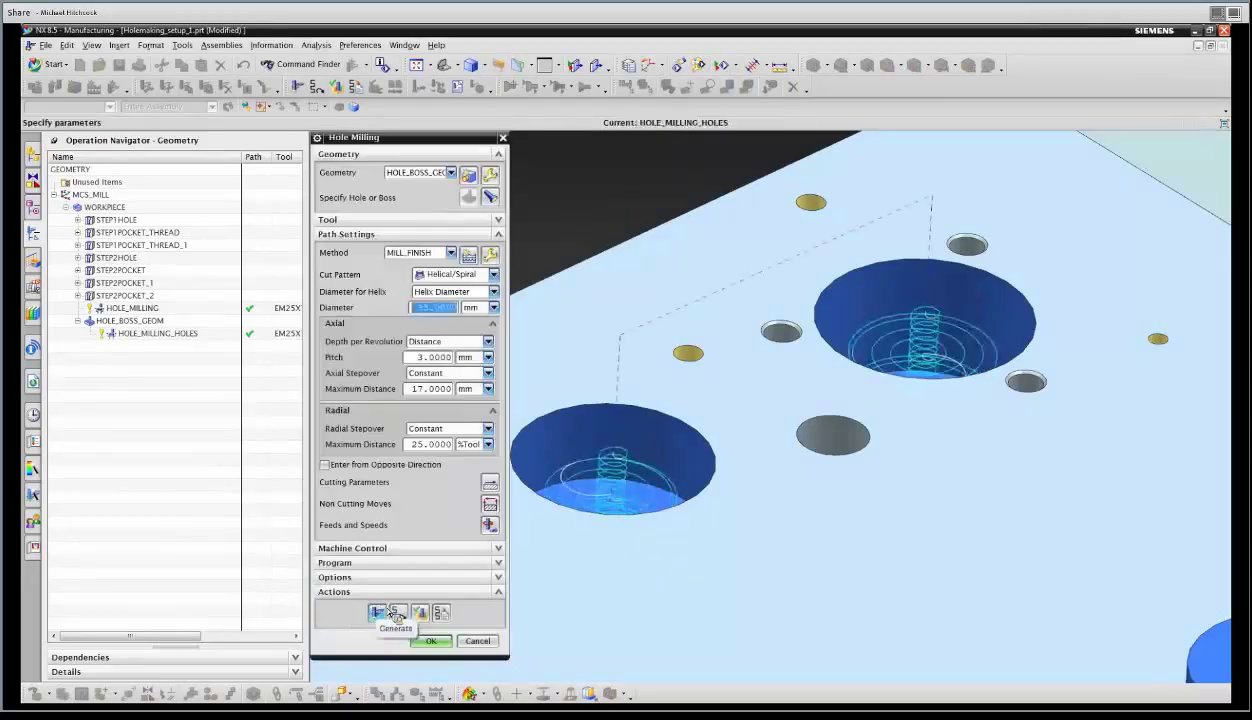
# Inspect the Helical/Spiral path inside the holes and simulate its material removal in 3D Dynamic at Animation Speed 1.
pyautogui.scroll(5, 578, 525)
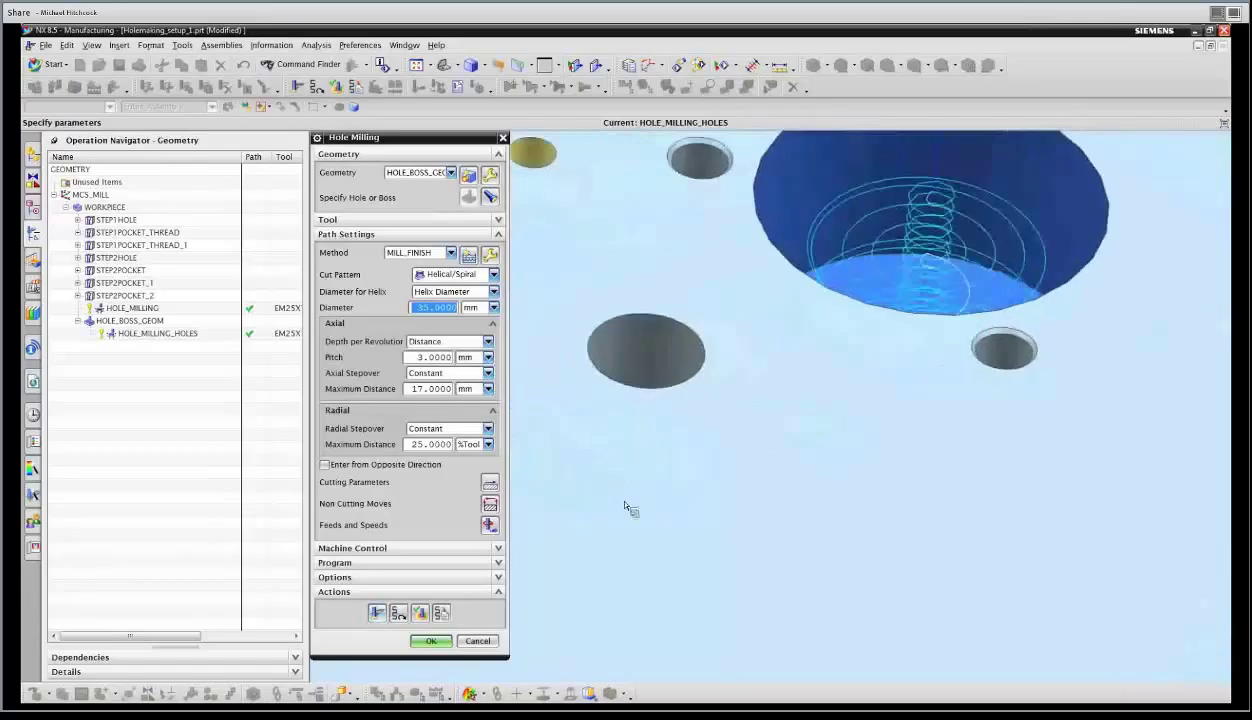
pyautogui.scroll(1, 937, 388)
pyautogui.scroll(1, 937, 391)
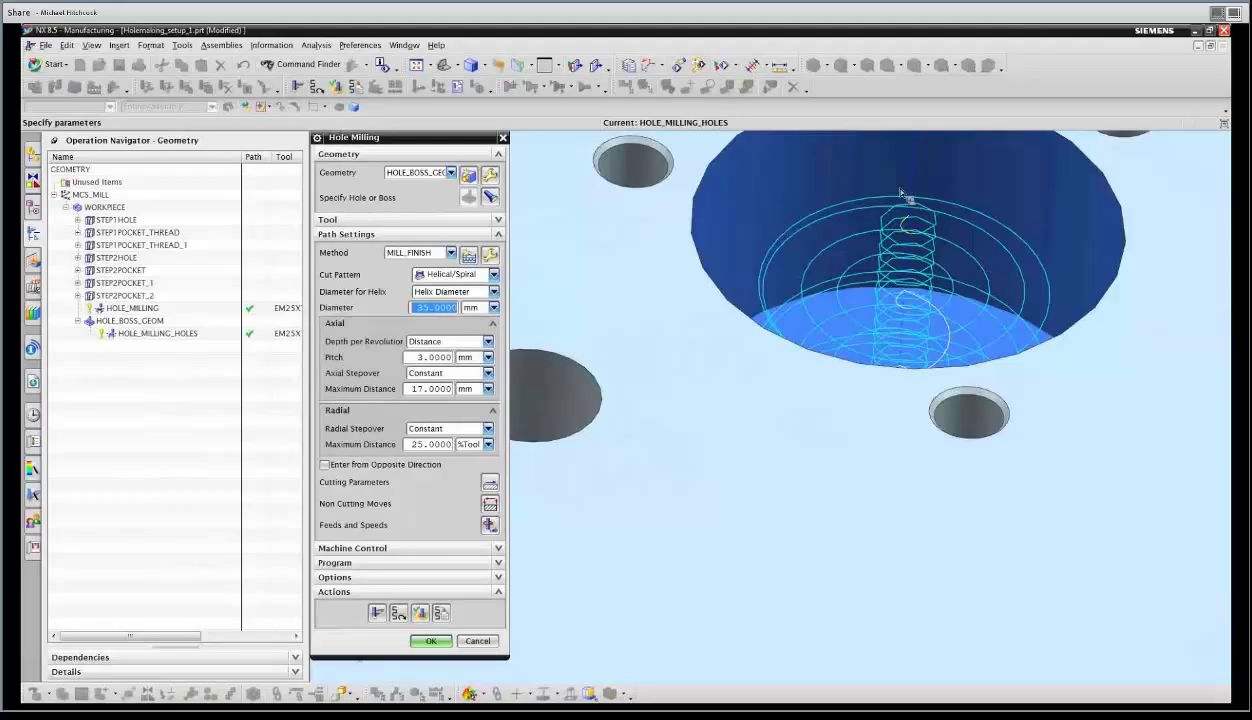
pyautogui.scroll(-2, 903, 197)
pyautogui.moveTo(903, 197); pyautogui.dragTo(527, 426, button='middle')
pyautogui.click(419, 612)
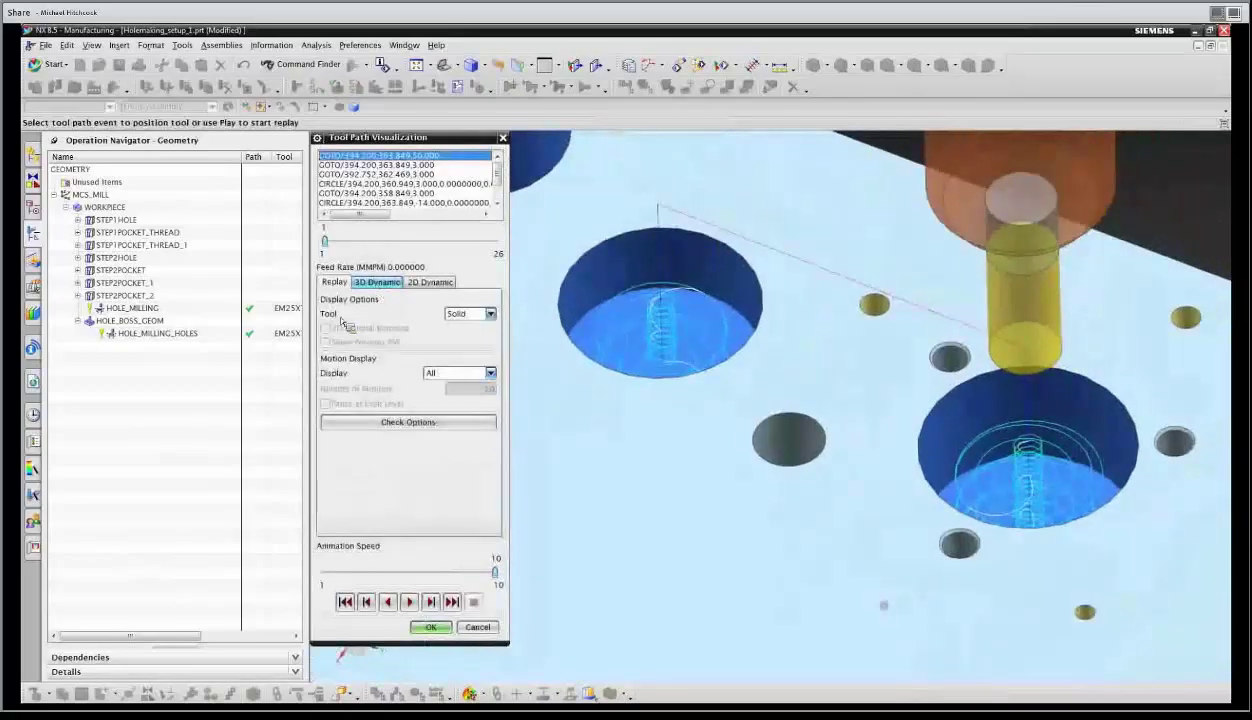
pyautogui.click(381, 286)
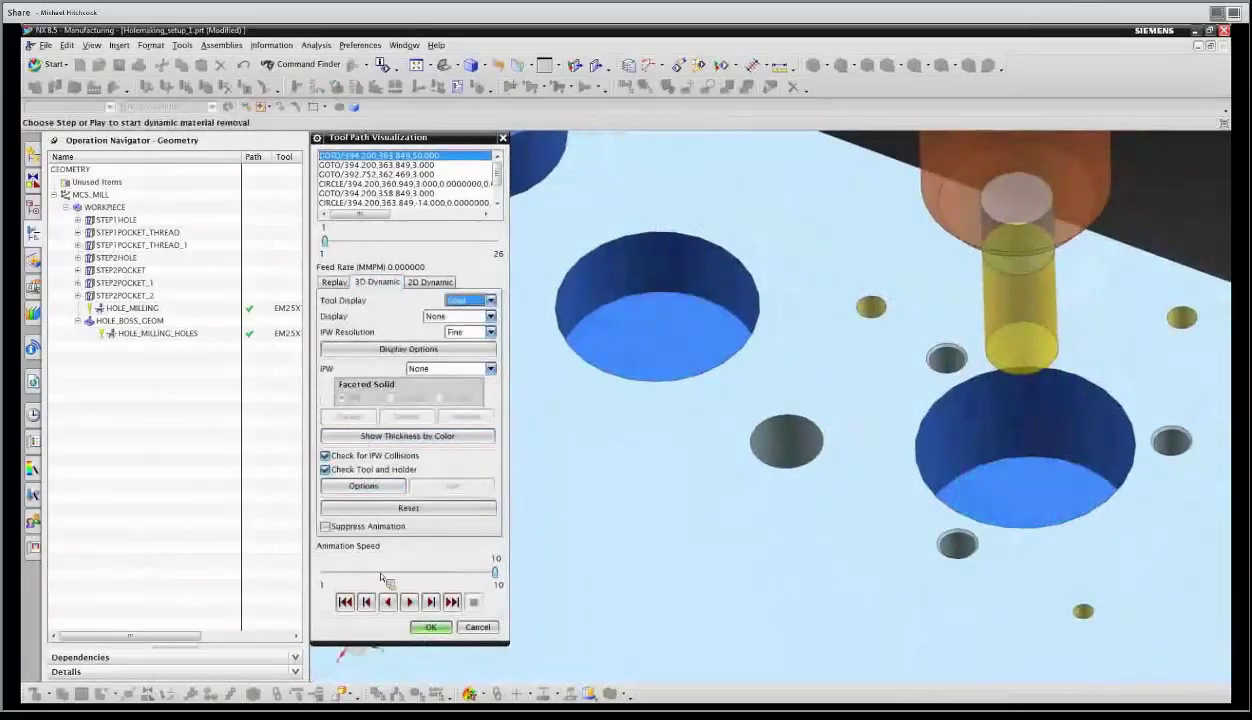
pyautogui.moveTo(494, 572); pyautogui.dragTo(345, 574)
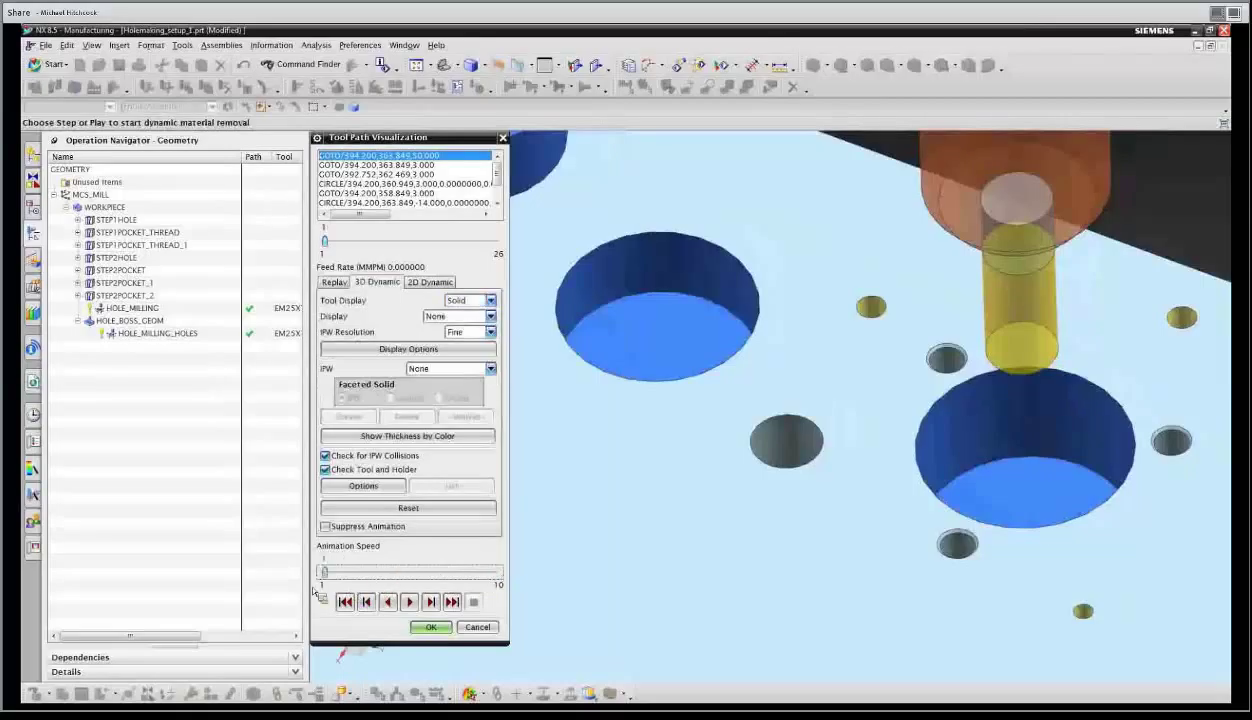
pyautogui.click(431, 602)
pyautogui.click(431, 602)
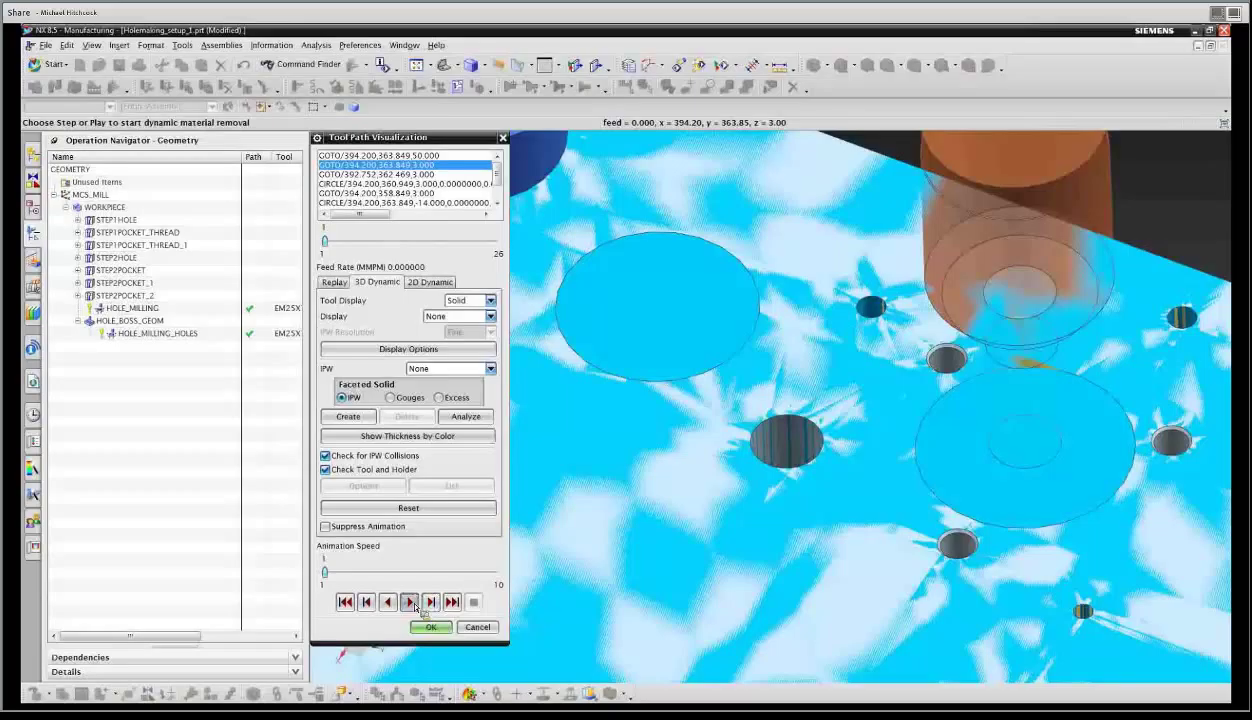
pyautogui.click(430, 627)
# Expand the Machine Control settings and replay the Helical/Spiral tool path in the two holes.
pyautogui.click(398, 548)
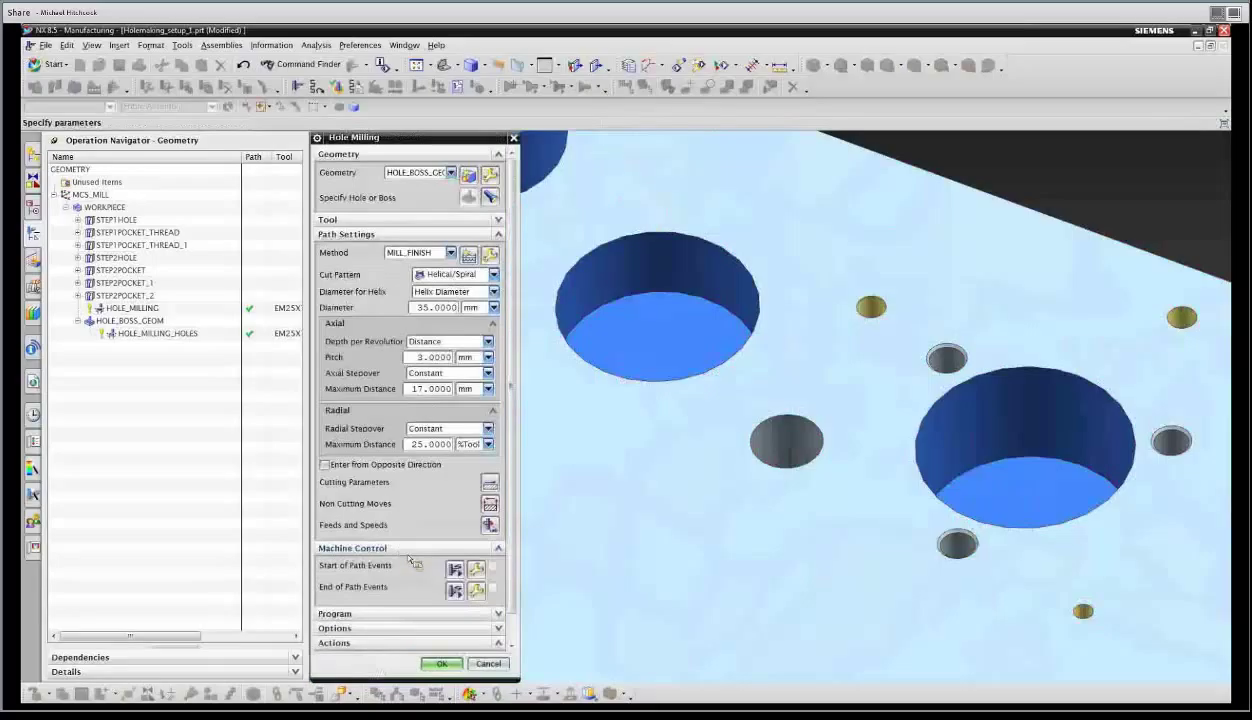
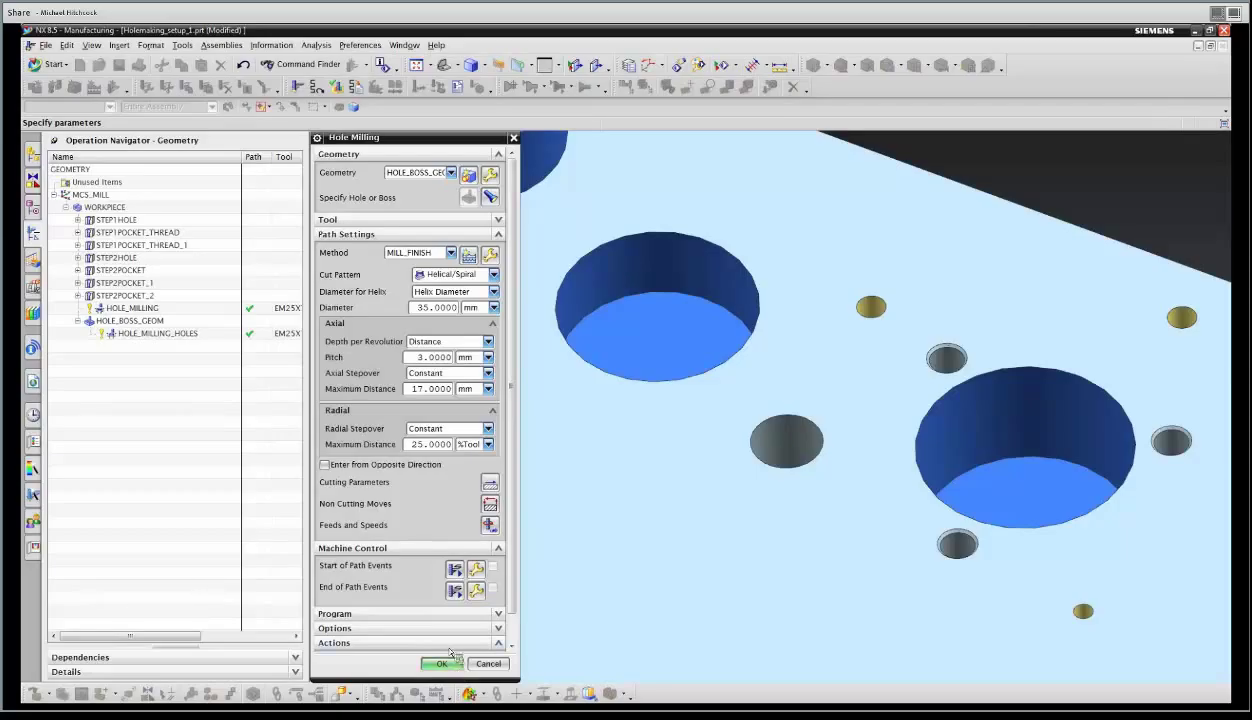
pyautogui.click(445, 643)
pyautogui.click(399, 636)
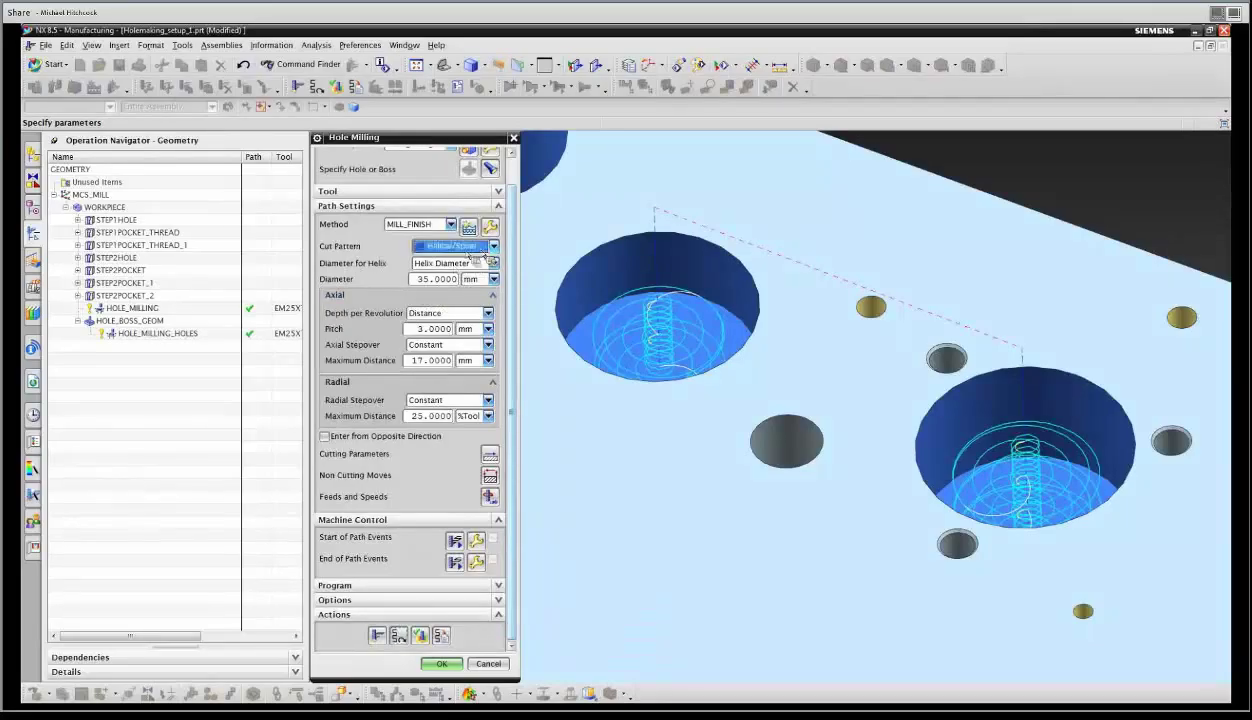
# Set the Cut Pattern to Helical with a Start Diameter of 50 mm, regenerate the tool path, and inspect it.
pyautogui.click(463, 248)
pyautogui.click(440, 273)
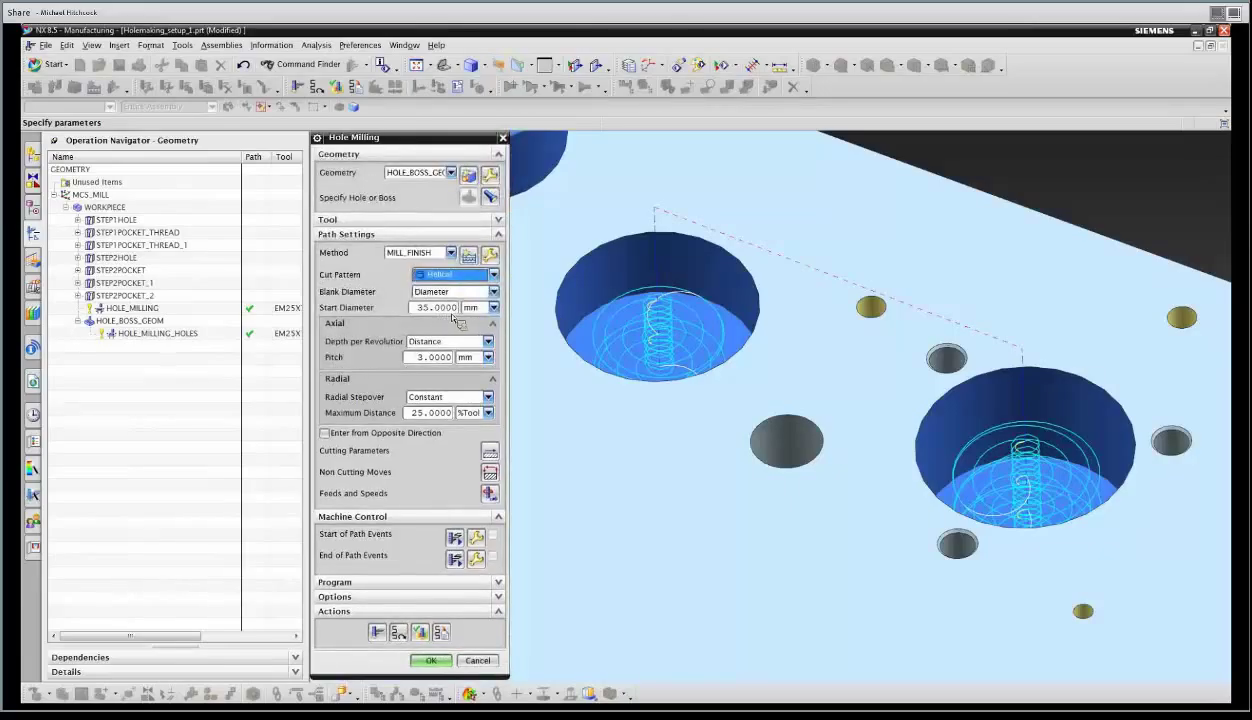
pyautogui.doubleClick(441, 307)
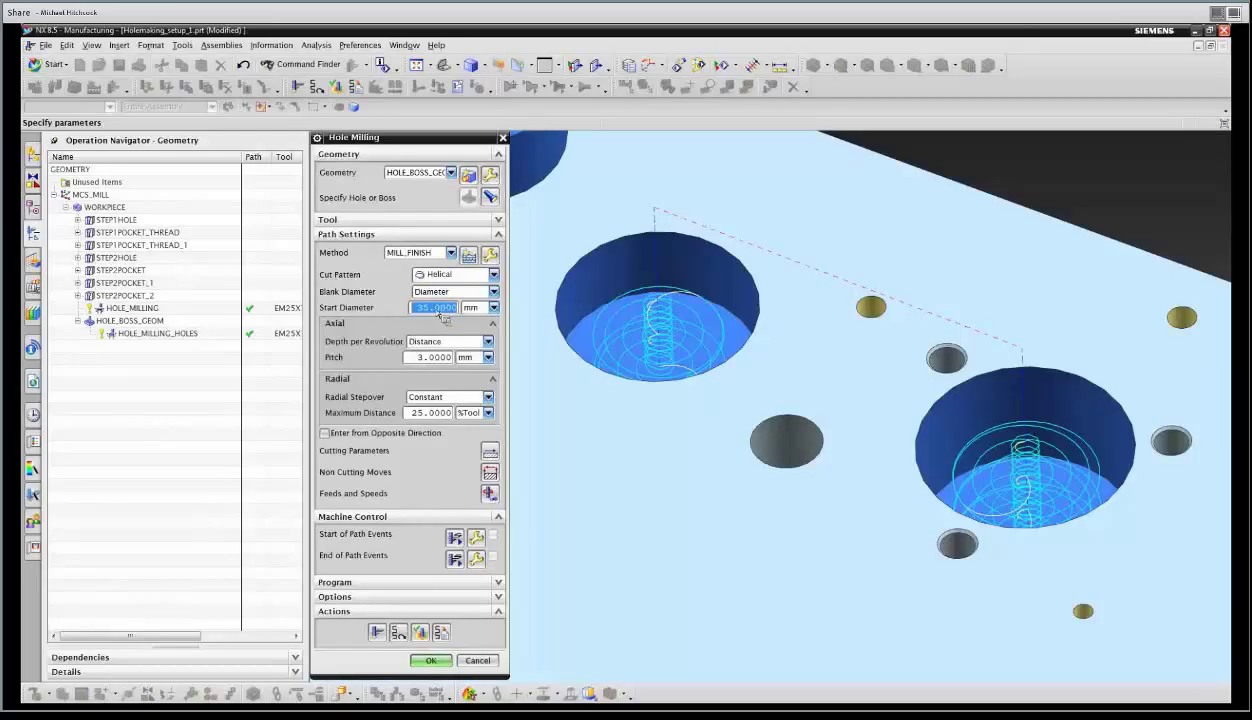
pyautogui.write('50')
pyautogui.click(377, 632)
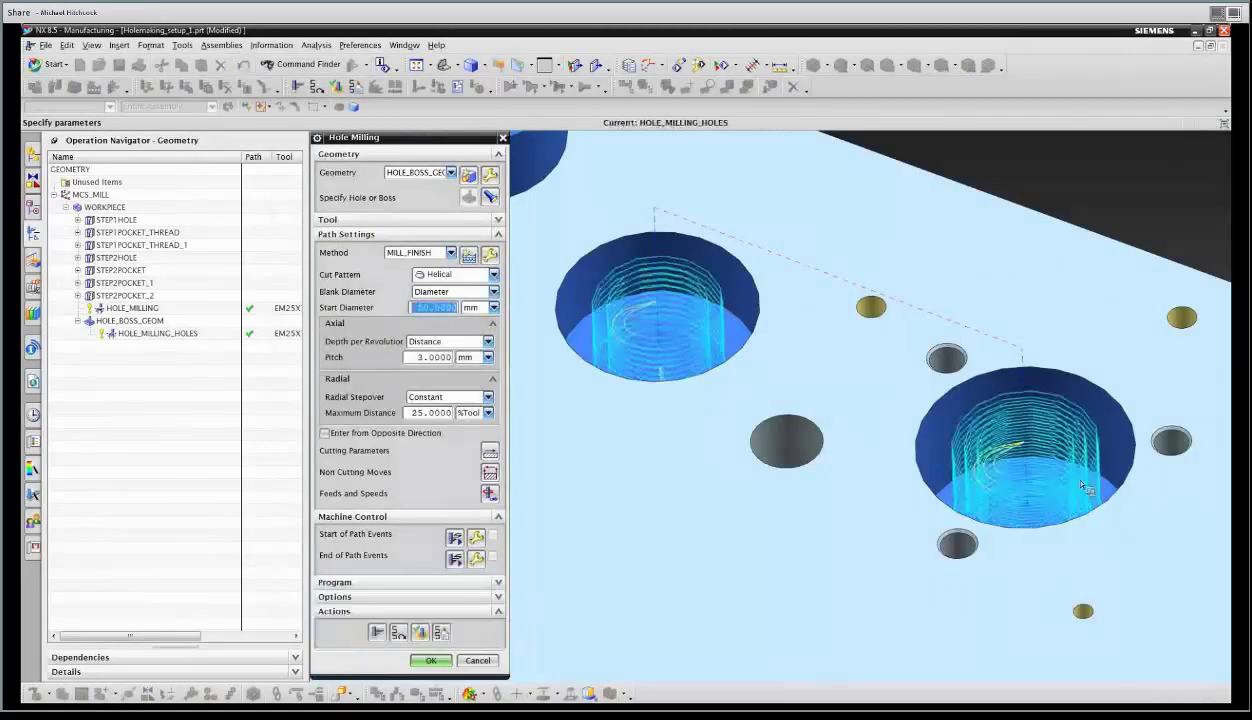
pyautogui.scroll(3, 1154, 491)
pyautogui.moveTo(1180, 513); pyautogui.dragTo(1094, 462, button='middle')
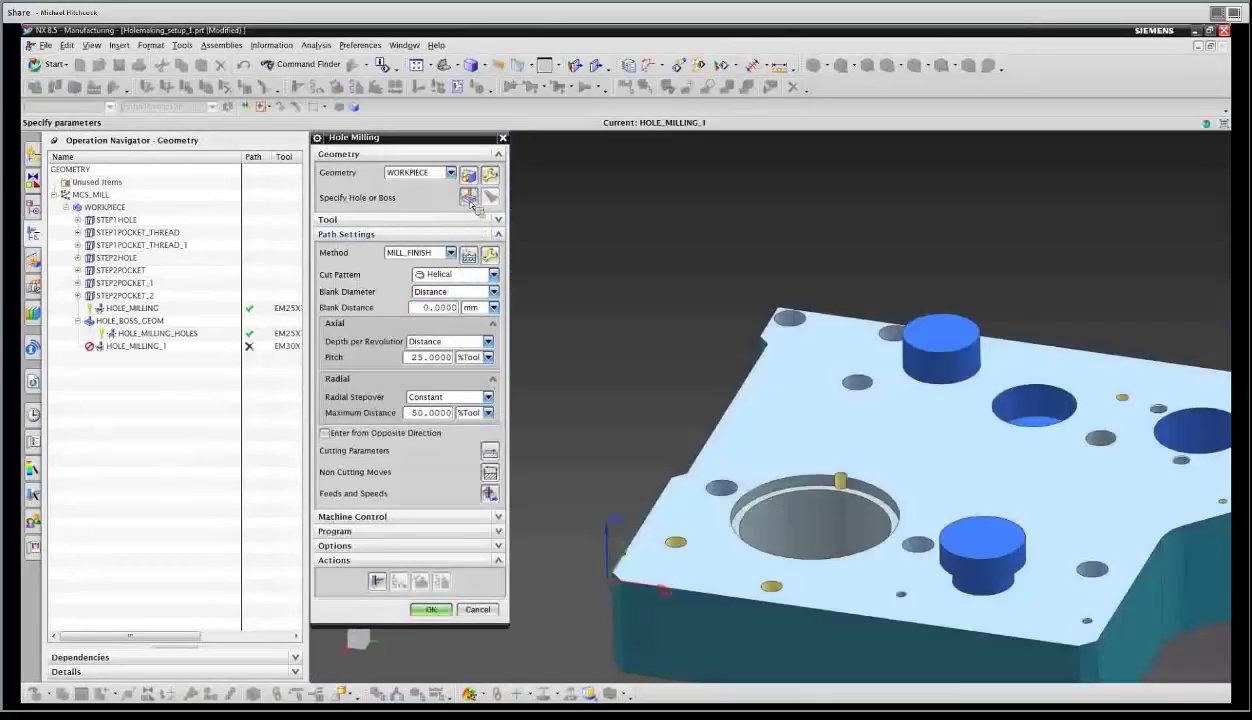
# Specify the large bore's upper step and its lower cylindrical wall as hole geometry for the HOLE_MILLING_1 operation.
pyautogui.click(467, 198)
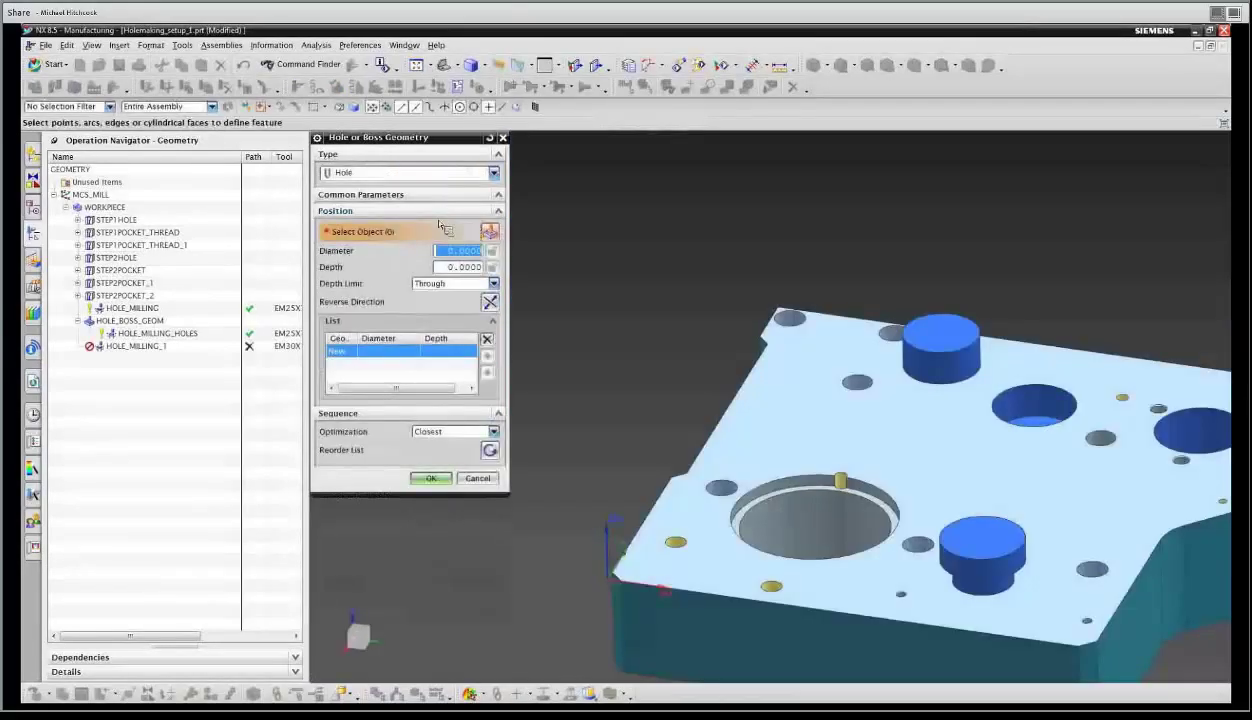
pyautogui.click(795, 490)
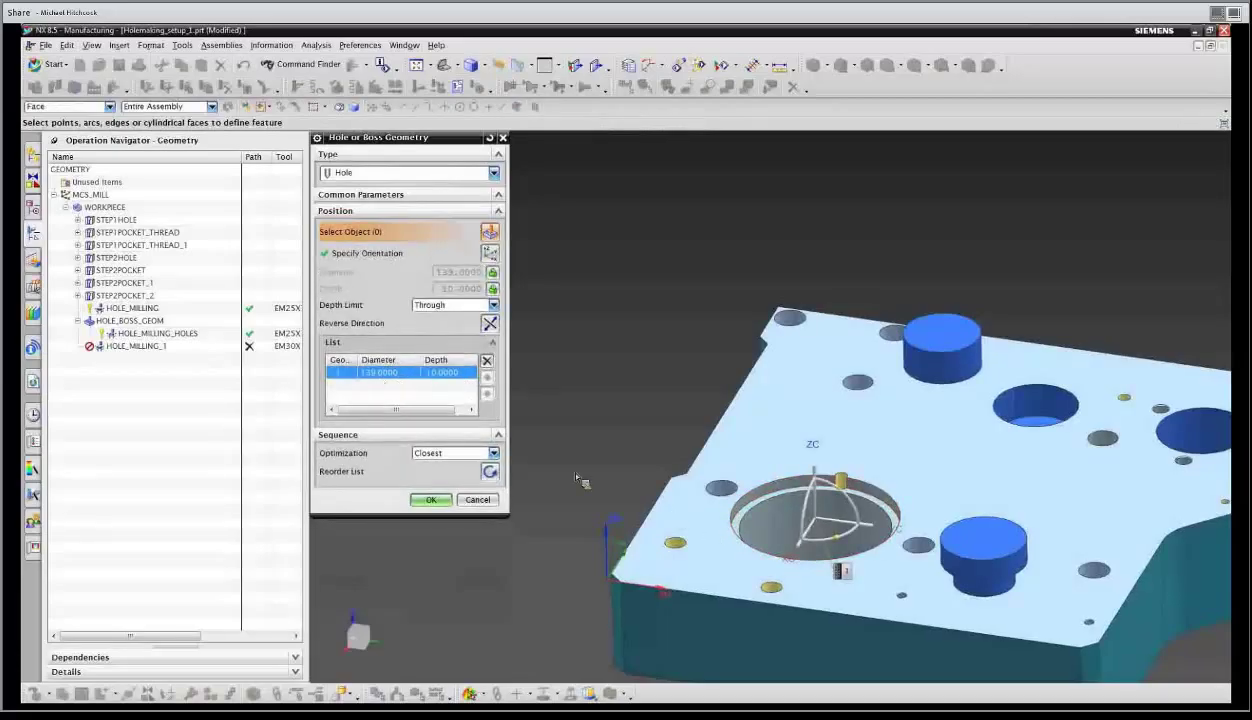
pyautogui.click(790, 520)
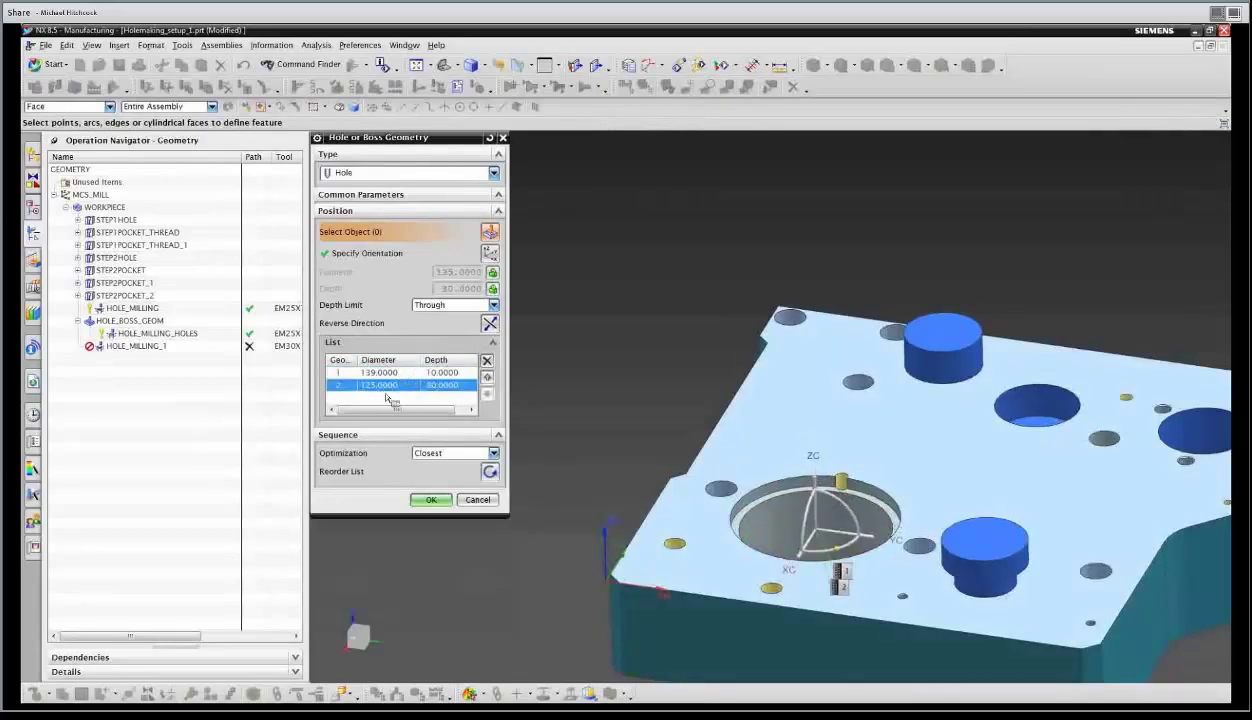
pyautogui.moveTo(816, 596); pyautogui.dragTo(923, 608, button='middle')
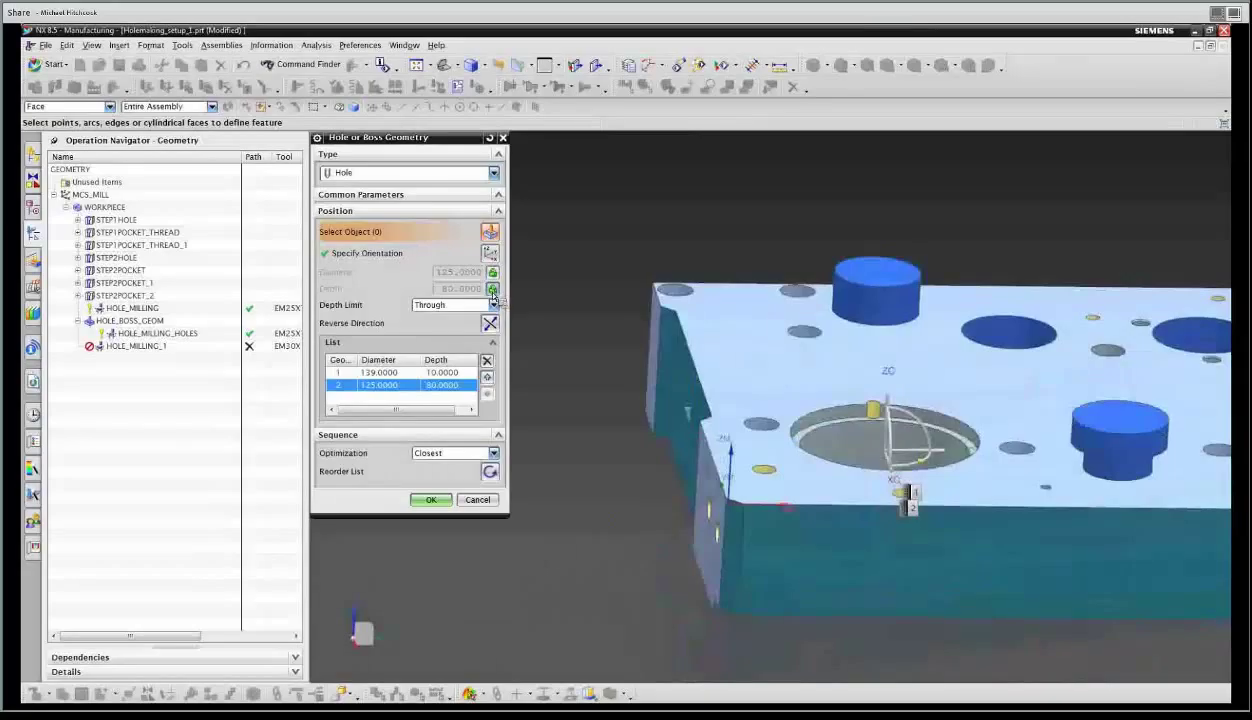
# Override the depth of the bore's second hole feature with 90 mm and accept the hole geometry.
pyautogui.click(493, 303)
pyautogui.click(513, 306)
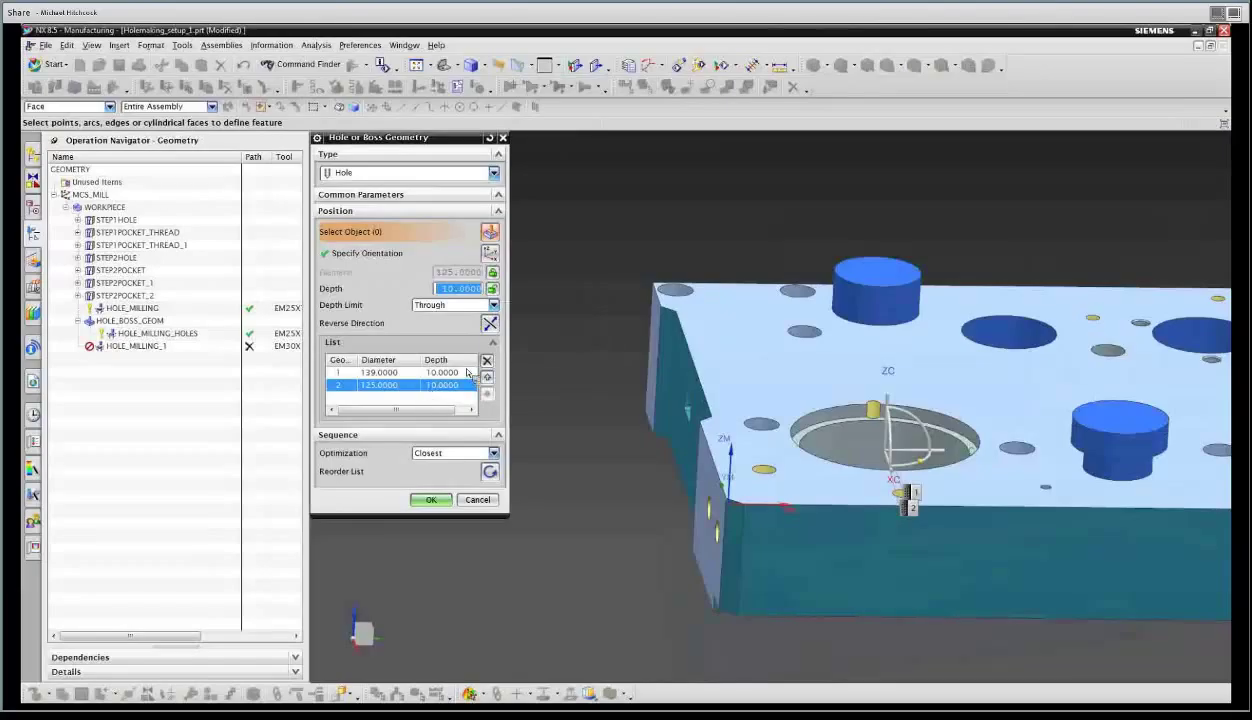
pyautogui.write('90')
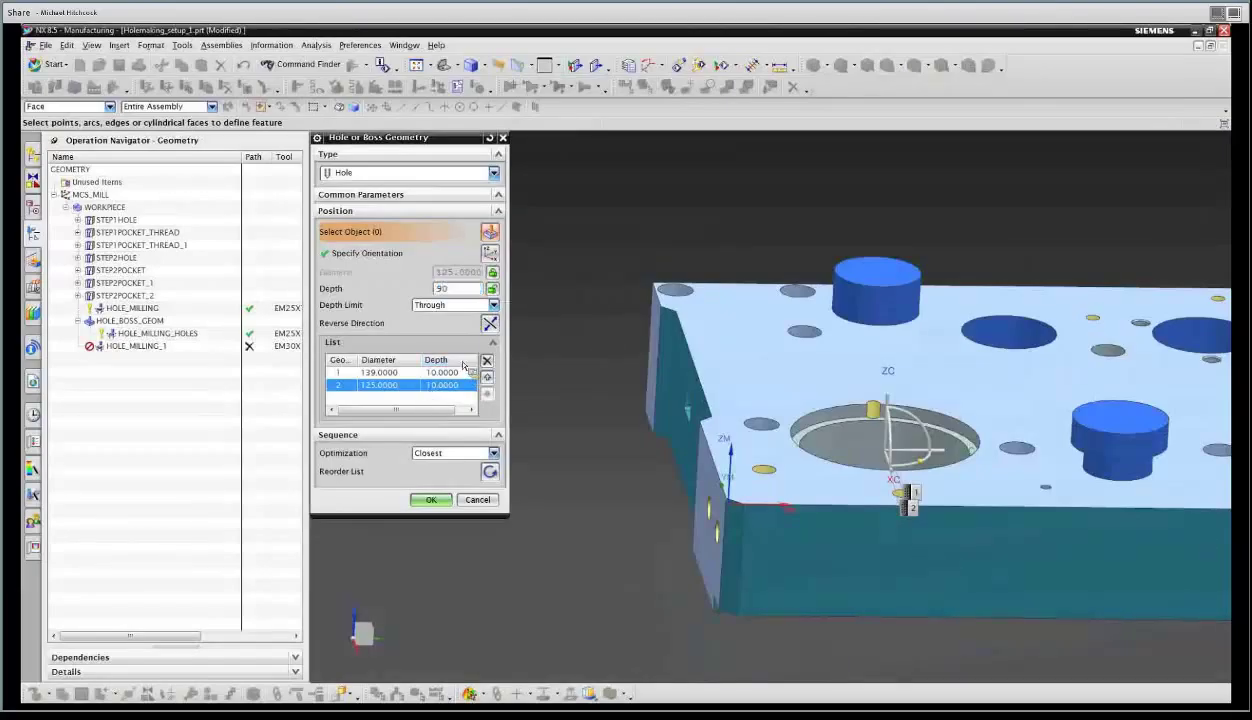
pyautogui.press('Return')
pyautogui.click(431, 500)
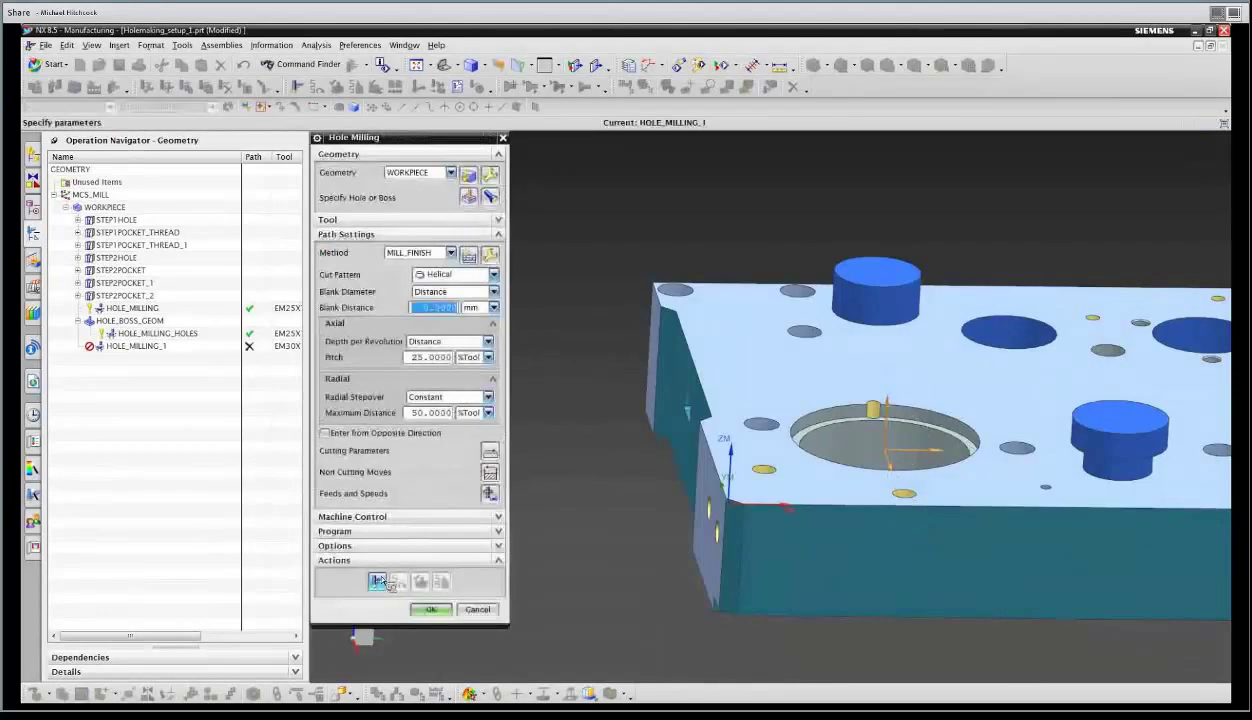
# Generate the large bore's helical tool path, regenerate it with a Start Diameter of 0 mm, and accept the operation.
pyautogui.click(378, 581)
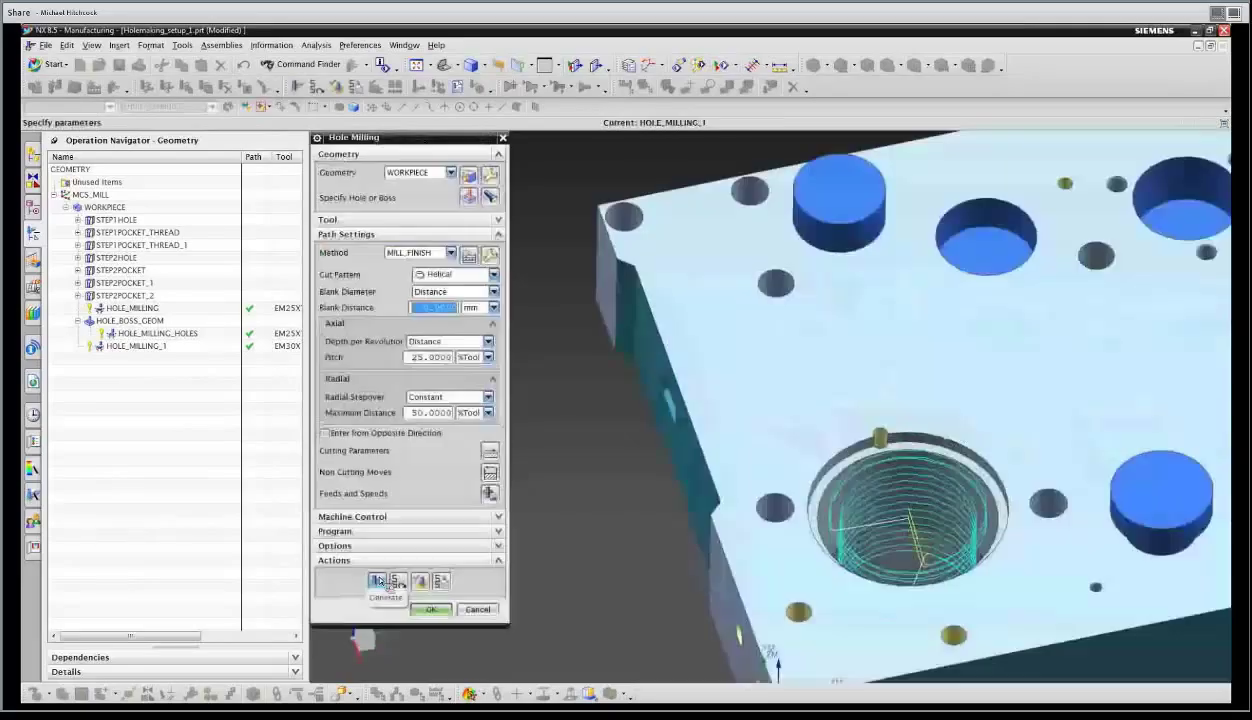
pyautogui.click(378, 581)
pyautogui.moveTo(975, 507); pyautogui.dragTo(945, 474, button='middle')
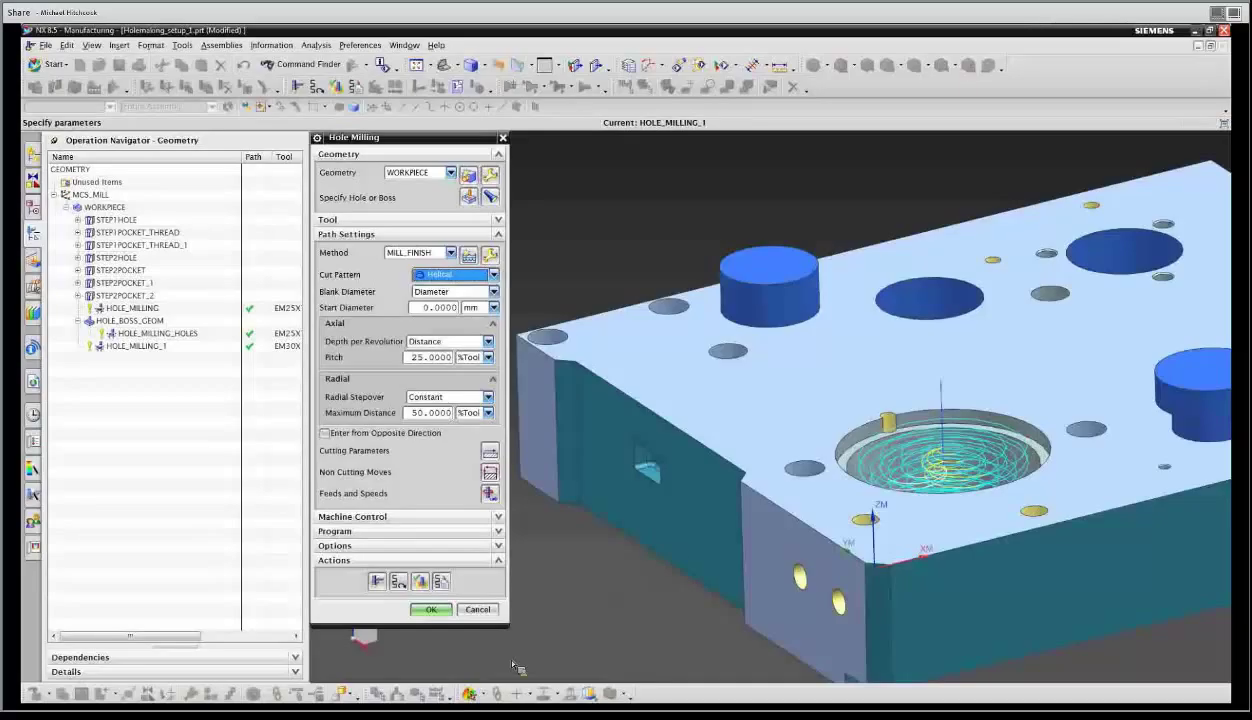
pyautogui.click(431, 610)
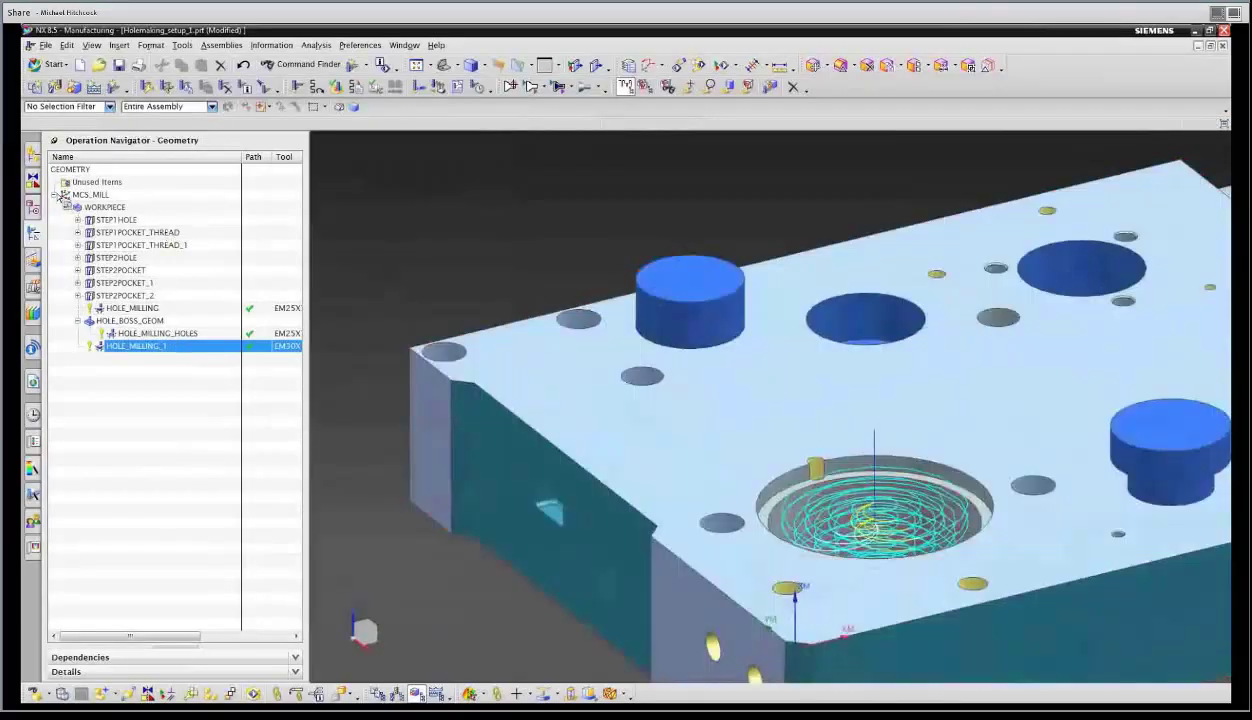
# Create another mill_planar hole milling operation named HOLE_MILLING_UNDERCUT.
pyautogui.click(113, 88)
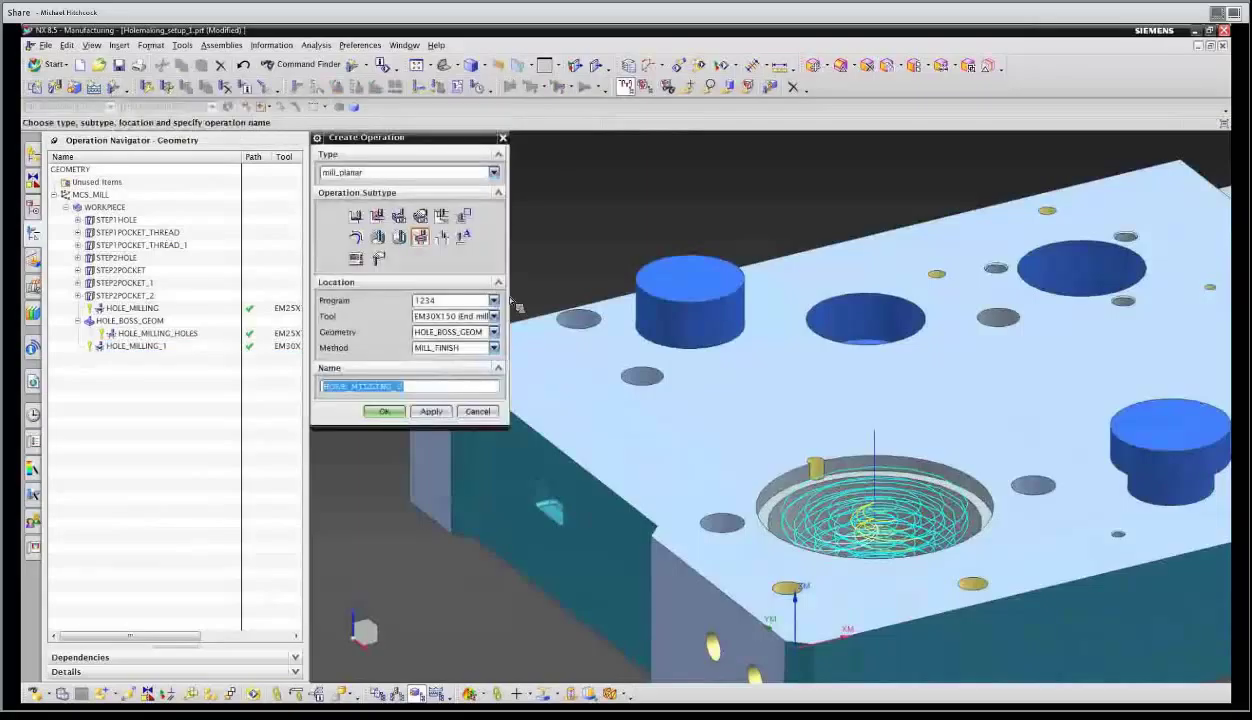
pyautogui.click(412, 392)
pyautogui.press('BackSpace')
pyautogui.write('unde')
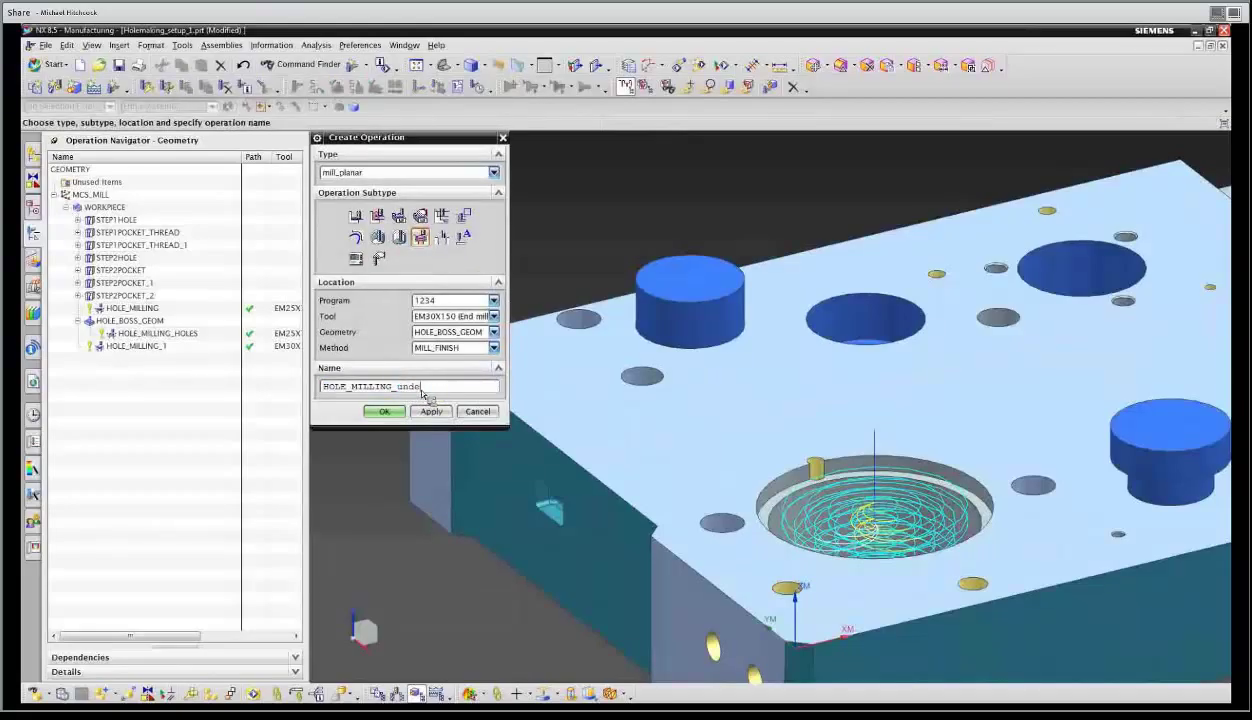
pyautogui.write('rcu')
pyautogui.press('Return')
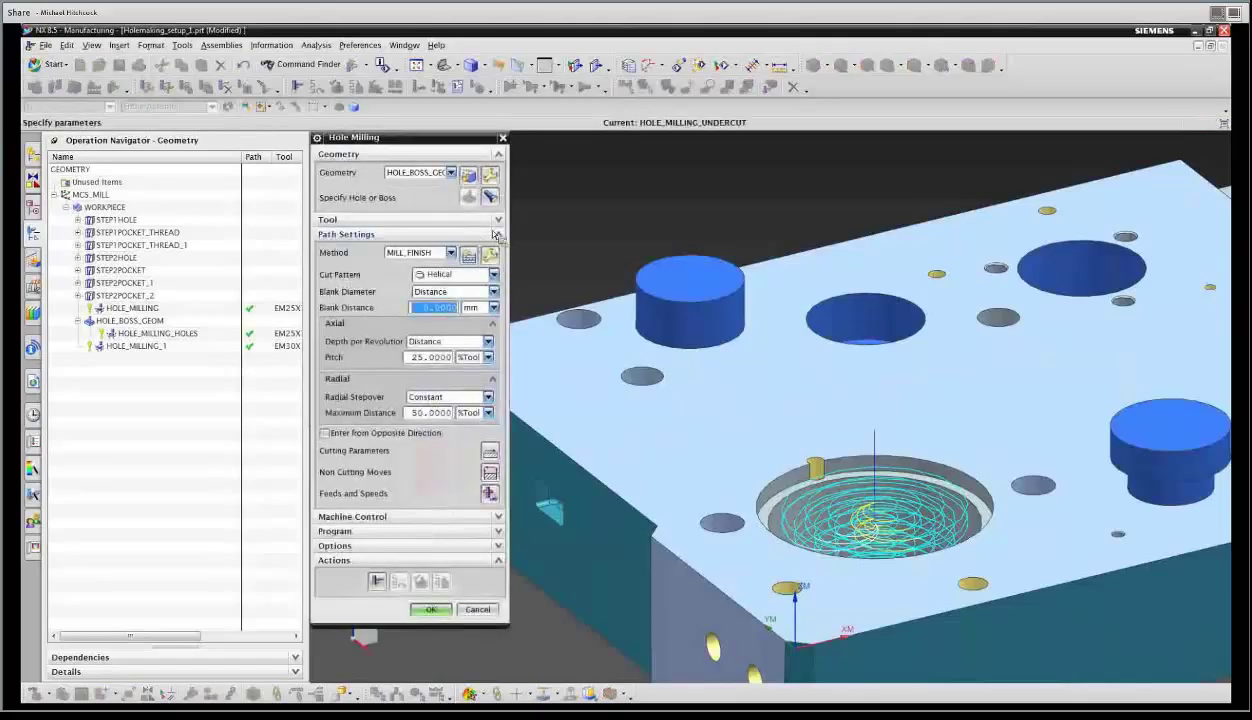
# Assign the T_50X15X50 T-slot cutter to the undercut operation and review its dimensions.
pyautogui.click(497, 219)
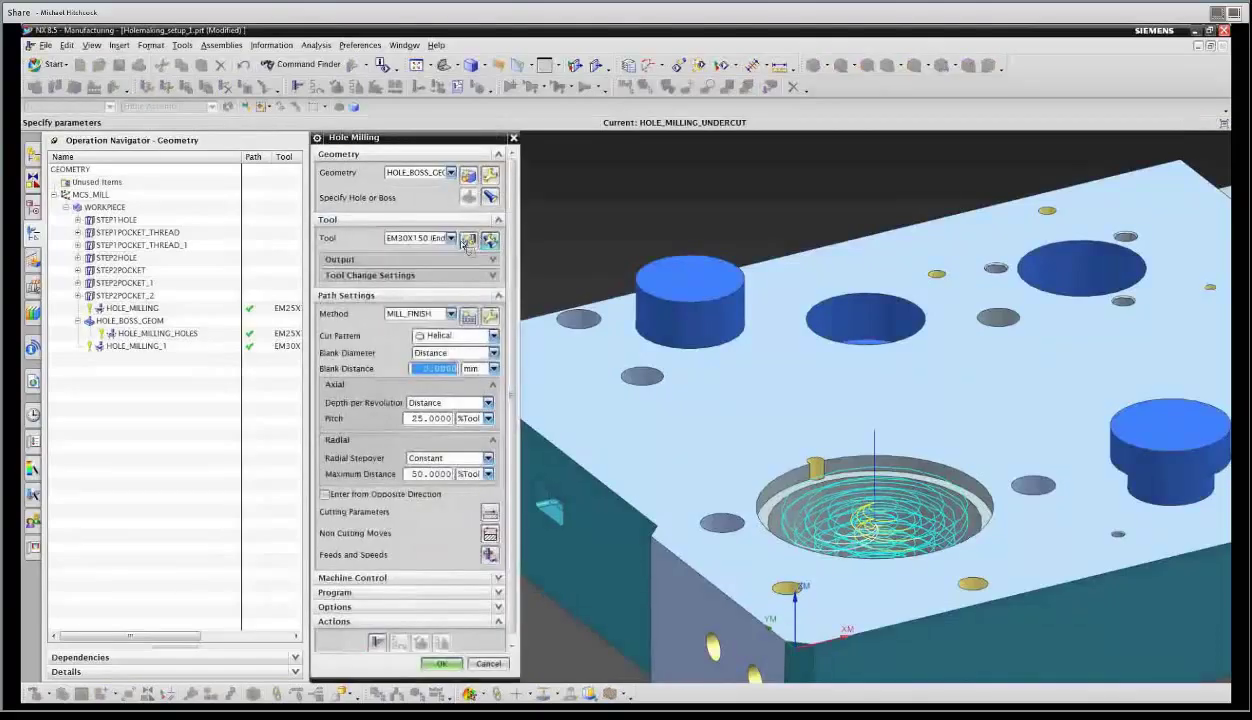
pyautogui.click(450, 238)
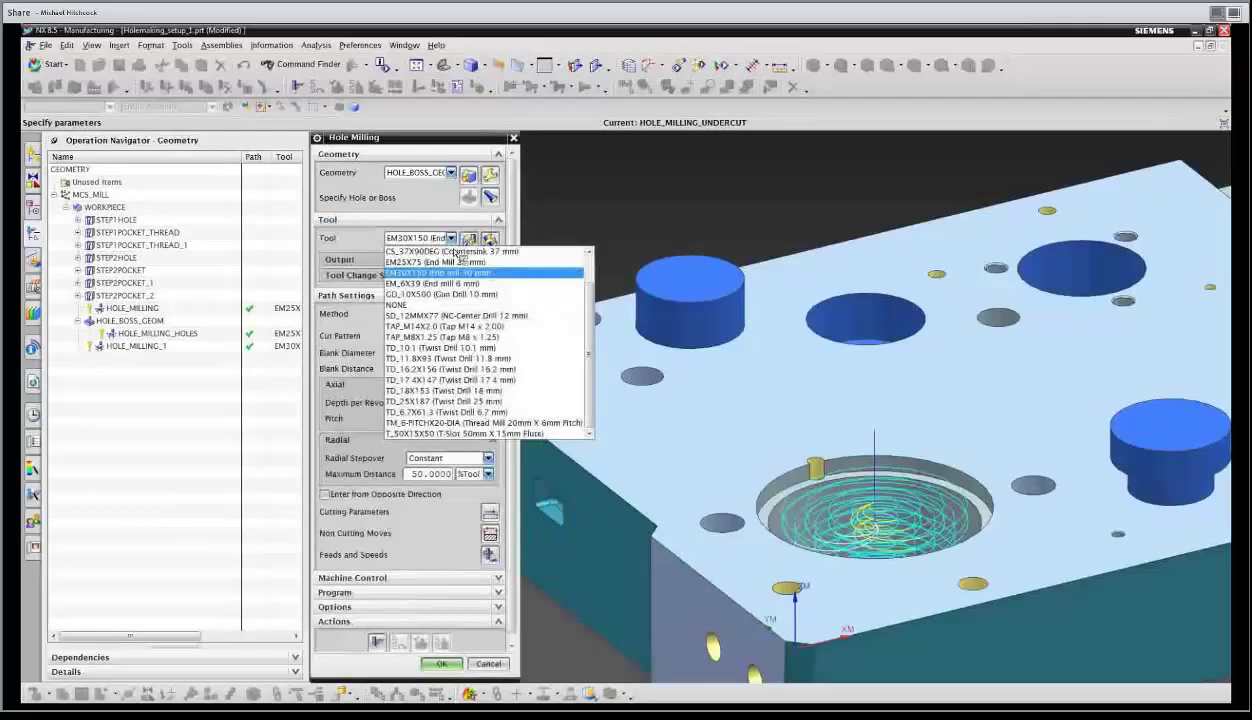
pyautogui.click(449, 434)
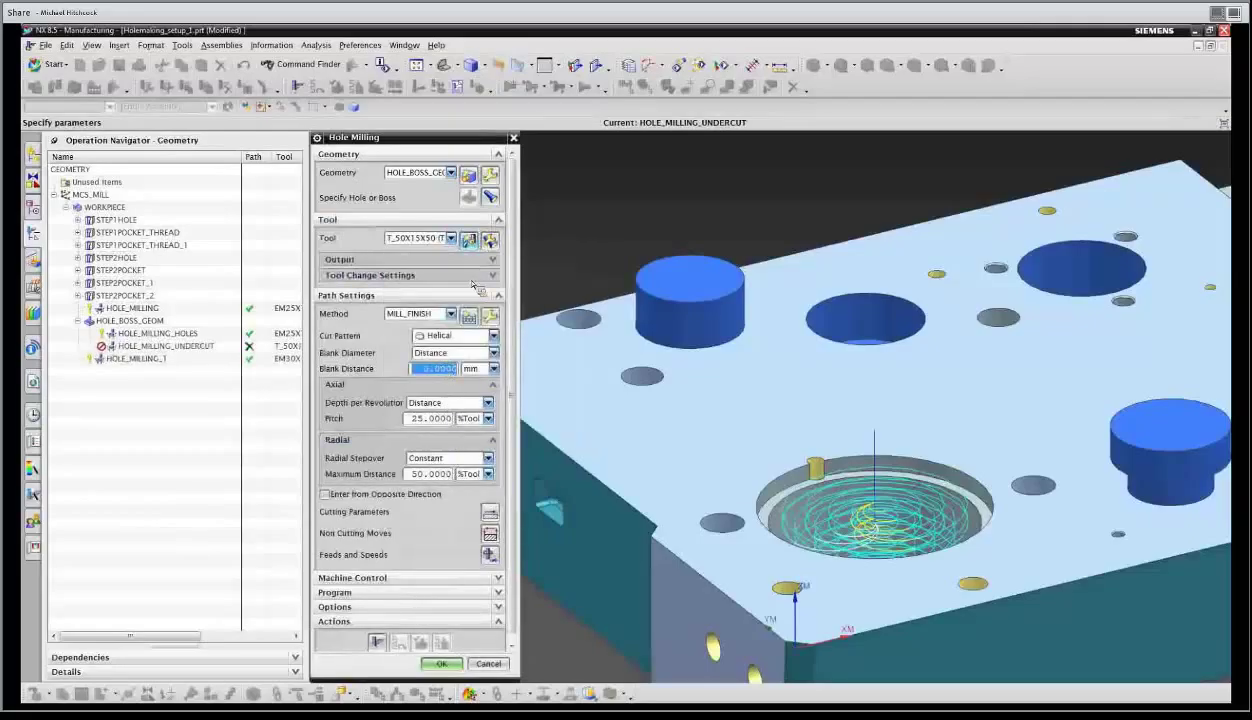
pyautogui.click(490, 242)
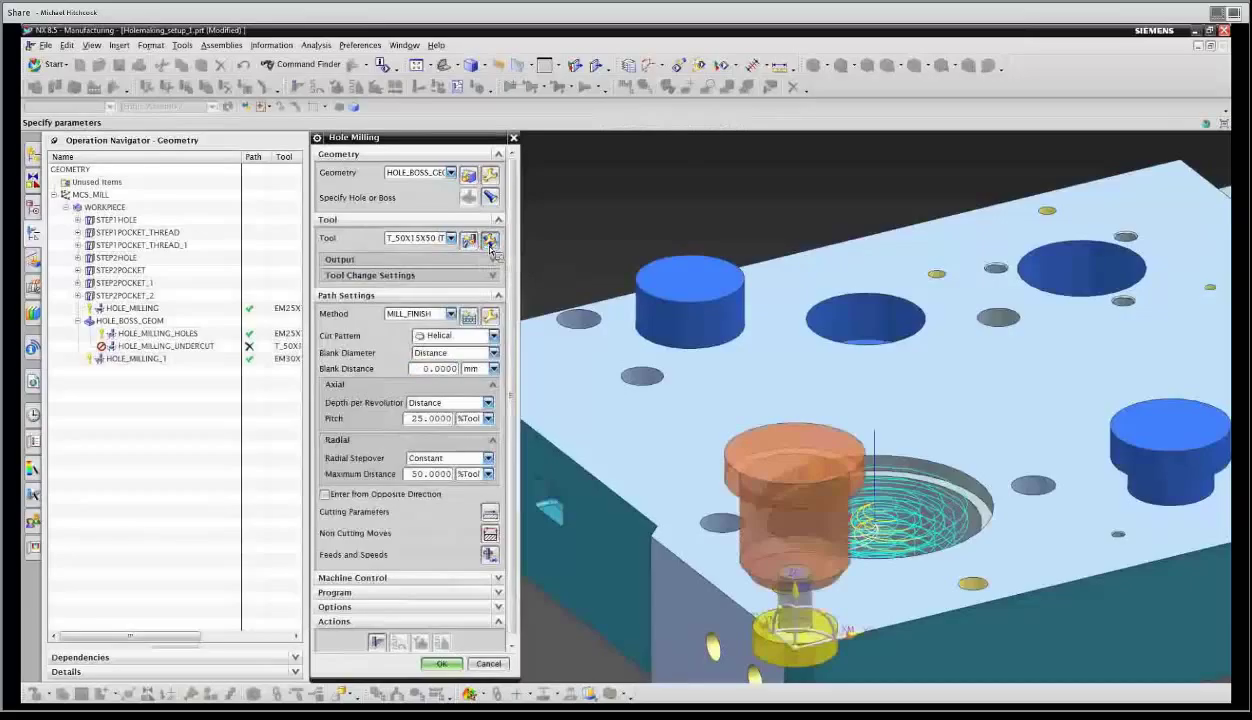
pyautogui.click(490, 245)
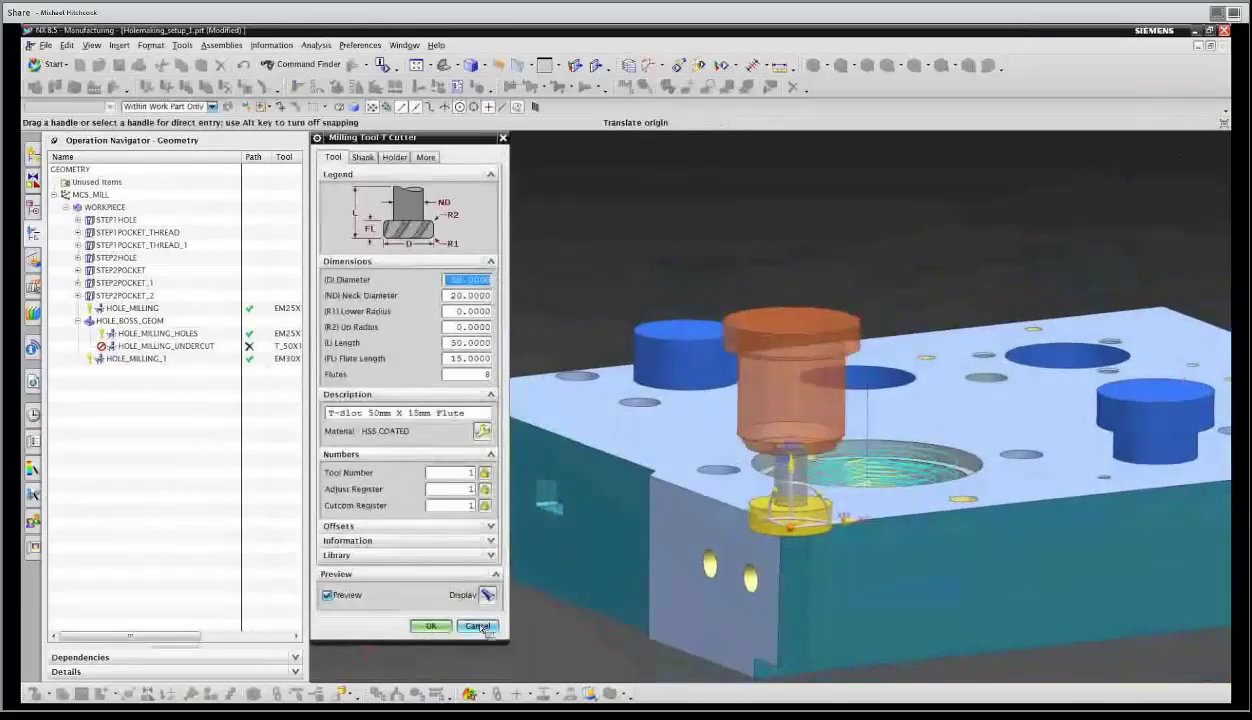
pyautogui.click(446, 624)
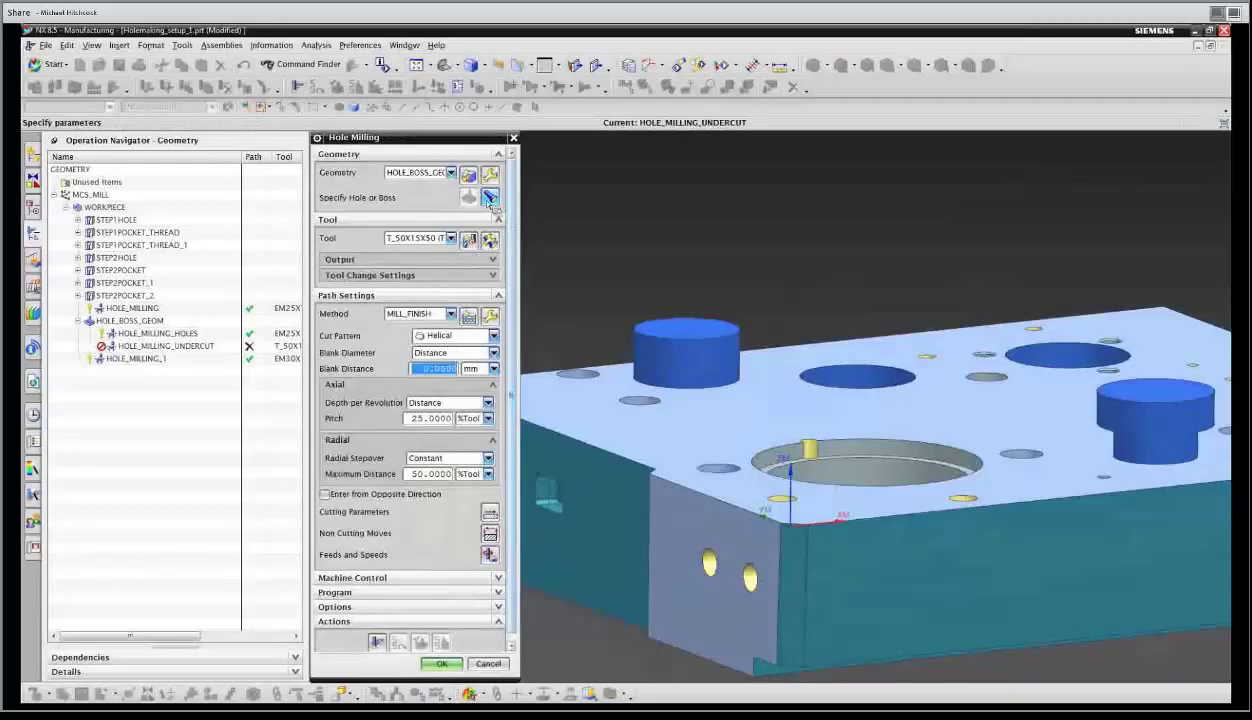
# Set the undercut operation's geometry to WORKPIECE and specify the narrow neck beneath the boss head as Boss geometry.
pyautogui.click(451, 173)
pyautogui.click(442, 293)
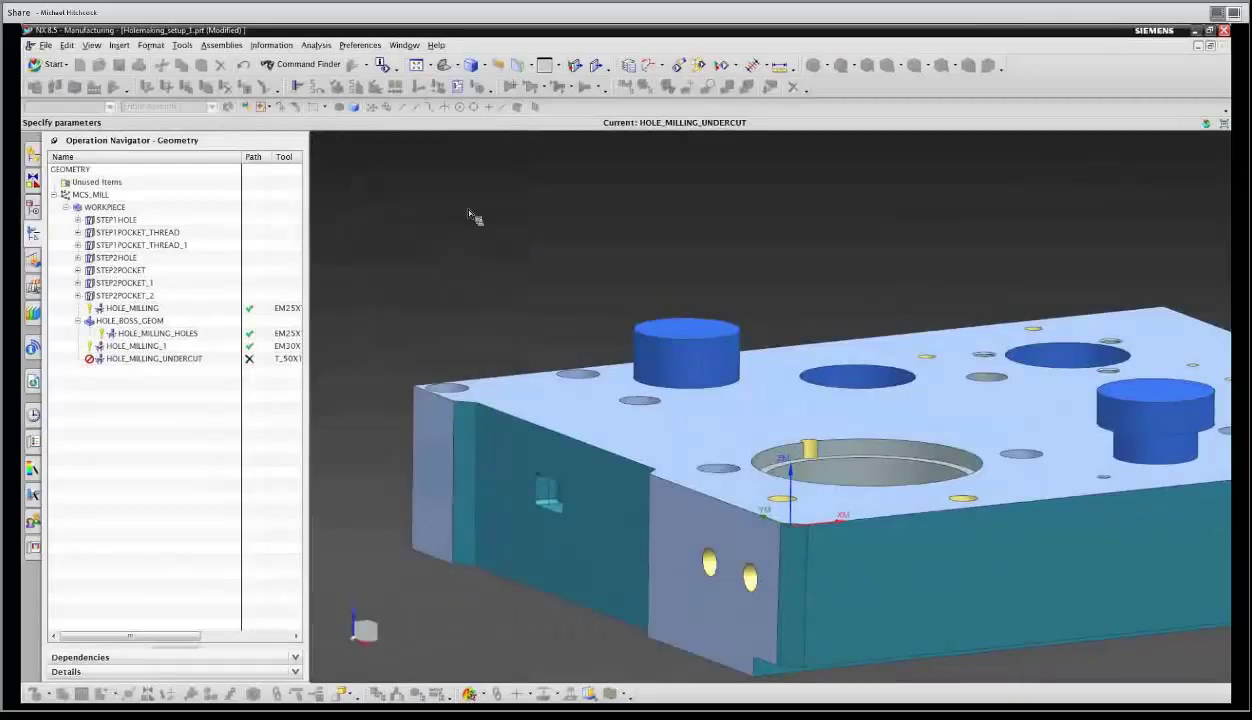
pyautogui.click(472, 210)
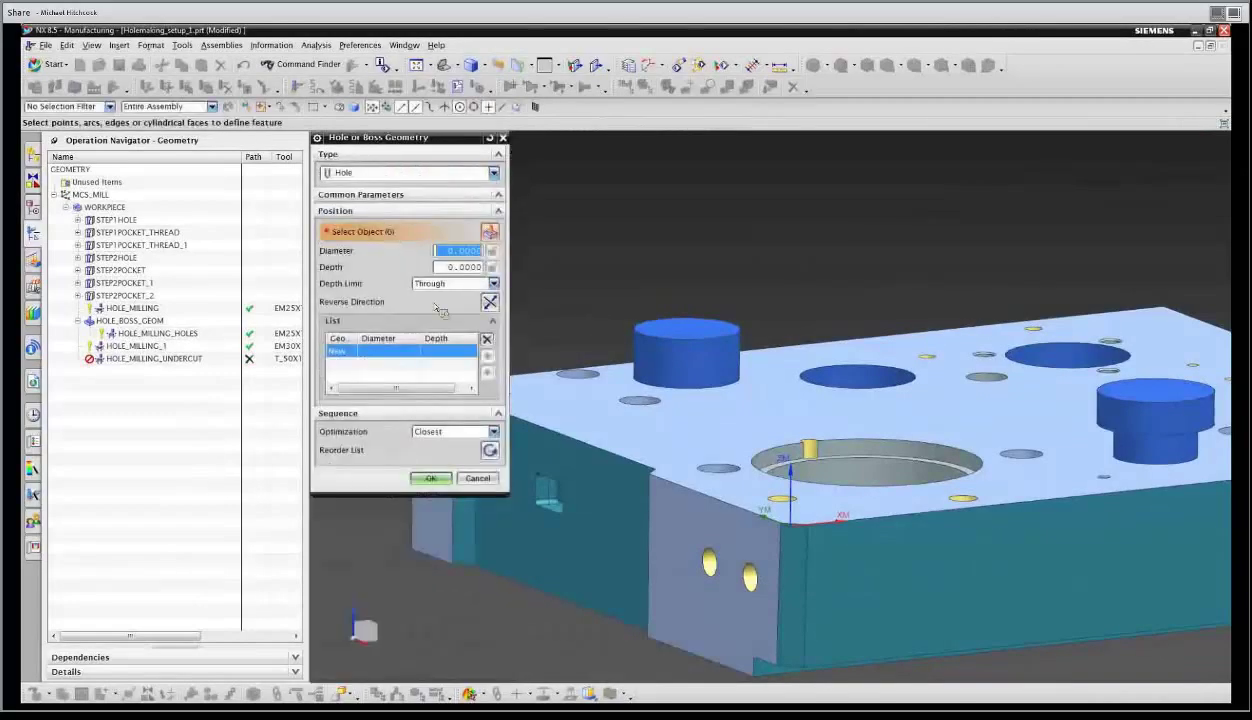
pyautogui.click(416, 178)
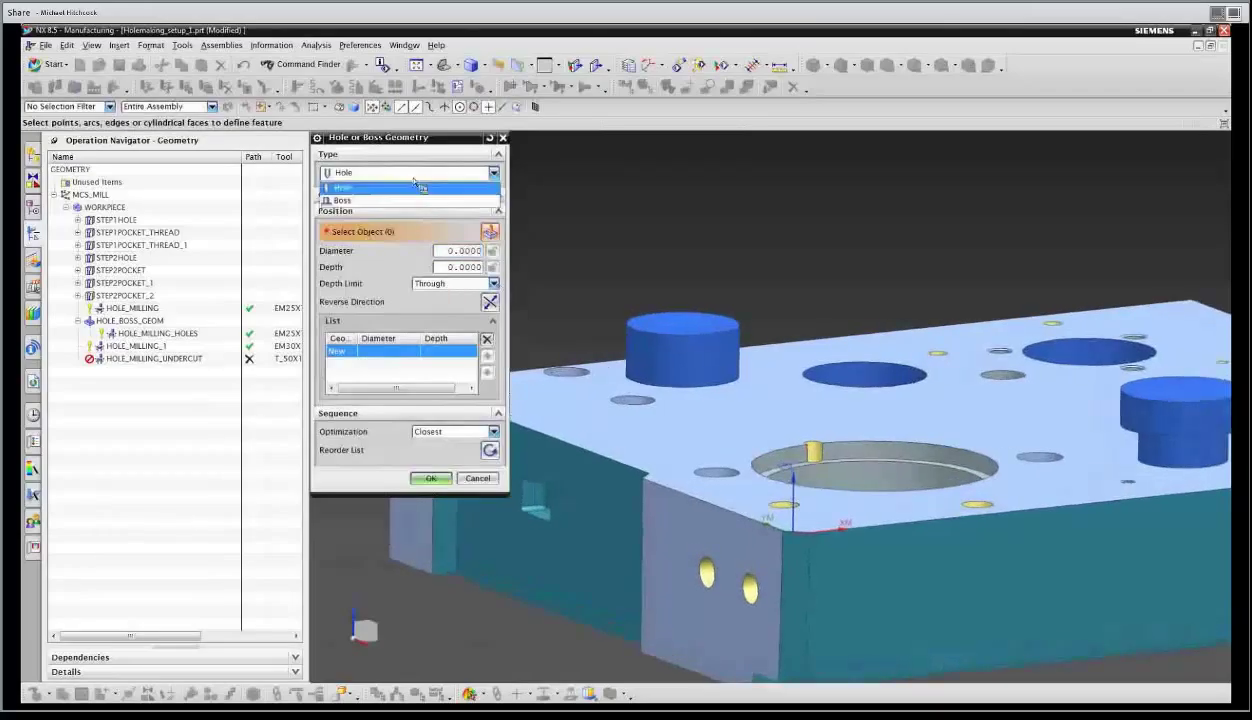
pyautogui.click(342, 200)
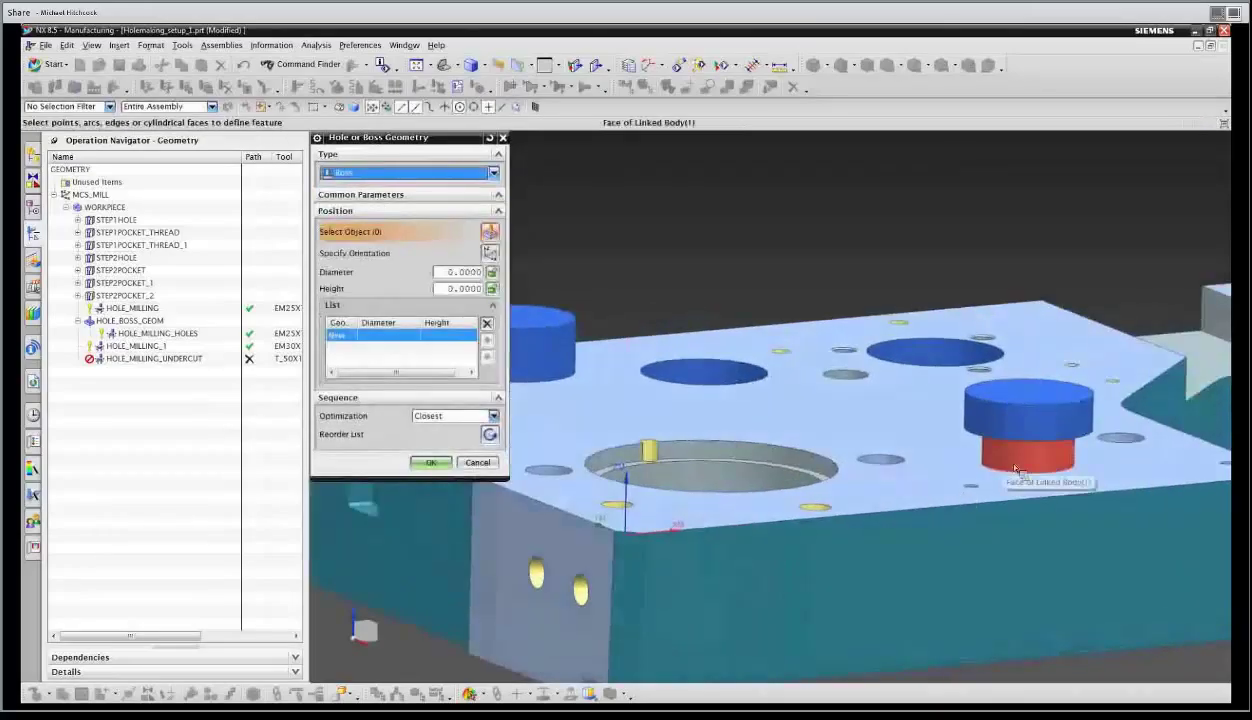
pyautogui.click(1017, 470)
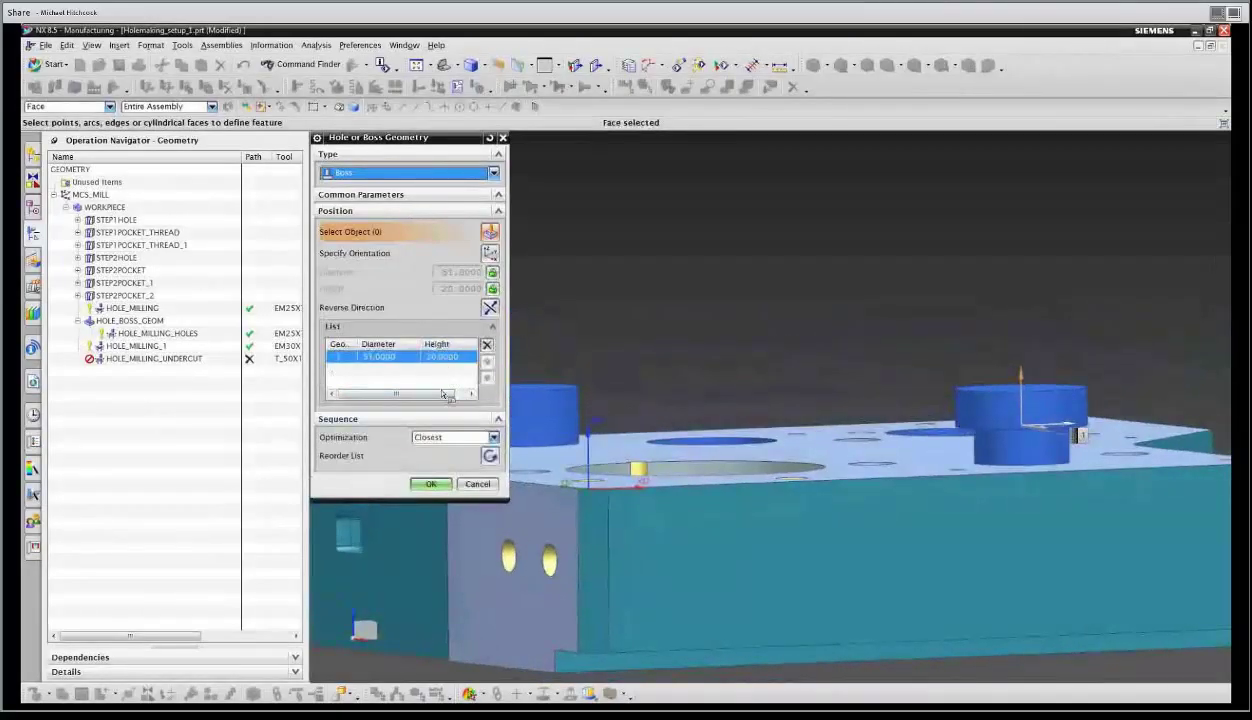
pyautogui.click(431, 484)
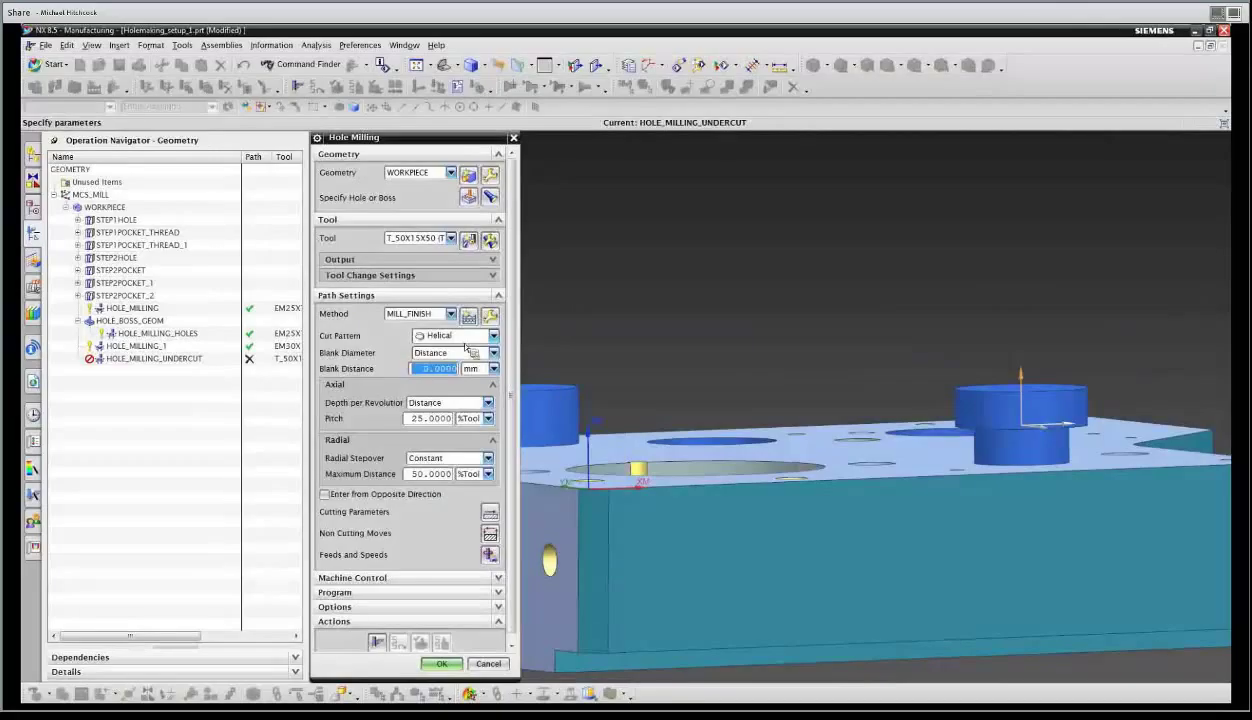
# Set the Cut Pattern to Spiral with a Start Diameter of 68 mm and Multiple axial stepover of 2 passes at 5 mm.
pyautogui.click(462, 337)
pyautogui.click(468, 351)
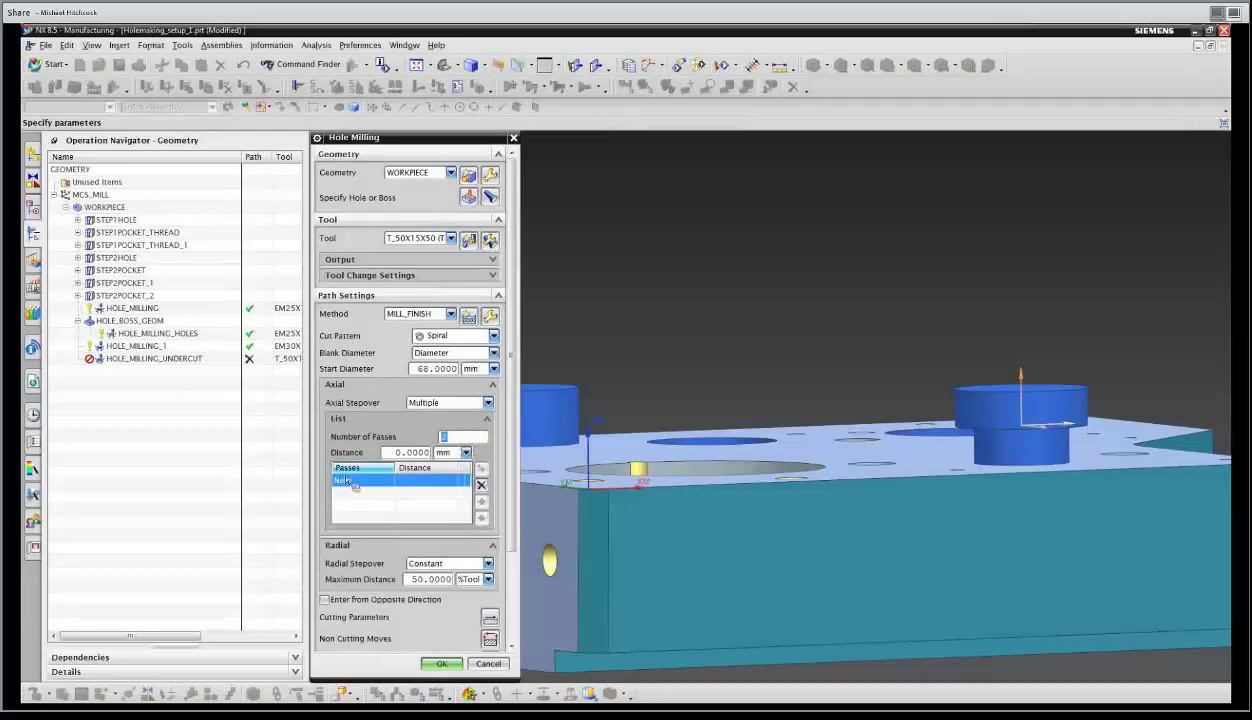
pyautogui.click(412, 454)
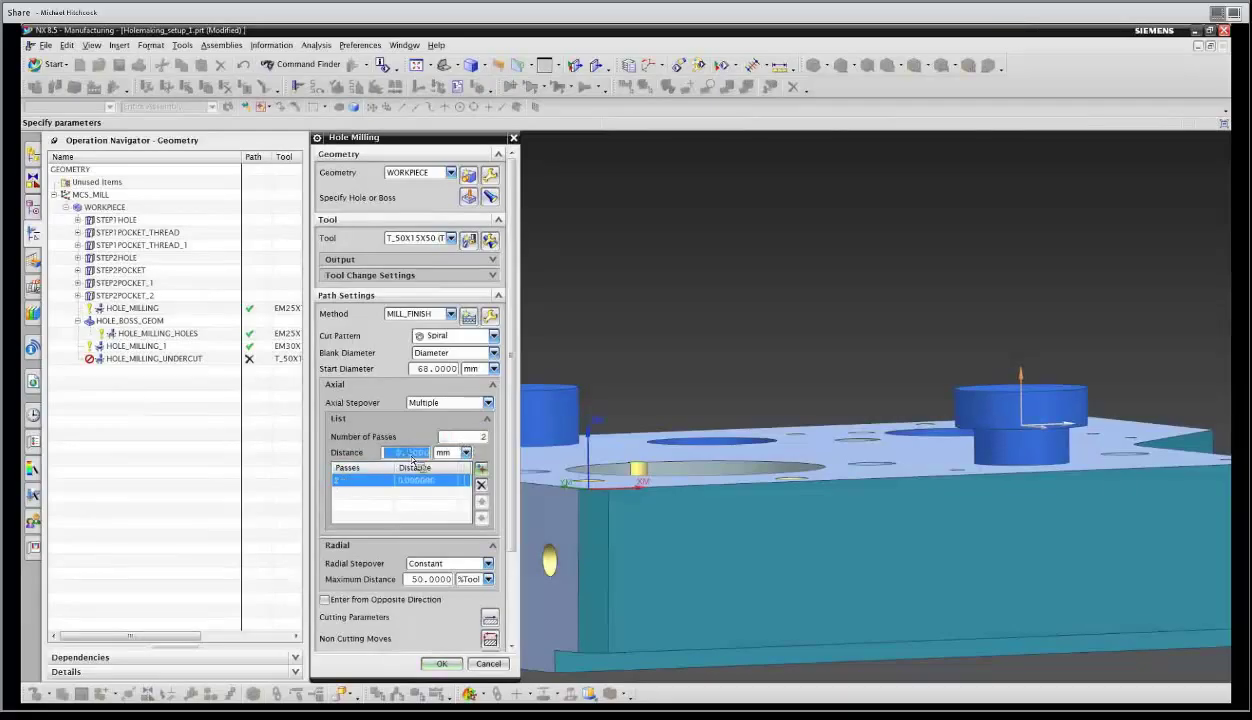
pyautogui.write('5')
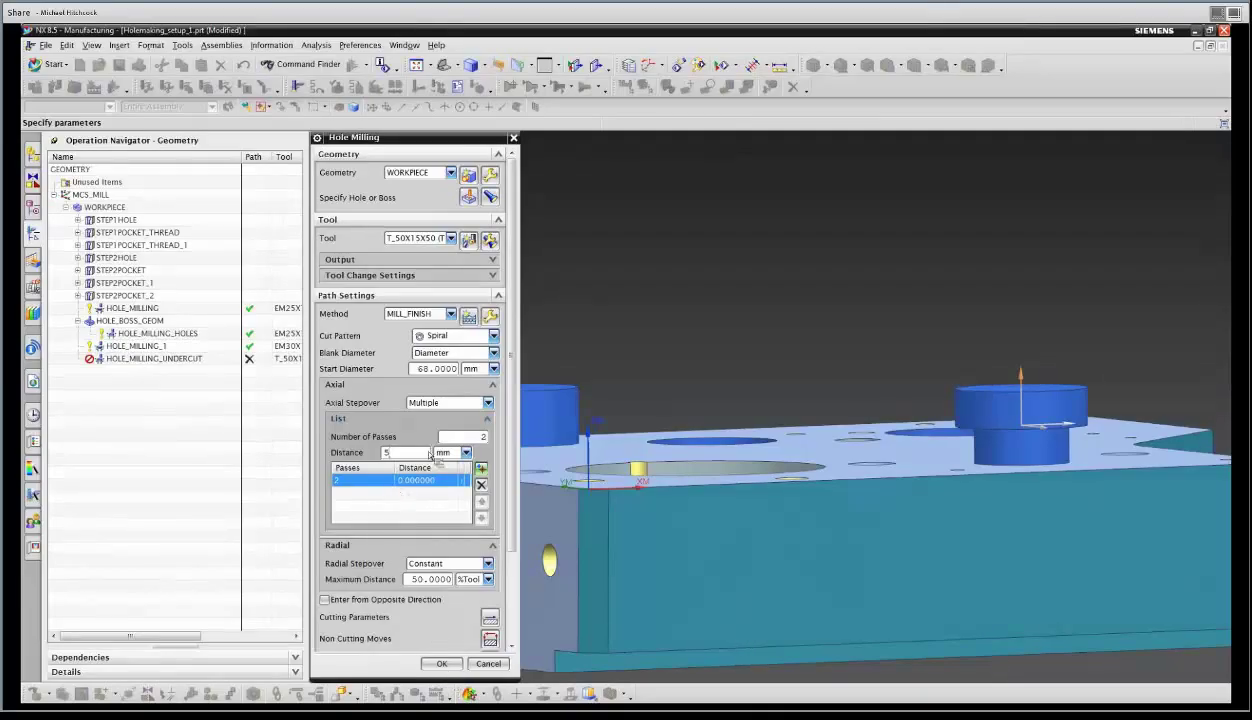
pyautogui.click(487, 387)
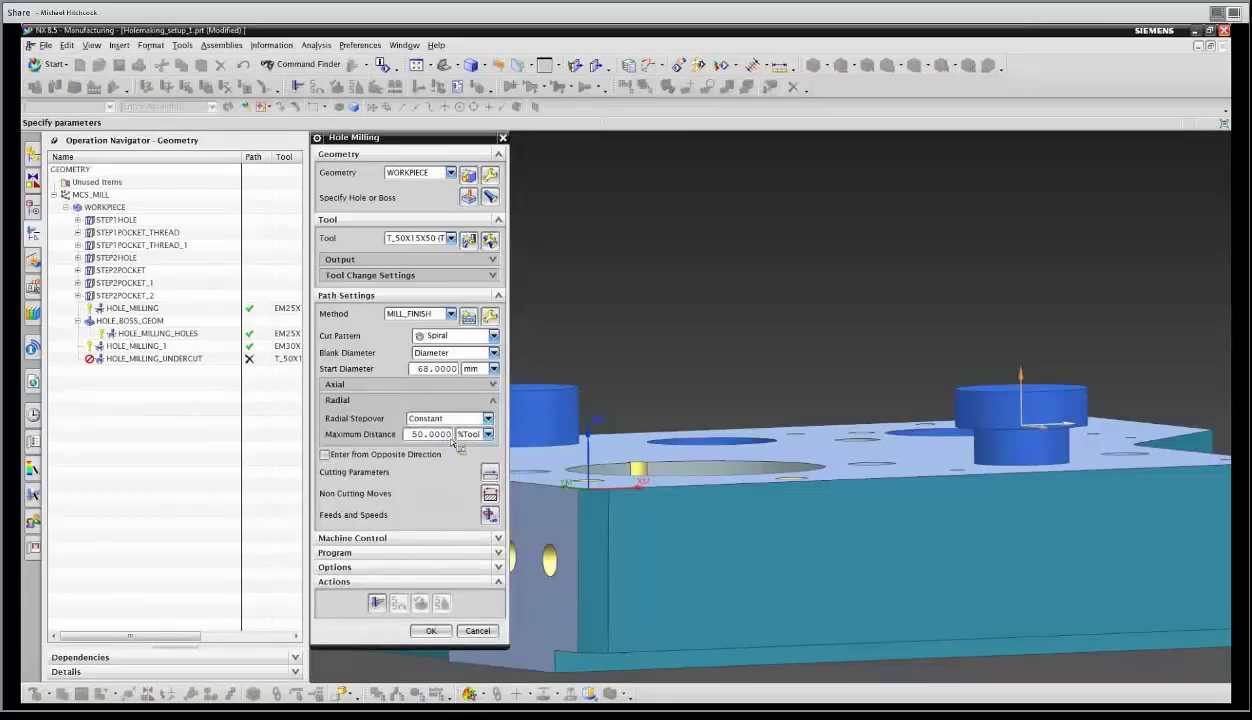
# Set the radial Maximum Distance to 2 mm and generate the undercut tool path.
pyautogui.click(487, 434)
pyautogui.click(474, 453)
pyautogui.doubleClick(429, 436)
pyautogui.click(377, 602)
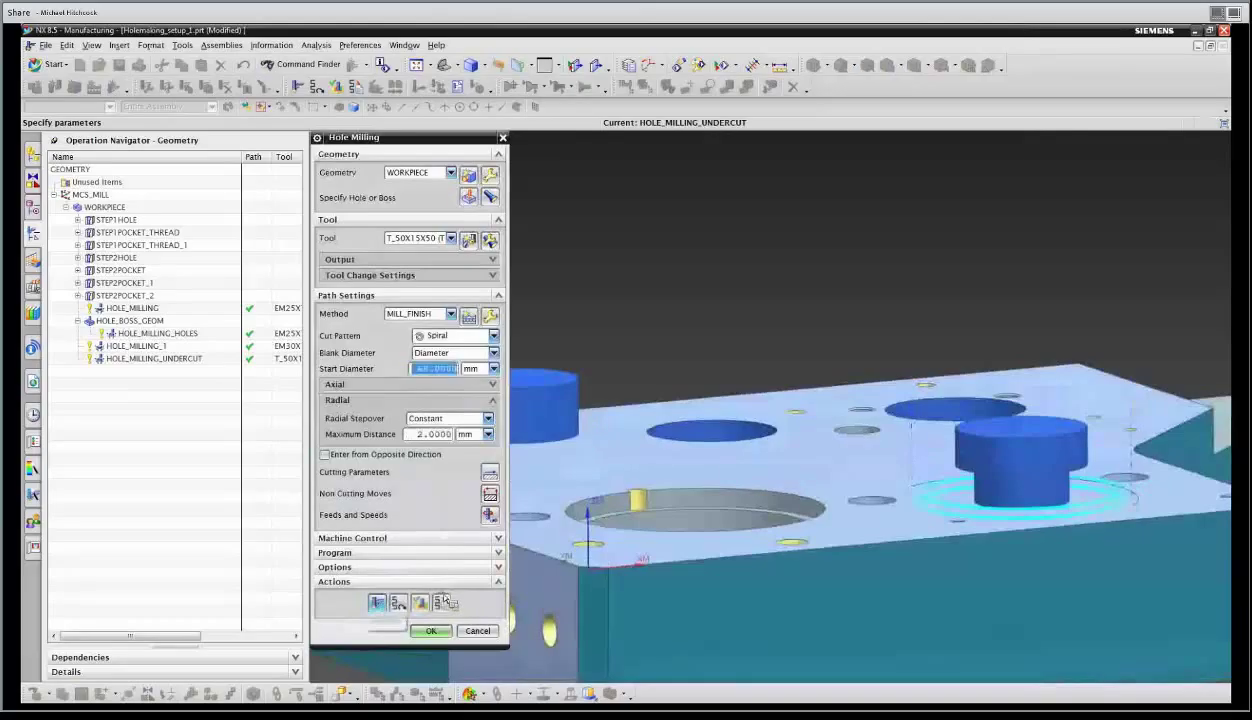
# Verify the undercut tool path by positioning the T-cutter at several points along it around the boss.
pyautogui.click(420, 602)
pyautogui.moveTo(731, 533); pyautogui.dragTo(742, 590, button='middle')
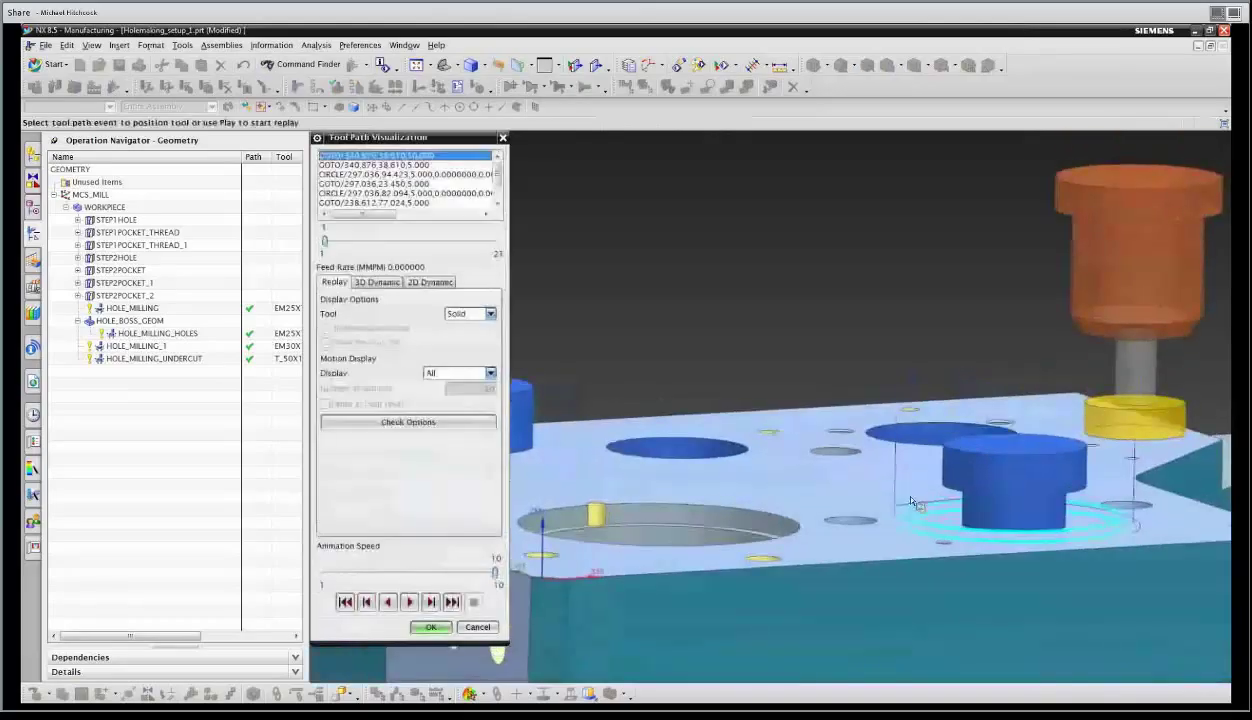
pyautogui.click(911, 498)
pyautogui.moveTo(862, 556); pyautogui.dragTo(874, 508, button='middle')
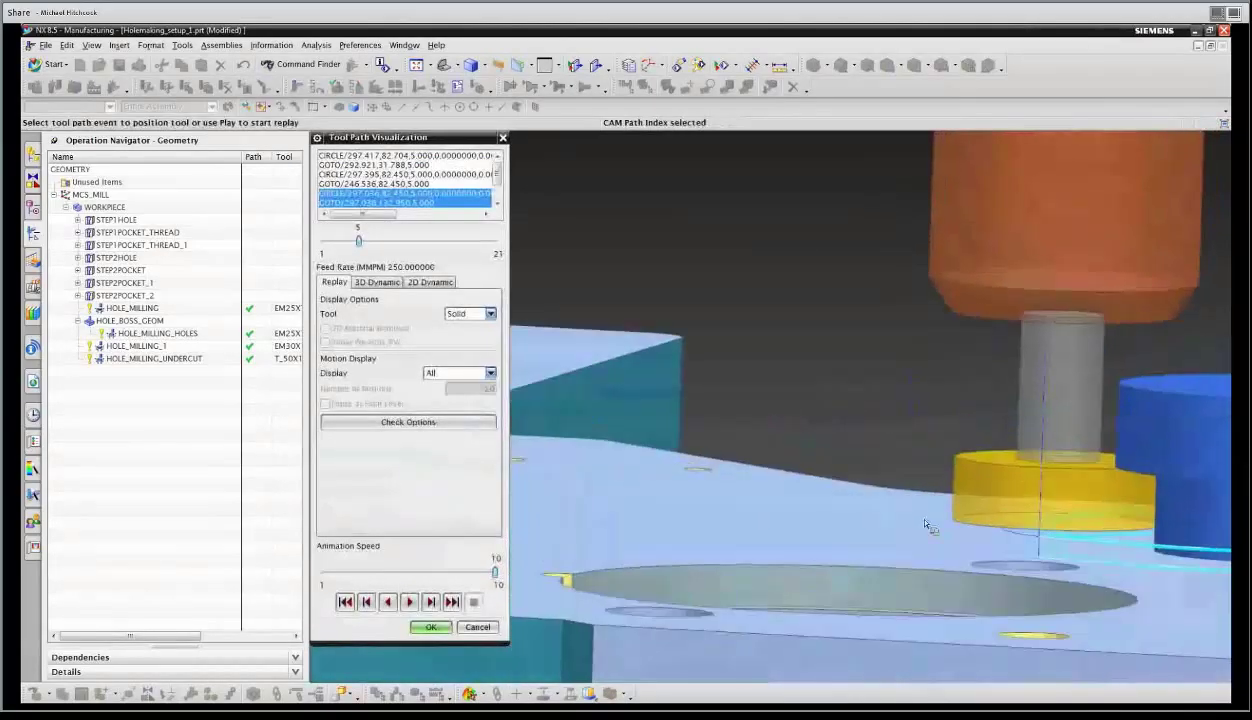
pyautogui.click(1048, 565)
pyautogui.moveTo(949, 566); pyautogui.dragTo(797, 555, button='middle')
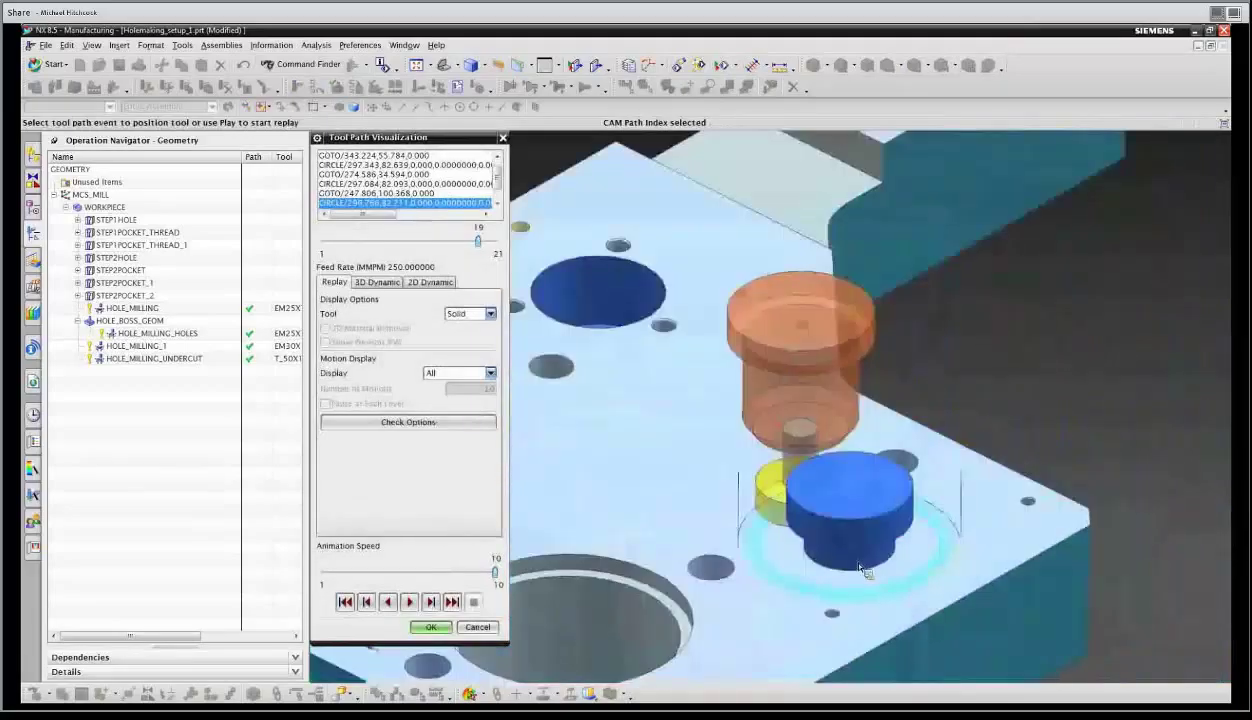
pyautogui.click(431, 627)
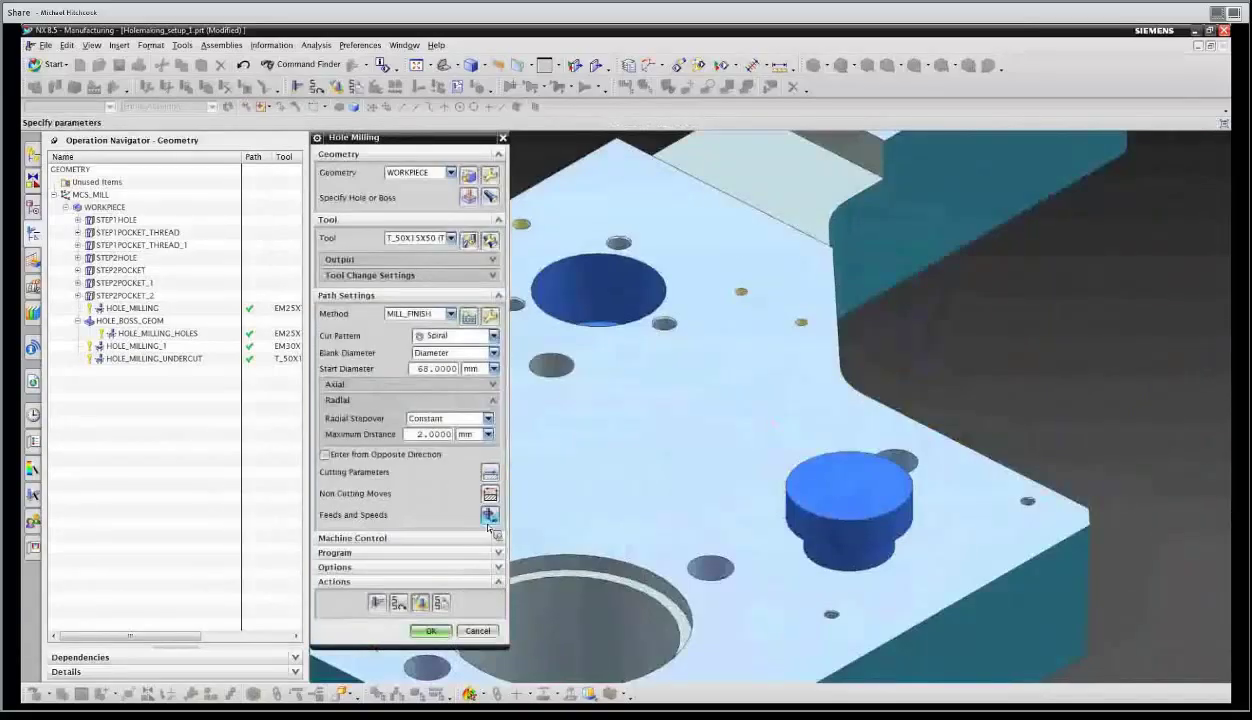
# Review the undercut operation's engage settings and check the T-cutter's starting position beside the boss in the tool path visualization.
pyautogui.click(490, 494)
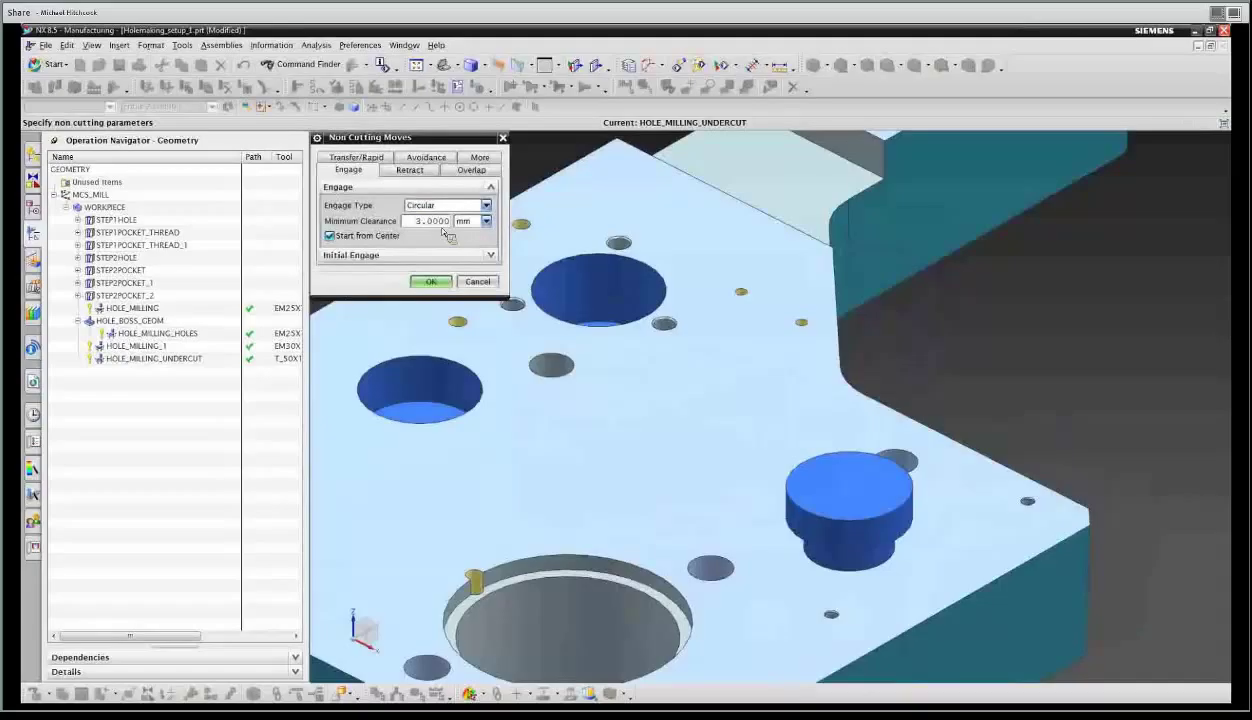
pyautogui.moveTo(449, 312)
pyautogui.mouseDown(button='middle')
pyautogui.moveTo(453, 336)
pyautogui.moveTo(449, 318)
pyautogui.mouseUp(button='middle')
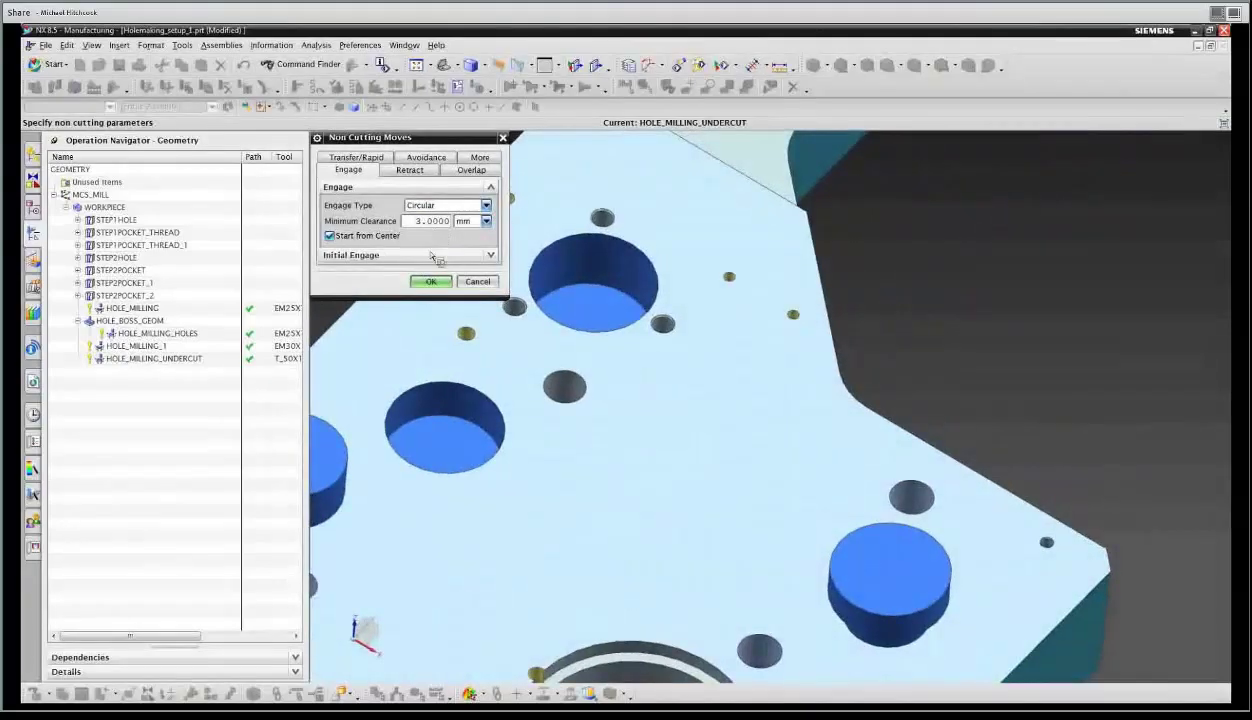
pyautogui.click(431, 283)
pyautogui.click(426, 600)
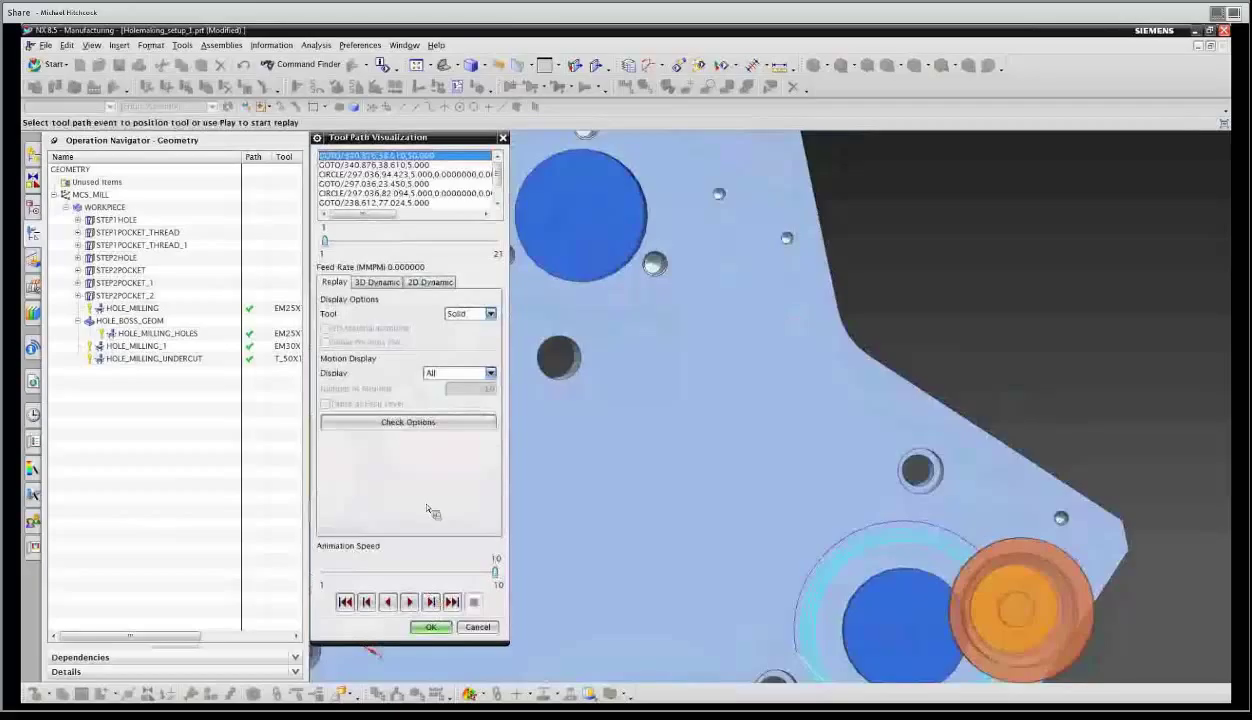
pyautogui.click(431, 627)
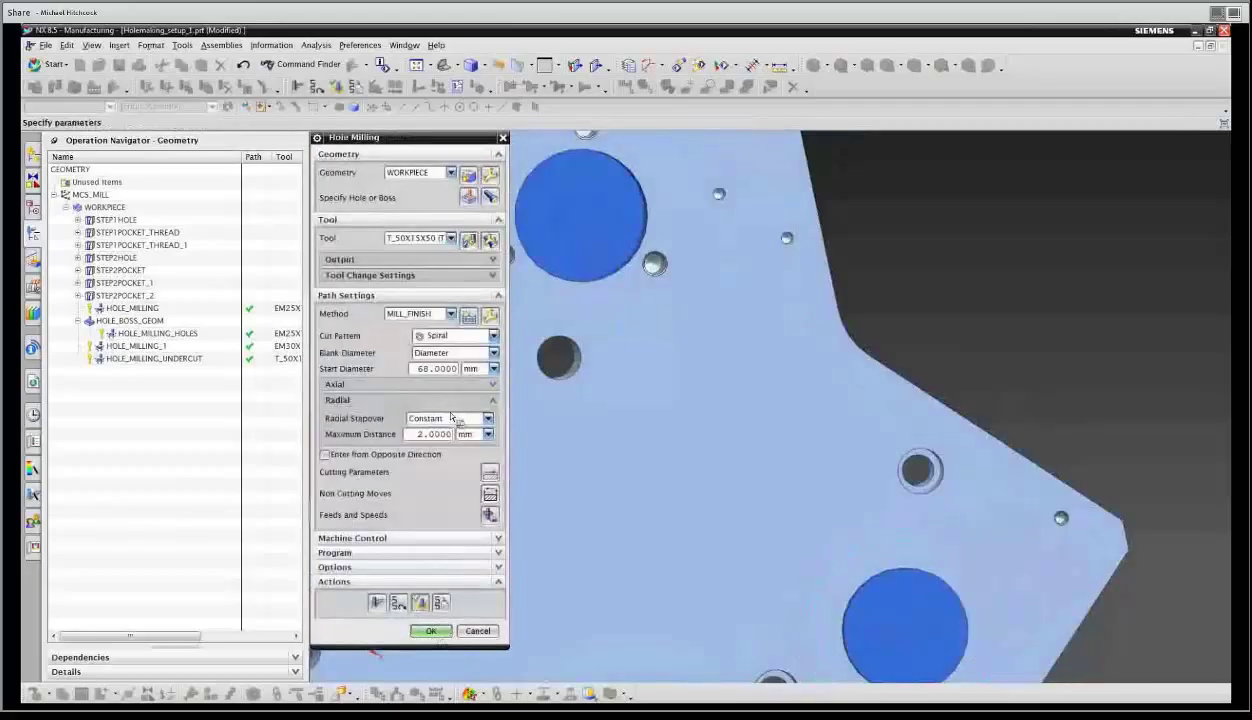
# Set the circular engage's Minimum Clearance to 6 mm and regenerate the undercut tool path.
pyautogui.click(490, 493)
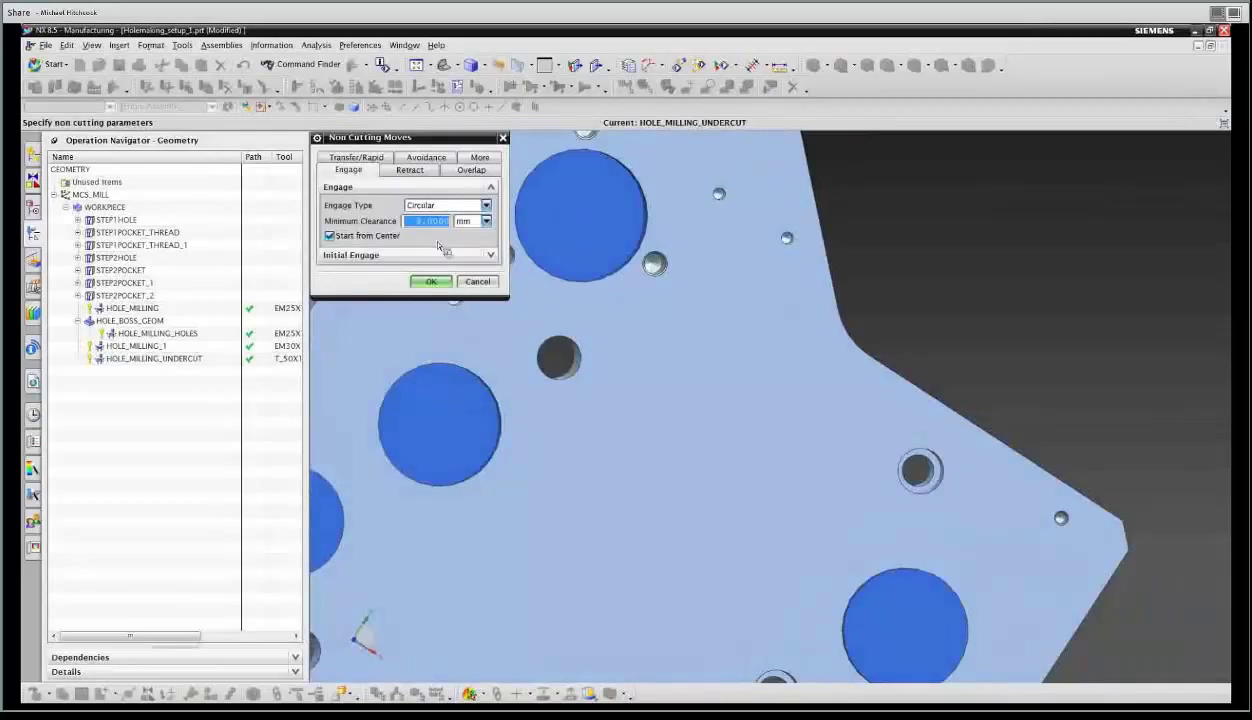
pyautogui.click(431, 282)
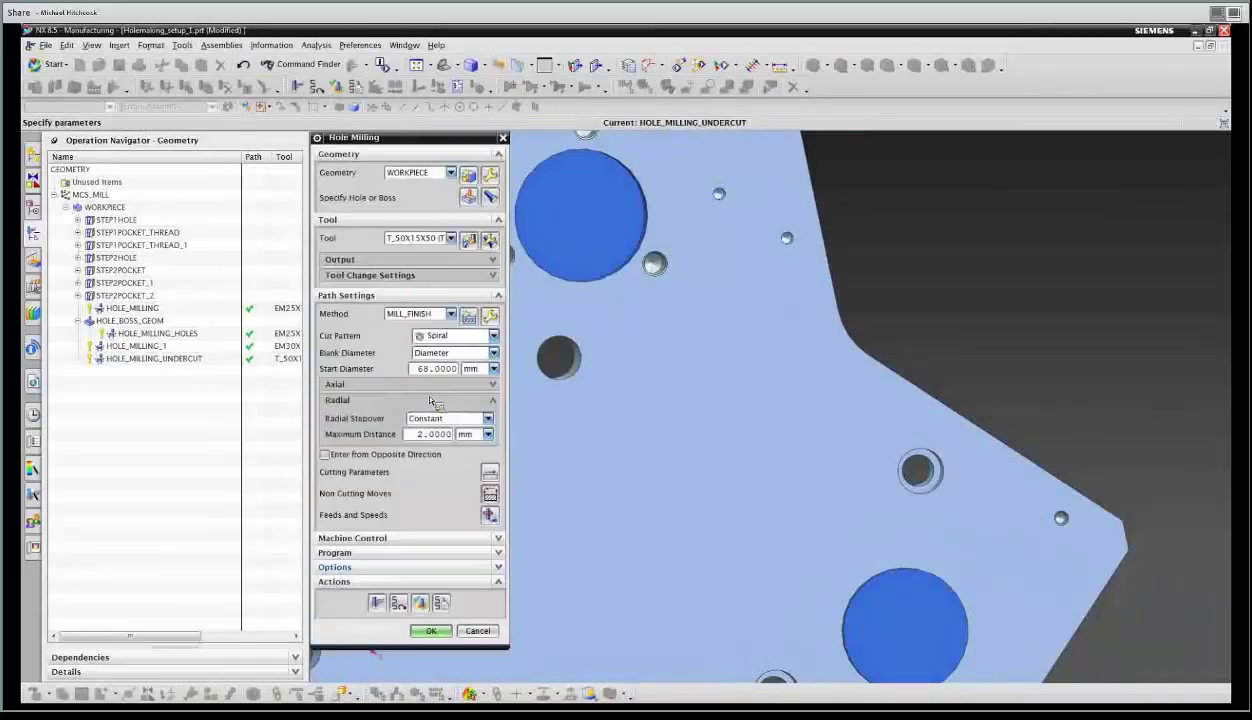
pyautogui.click(398, 602)
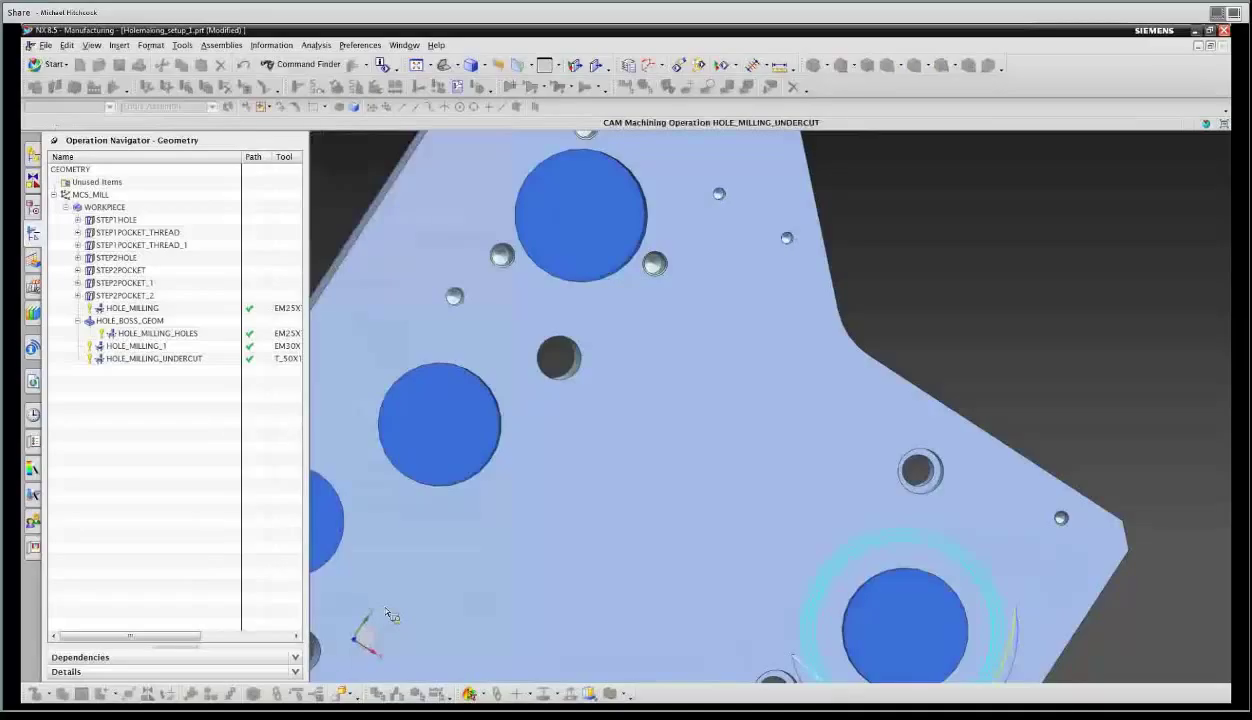
# Replay the undercut tool path around the boss at Animation Speed 1 and accept the operation.
pyautogui.click(412, 603)
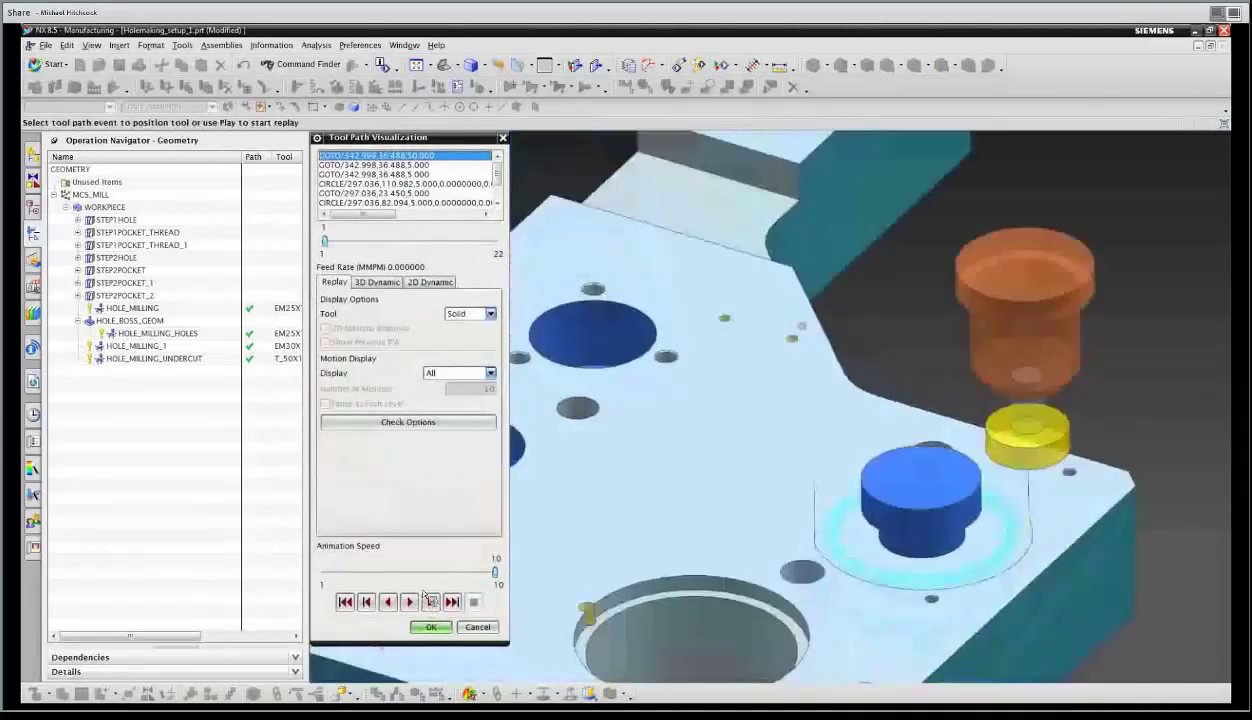
pyautogui.click(431, 601)
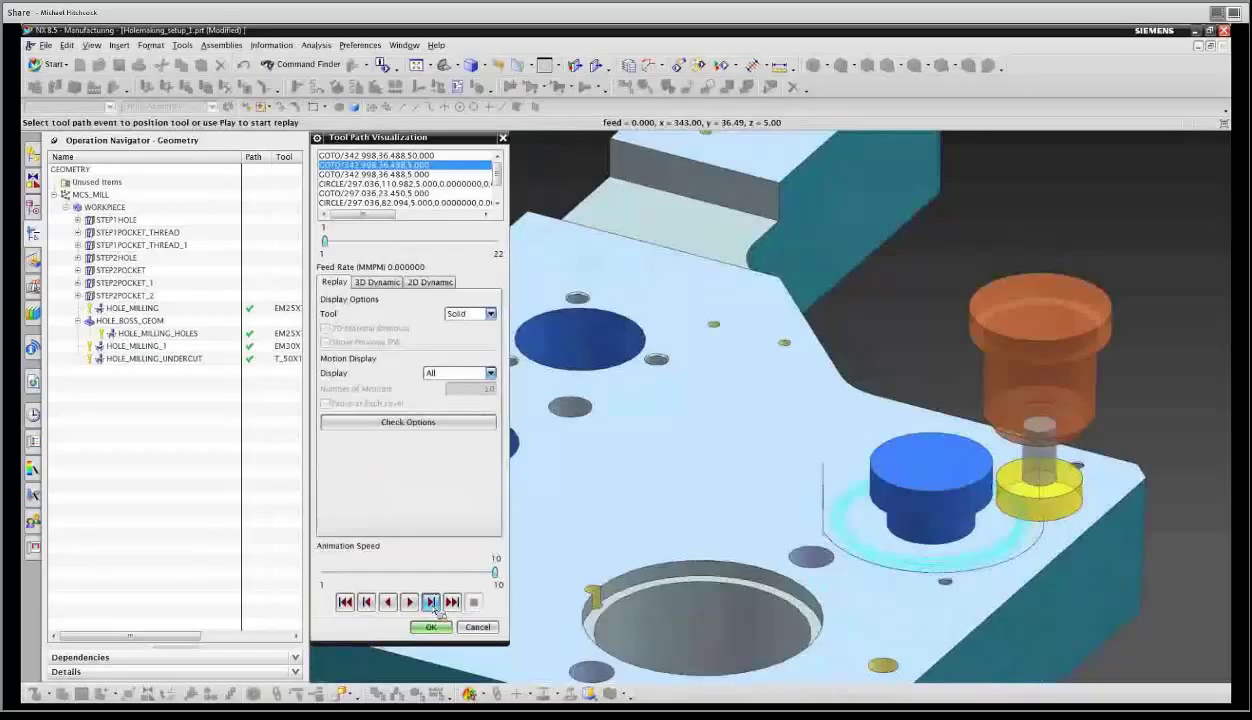
pyautogui.click(411, 602)
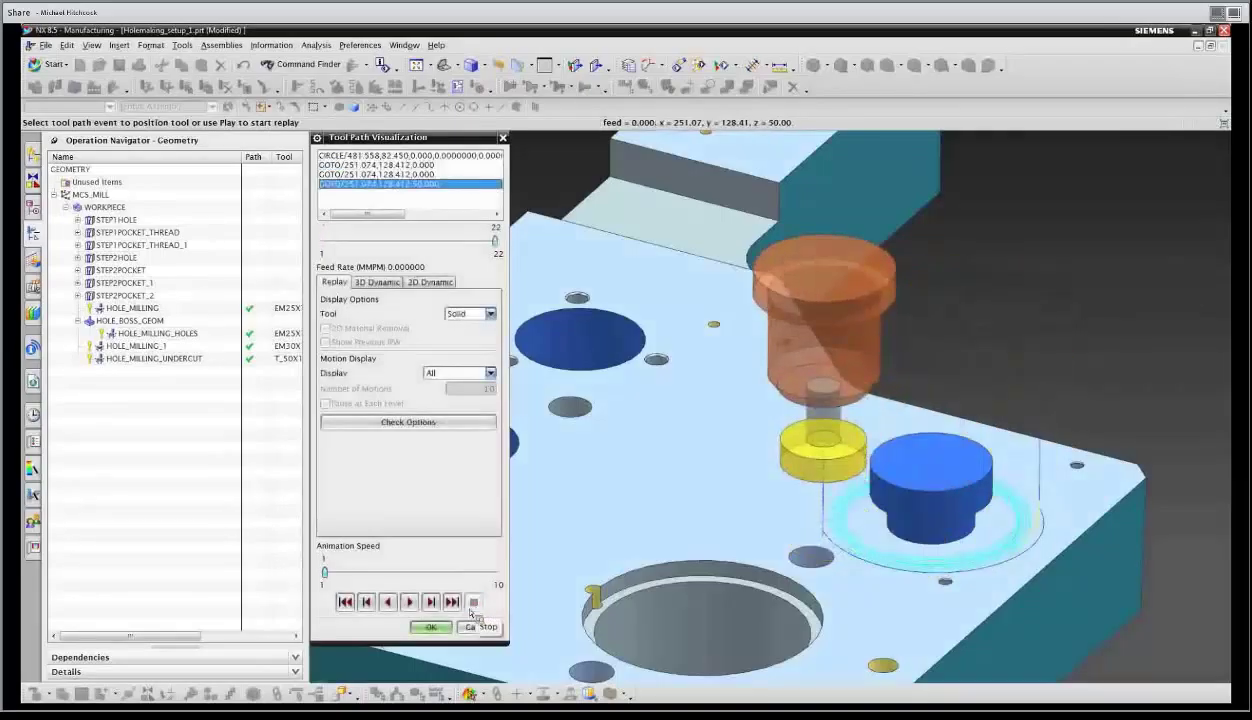
pyautogui.click(431, 627)
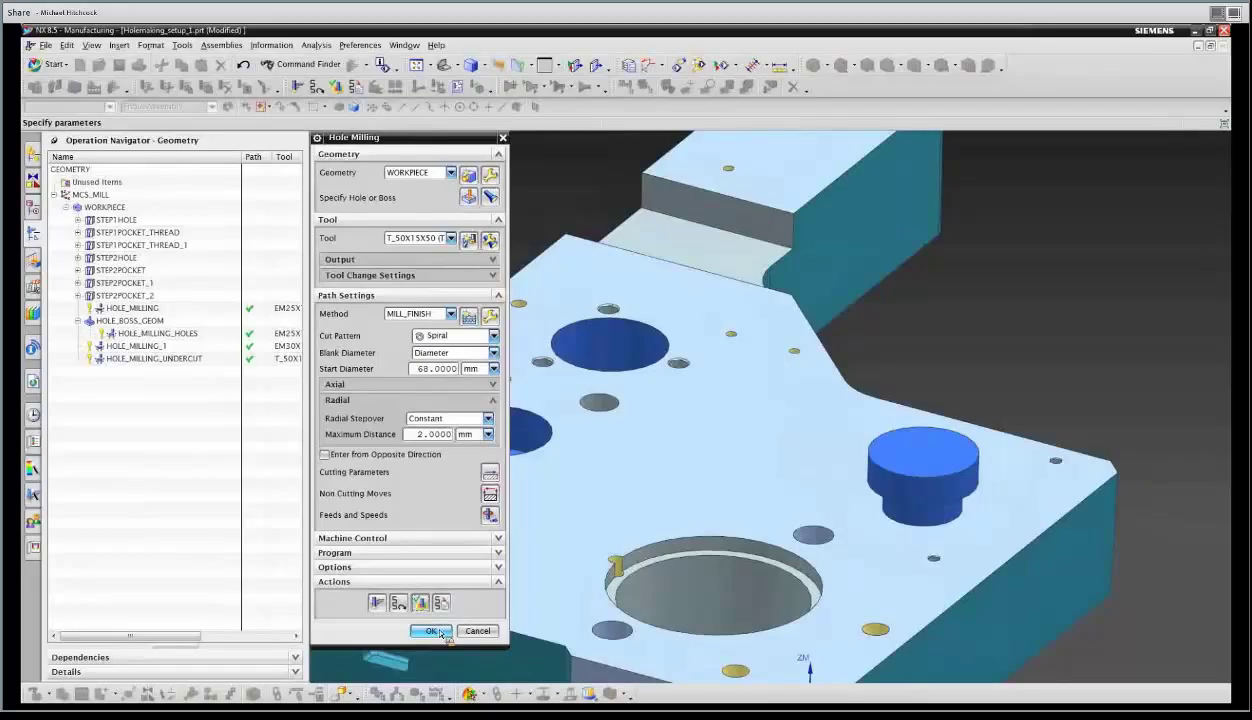
pyautogui.click(432, 631)
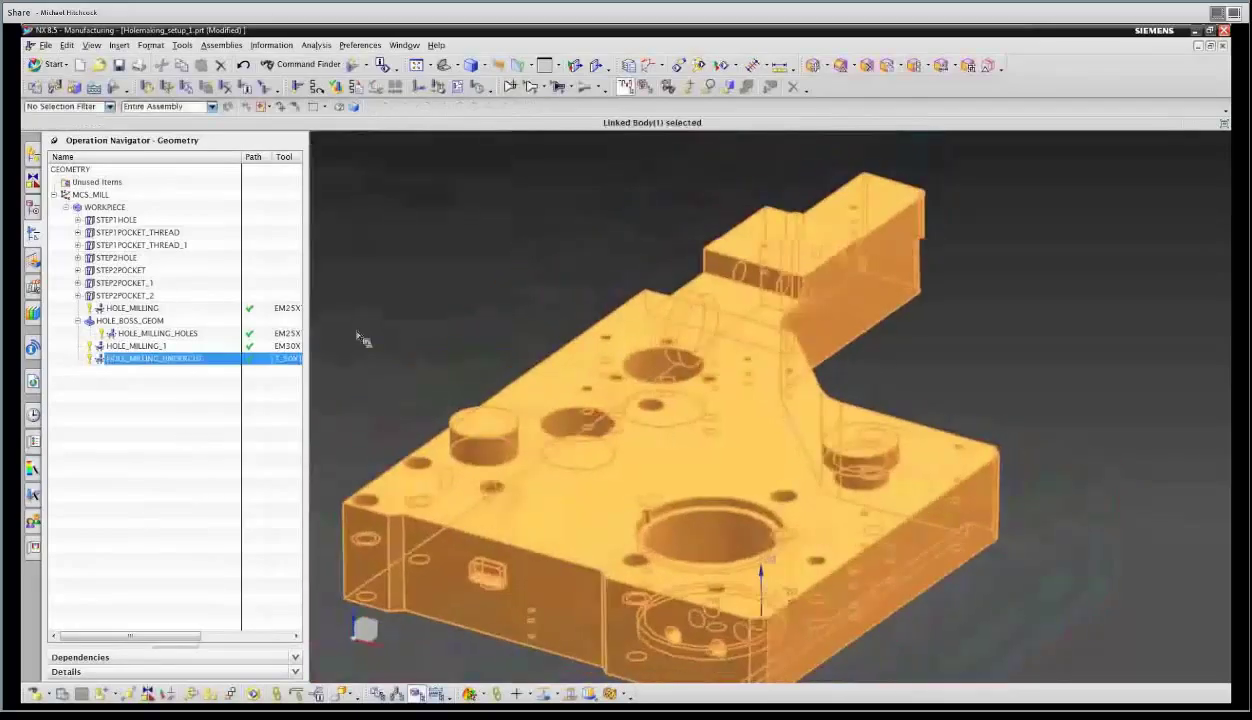